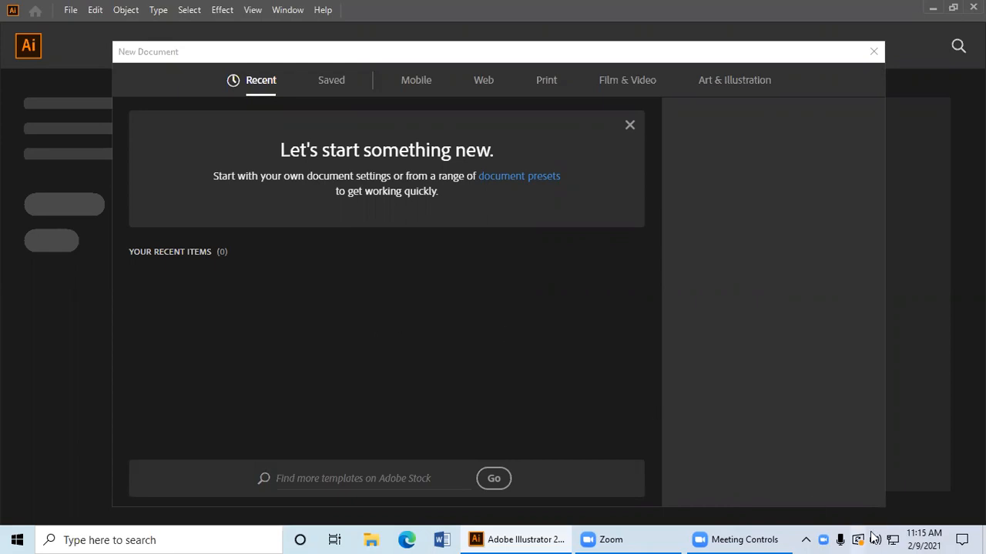
left_click(929, 544)
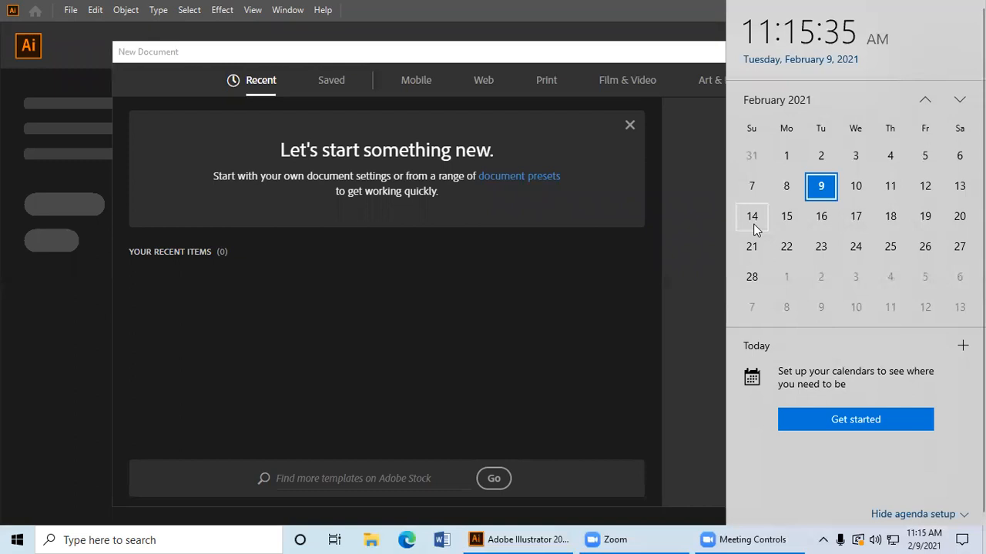
left_click(482, 269)
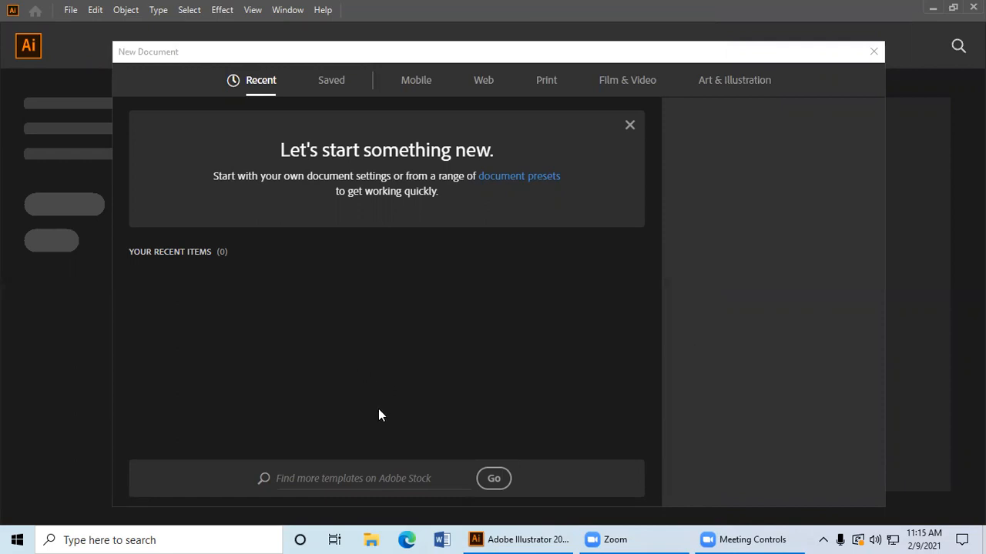
Step: Switch to Microsoft Edge and search Google Images for "id card"
left_click(417, 543)
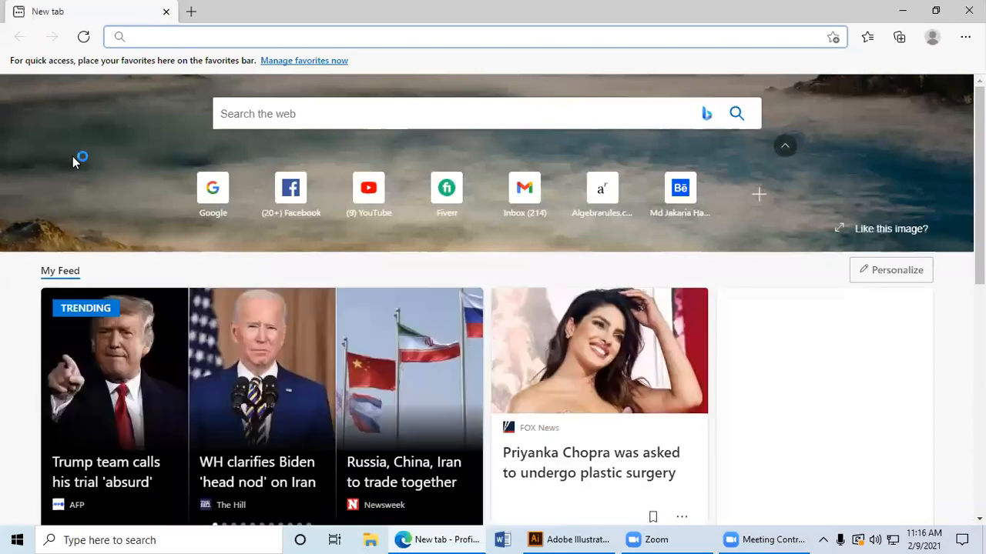
type("i8d")
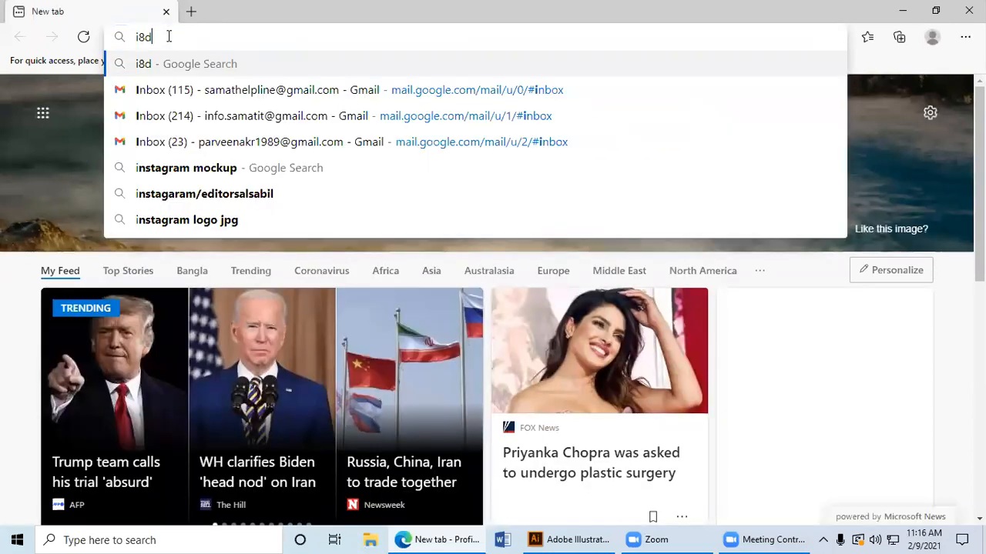
key("ctrl+a")
type("i")
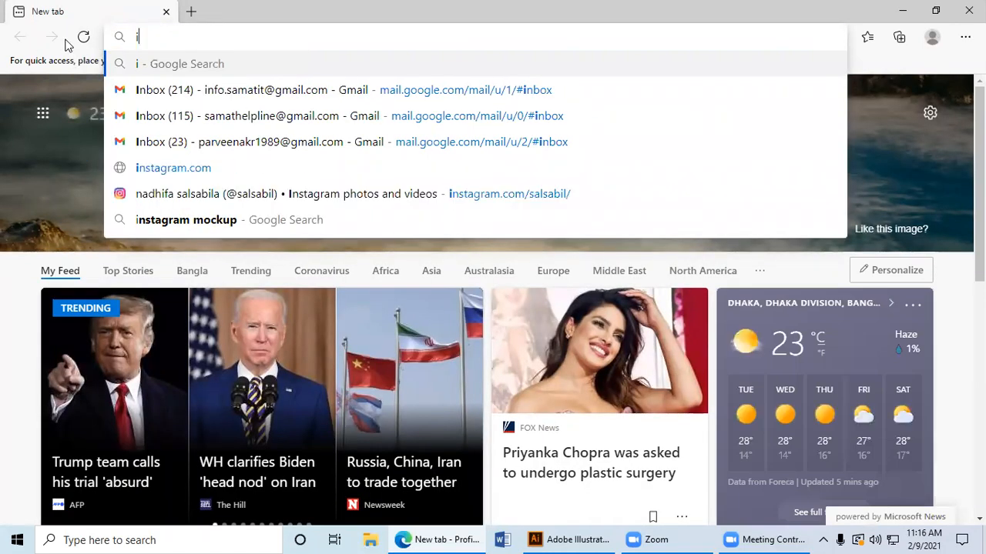
type("d")
key("Down")
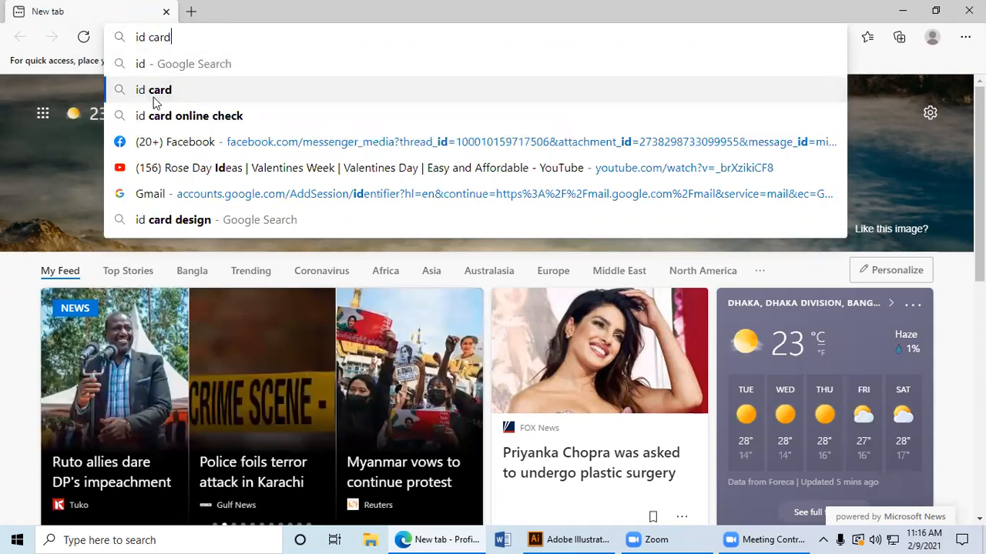
key("Return")
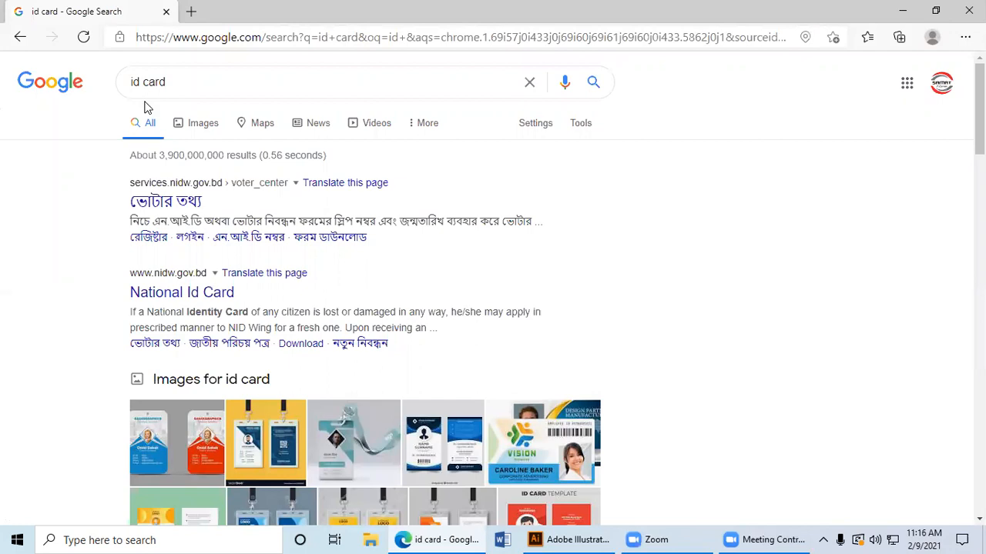
left_click(204, 123)
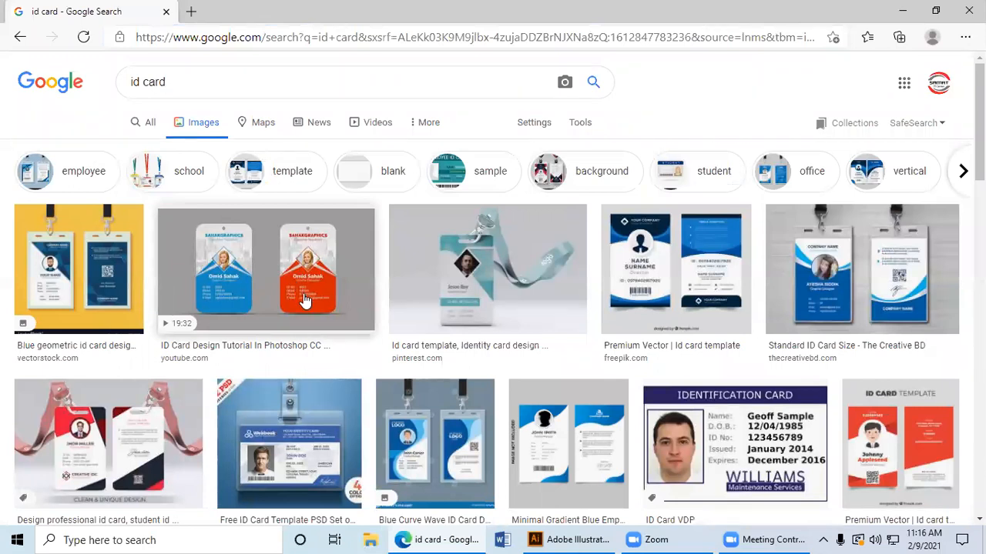
Step: Preview the Pinterest lanyard ID card and the red-and-black Fiverr ID card design from the image results
left_click(306, 300)
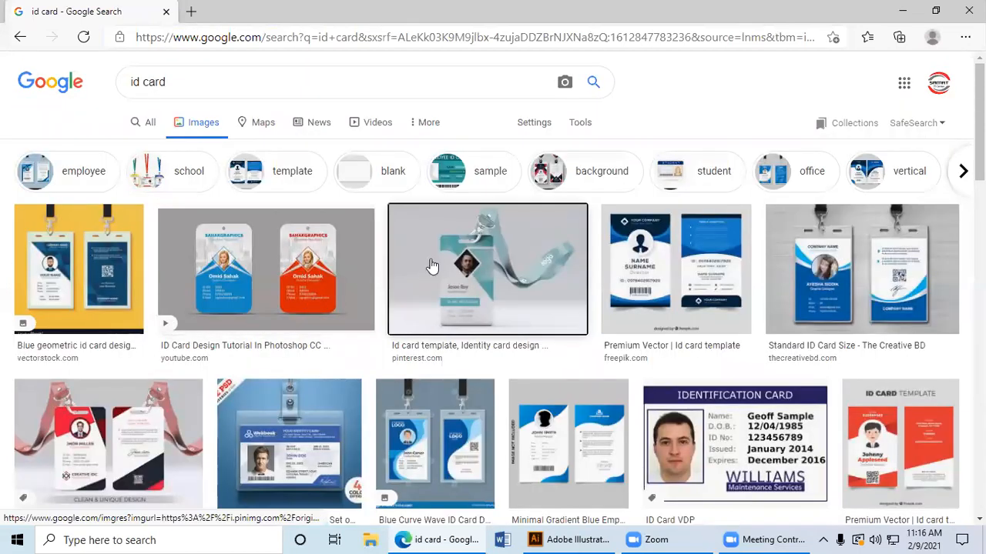
left_click(431, 264)
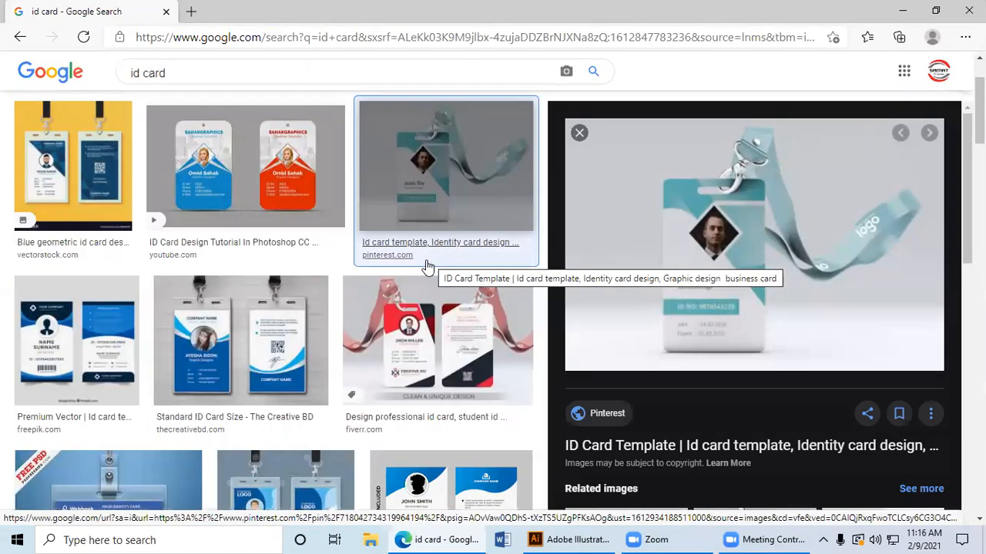
left_click(414, 312)
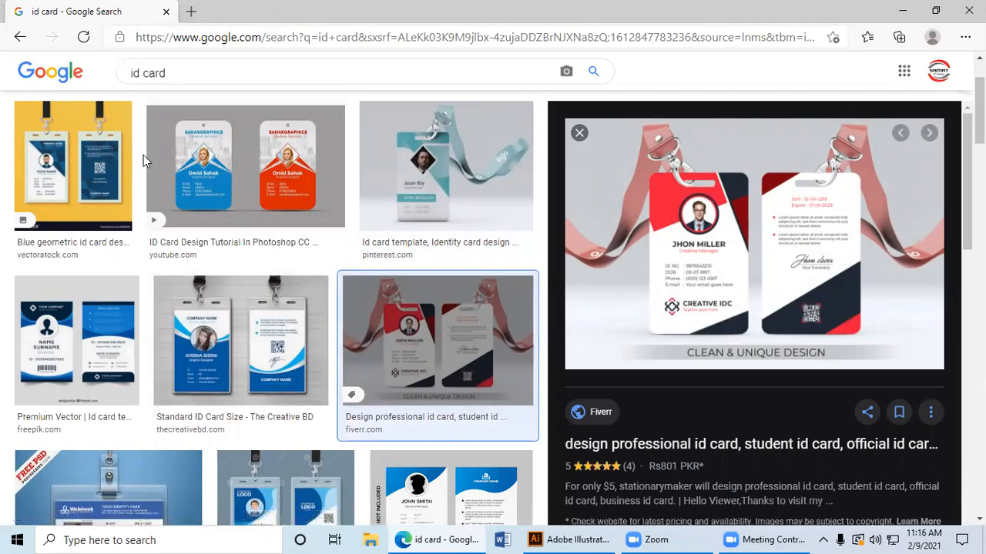
Step: Search for "translate" in a new browser tab
left_click(191, 11)
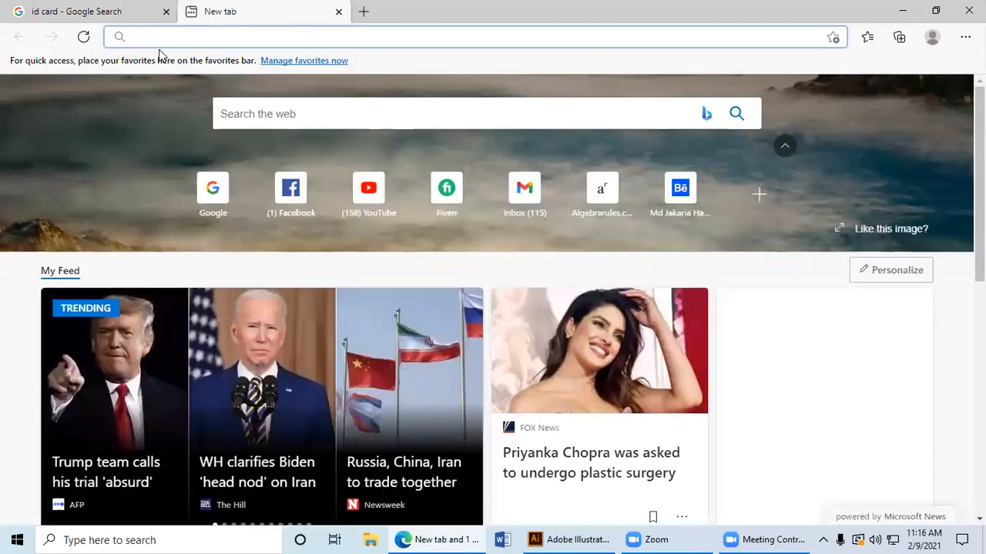
type("tr")
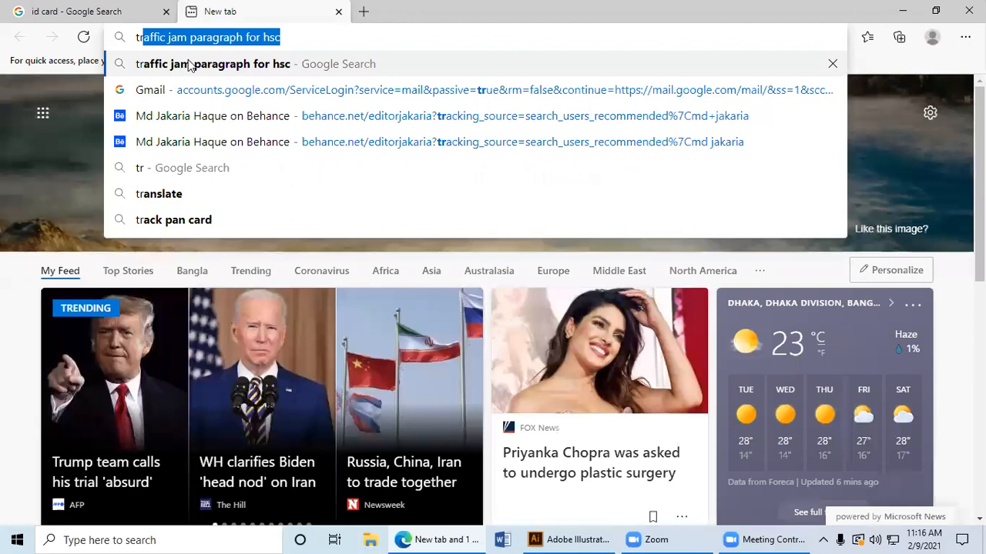
left_click(195, 197)
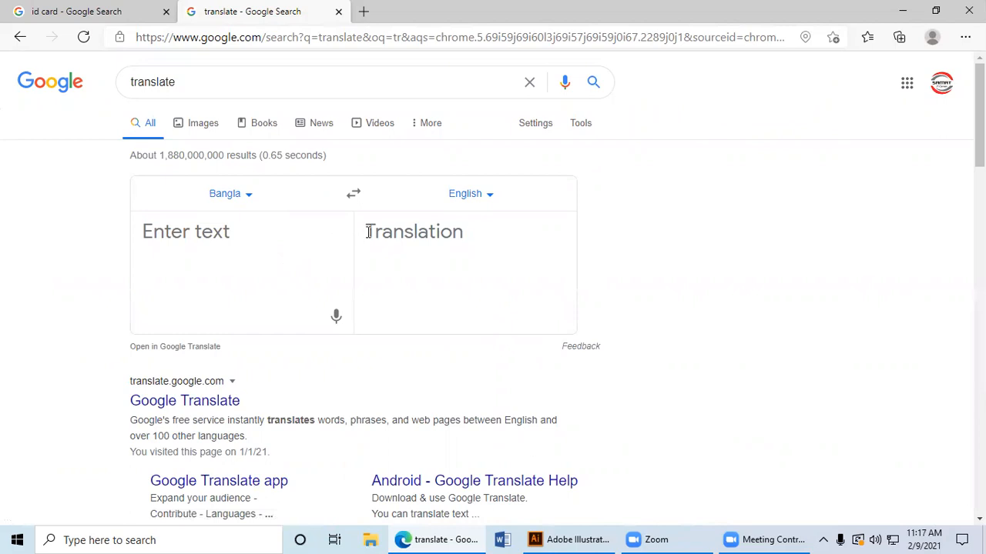
Step: Enter "identity" in the translator and swap the languages to translate from English to Bangla
left_click(304, 237)
type("ide")
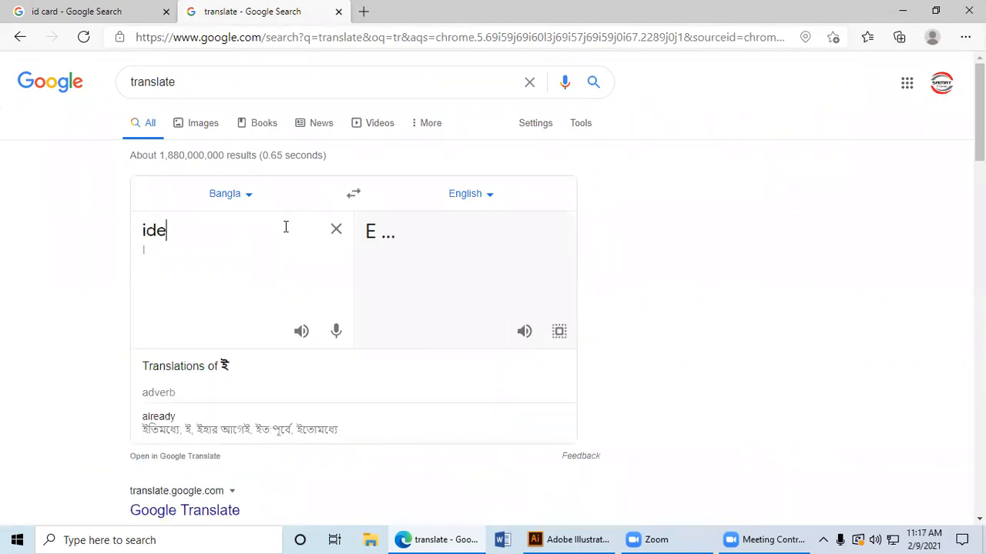
type("nr")
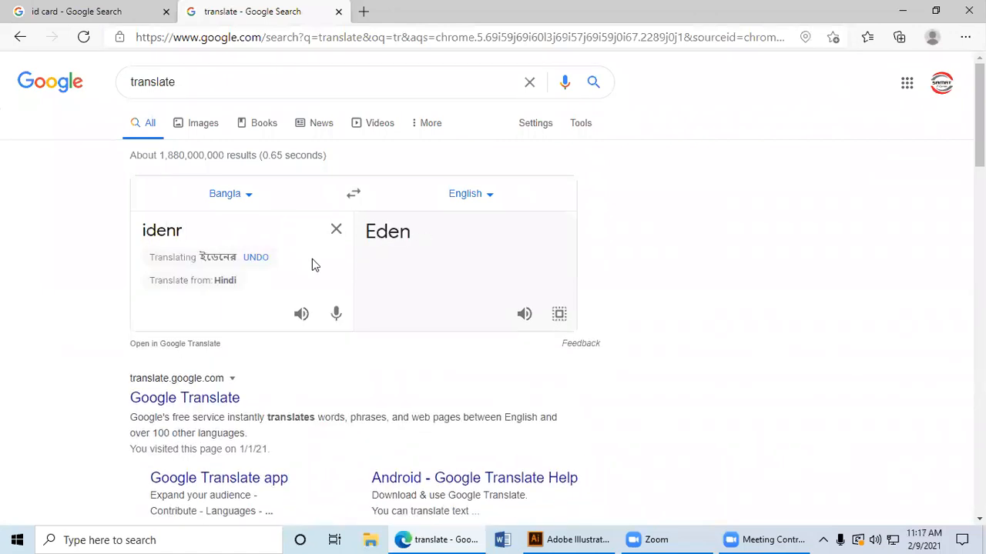
key("BackSpace")
type("t")
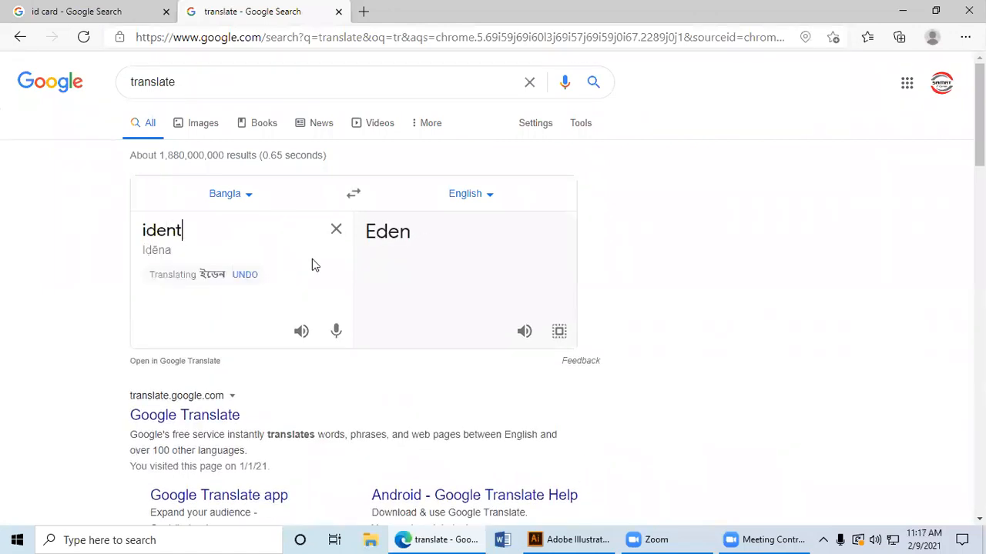
type("ity")
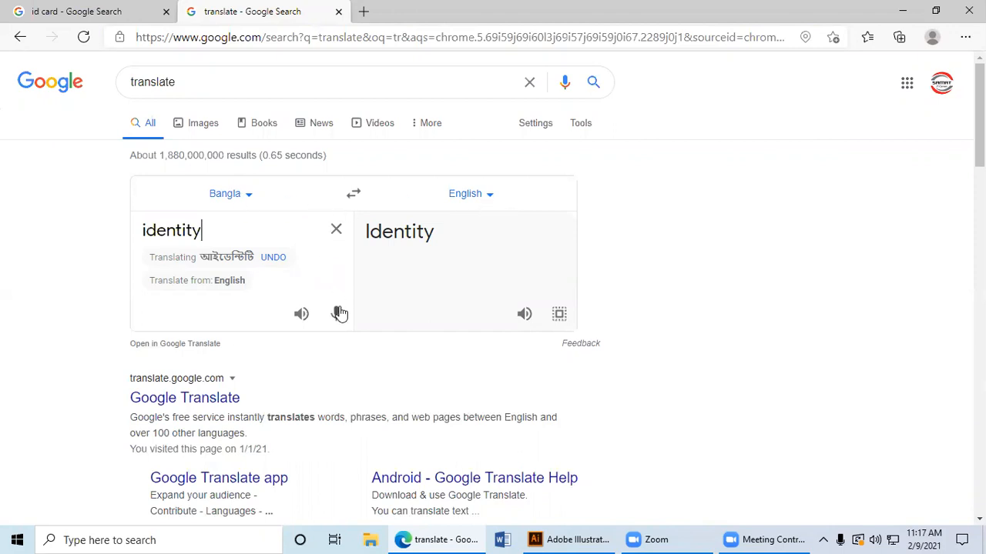
left_click(349, 198)
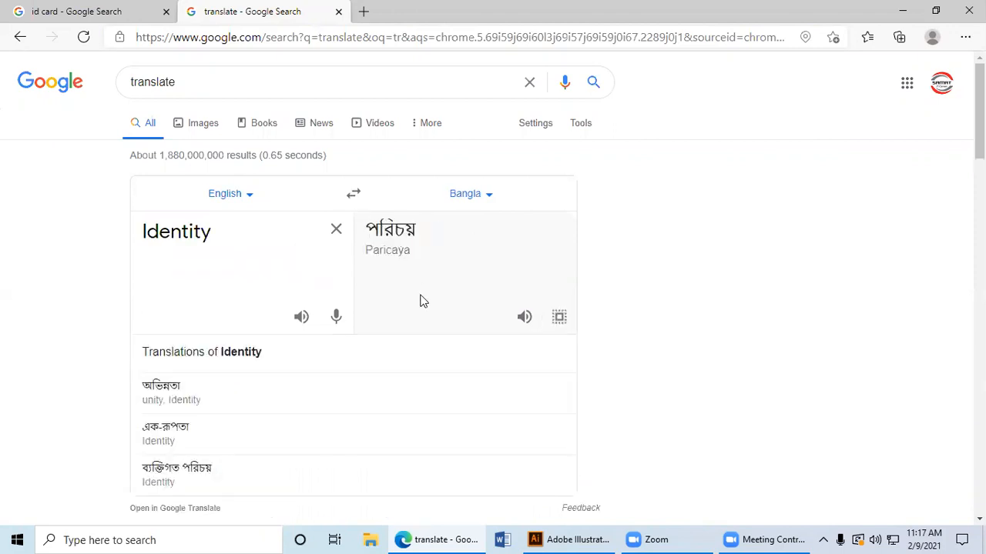
Step: Examine the Bangla translations listed for "Identity"
scroll(420, 307, "down", 1)
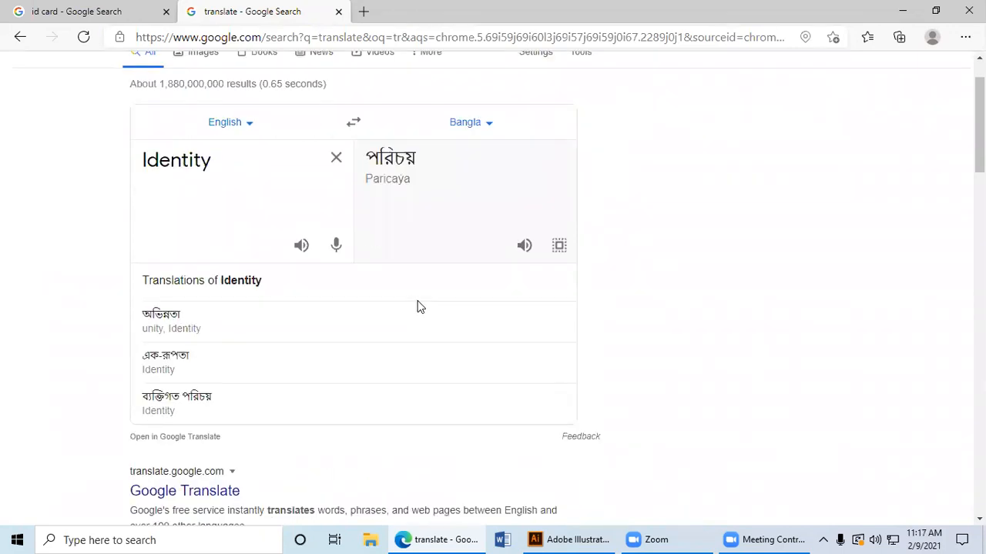
scroll(420, 309, "down", 1)
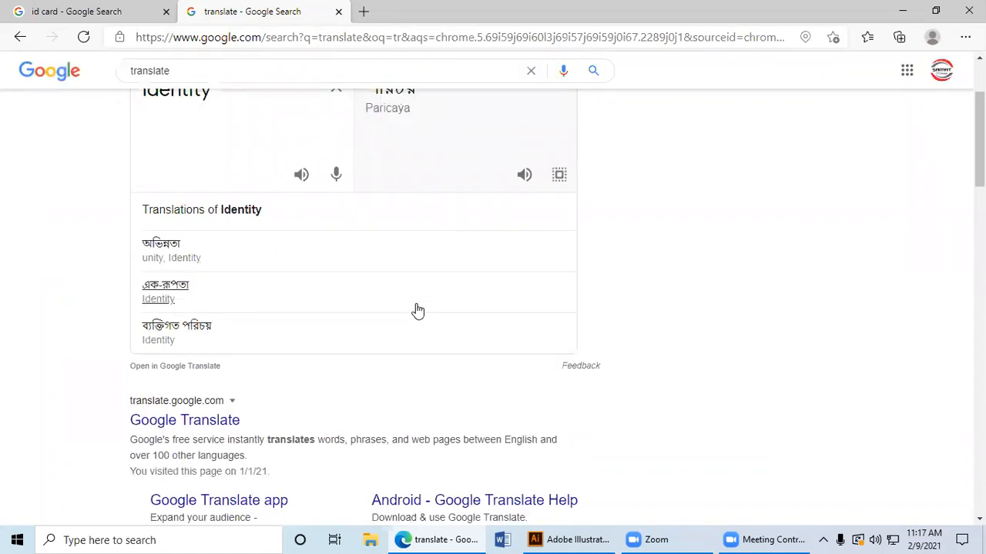
scroll(415, 310, "up", 2)
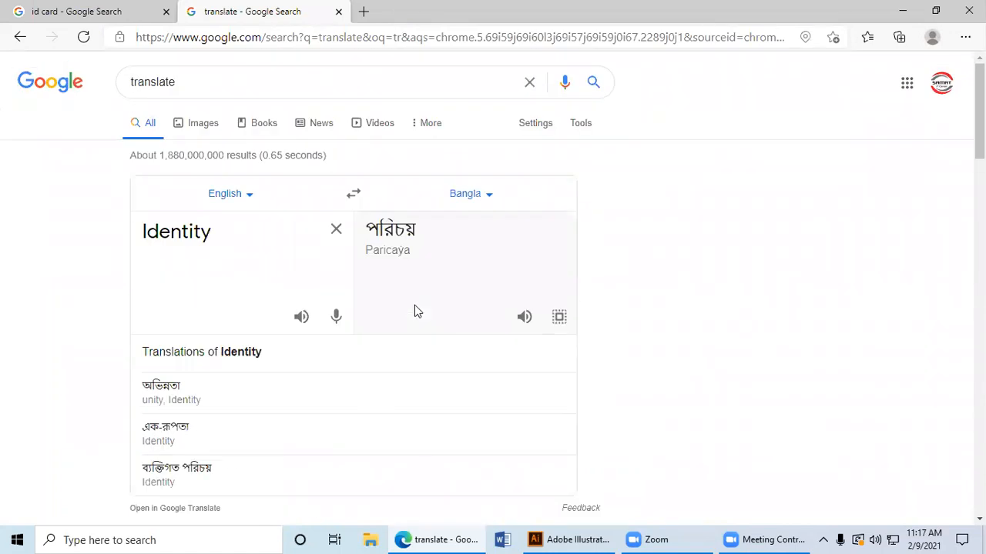
scroll(409, 312, "down", 4)
scroll(388, 308, "up", 1)
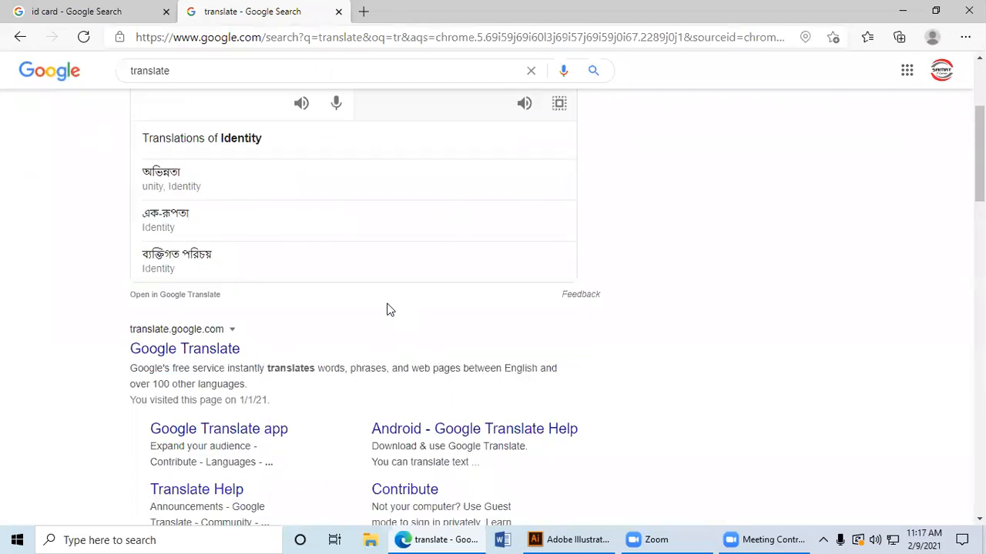
scroll(389, 310, "down", 8)
scroll(390, 312, "up", 10)
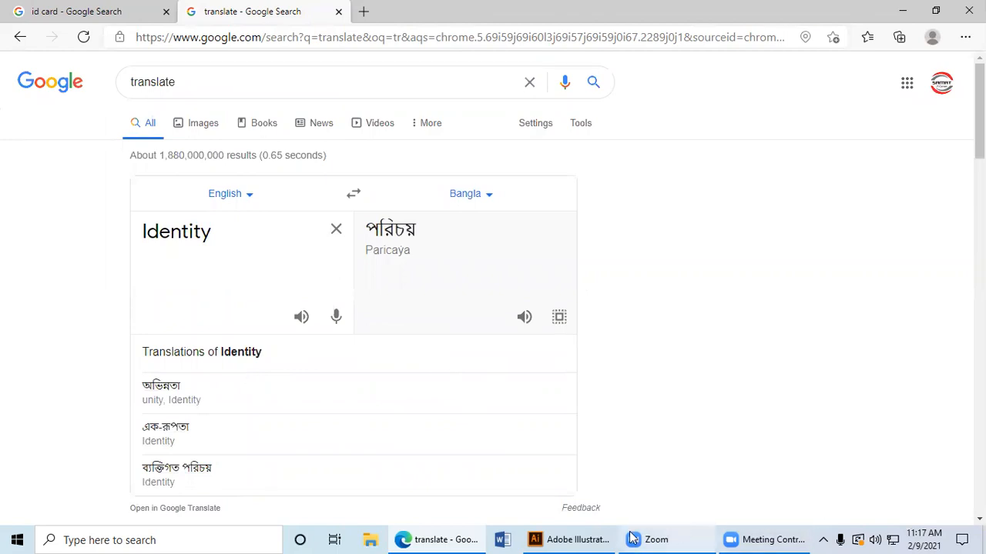
Step: Return to the ID card image results and examine the previewed Fiverr design
left_click(83, 9)
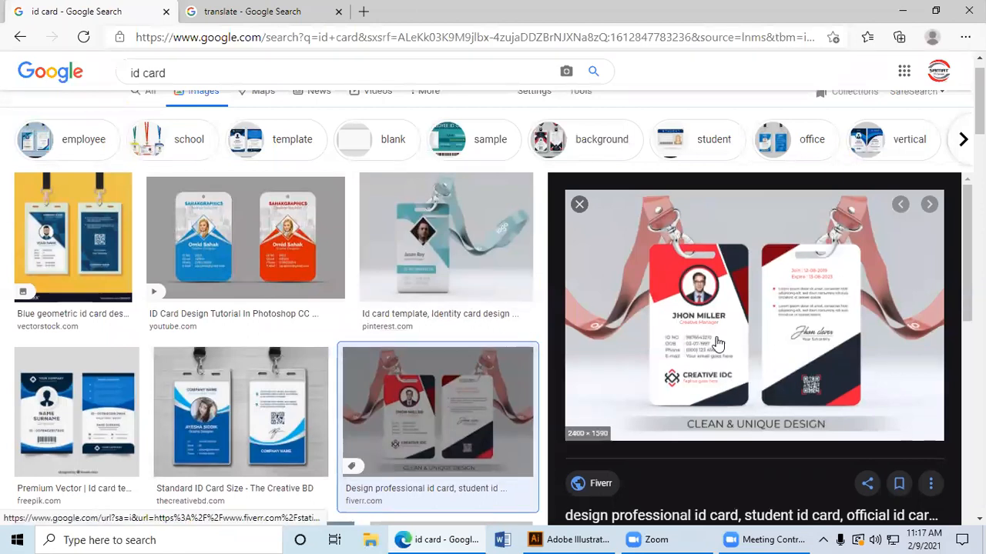
scroll(640, 354, "down", 5)
scroll(629, 343, "up", 5)
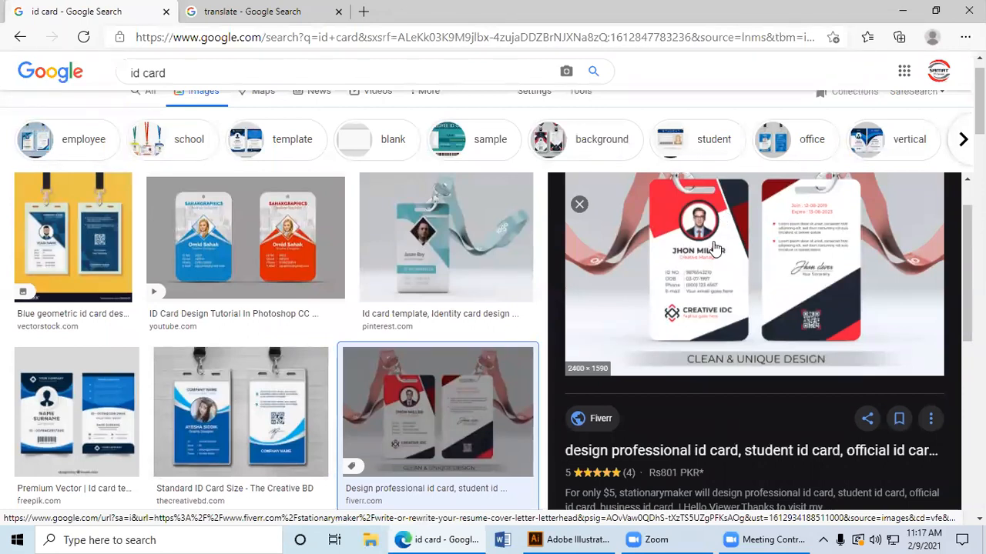
Step: Narrow the image results to student ID cards and preview the National Student Identity Card and the blue-header VectorStock card
left_click(707, 139)
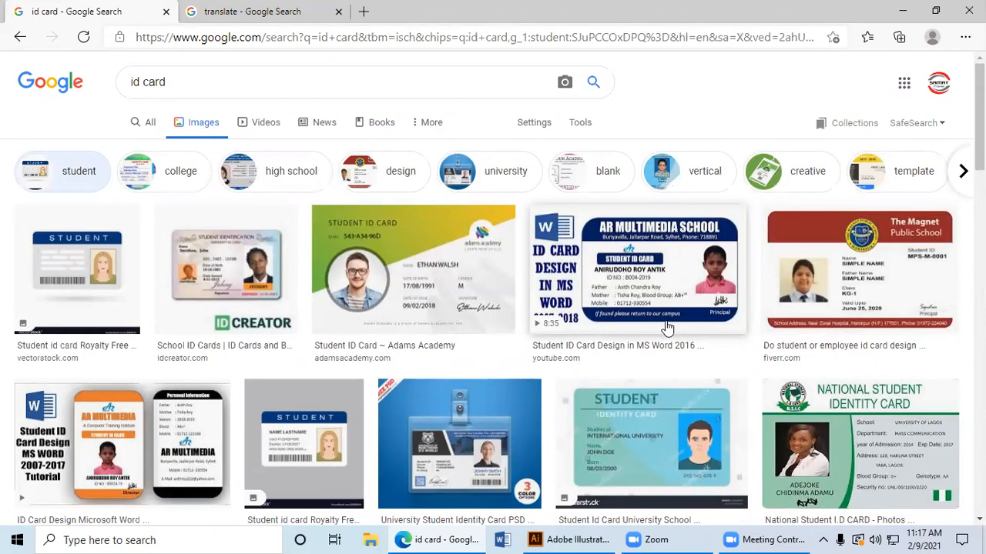
scroll(667, 327, "down", 2)
left_click(885, 324)
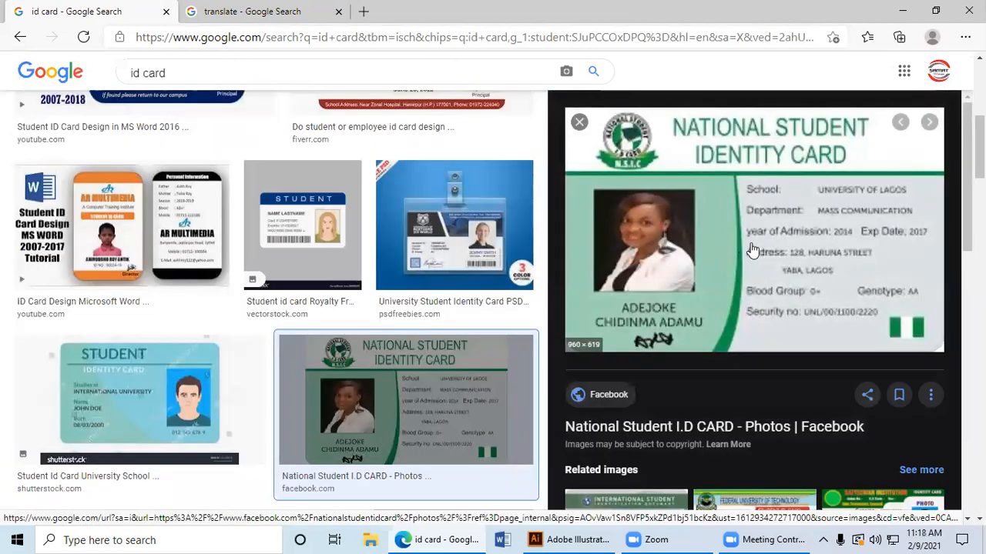
left_click(276, 235)
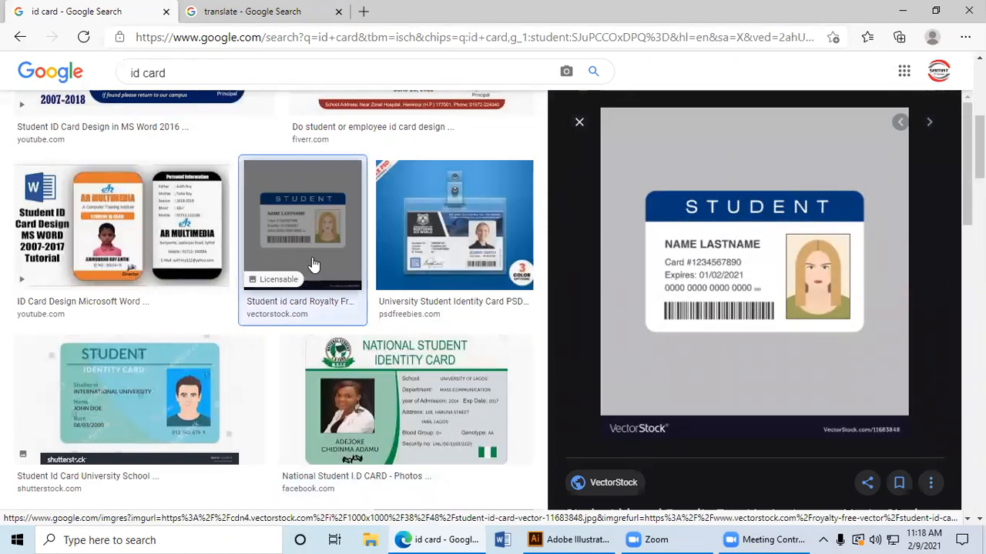
scroll(327, 282, "up", 5)
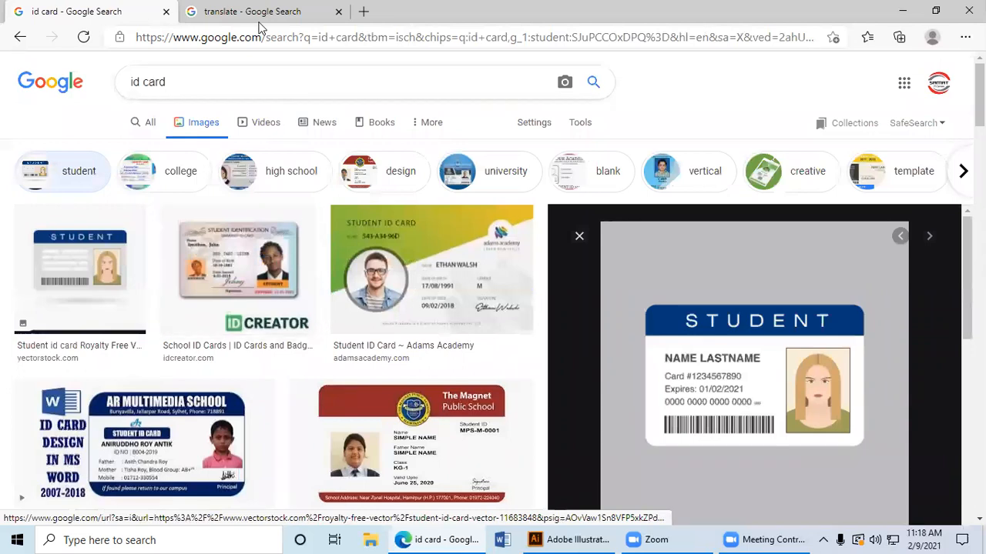
Step: Replace the "translate" search with "id card size" and look through the results for standard card dimensions
left_click(282, 11)
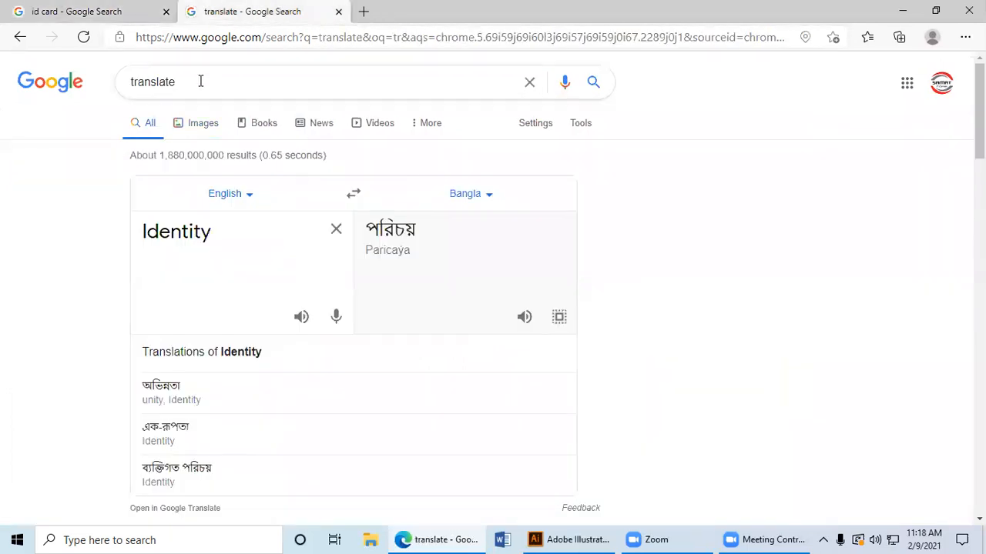
left_click_drag(200, 81, 46, 75)
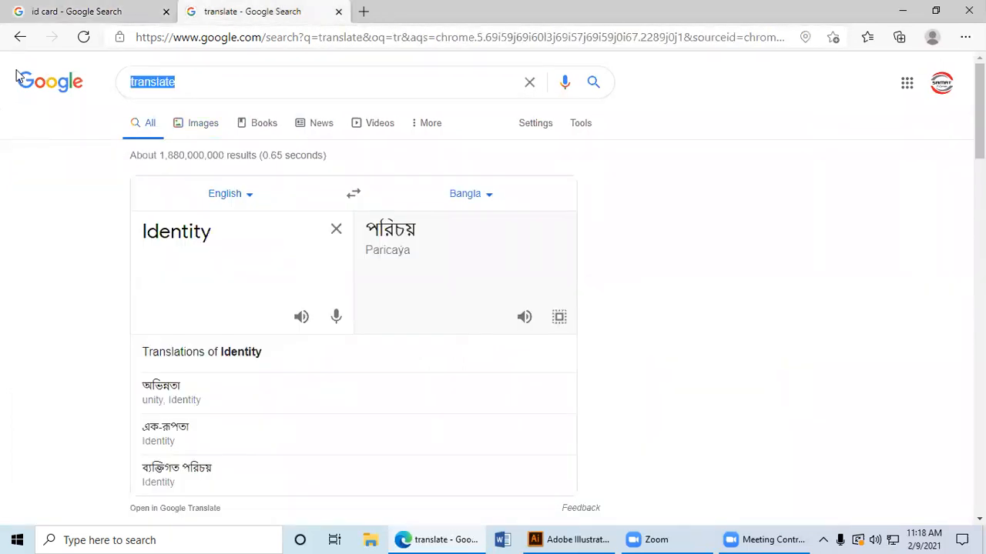
type("id")
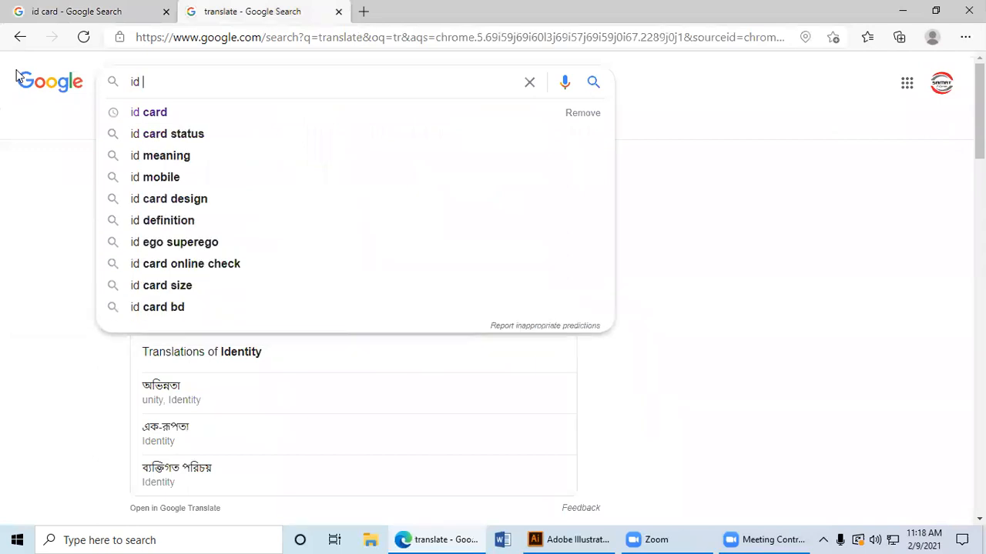
type(" card")
key("Down")
key("Down")
key("Down")
key("Down")
key("Return")
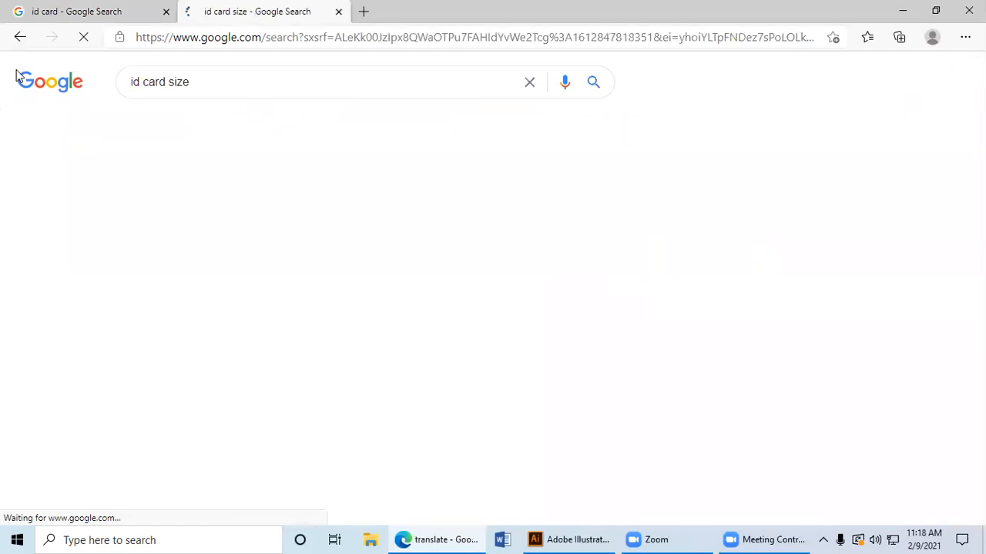
scroll(231, 293, "down", 1)
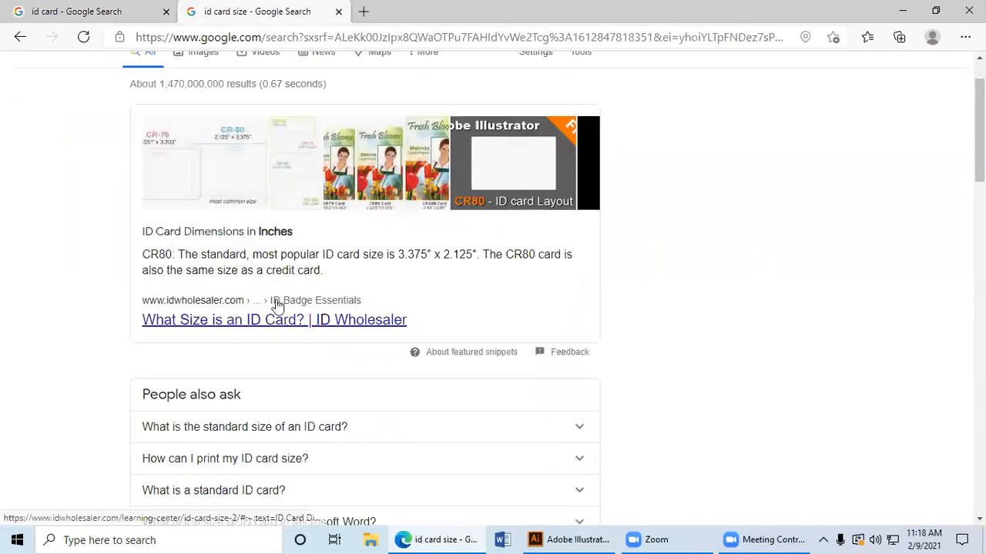
Step: Read the CR80 size description in the featured result and copy the word "standard" from it
scroll(254, 303, "down", 1)
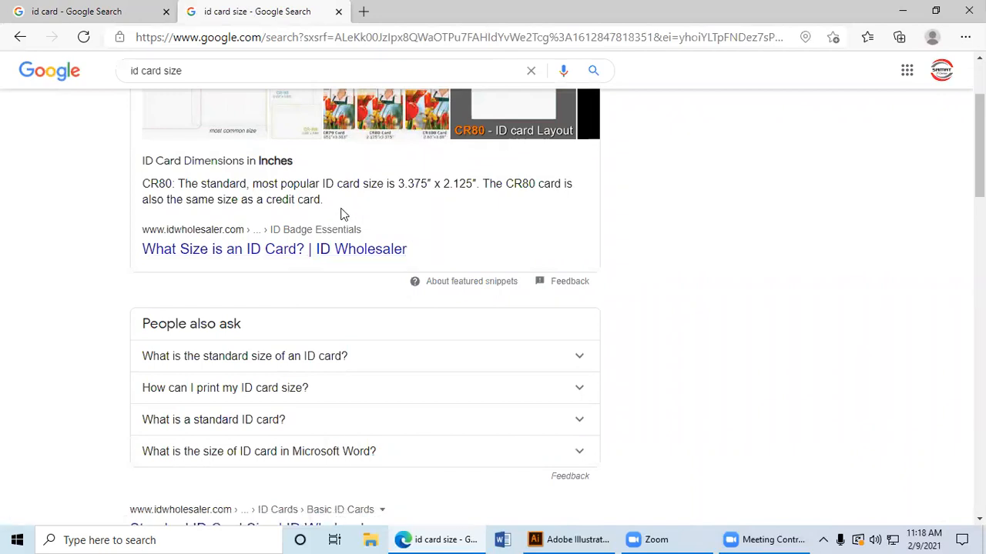
mouse_move(192, 185)
left_mouse_down()
mouse_move(247, 185)
mouse_move(202, 185)
left_mouse_up()
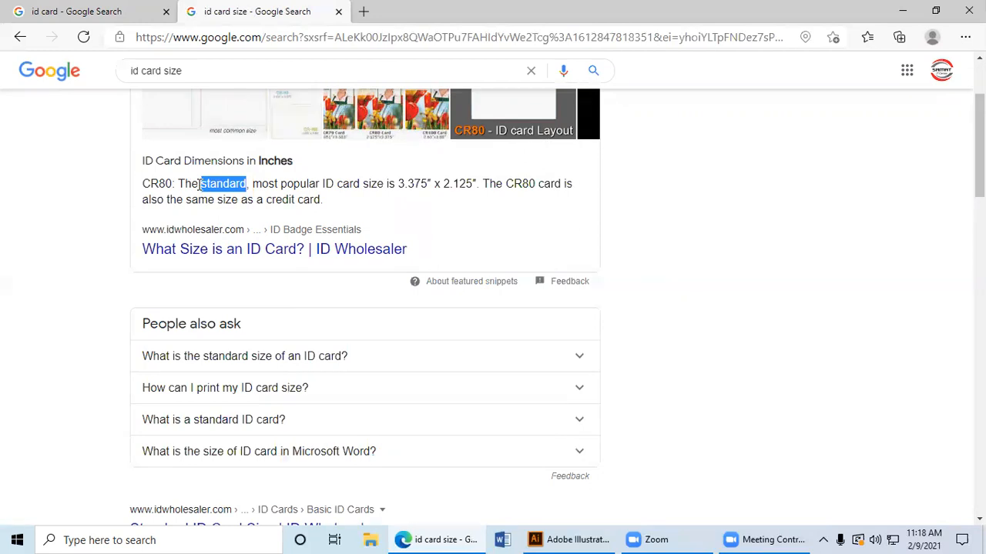
left_click(201, 185)
left_click_drag(143, 183, 275, 184)
left_click(239, 184)
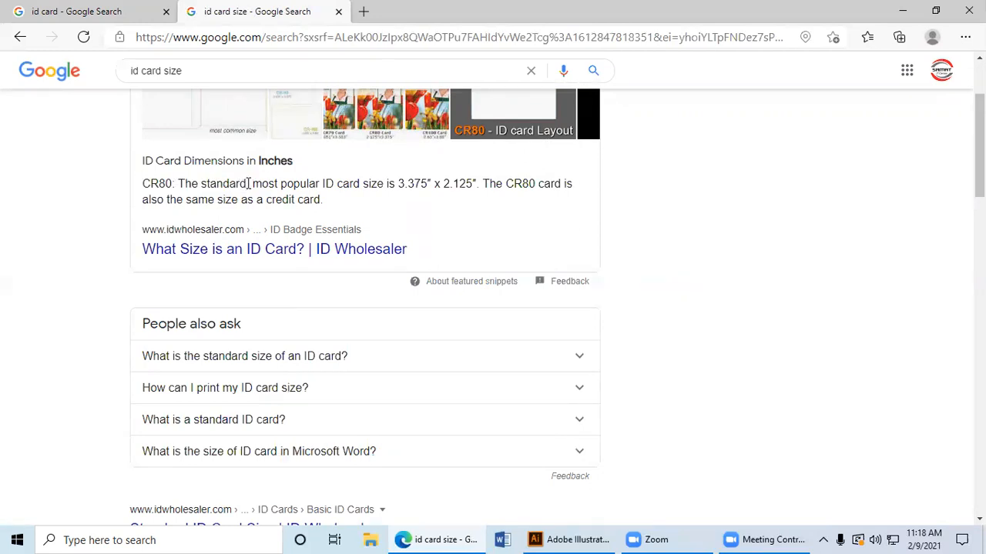
mouse_move(248, 184)
left_mouse_down()
mouse_move(178, 184)
mouse_move(248, 185)
left_mouse_up()
left_click(202, 184)
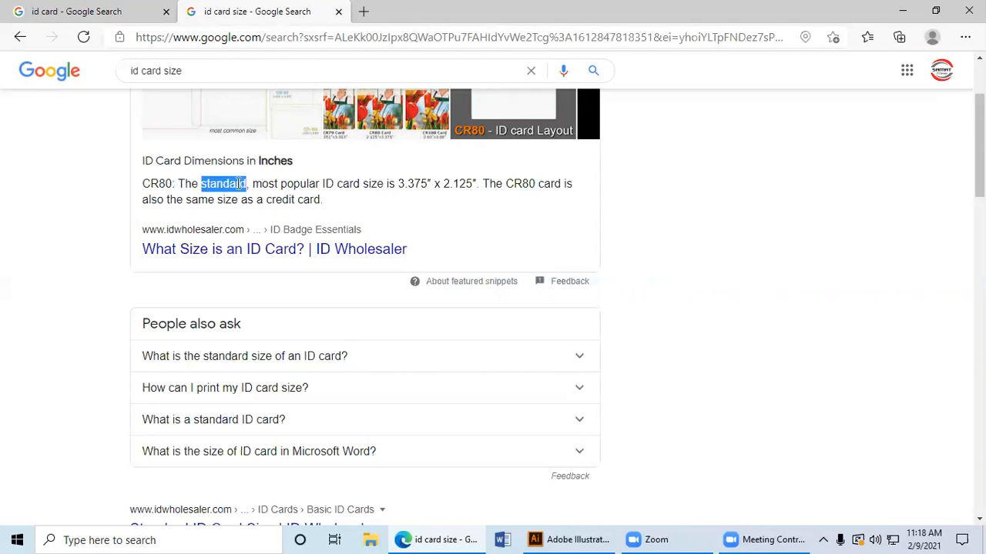
right_click(240, 190)
Step: Open a new browser tab and search Google for "translate"
left_click(365, 13)
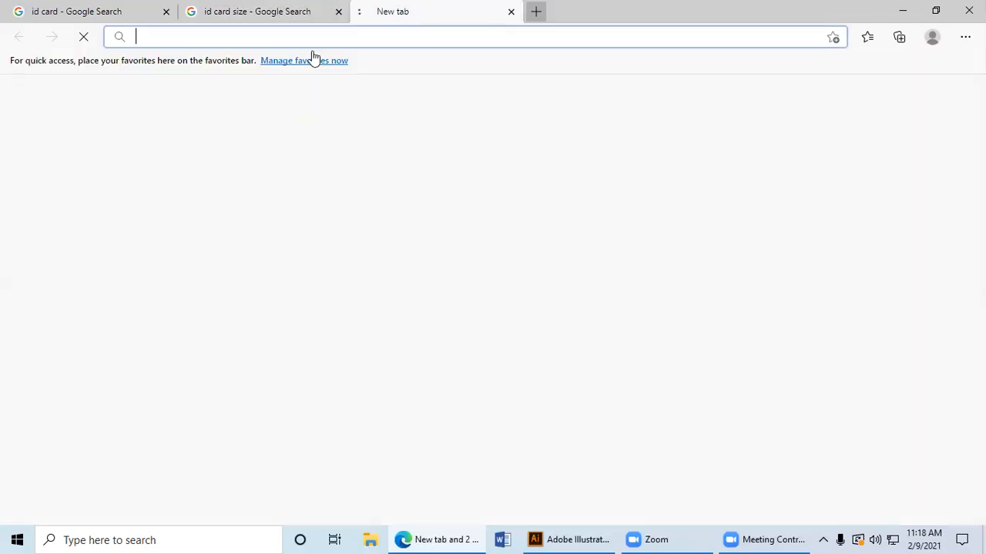
type("t")
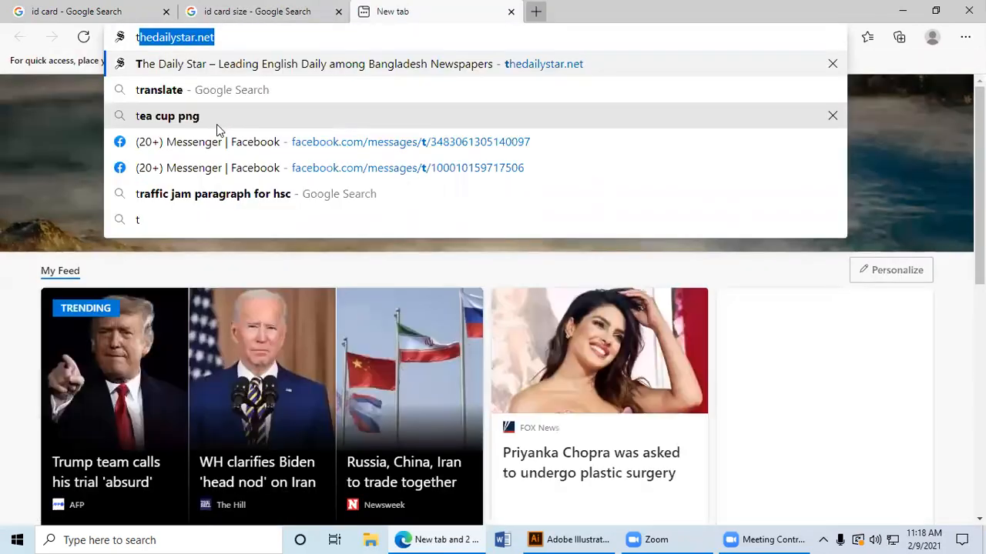
type("r")
key("Return")
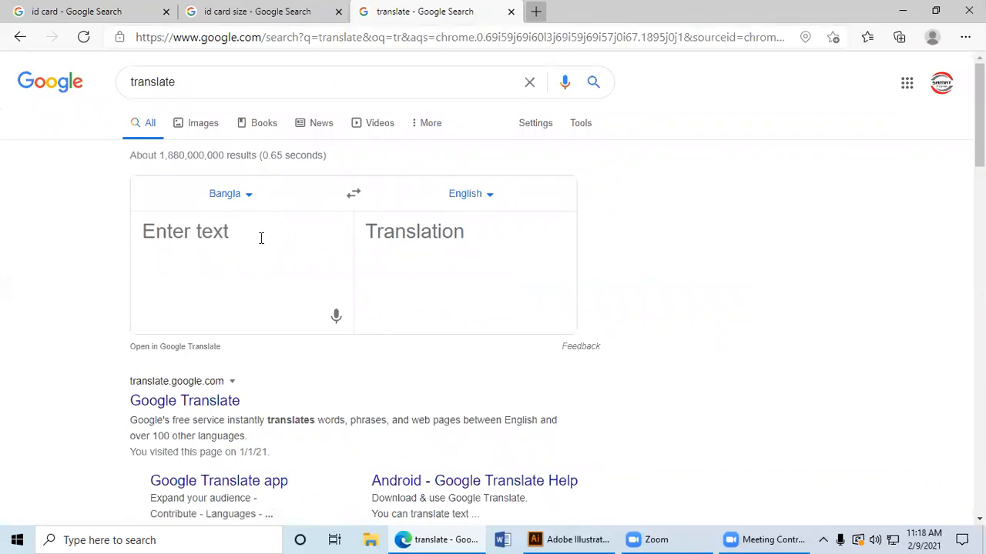
Step: Try to copy "standard" from the ID card size result again and paste it into the translator
right_click(246, 237)
left_click(256, 11)
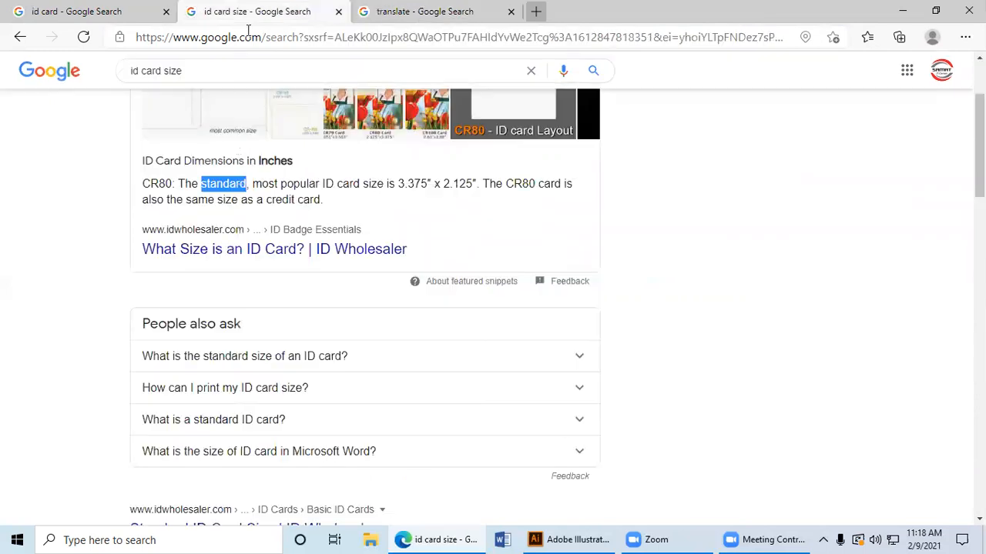
right_click(231, 184)
left_click(383, 11)
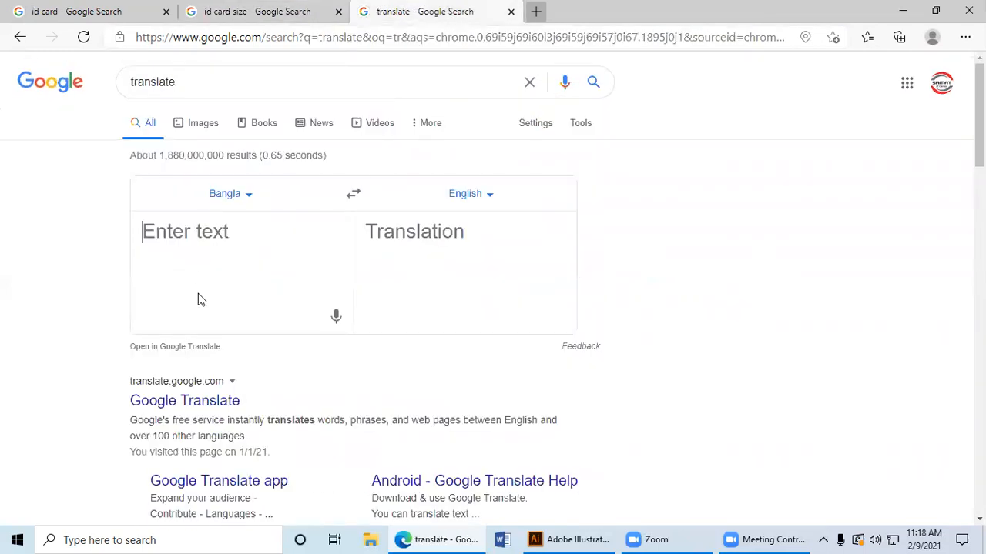
right_click(214, 244)
Step: Enter "standard" in the translator, swap the languages to English to Bangla, and look through the listed translations
left_click(170, 264)
type("sta")
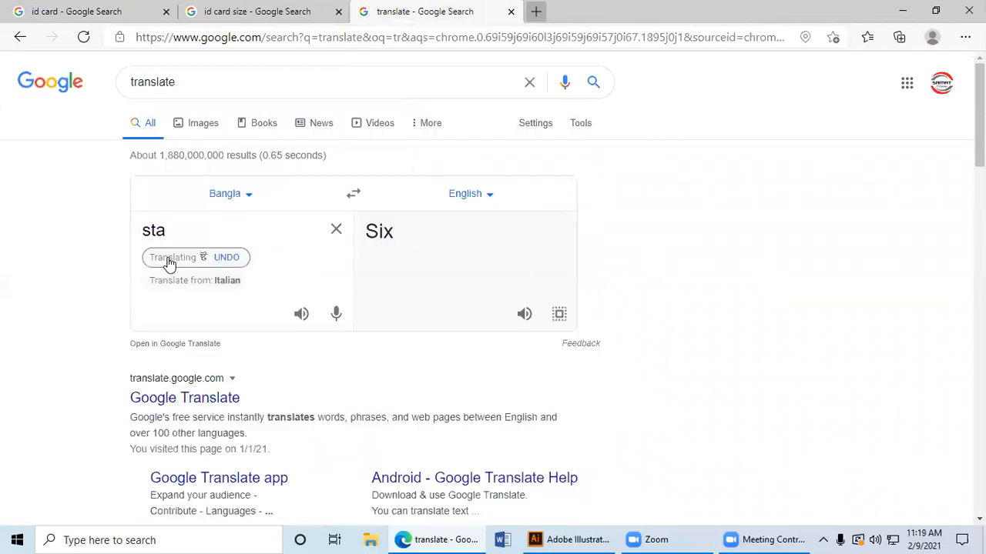
type("ndard")
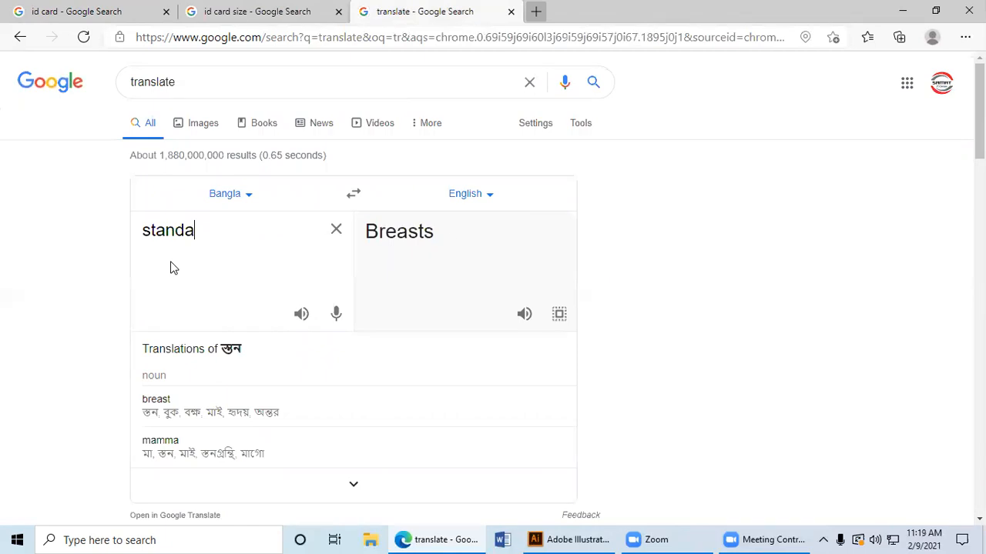
left_click(353, 193)
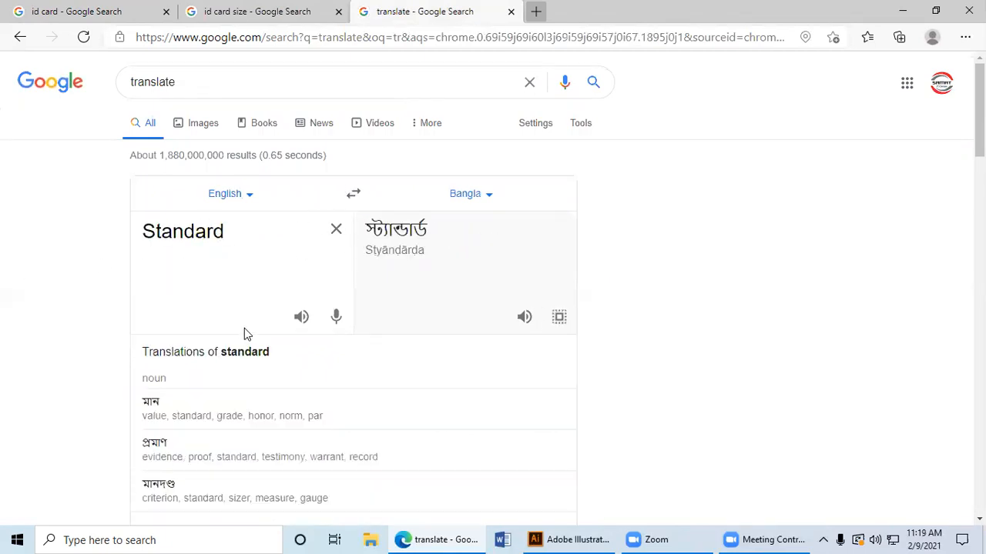
scroll(244, 334, "down", 1)
scroll(233, 346, "up", 1)
scroll(233, 346, "down", 1)
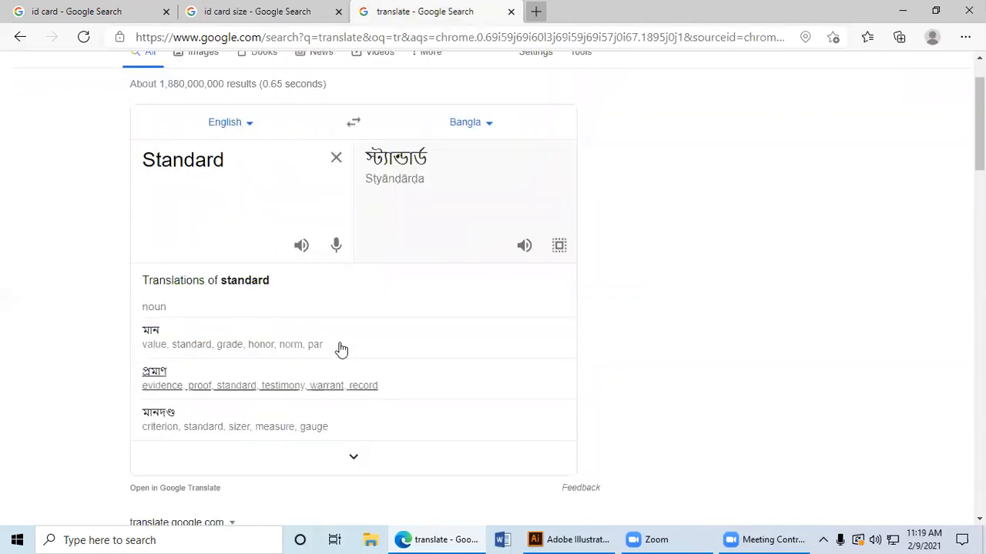
scroll(339, 348, "up", 1)
Step: Examine the CR80 dimensions in the "id card size" results and preview ID Wholesaler's Standard ID Card Size chart among the images
left_click(235, 10)
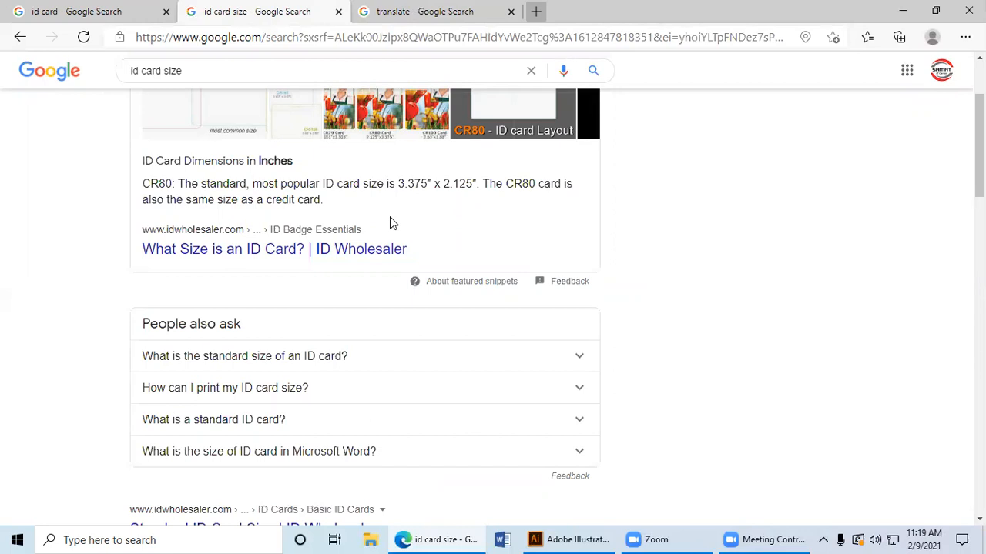
scroll(390, 222, "up", 2)
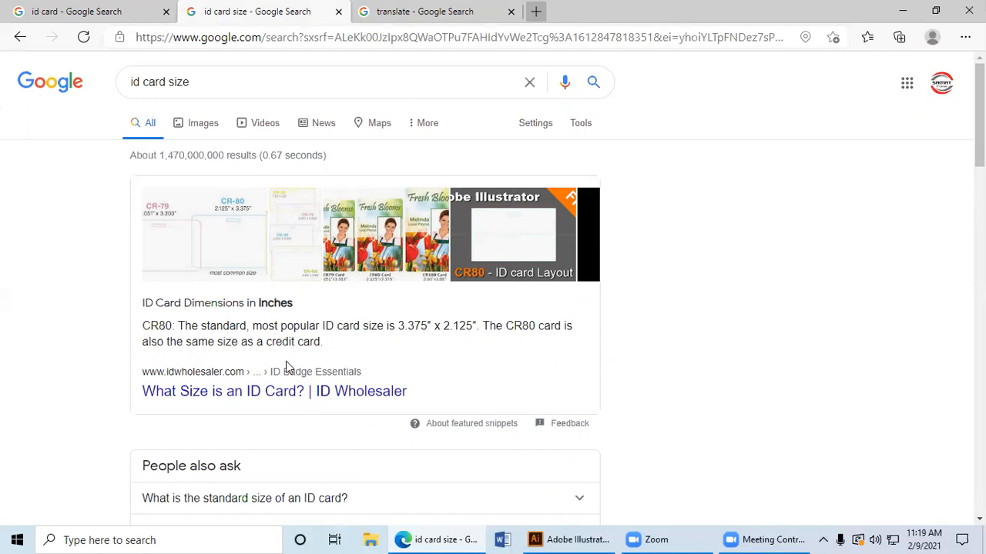
scroll(239, 338, "down", 3)
scroll(242, 341, "up", 3)
left_click_drag(419, 326, 481, 326)
left_click(448, 345)
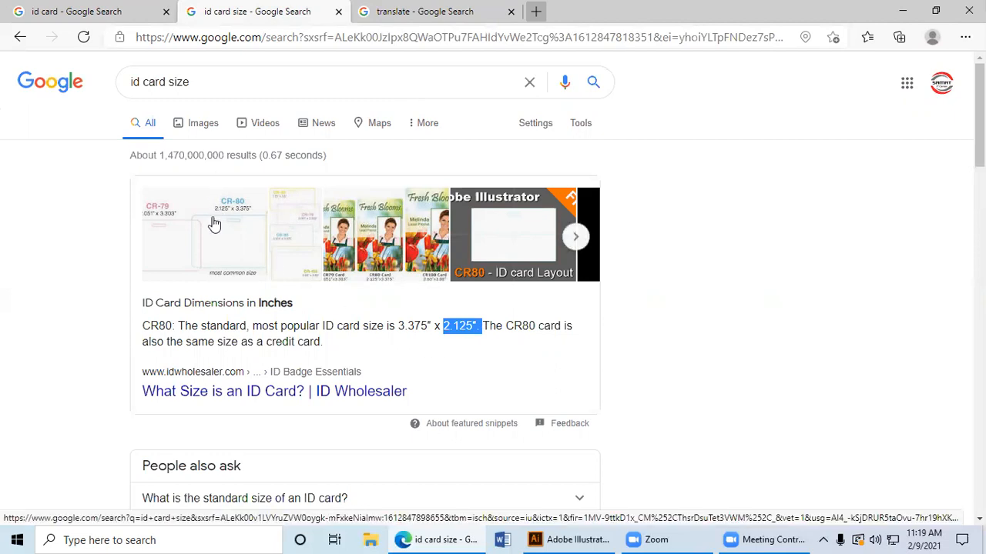
left_click(216, 127)
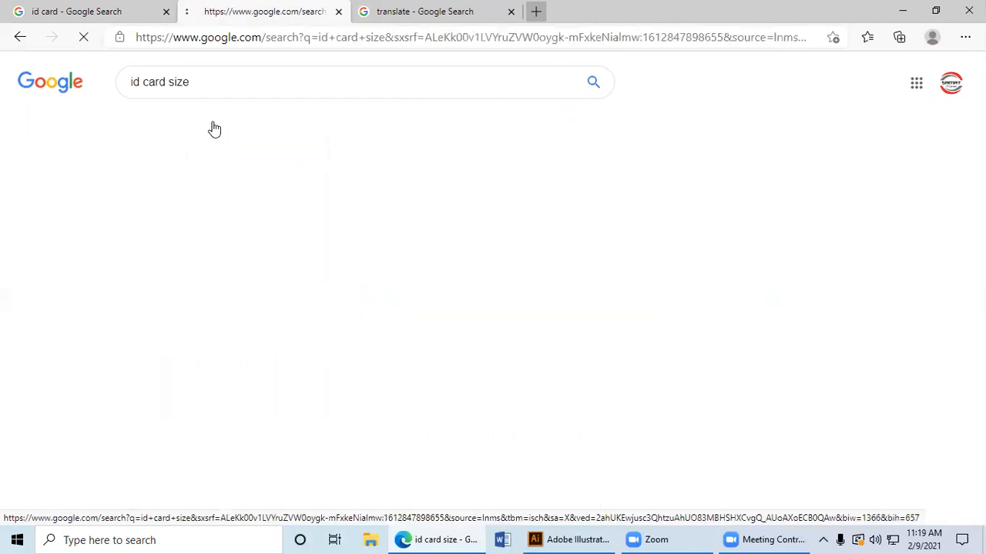
left_click(115, 301)
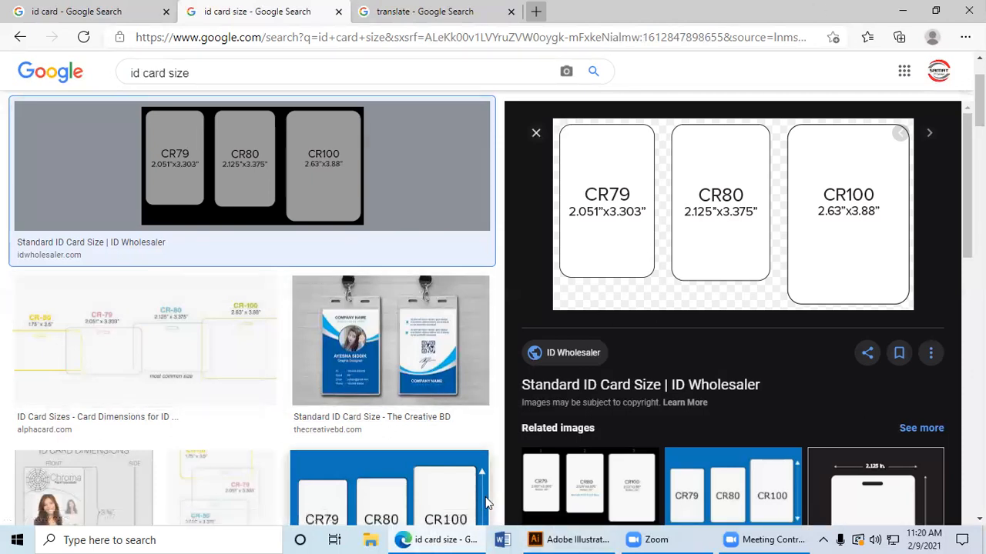
Step: Switch to Illustrator and select the Tabloid print preset for the new document
left_click(554, 539)
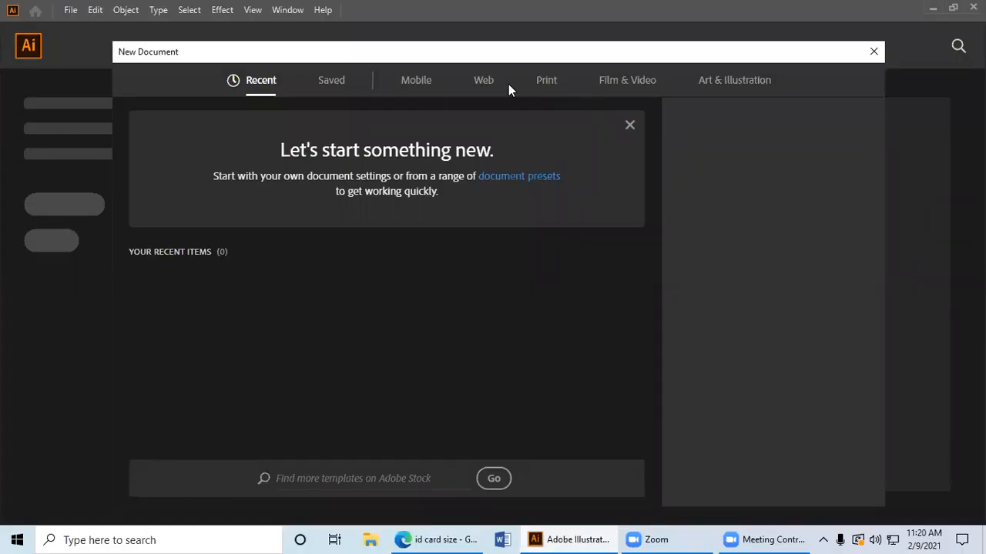
left_click(548, 83)
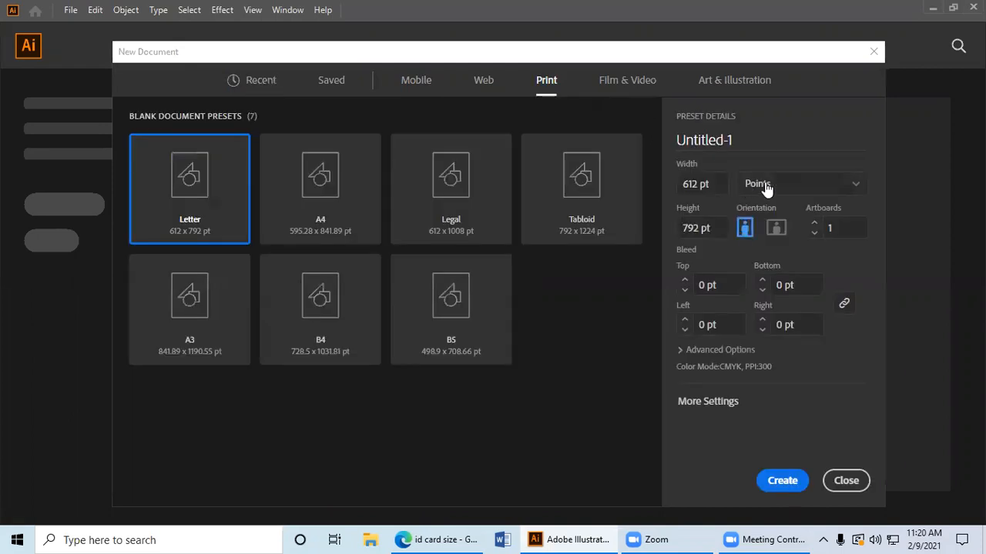
left_click(766, 185)
left_click(792, 259)
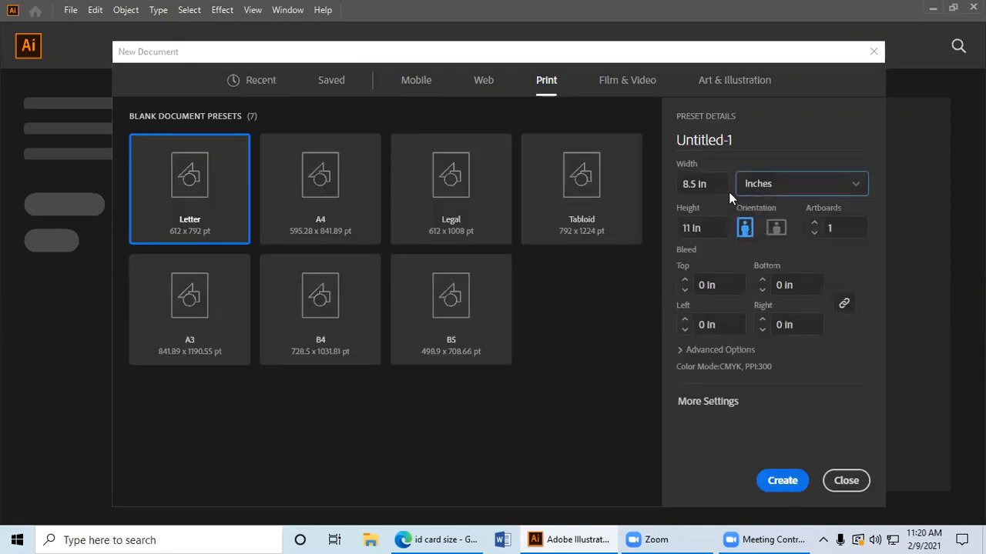
left_click(555, 173)
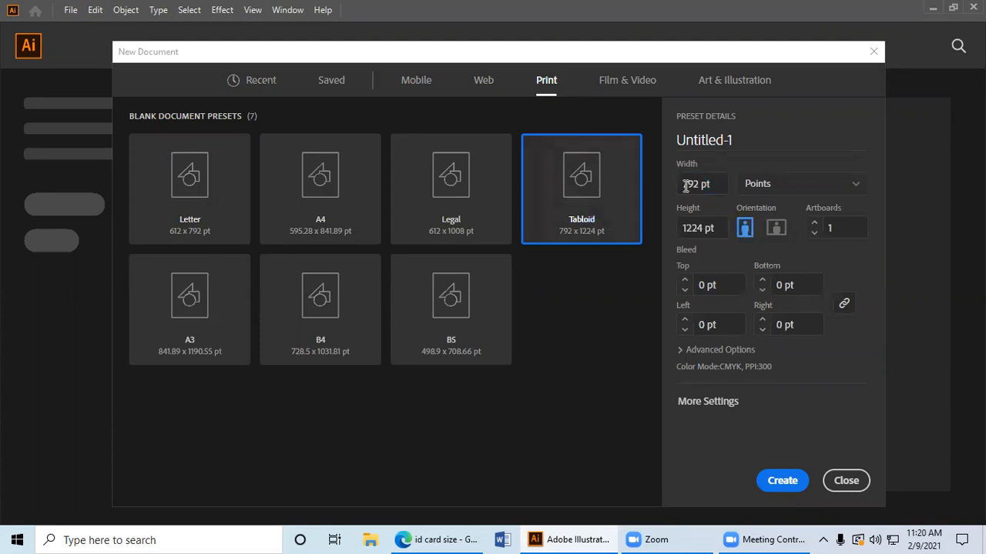
Step: Set the new document's width to 3.375 pt and its height to 2.125 pt
left_click_drag(724, 185, 668, 183)
type("3.375")
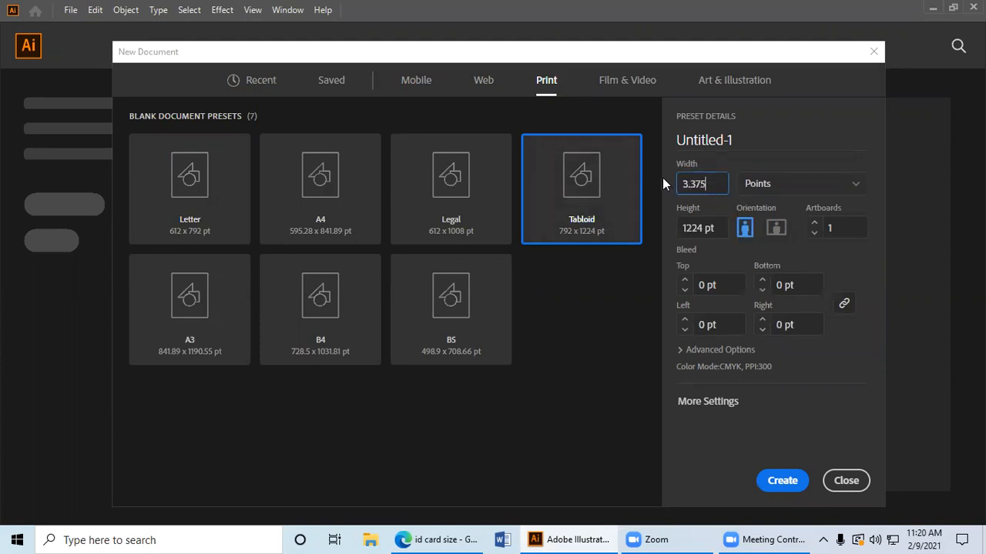
left_click_drag(726, 228, 680, 228)
type("2.125")
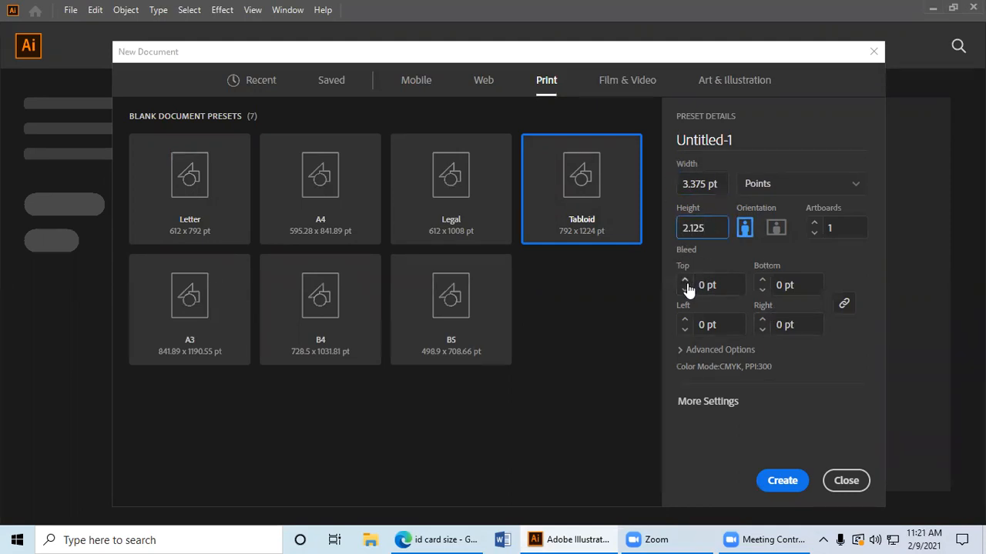
double_click(715, 232)
left_click(714, 231)
Step: Set the new document's bleed to 2 pt on all four sides
left_click(683, 282)
left_click(684, 291)
left_click(685, 281)
left_click(684, 280)
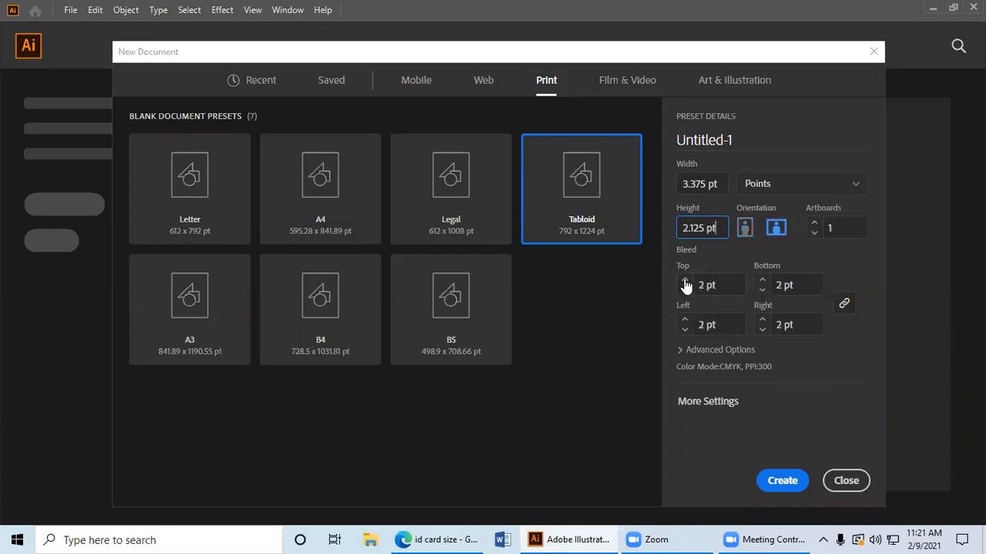
Step: Change the document units to inches and set the width to 3.375 in and the height to 2.125 in
left_click(771, 188)
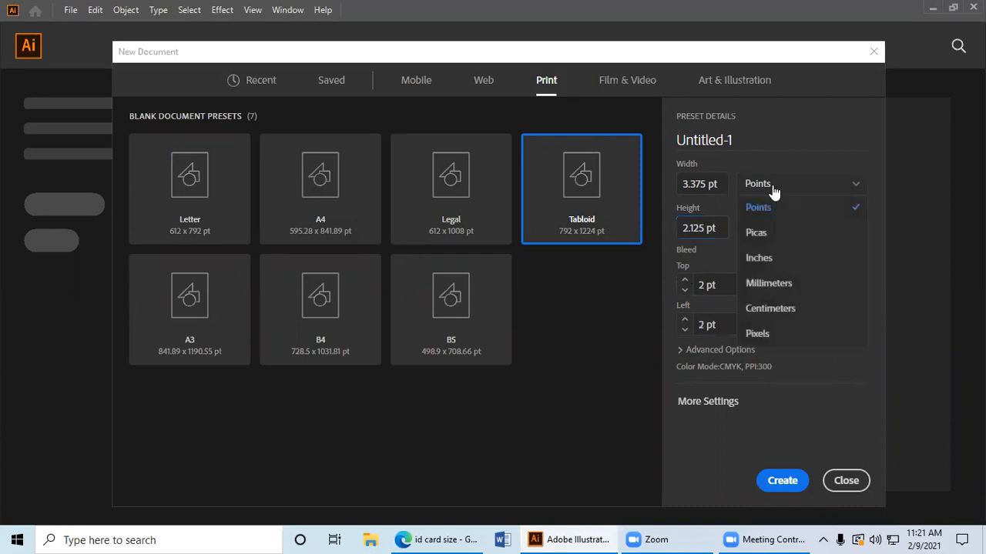
left_click(774, 261)
left_click(715, 184)
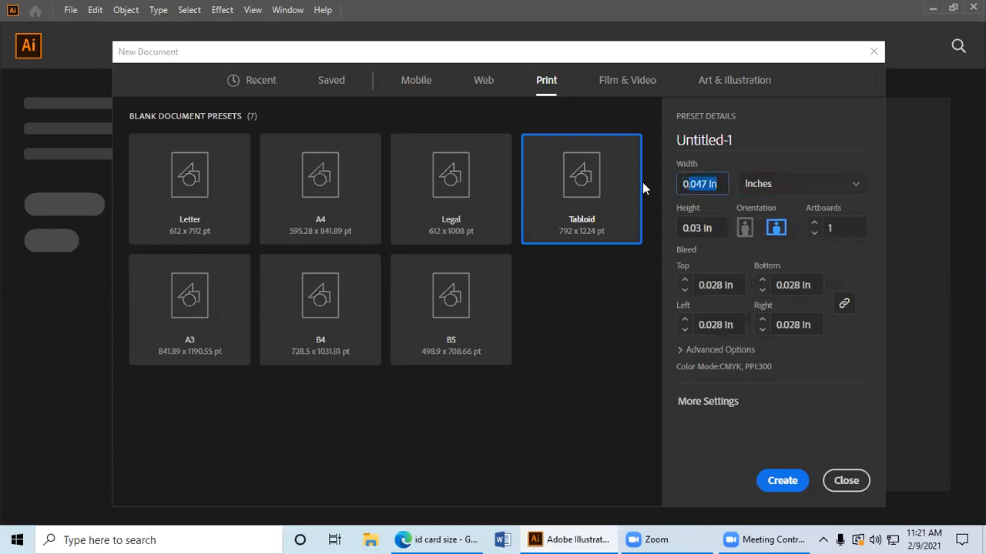
type("3.")
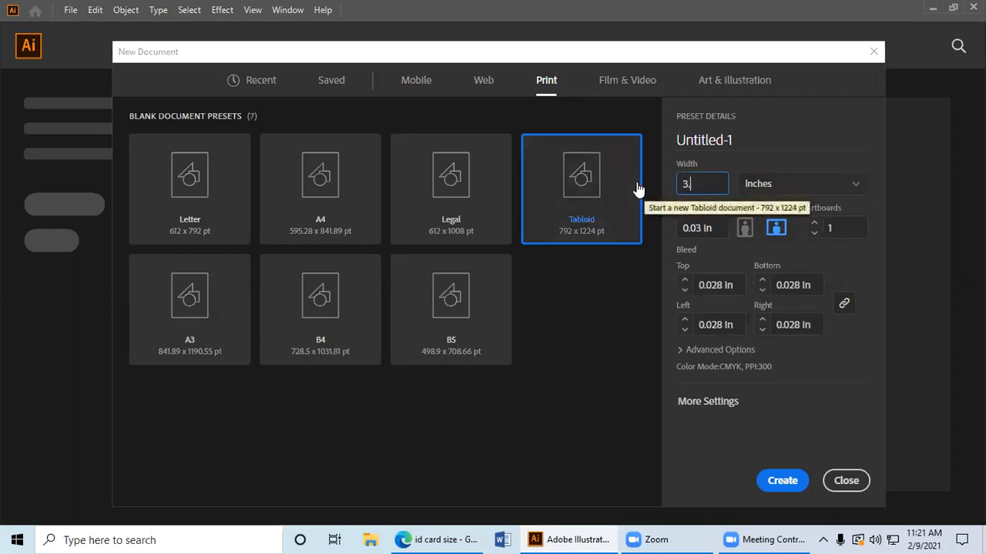
type("375")
key("Tab")
type("2.125")
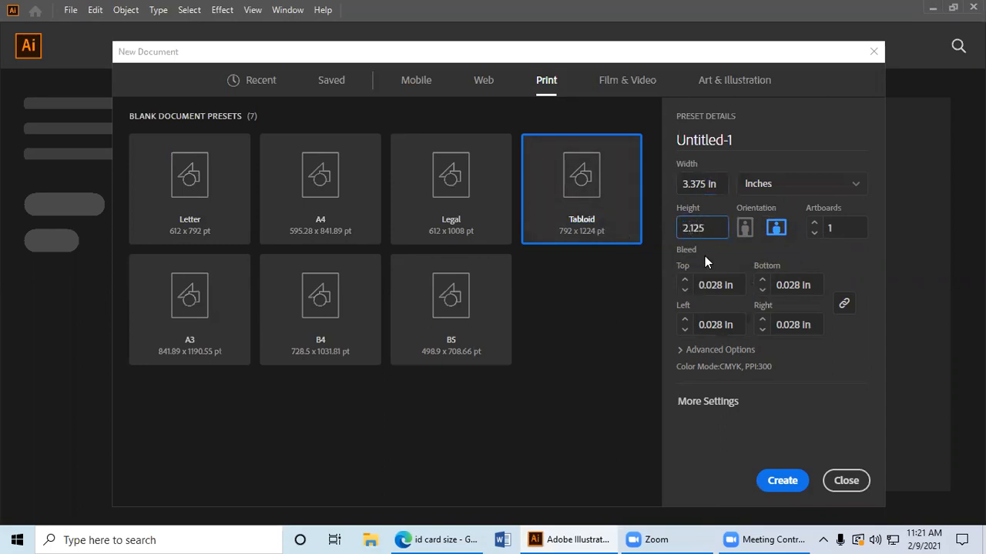
Step: Set the bleed to 0.125 in on all sides and create the document in landscape orientation
left_click(683, 280)
left_click(683, 290)
left_click(684, 279)
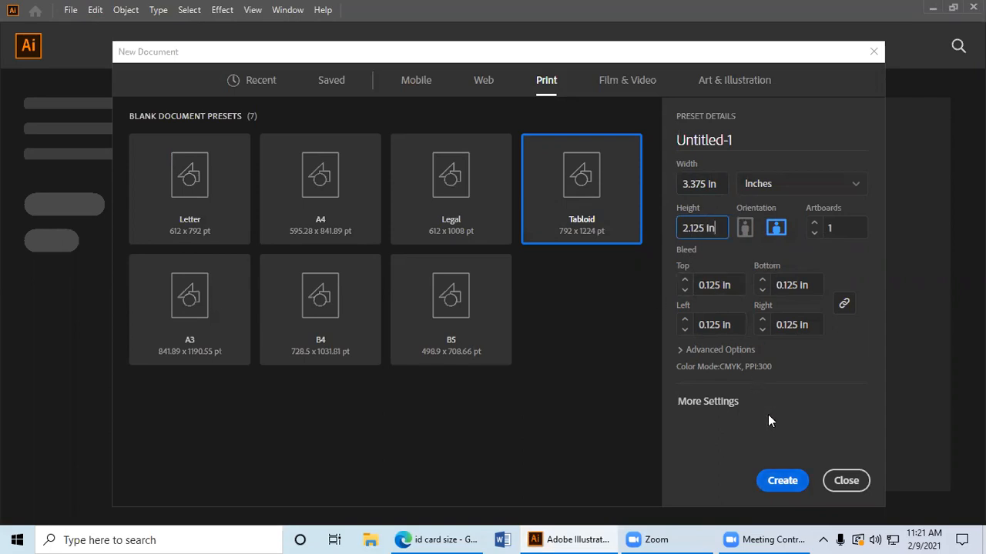
left_click(746, 227)
left_click(775, 228)
left_click(780, 481)
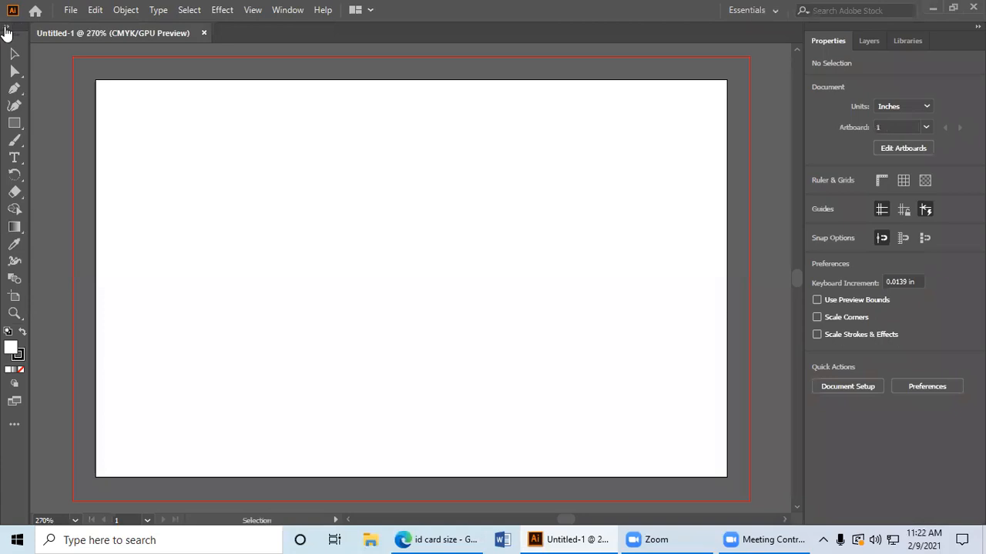
Step: Expand the tool set to two columns and dismiss the tool introduction window
left_click(6, 32)
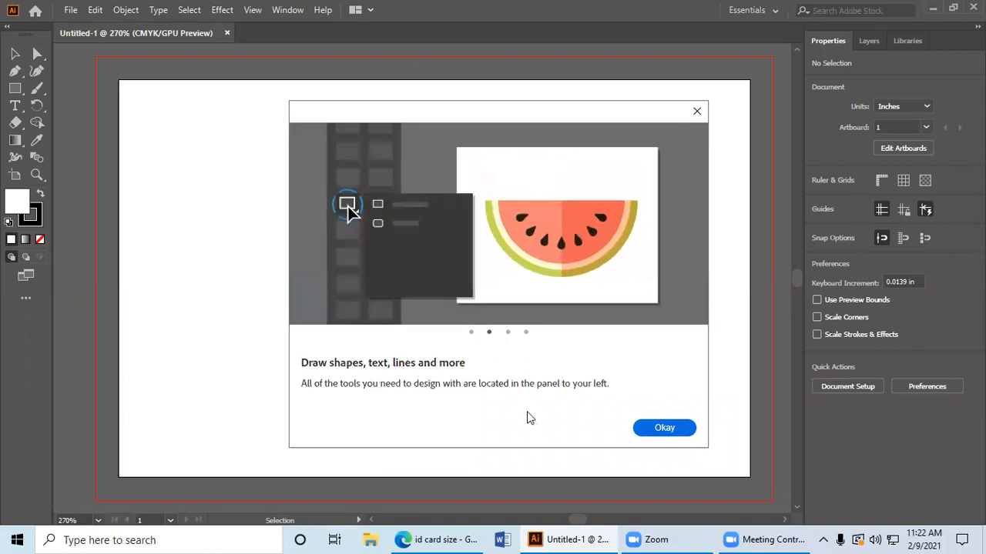
key("Escape")
left_click_drag(33, 45, 7, 56)
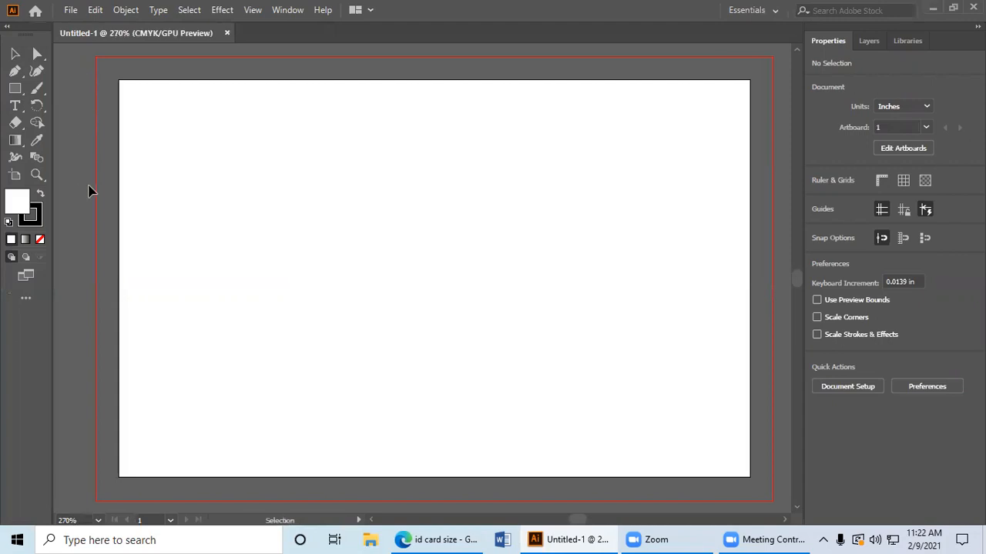
Step: Switch the toolbar from the Basic to the Advanced set
left_click(279, 11)
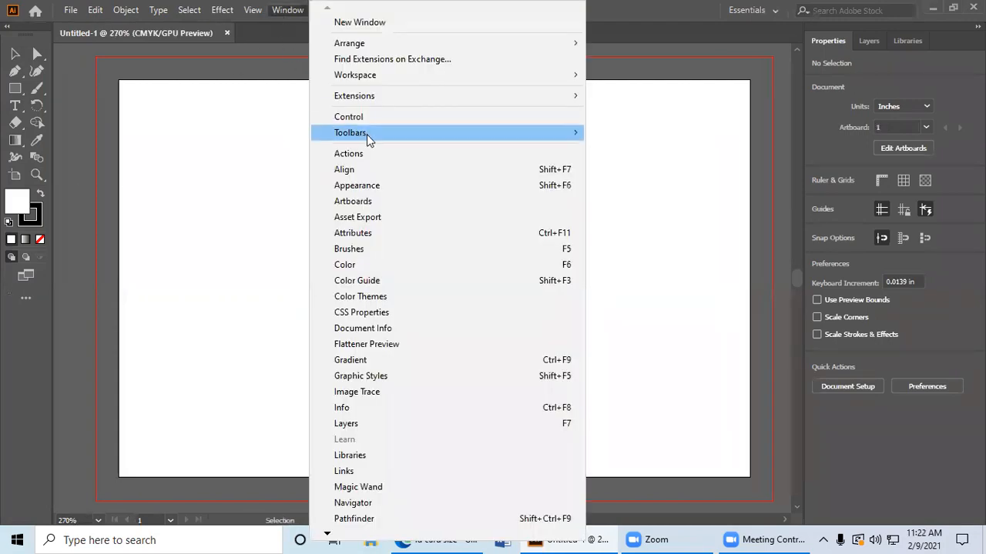
mouse_move(367, 136)
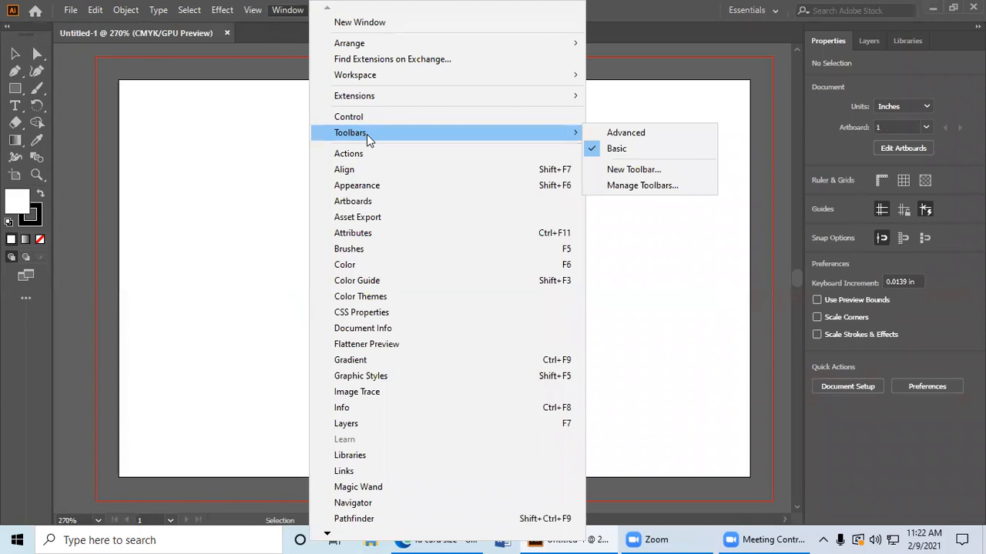
left_click(629, 134)
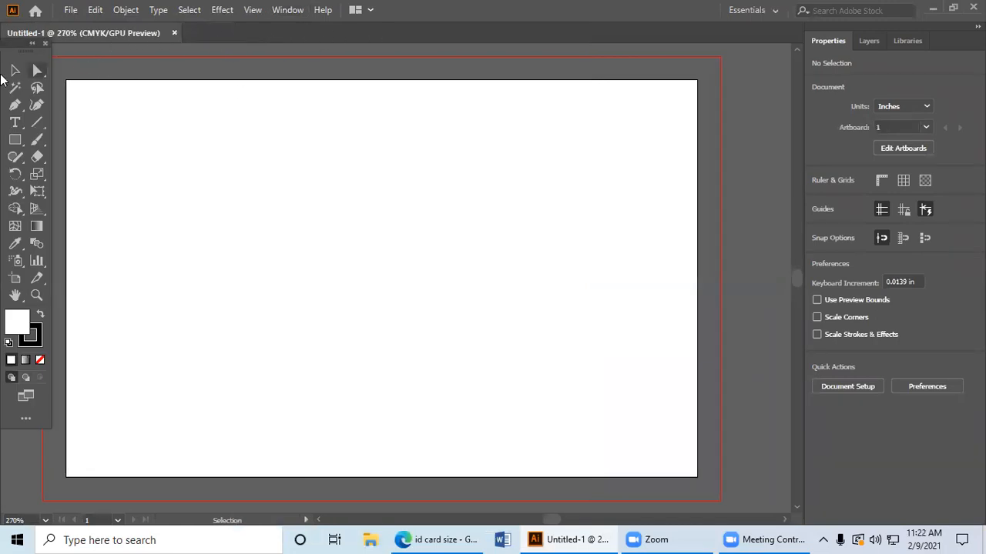
Step: Draw a test rectangle about 1.53 by 0.65 in on the upper half of the artboard
left_click_drag(194, 162, 344, 209)
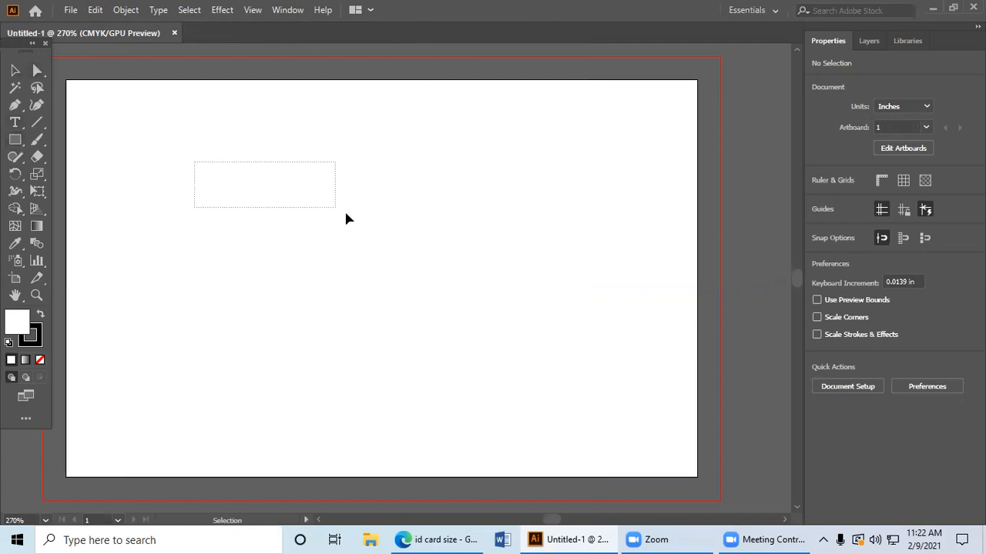
left_click(15, 139)
left_click_drag(215, 145, 503, 268)
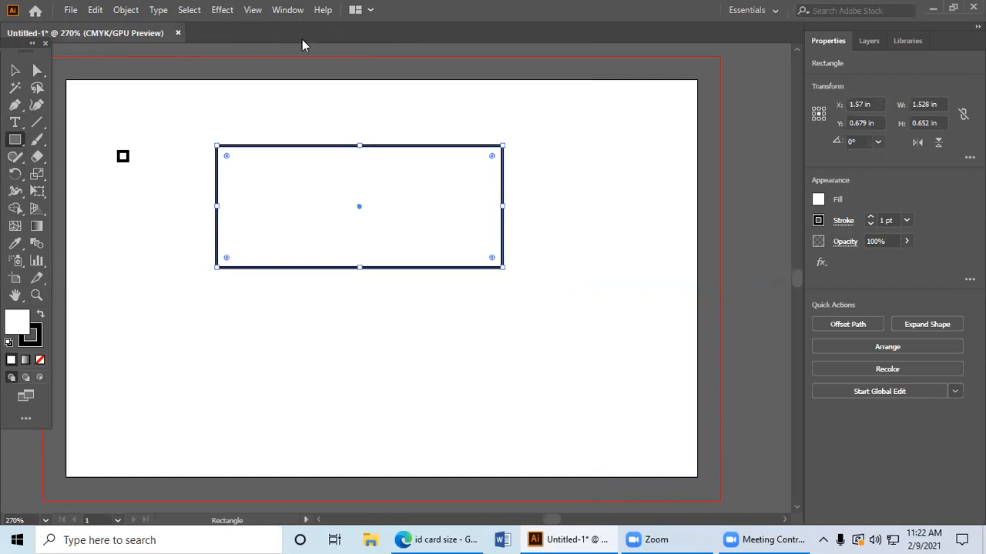
Step: Show the Control bar with the shape options
left_click(285, 10)
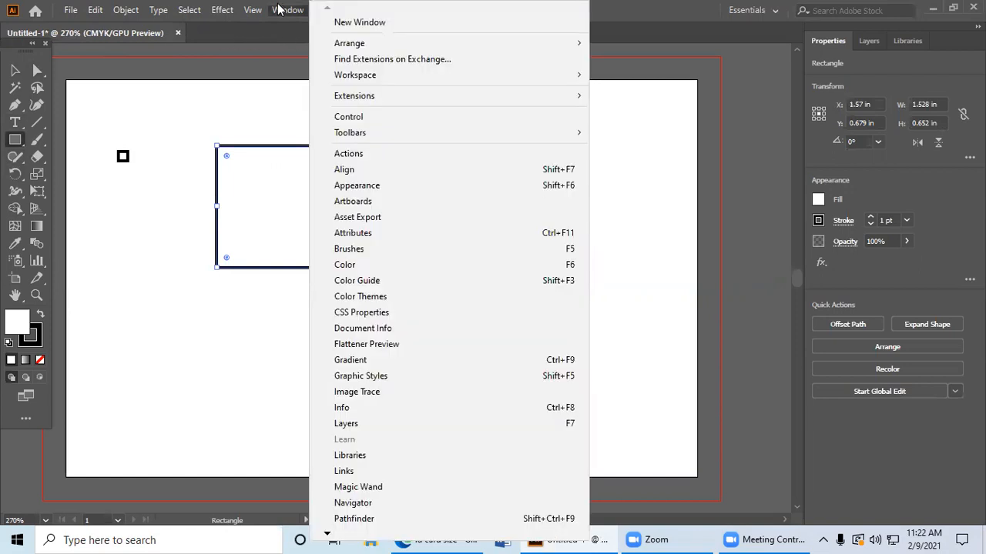
left_click(353, 119)
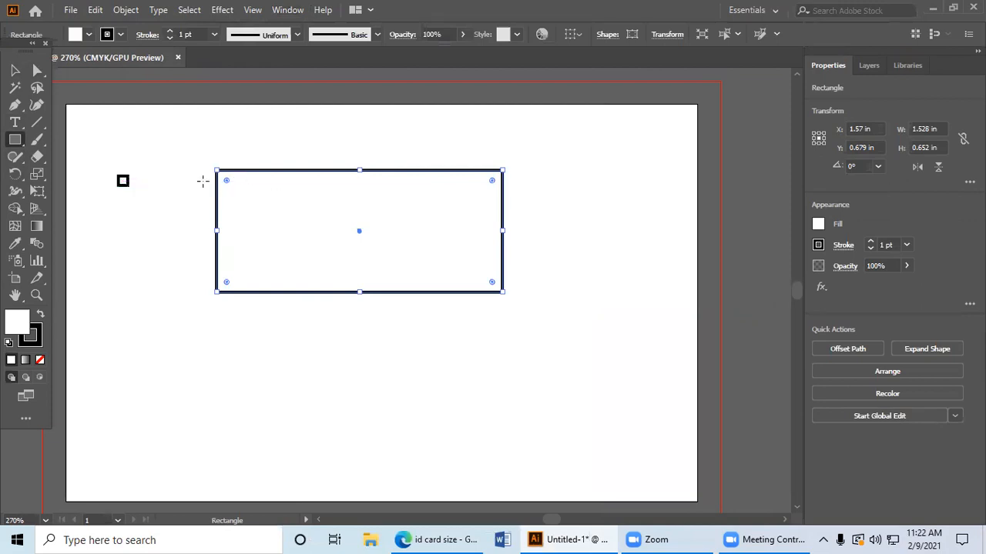
Step: Delete both test rectangles from the artboard
left_click(14, 70)
left_click_drag(117, 168, 454, 282)
key("Delete")
key("ctrl+minus")
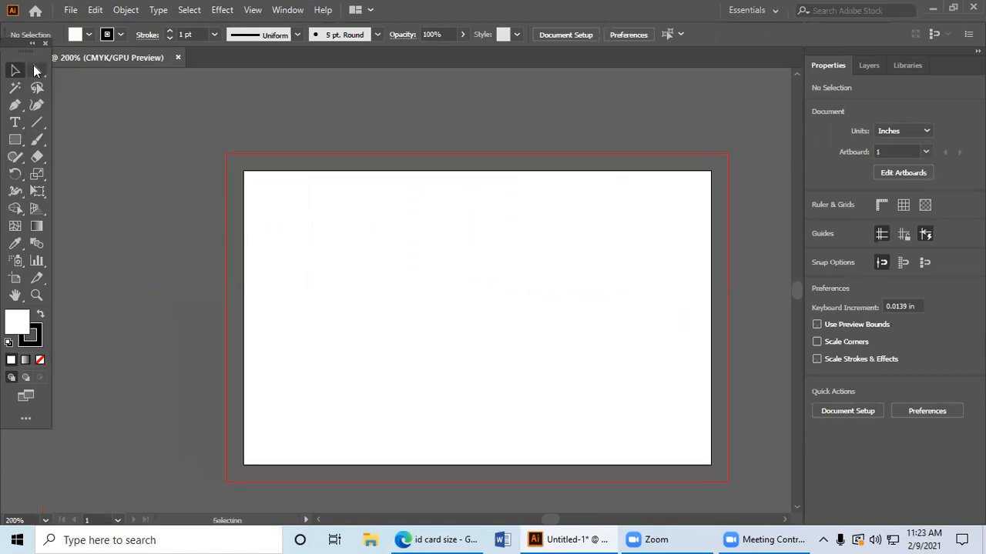
left_click(288, 10)
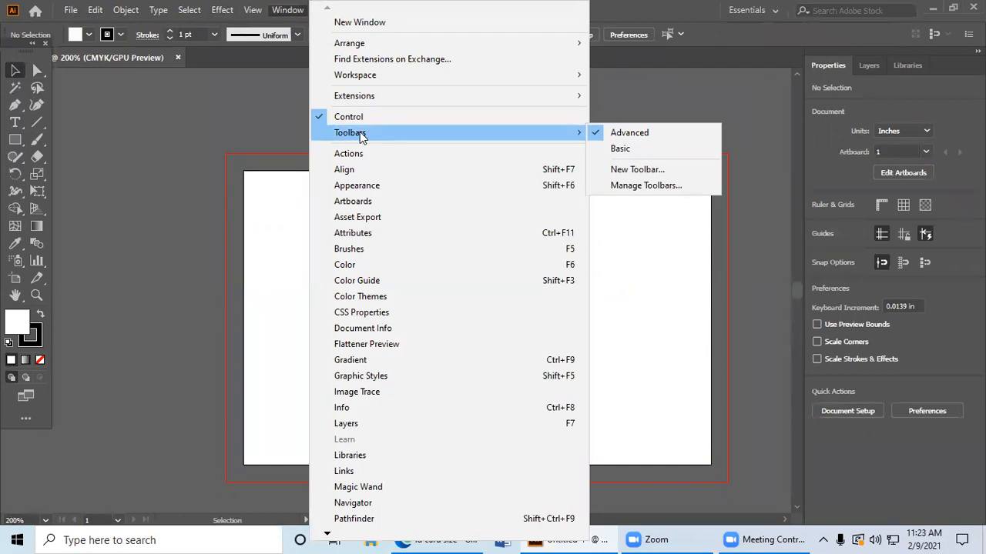
left_click(153, 119)
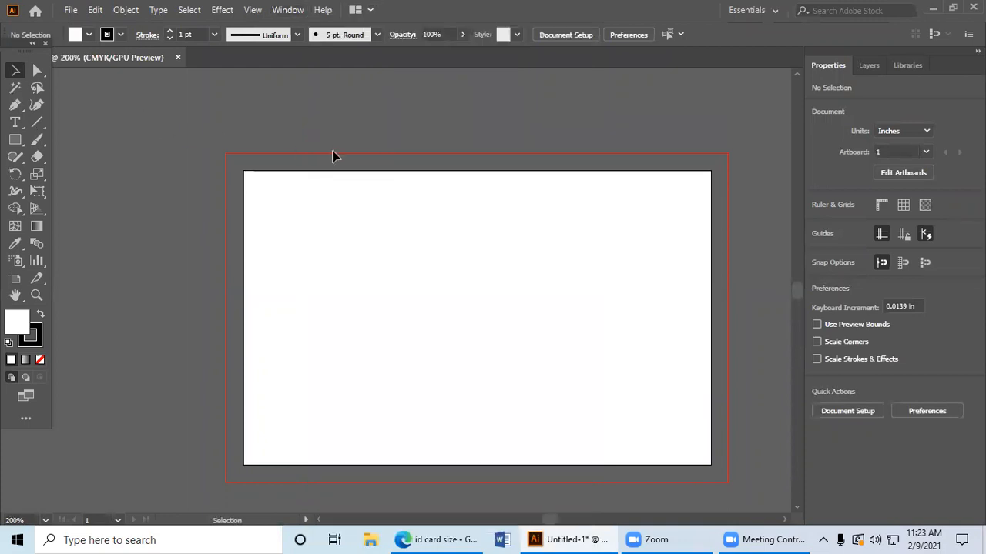
Step: Switch to the browser, filter the ID card size images to horizontal and examine the card layouts and dimensions
left_click(435, 540)
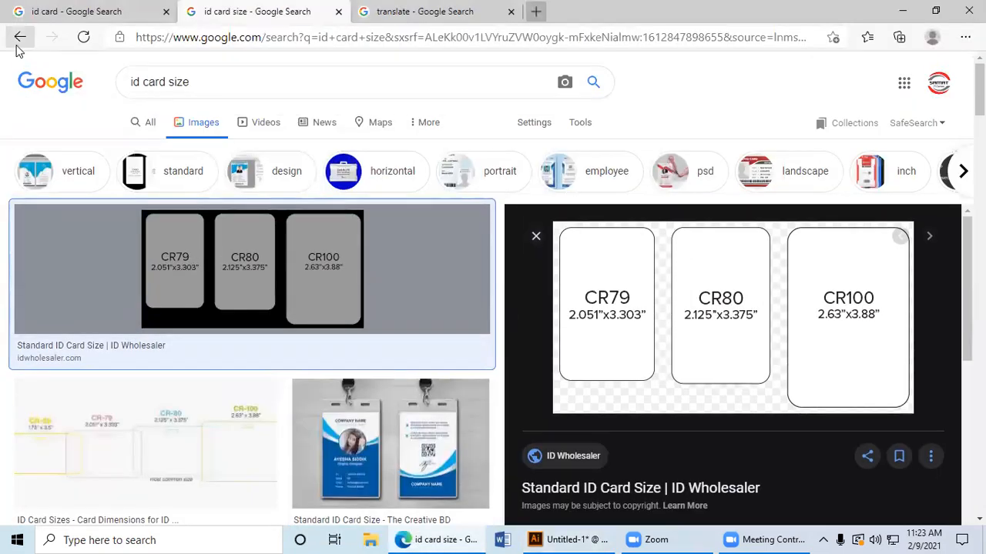
left_click(344, 178)
scroll(354, 292, "down", 1)
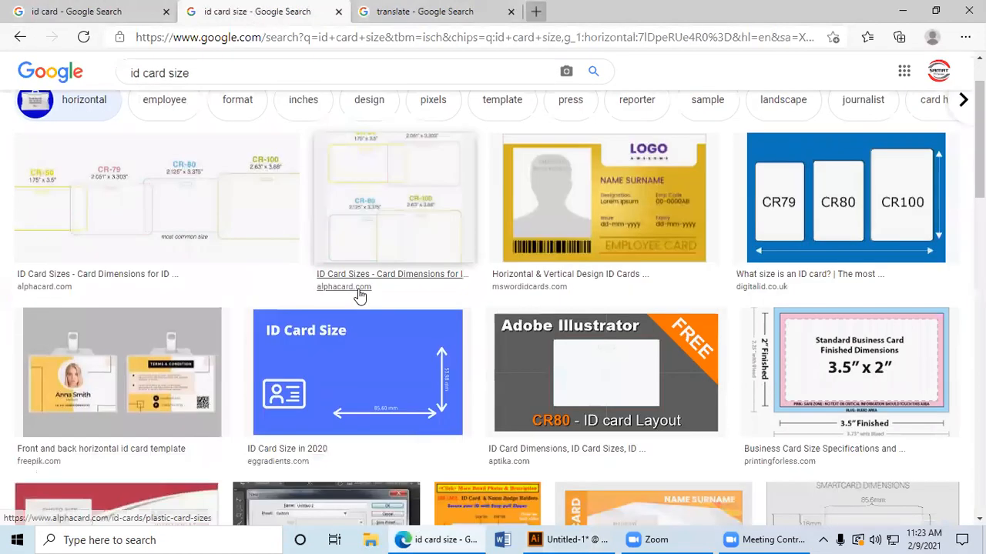
scroll(662, 277, "down", 4)
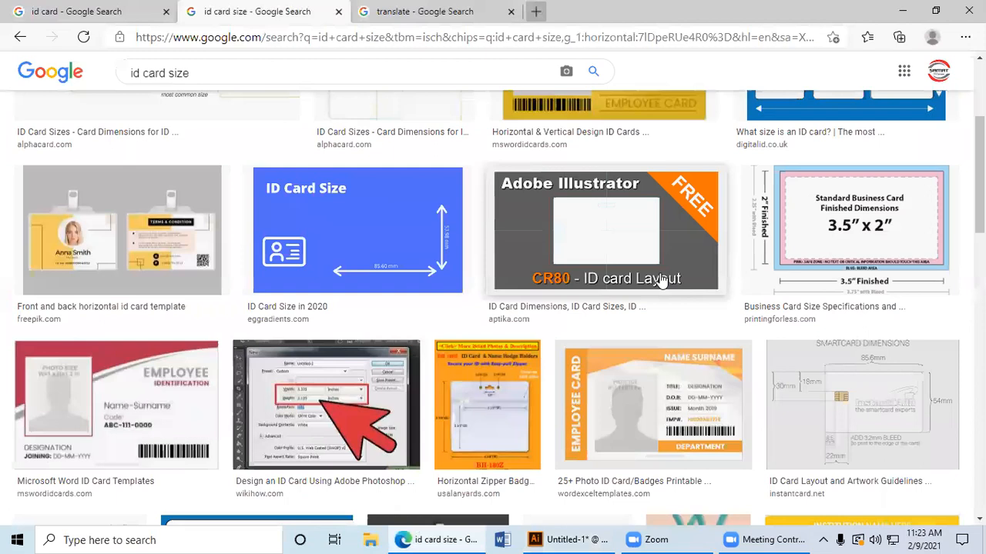
scroll(661, 282, "down", 3)
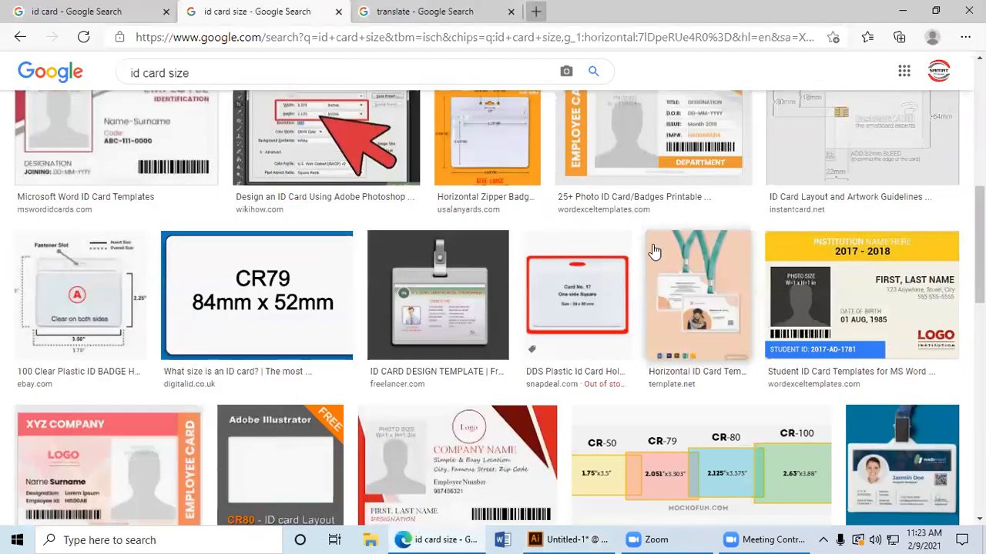
scroll(654, 249, "up", 2)
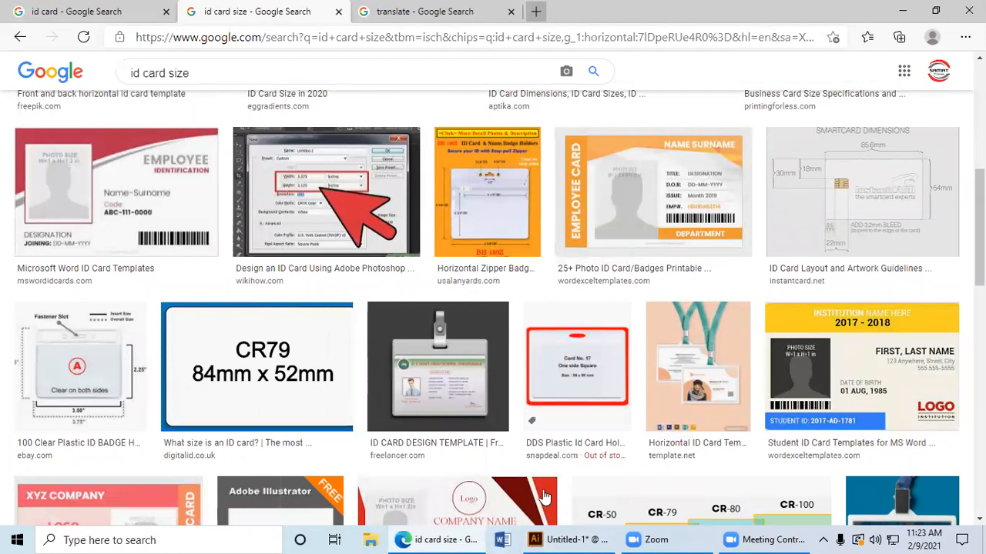
scroll(584, 264, "down", 2)
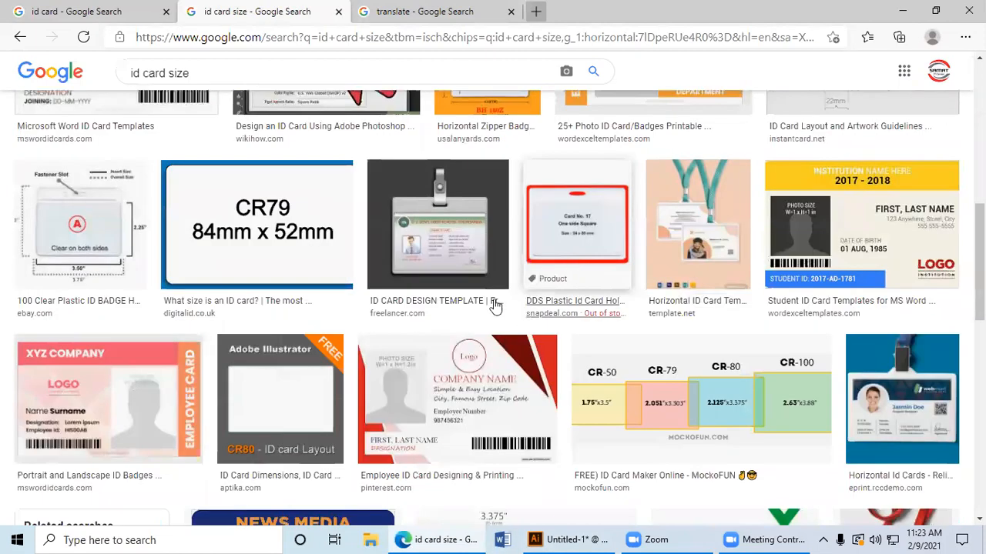
Step: Return to Illustrator and create a second card document in portrait orientation
left_click(570, 540)
left_click(69, 10)
left_click(68, 14)
left_click(67, 13)
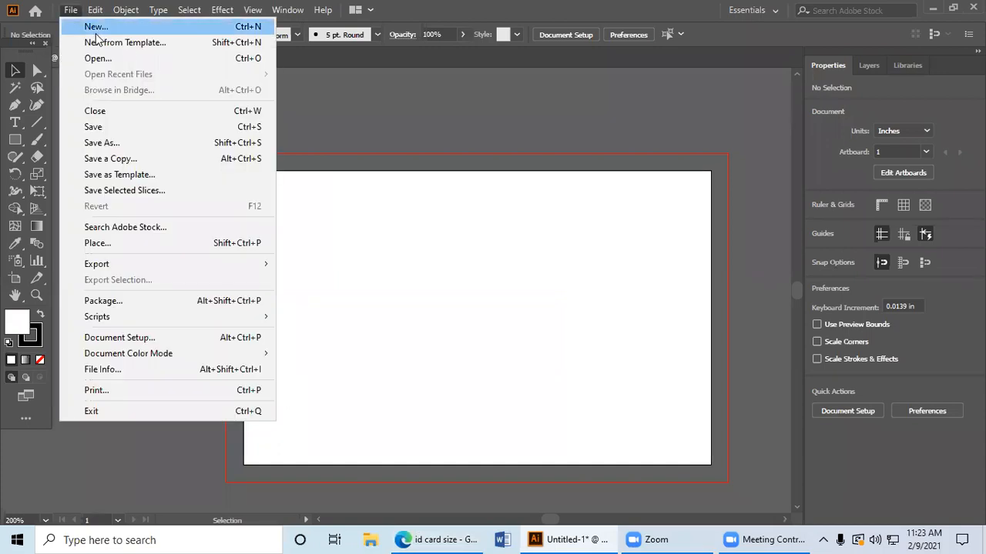
left_click(97, 28)
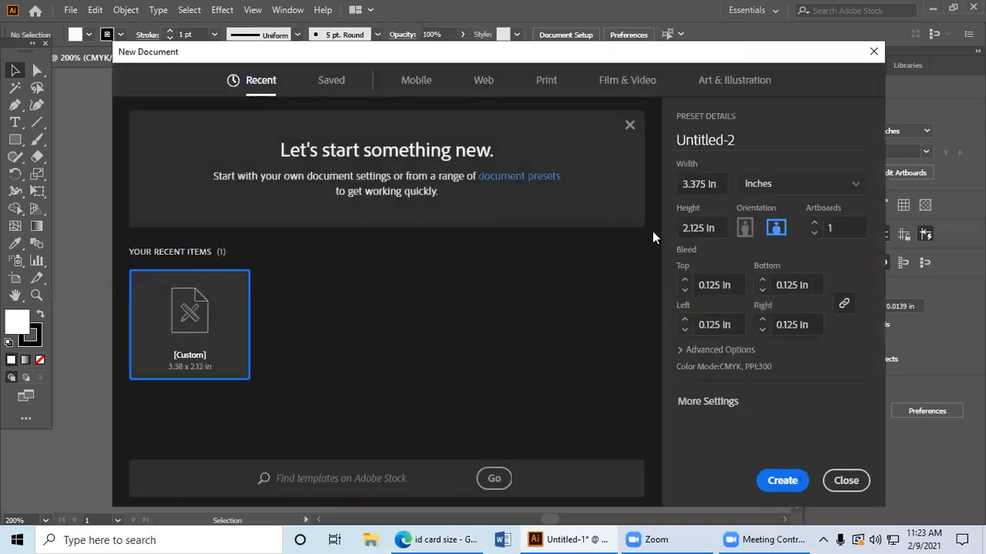
left_click(744, 228)
left_click(781, 483)
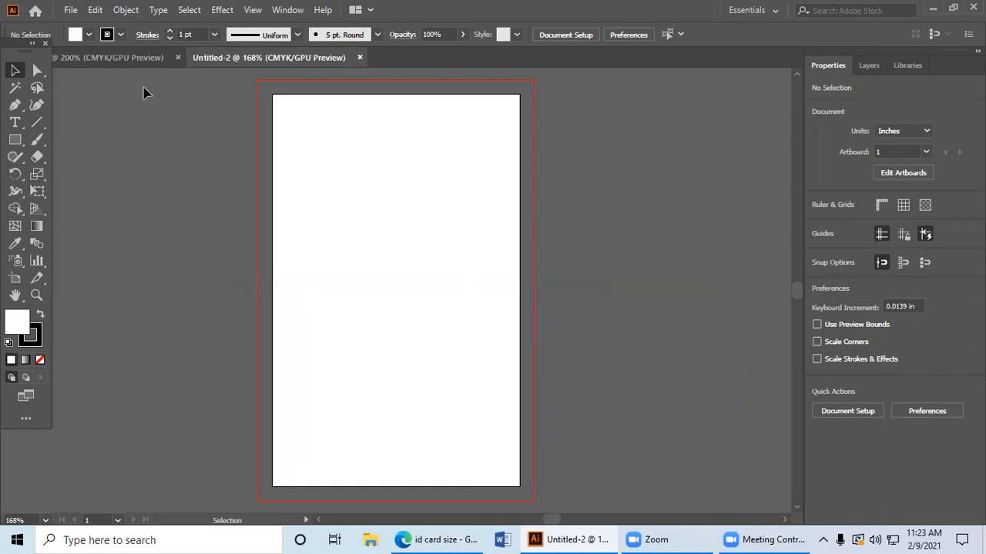
Step: Compare the landscape and portrait card documents, ending on the portrait one
left_click(144, 58)
left_click(205, 54)
left_click(118, 65)
left_click(305, 66)
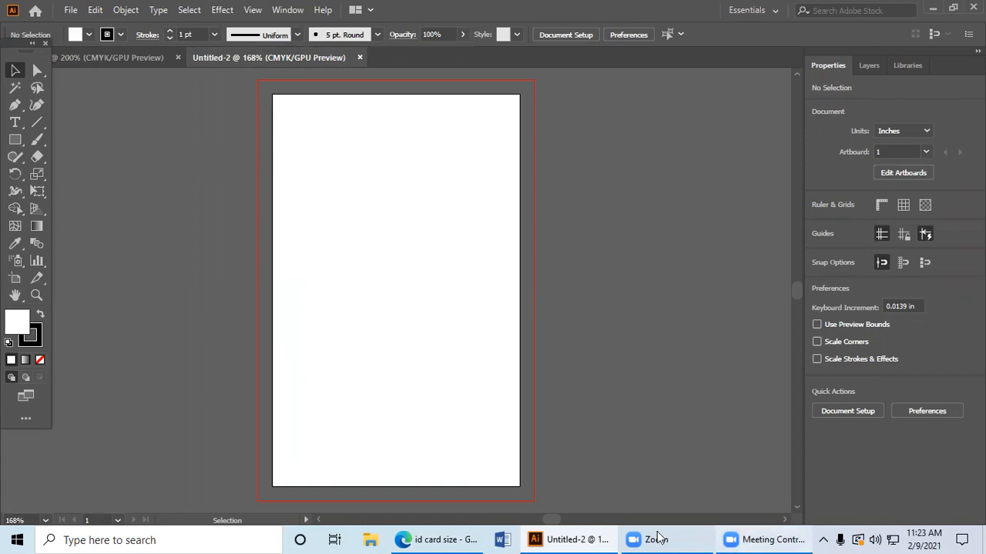
Step: Switch to the browser and shorten the image search to "id card"
left_click(436, 540)
scroll(393, 339, "up", 3)
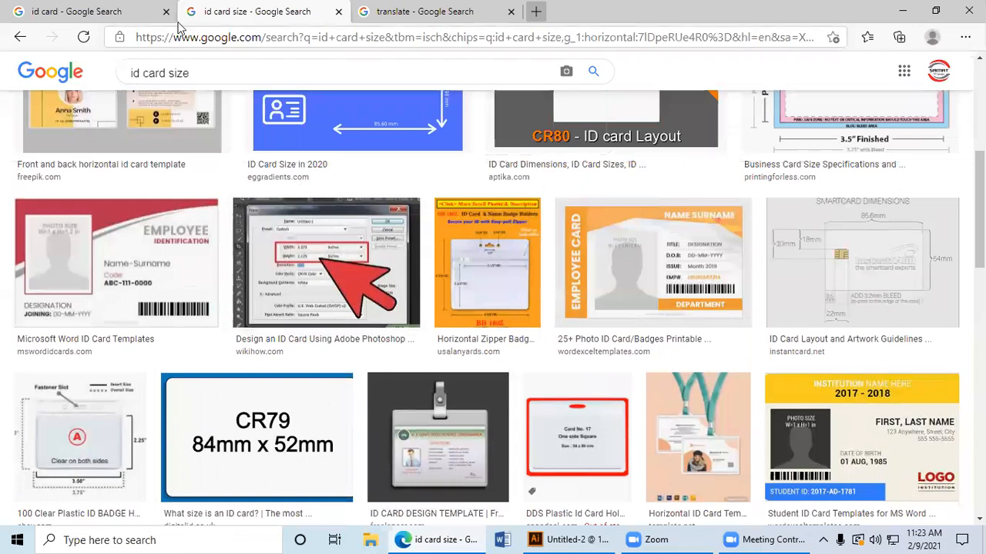
double_click(178, 73)
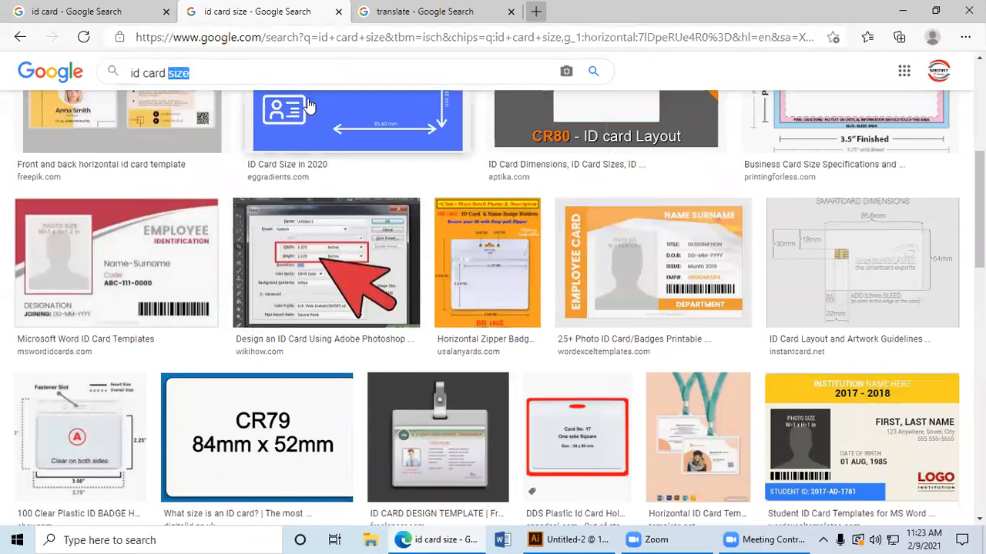
key("BackSpace")
key("Return")
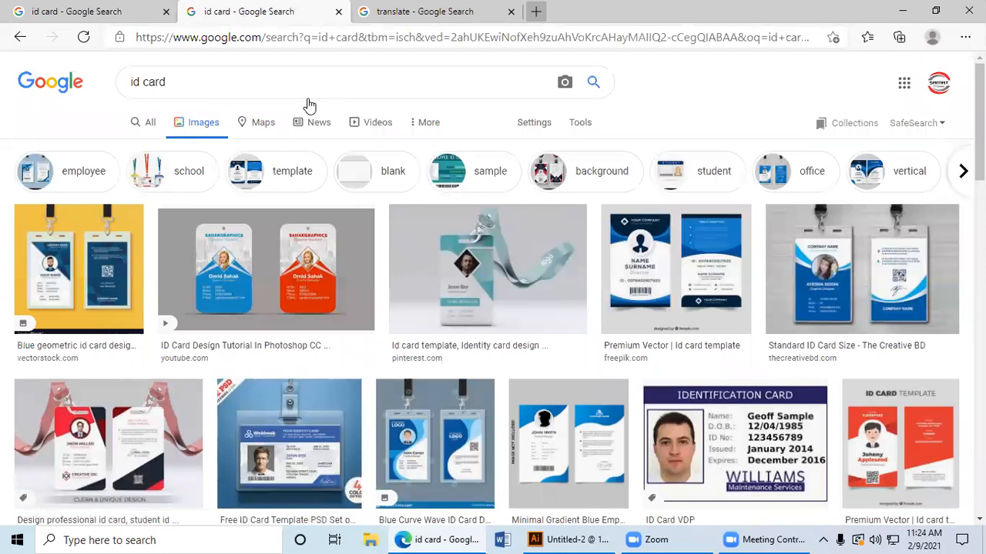
Step: Preview the blue geometric, blue and orange, teal, red and black, and blue curved ID card designs in the image results
left_click(70, 274)
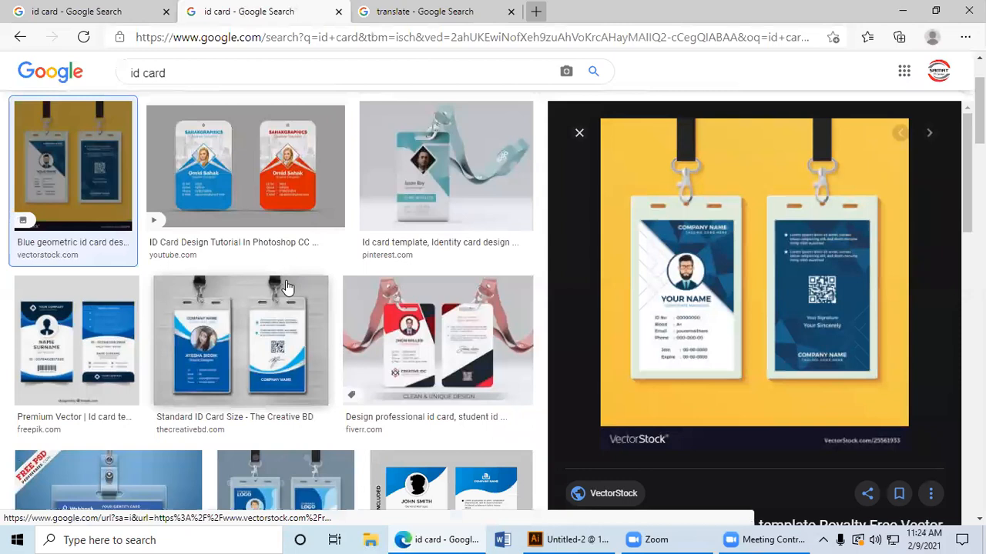
left_click(244, 185)
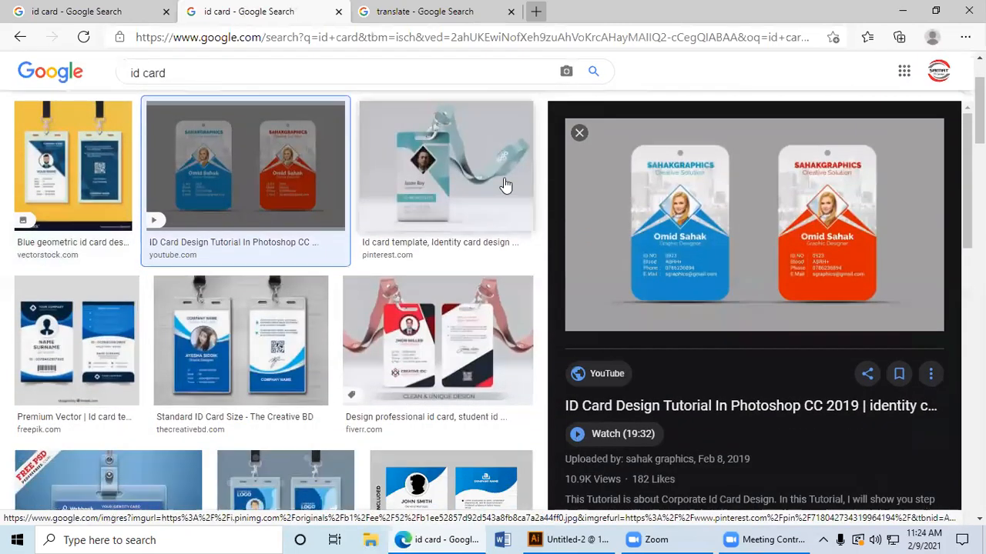
left_click(501, 182)
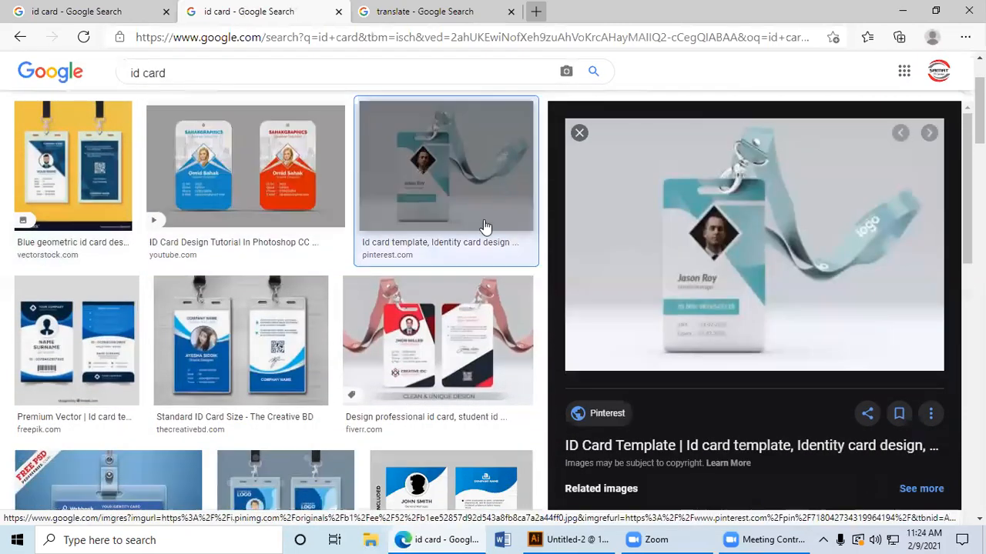
left_click(486, 352)
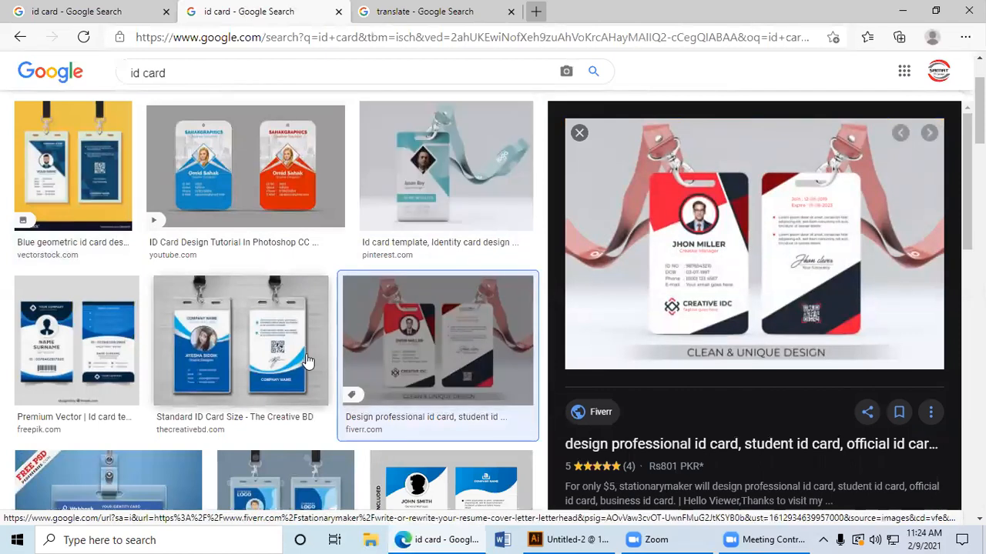
left_click(278, 366)
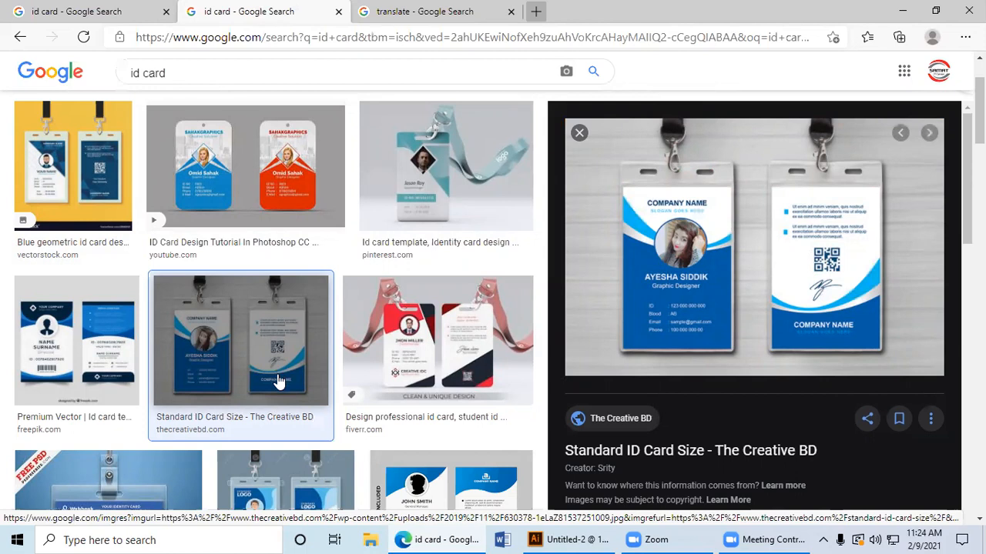
Step: Examine further ID card designs in the image results and preview the red and black Fiverr design
scroll(313, 385, "down", 3)
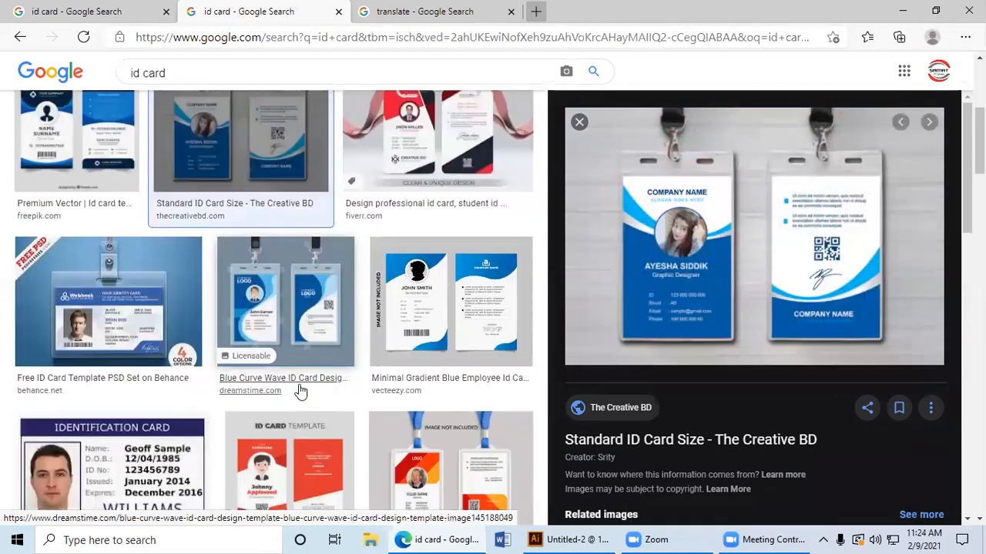
scroll(182, 366, "down", 1)
scroll(118, 378, "down", 1)
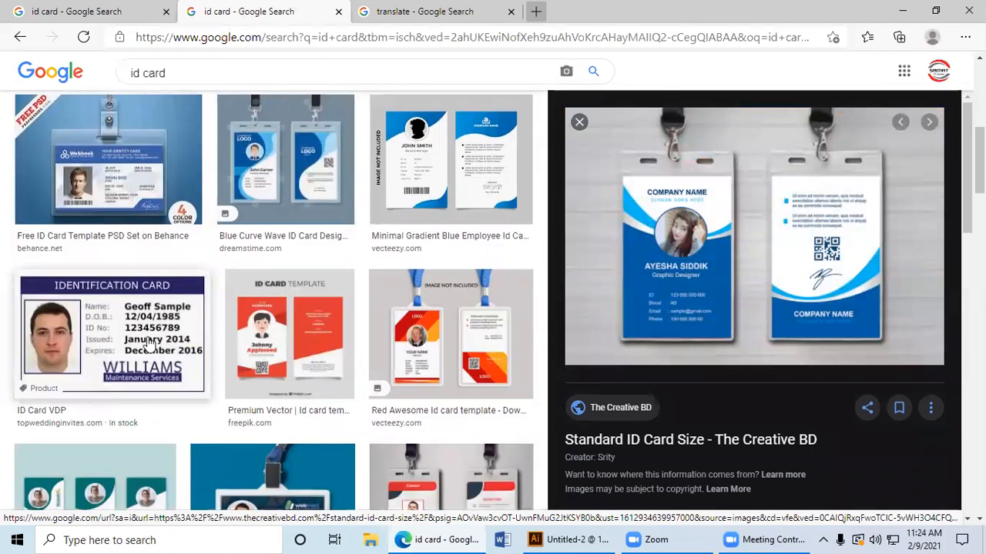
scroll(168, 344, "down", 1)
scroll(168, 345, "down", 1)
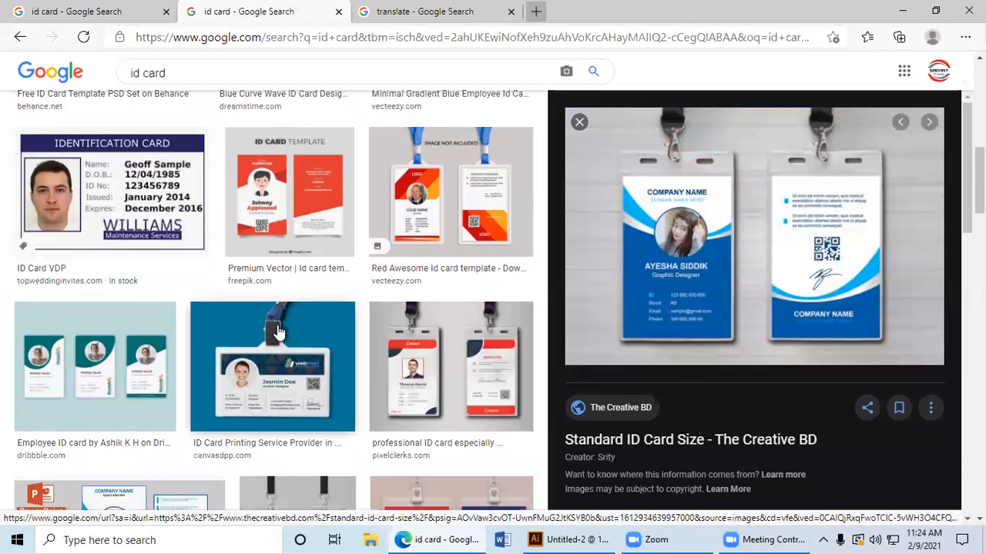
scroll(279, 331, "down", 1)
scroll(279, 331, "down", 1)
scroll(277, 330, "down", 1)
scroll(237, 331, "up", 1)
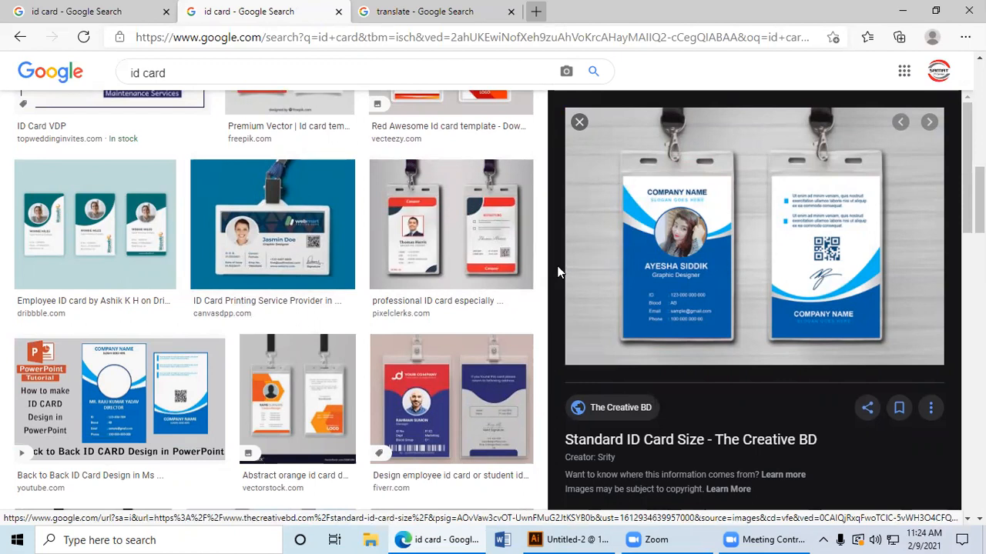
scroll(627, 346, "up", 2)
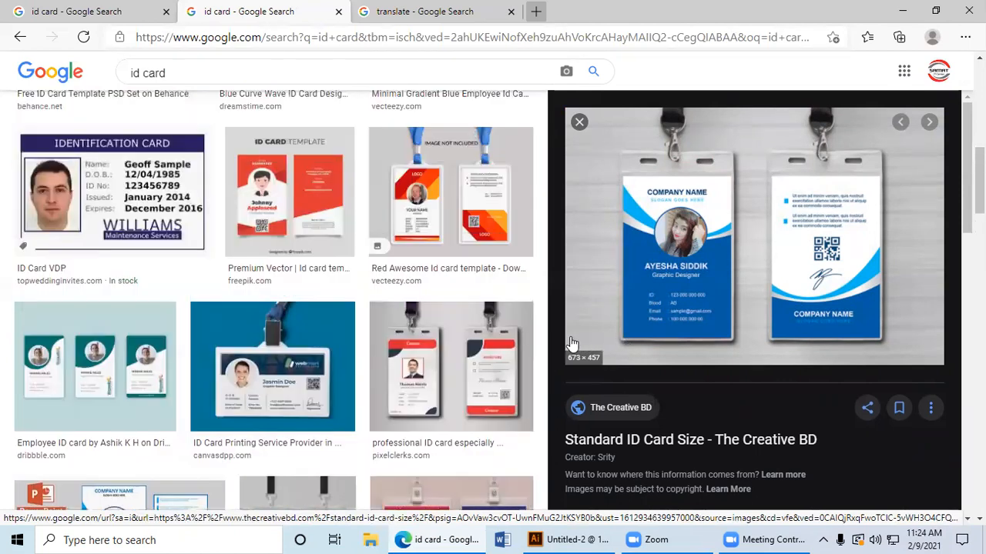
scroll(487, 333, "up", 2)
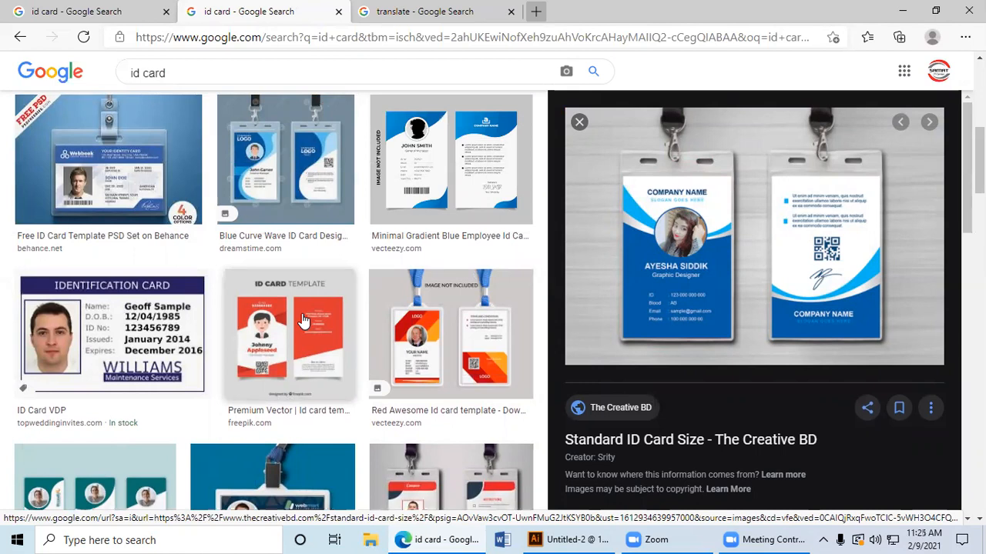
scroll(308, 316, "up", 6)
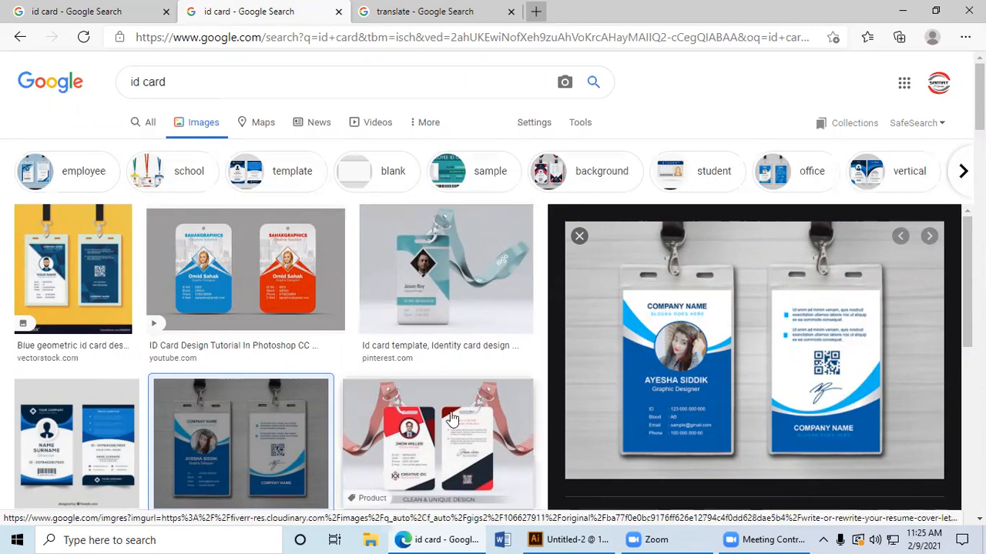
left_click(437, 442)
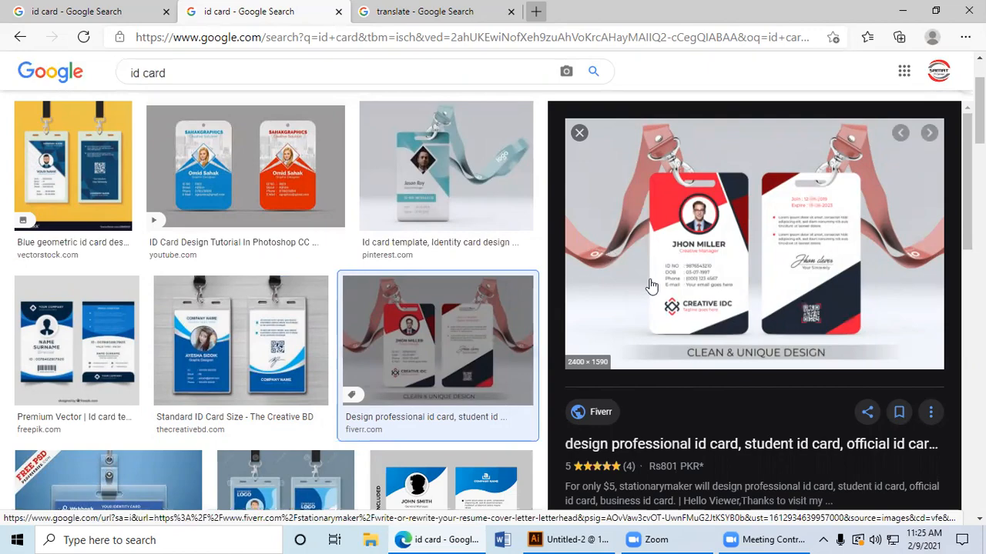
Step: Switch to Illustrator and draw a 2.125 by 3.375 in rectangle covering the whole portrait artboard
left_click(578, 539)
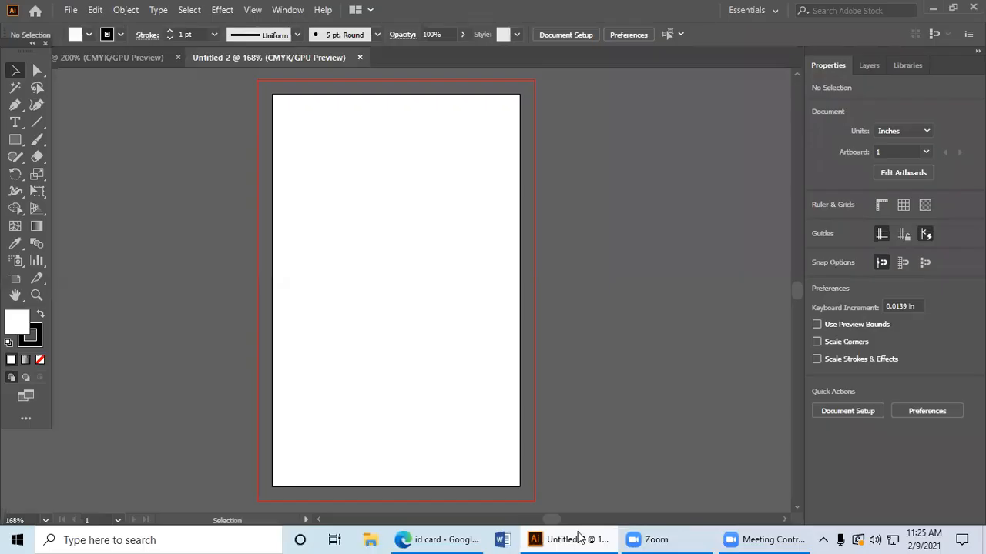
left_click(15, 140)
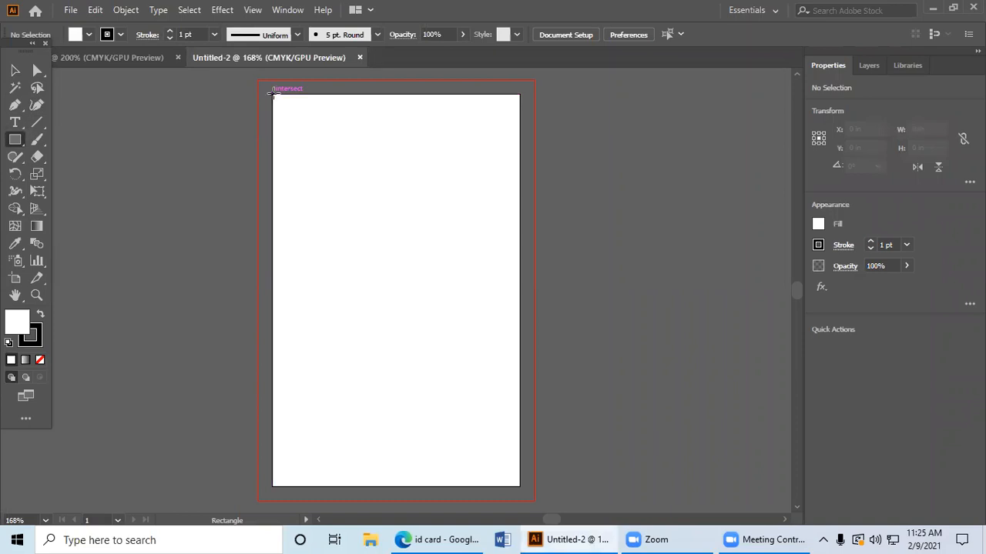
left_click_drag(270, 93, 521, 486)
Step: Give the artboard-sized rectangle a light blue swatch fill and no stroke
left_click(40, 360)
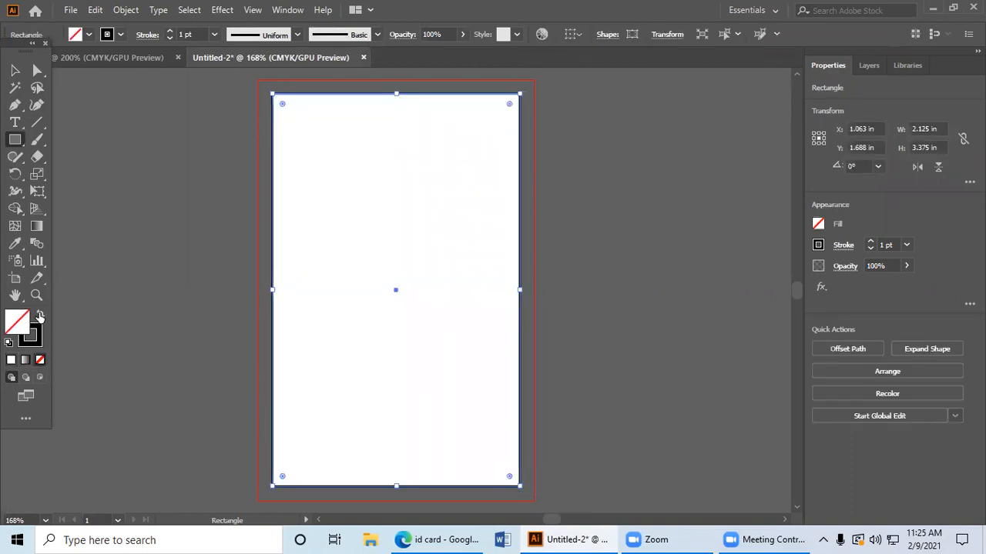
left_click(40, 315)
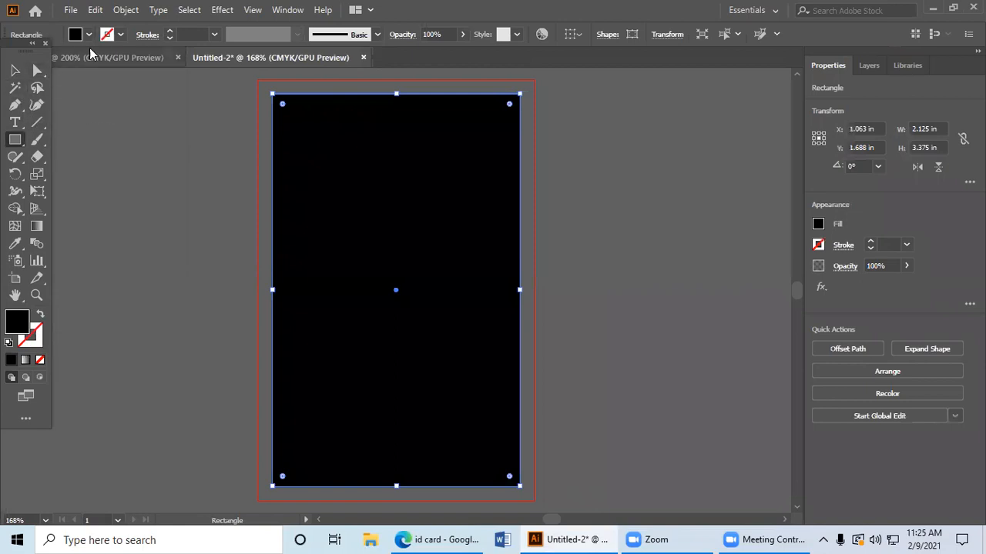
left_click(89, 35)
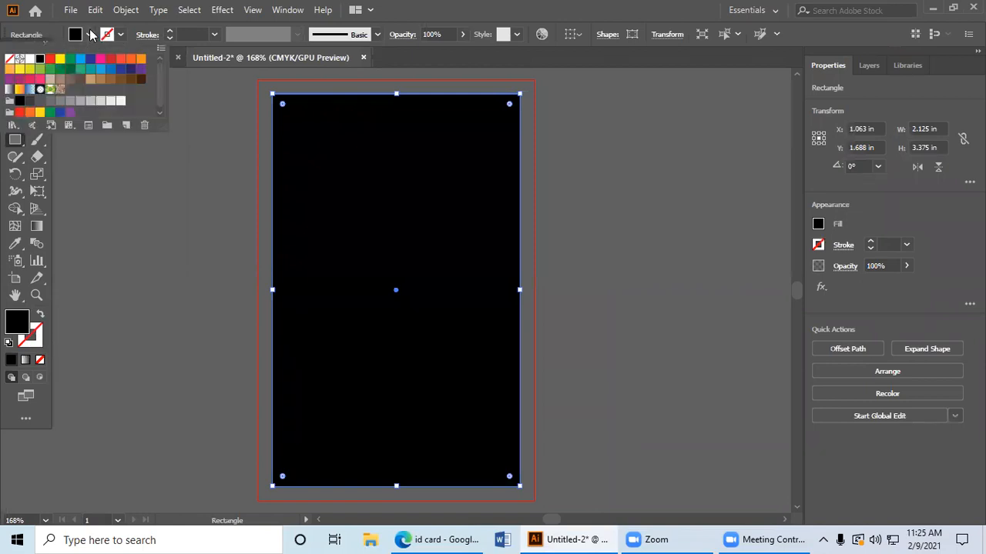
left_click(99, 69)
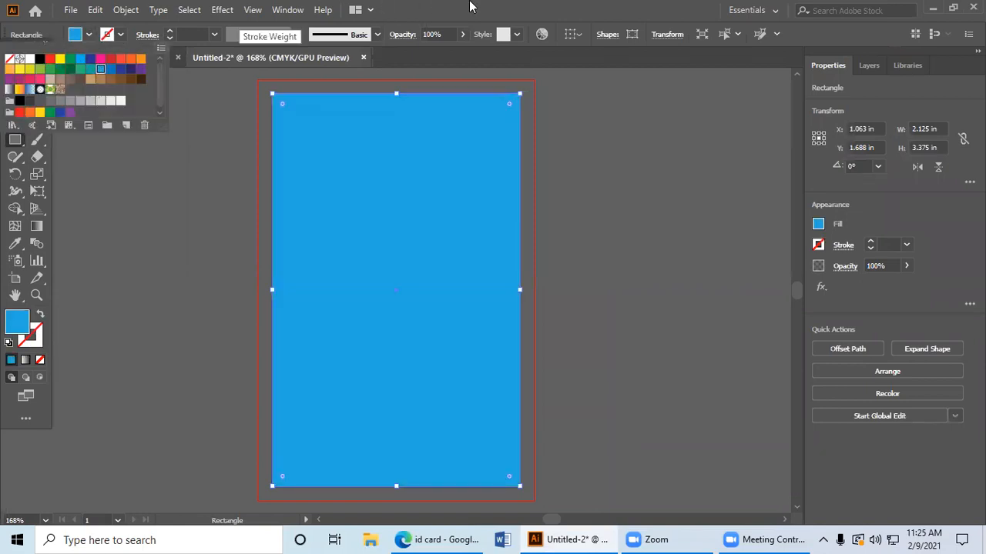
Step: Round all four corners of the blue rectangle equally with its live corner handles
left_click(43, 74)
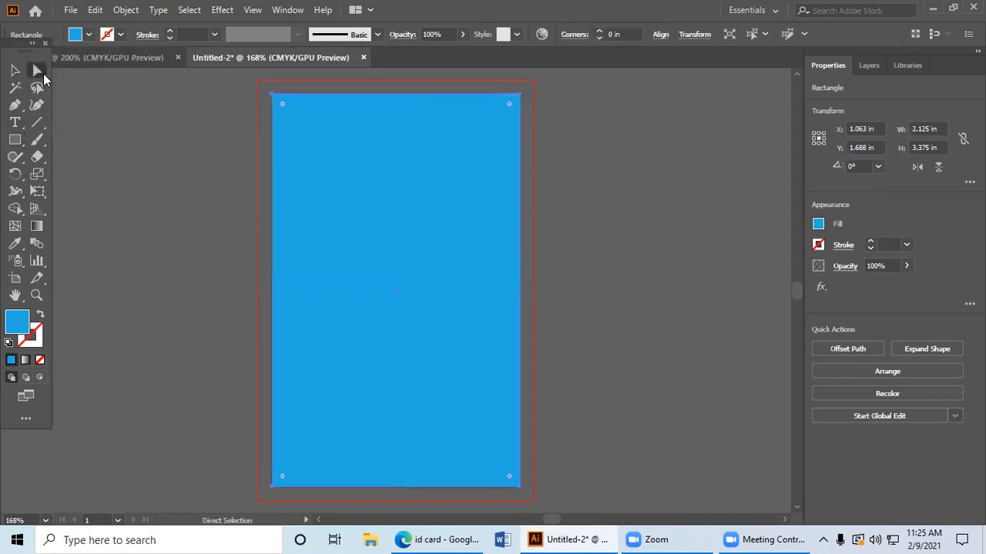
mouse_move(285, 106)
left_mouse_down()
mouse_move(294, 137)
mouse_move(307, 137)
mouse_move(305, 124)
mouse_move(307, 132)
left_mouse_up()
left_click(12, 69)
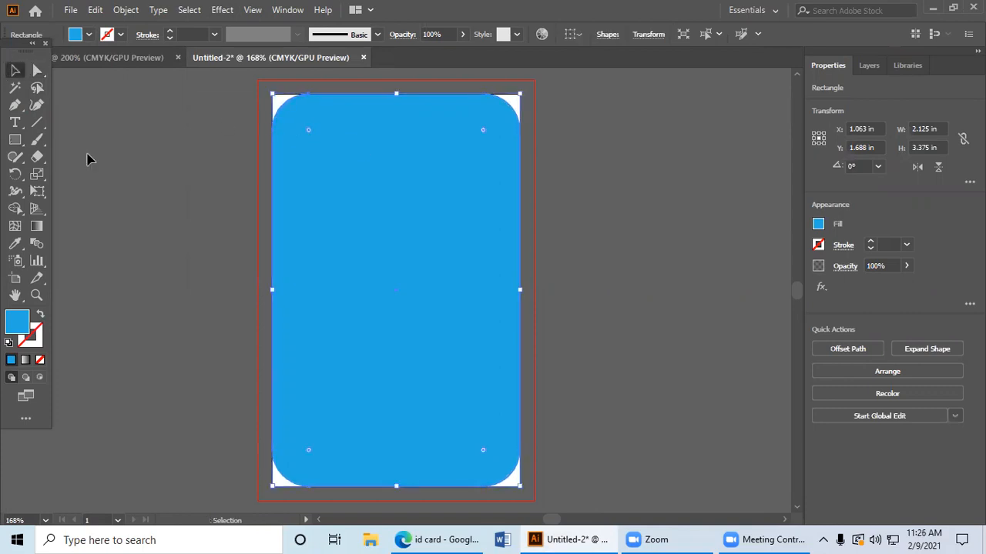
Step: Move the blue card off the artboard, draw a trial rounded rectangle about 1.45 by 2.70 in and delete it
left_click(169, 228)
left_click_drag(282, 228, 599, 251)
left_click_drag(15, 139, 89, 157)
left_click_drag(118, 156, 296, 408)
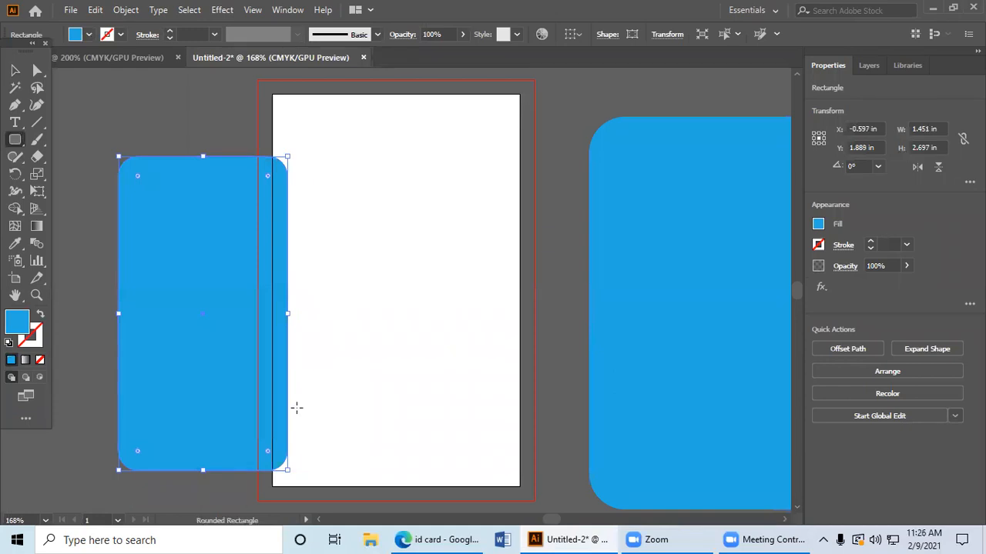
key("Delete")
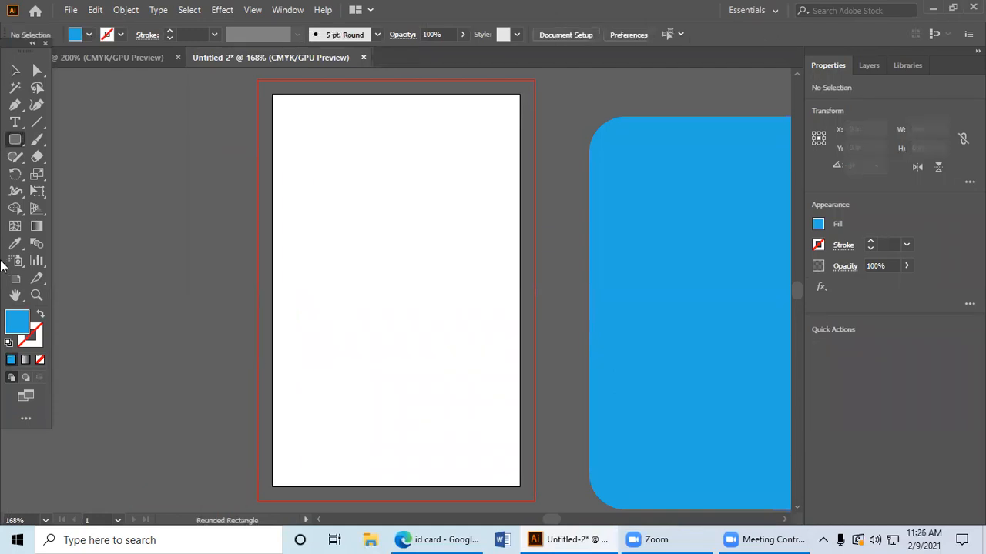
Step: Place a copy of the blue card in the landscape document, rotate it to 270° over the artboard, and return to the portrait document
left_click(14, 71)
left_click_drag(664, 234, 385, 216)
left_click_drag(326, 178, 235, 234)
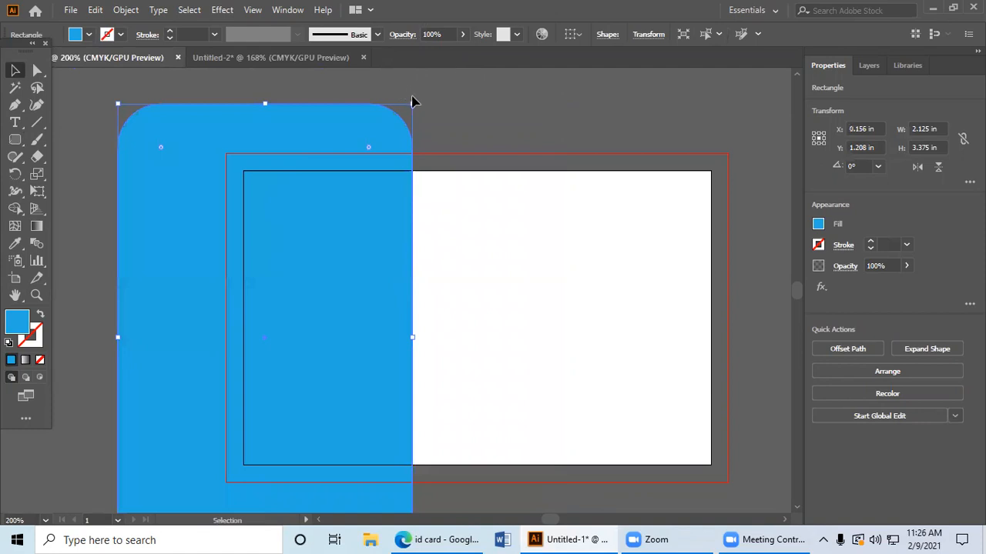
left_click_drag(412, 101, 576, 410)
left_click_drag(352, 303, 562, 281)
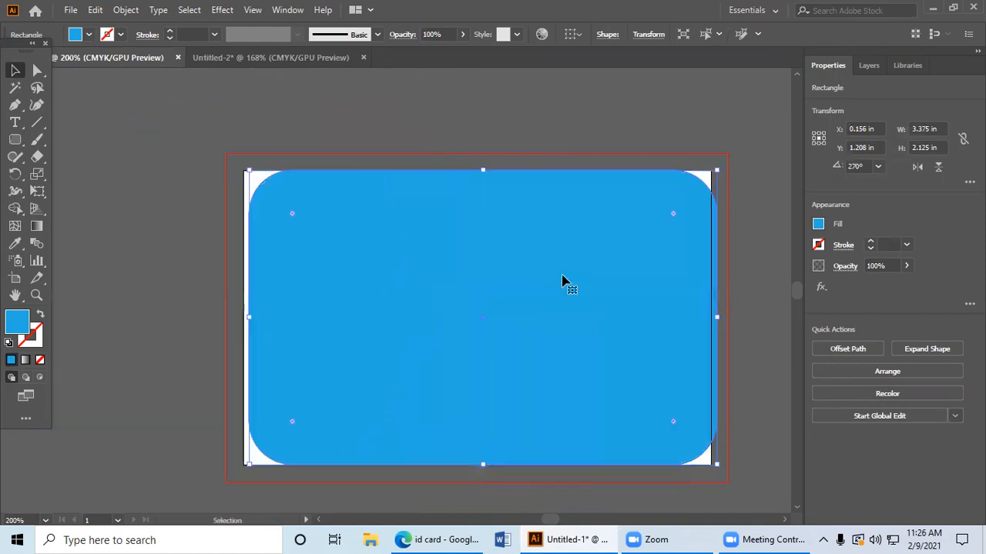
left_click(208, 58)
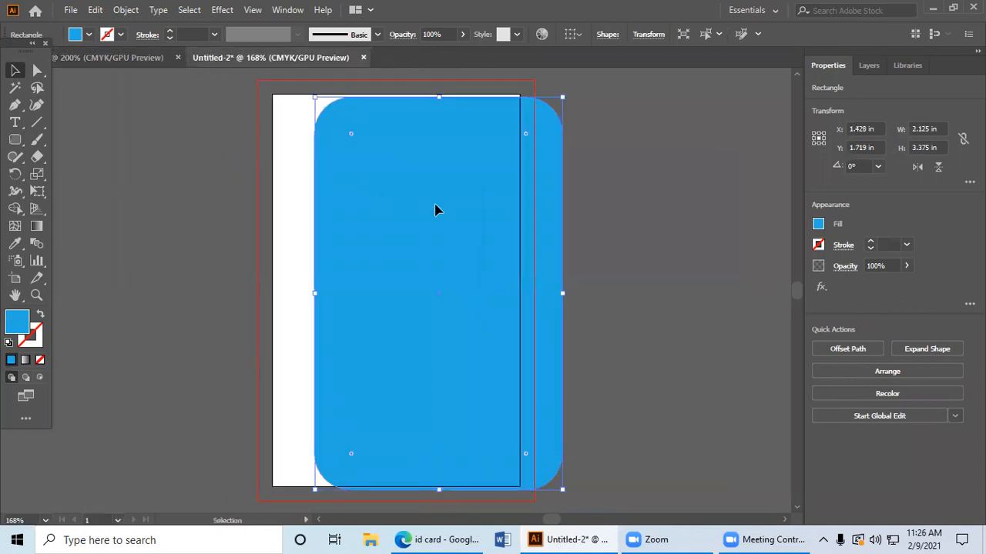
Step: Try positioning the blue card over the portrait artboard by hand, ending with it beside the artboard
key("ctrl+z")
left_click(209, 124)
left_click_drag(643, 260, 323, 208)
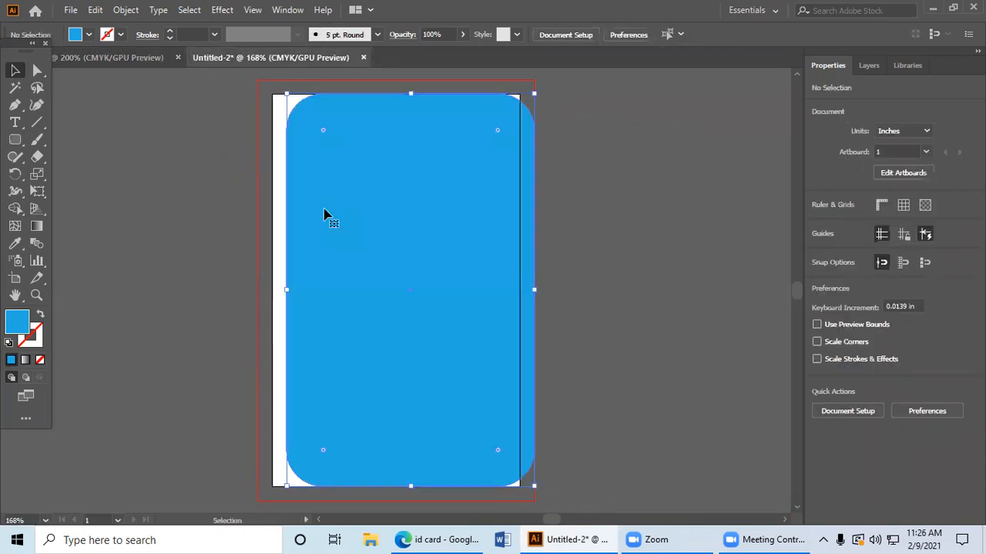
key("ctrl+z")
left_click(445, 164)
left_click_drag(623, 223, 820, 328)
left_click_drag(365, 190, 733, 408)
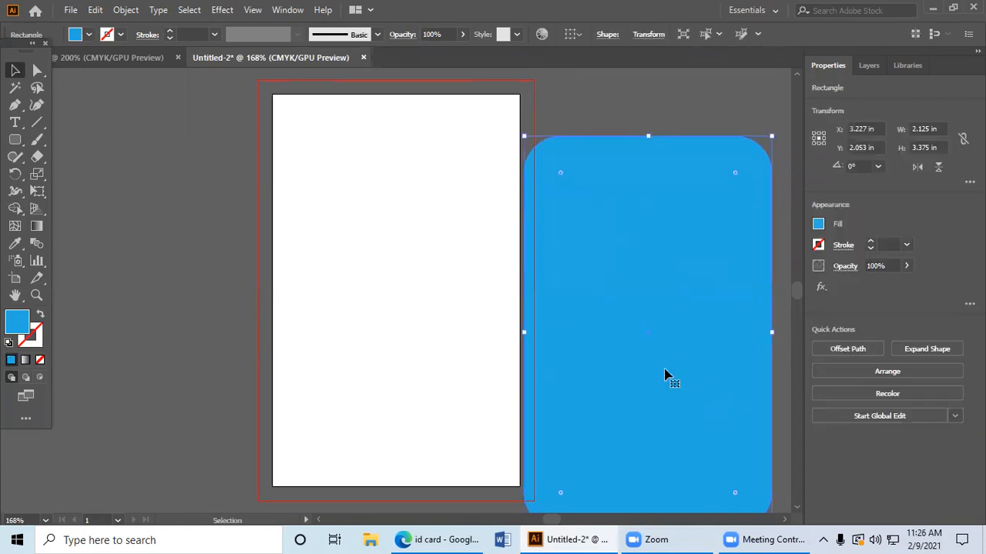
left_click(389, 188)
left_click(530, 295)
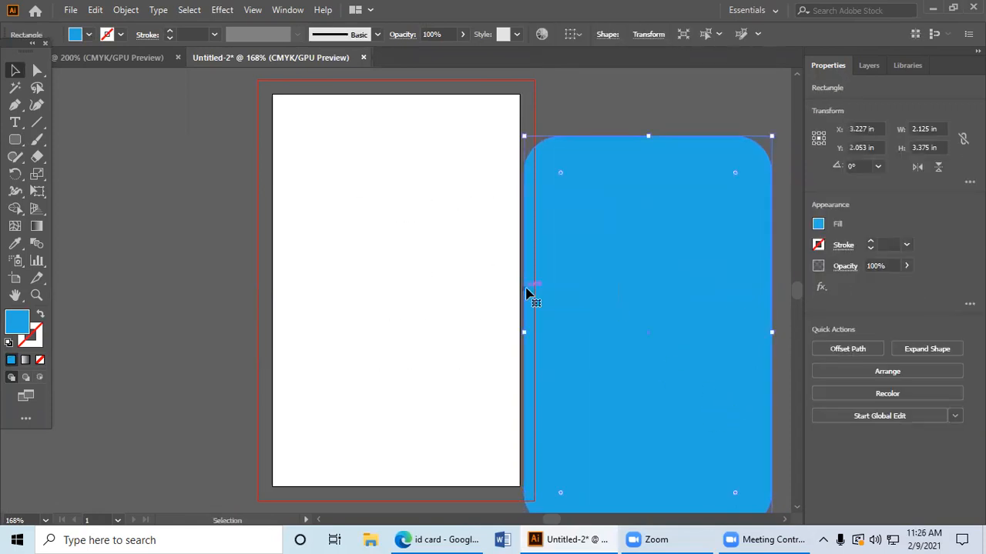
left_click(257, 233)
left_click_drag(368, 246, 585, 378)
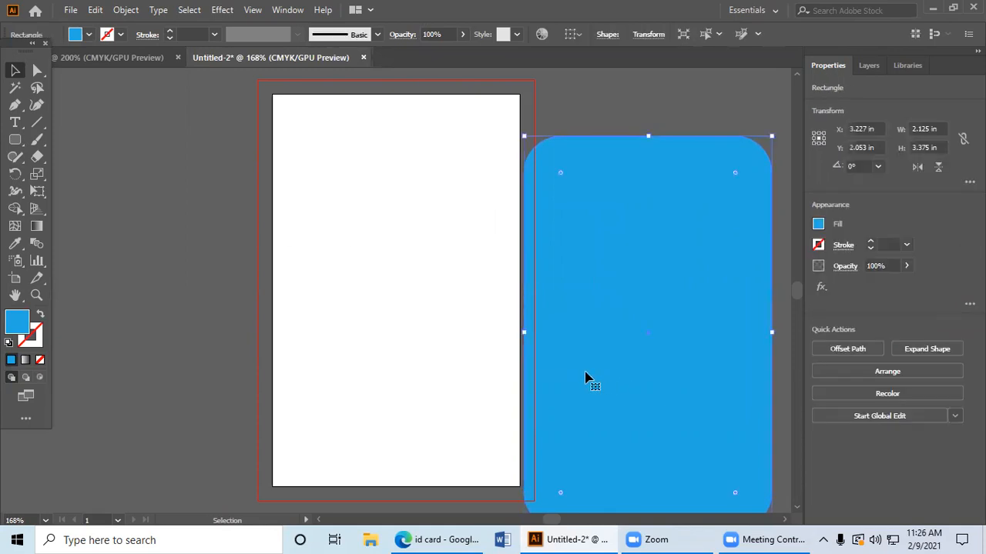
left_click(439, 296)
left_click_drag(437, 295, 593, 405)
left_click_drag(357, 245, 626, 385)
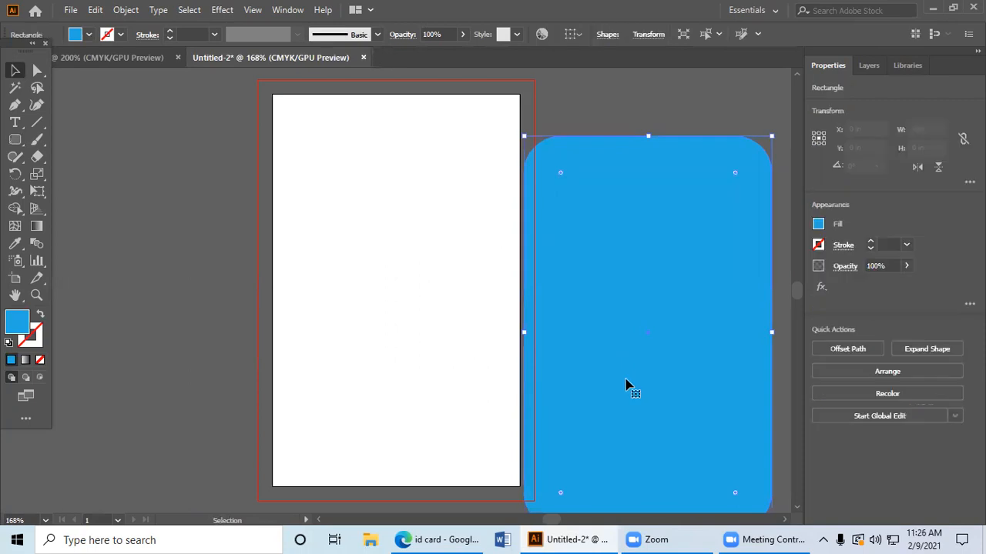
Step: Align the blue card to the artboard, centred horizontally and flush with the artboard's top edge
left_click(578, 34)
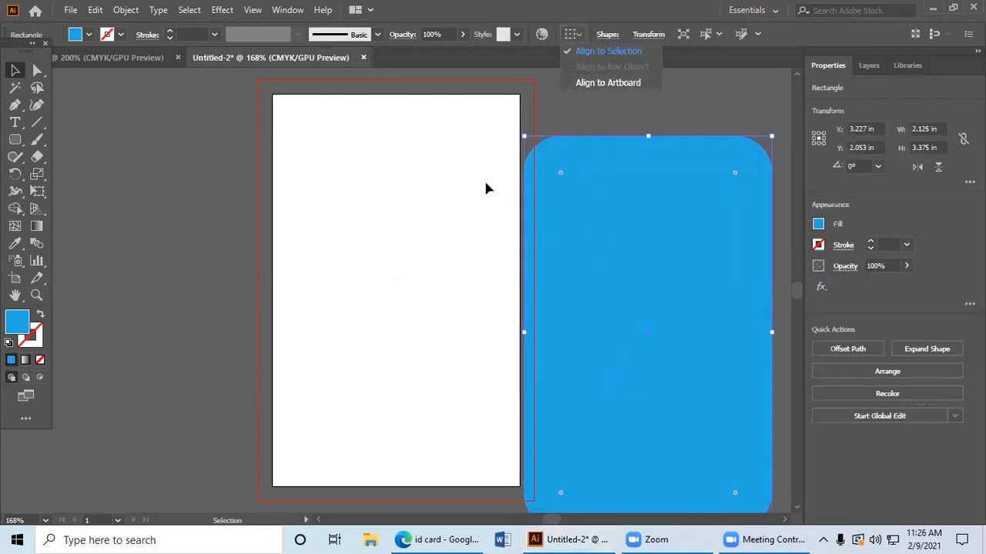
left_click_drag(409, 191, 610, 274)
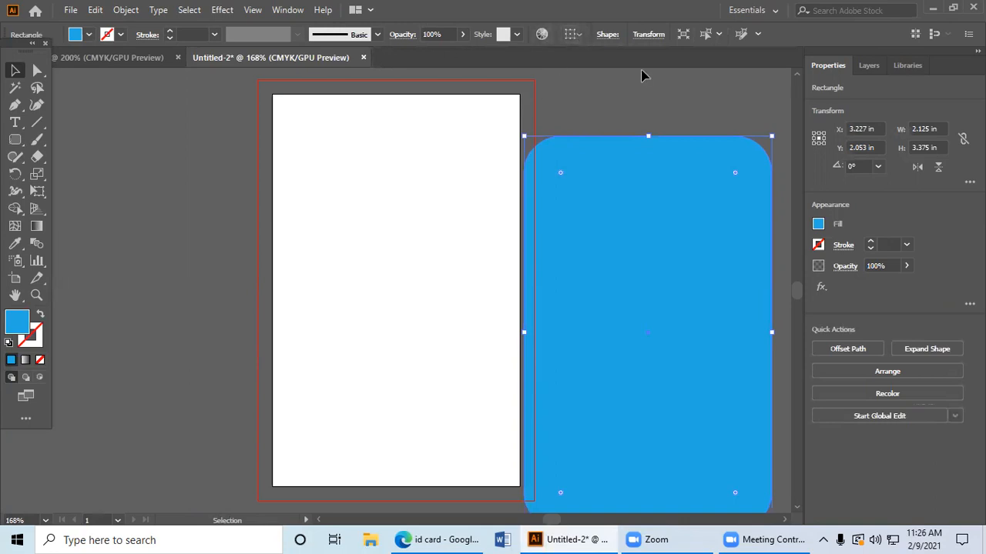
left_click(581, 35)
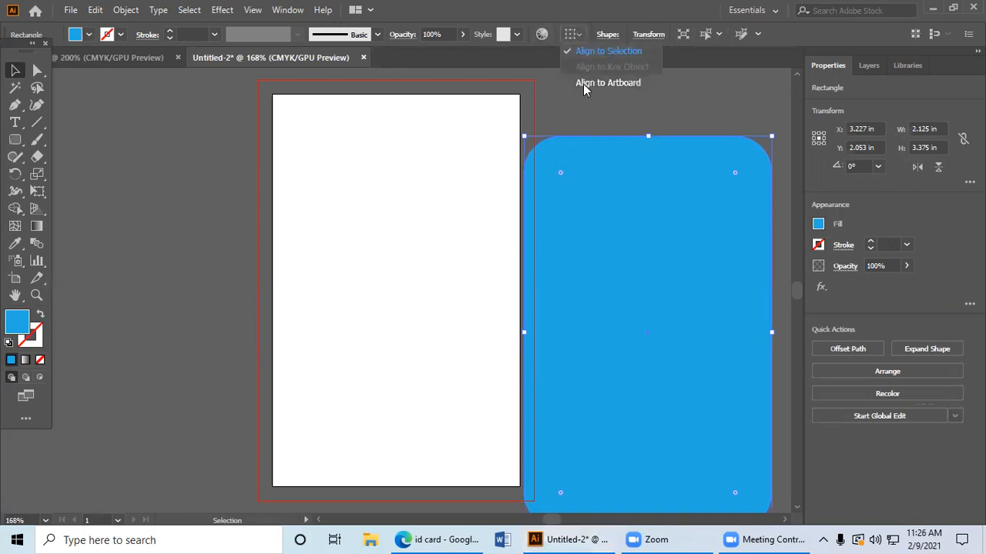
left_click(584, 83)
left_click(618, 34)
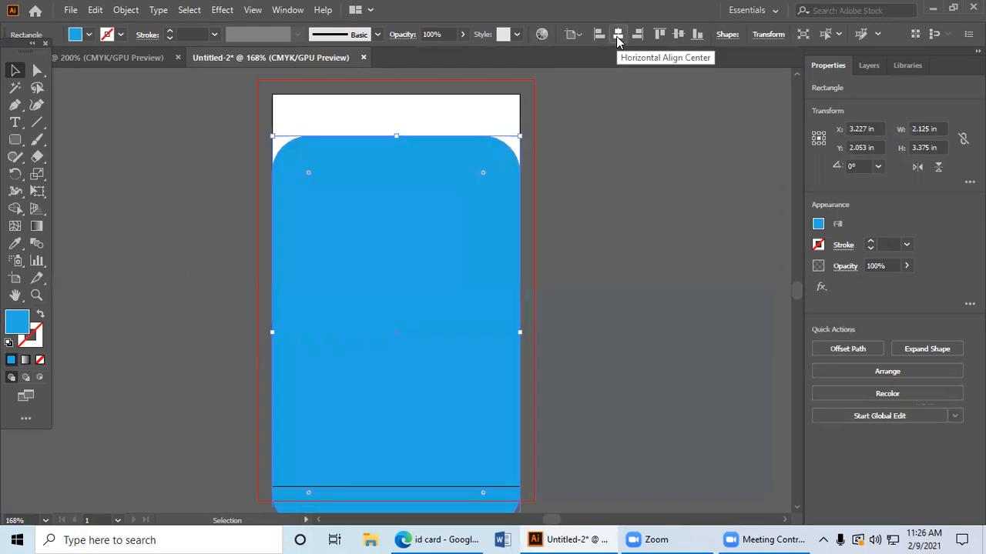
left_click(659, 34)
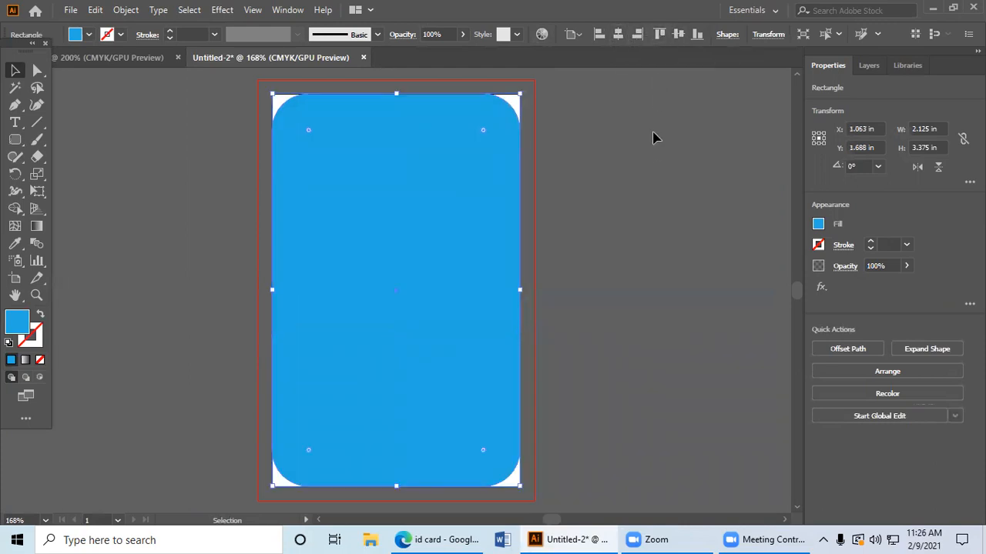
Step: Set the blue card's alignment reference back to Align to Selection and deselect the card
left_click(650, 161)
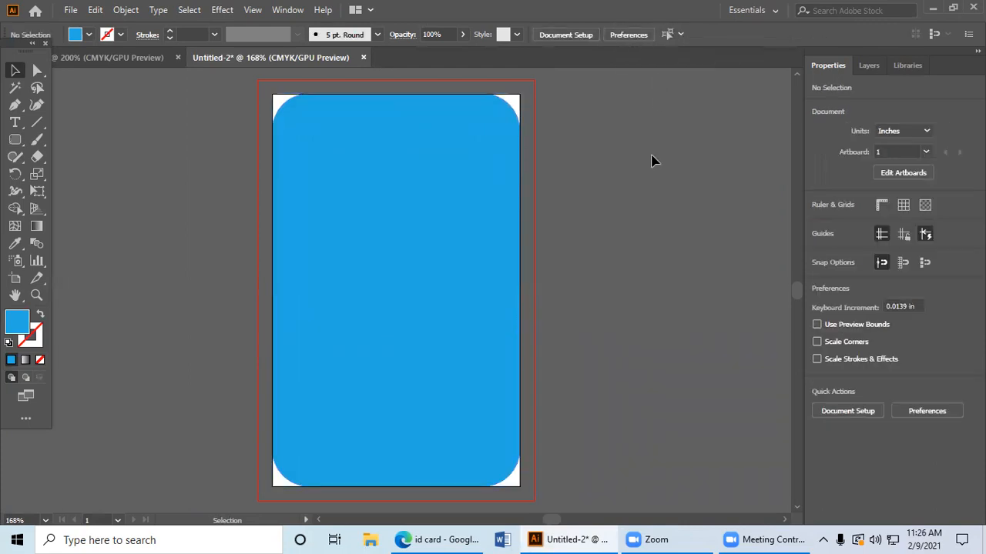
left_click(490, 182)
left_click(573, 36)
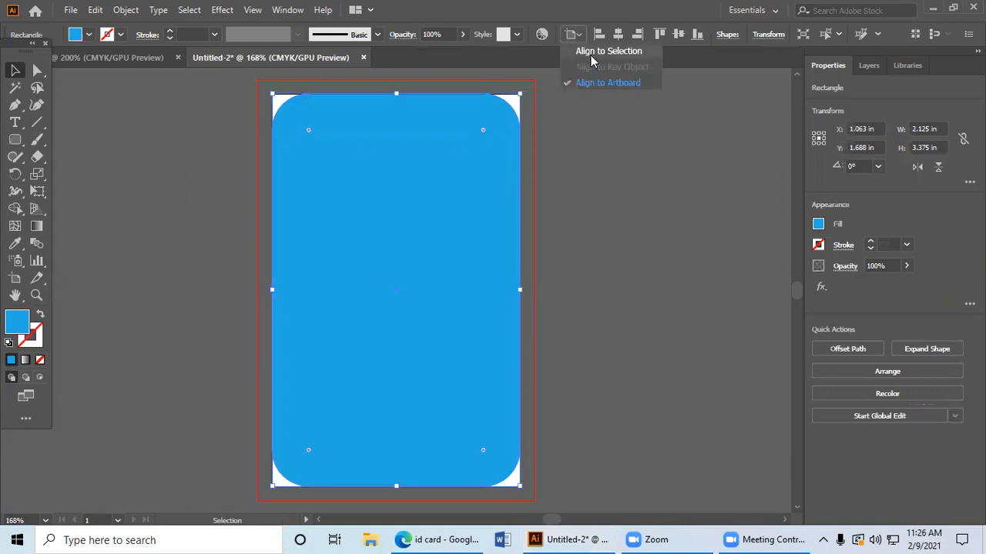
left_click(592, 54)
left_click(583, 94)
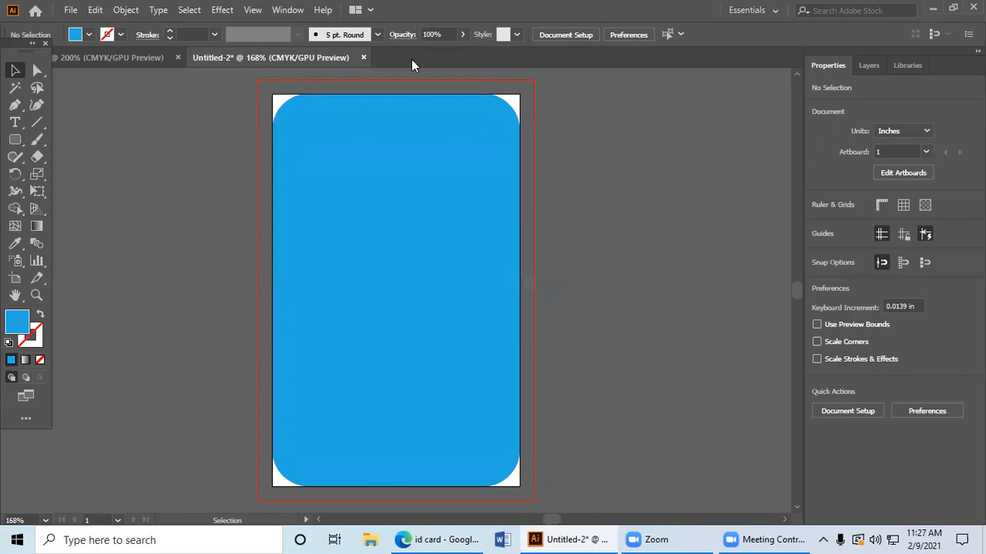
scroll(451, 165, "down", 1)
scroll(455, 164, "up", 1)
Step: Change the card's fill from blue to light grey using the colour picker
left_click(455, 165)
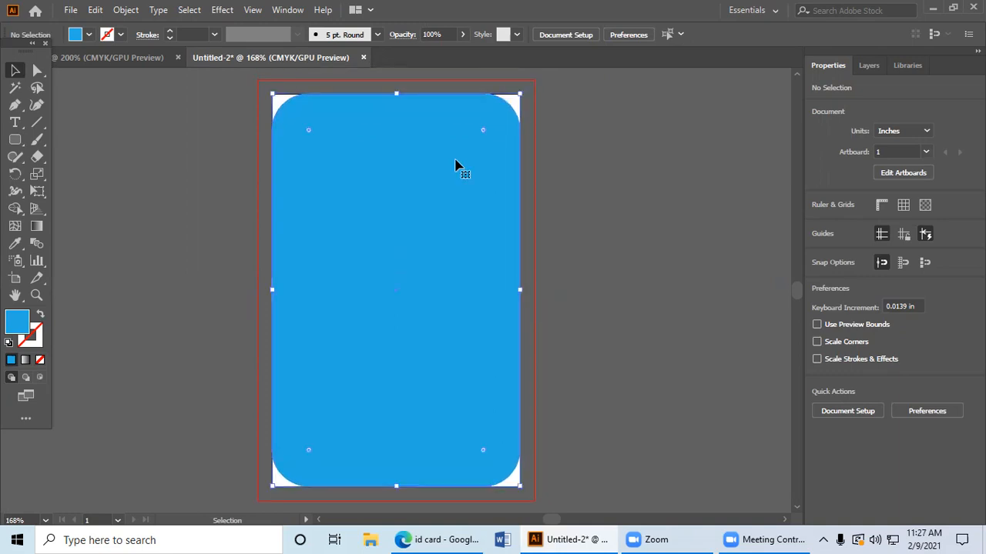
double_click(37, 324)
left_click_drag(330, 172, 291, 192)
left_click(645, 182)
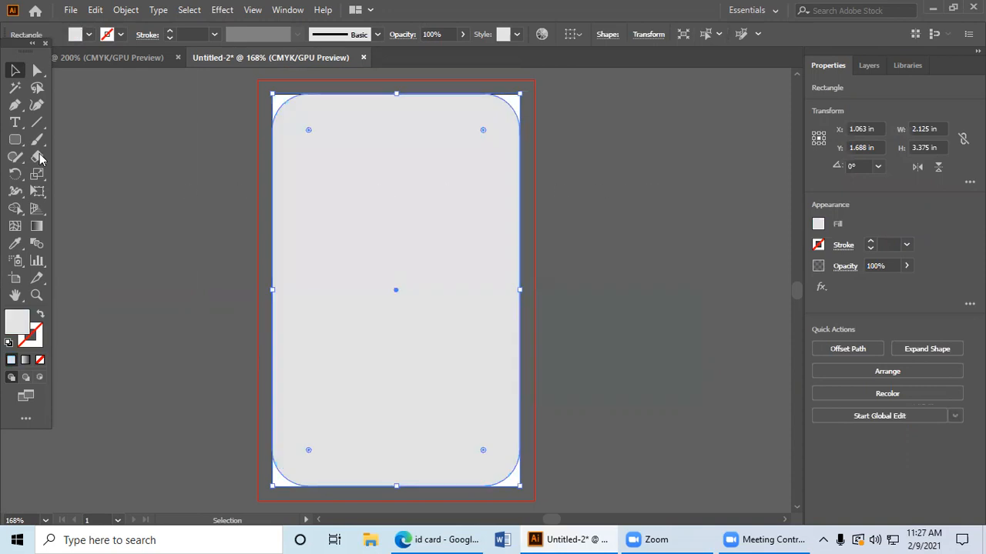
left_click(72, 135)
Step: Draw a Pen tool curve across the upper card, from the left edge at about Y 0.31 in to the right edge at about Y 0.96 in
left_click(15, 105)
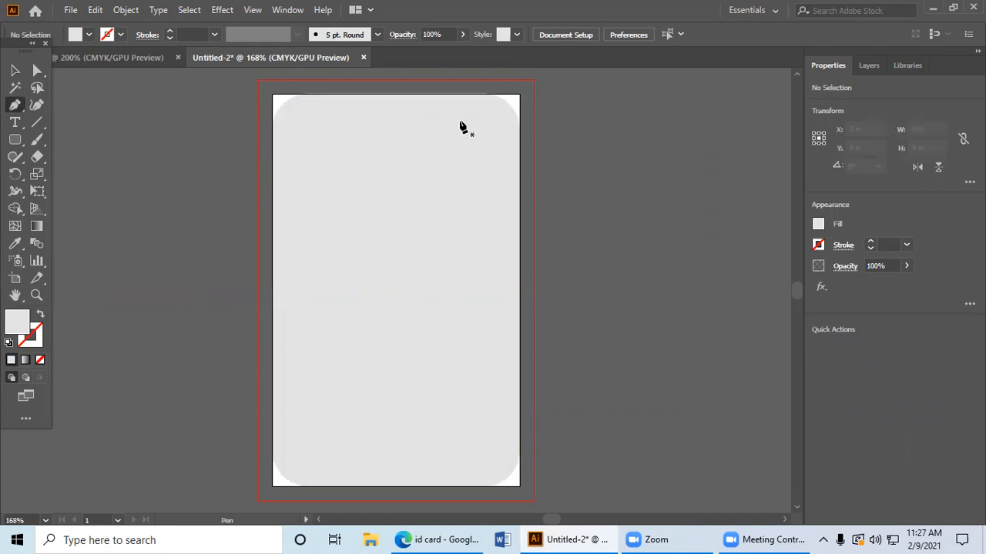
left_click(272, 130)
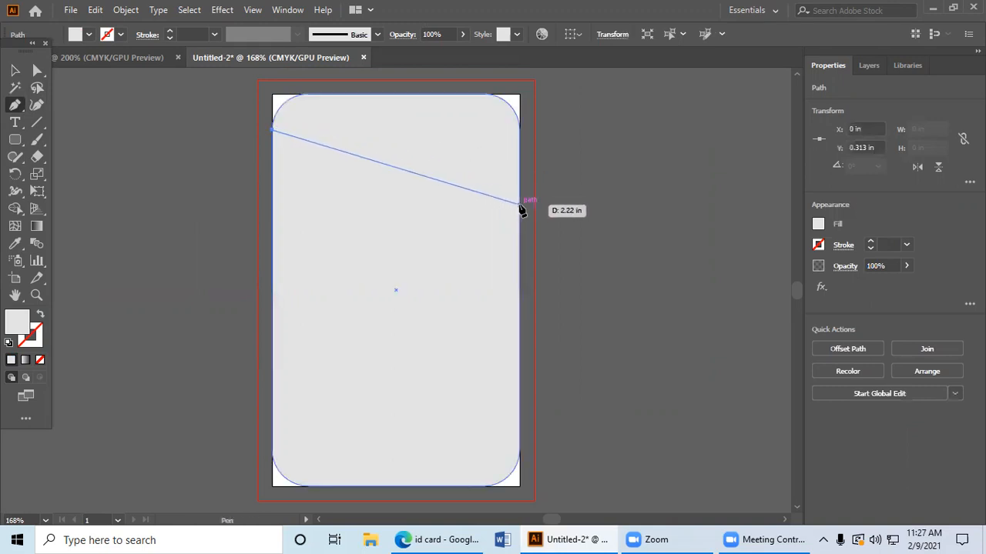
left_click_drag(522, 206, 638, 339)
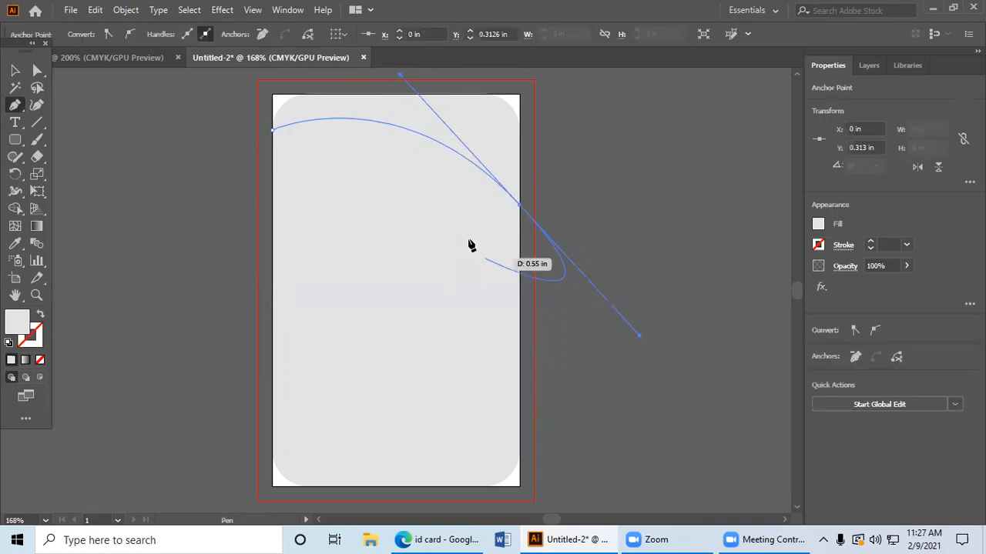
left_click(520, 205)
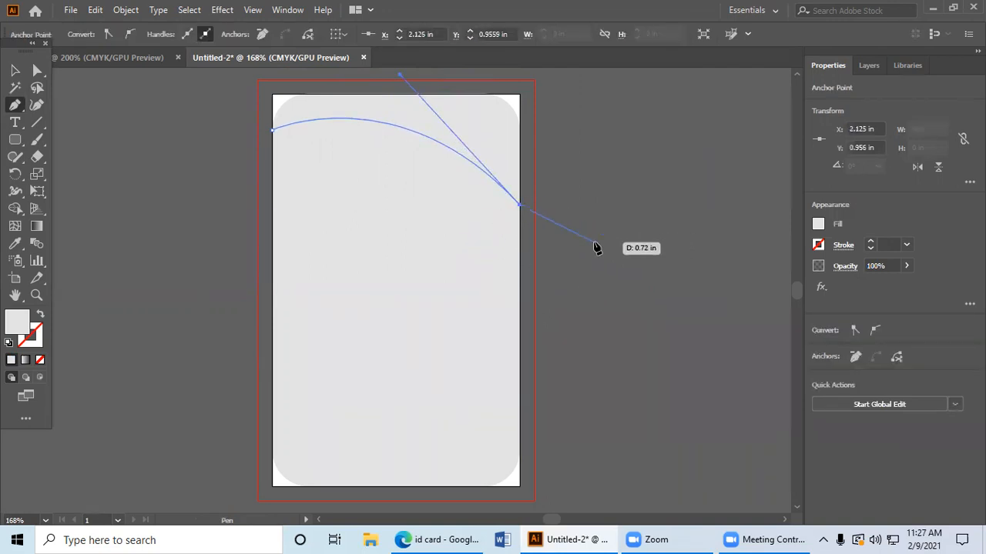
left_click(13, 72)
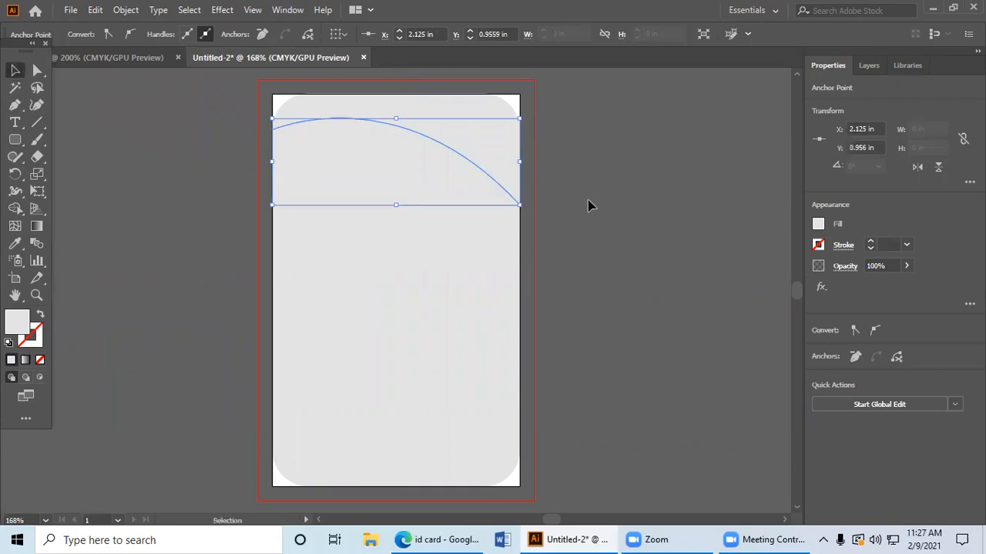
left_click(590, 204)
Step: Isolate the curve and make a copy of it rotated 180° below the original
left_click(473, 166)
left_click(546, 198)
double_click(496, 185)
left_click_drag(495, 185, 129, 182)
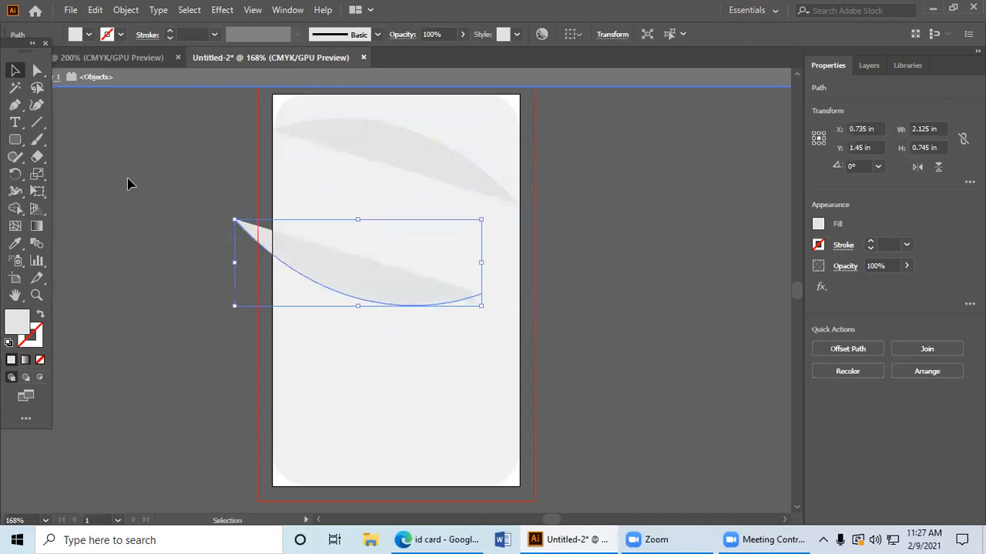
Step: Remove the fill from both curves and move the rotated copy to the lower part of the card
left_click(40, 360)
left_click(366, 199)
left_click(384, 176)
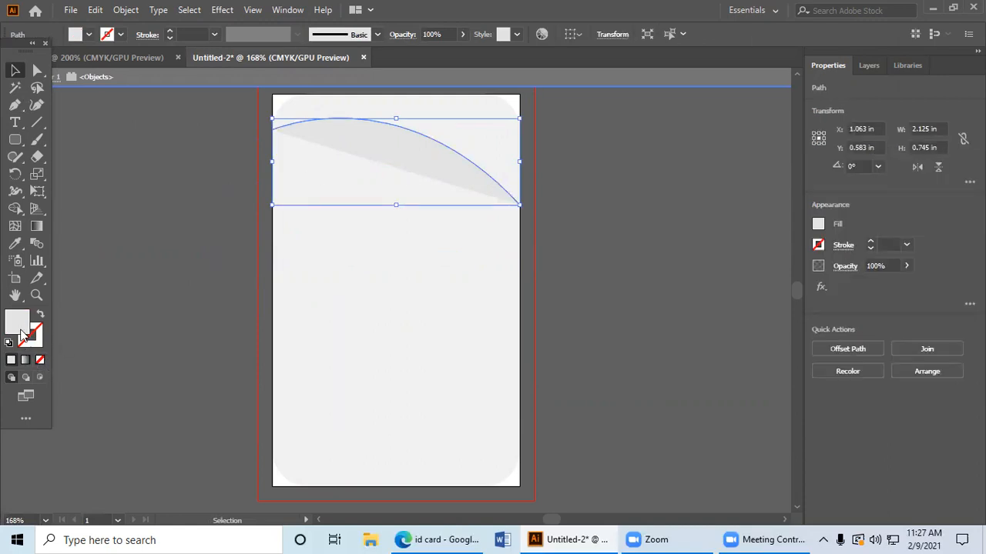
left_click(40, 360)
left_click(275, 276)
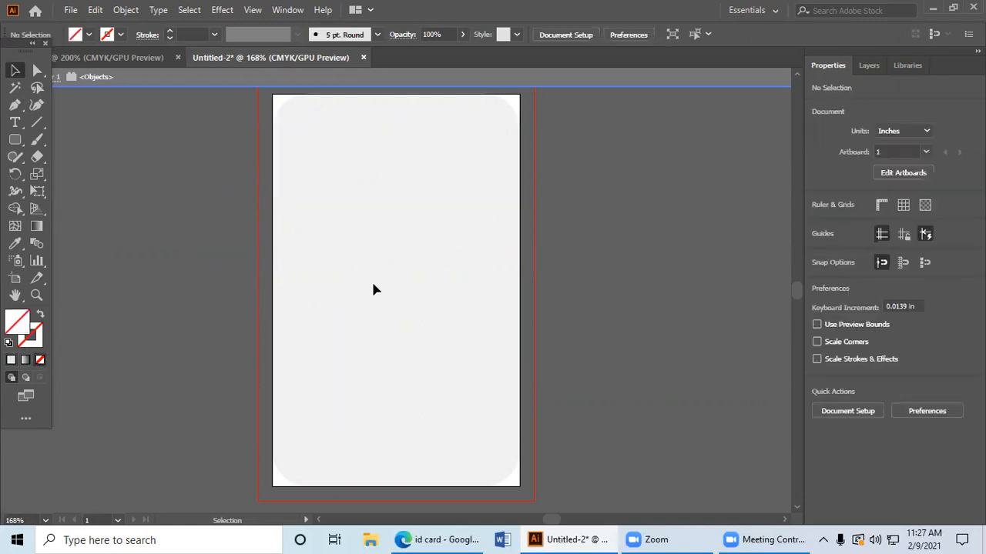
left_click_drag(375, 305, 412, 415)
Step: Exit isolation mode and select the card shape together with both curves
left_click(601, 405)
scroll(219, 115, "up", 3)
key("ctrl+a")
key("Delete")
double_click(155, 152)
left_click_drag(160, 146, 663, 492)
scroll(662, 493, "up", 1)
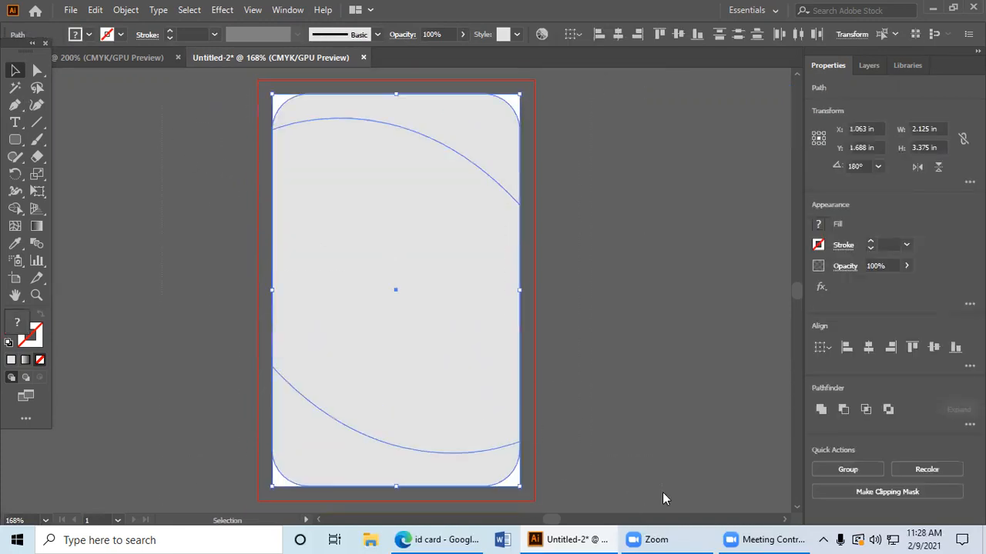
Step: Divide the card shape along both curves with the Pathfinder Divide operation
scroll(663, 492, "up", 3)
scroll(662, 492, "down", 3)
left_click(293, 10)
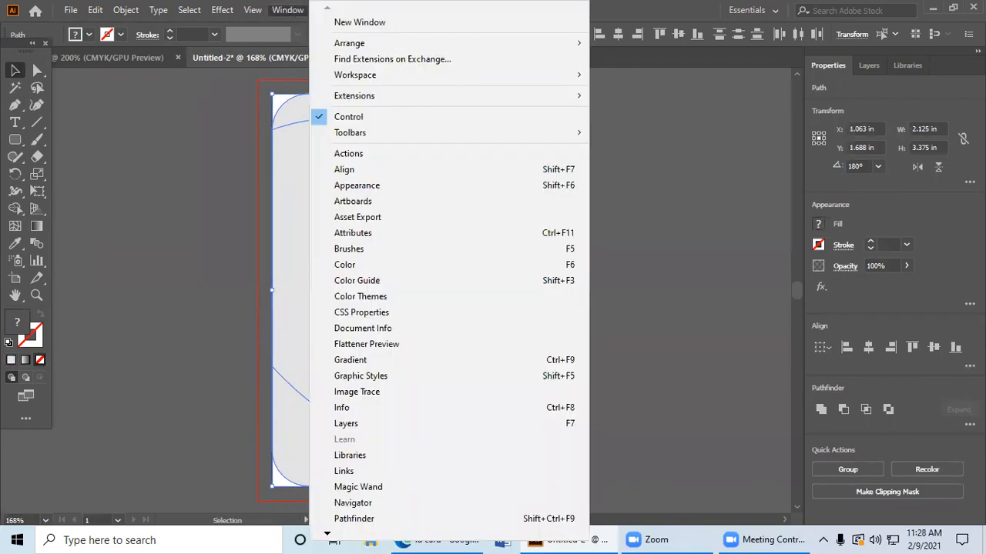
left_click(354, 518)
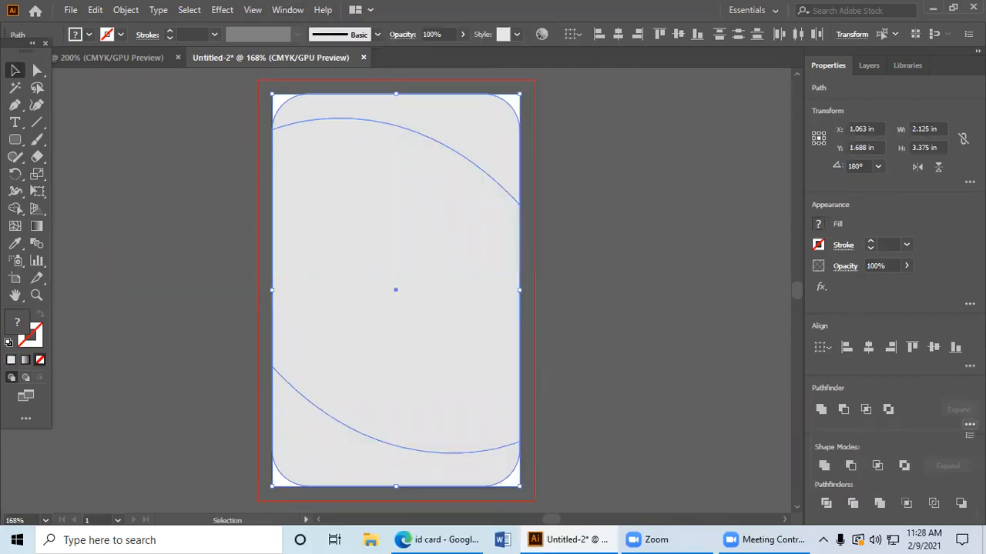
left_click(826, 503)
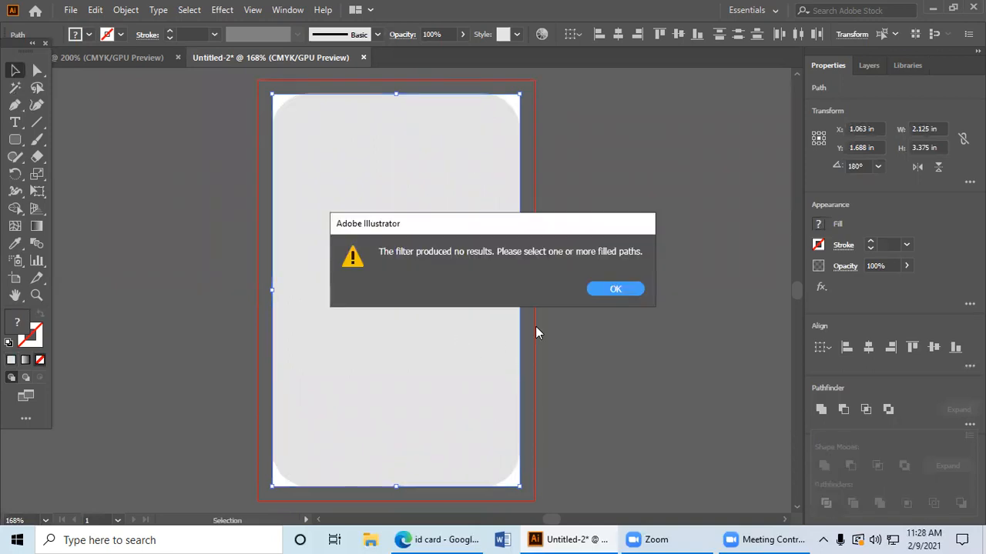
left_click(608, 292)
Step: Select the divided card artwork and ungroup it into separate pieces
left_click(398, 295)
right_click(416, 293)
left_click(387, 192)
left_click(385, 172)
right_click(386, 170)
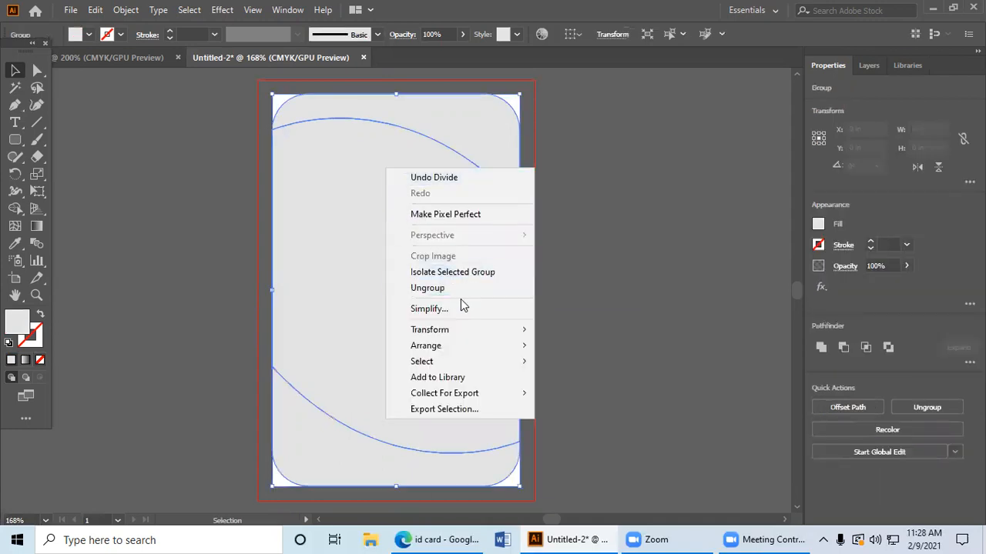
left_click(427, 288)
Step: Fill the card piece above the upper curve with a bright blue swatch
left_click(528, 154)
left_click(489, 142)
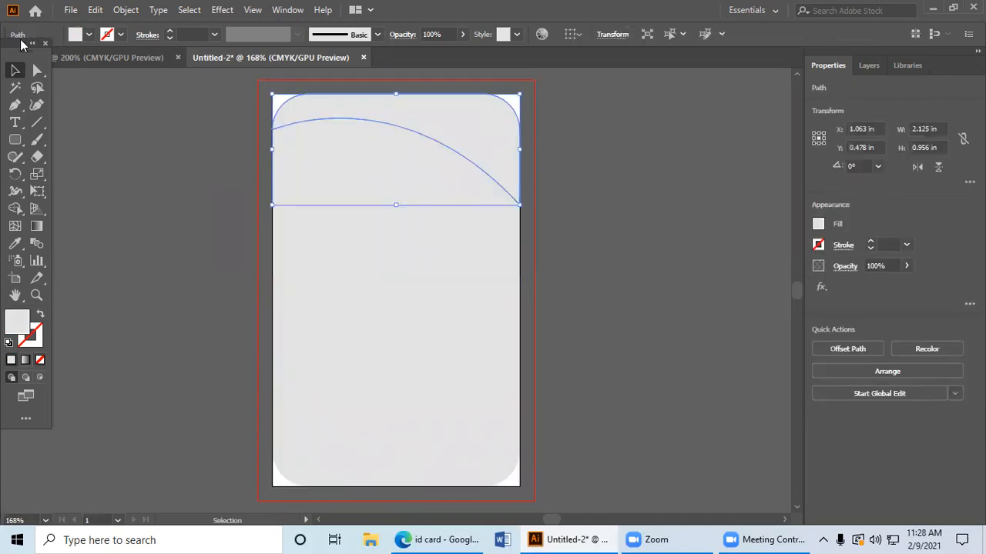
left_click(90, 35)
left_click(80, 60)
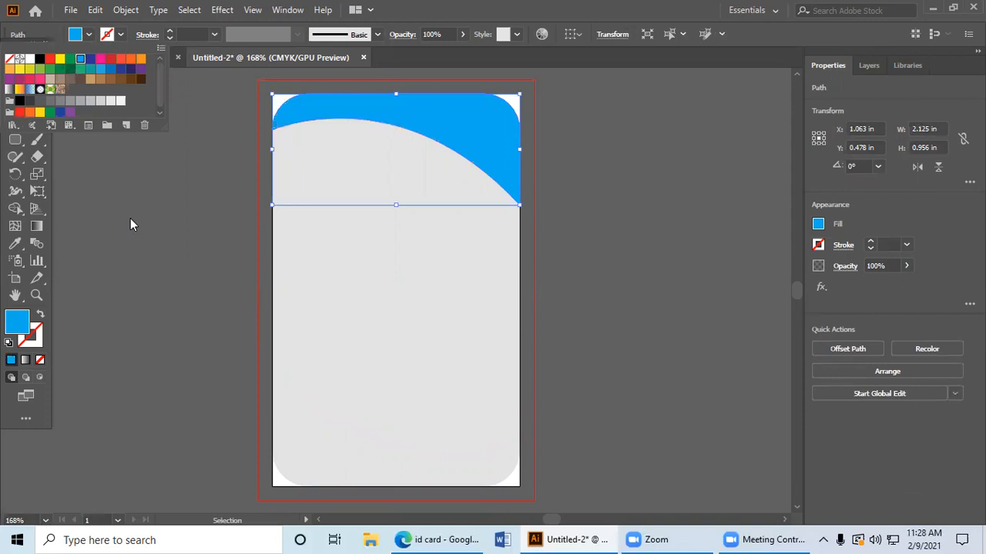
left_click(131, 222)
Step: Fill the card piece below the lower curve with a slightly different blue swatch
left_click(306, 488)
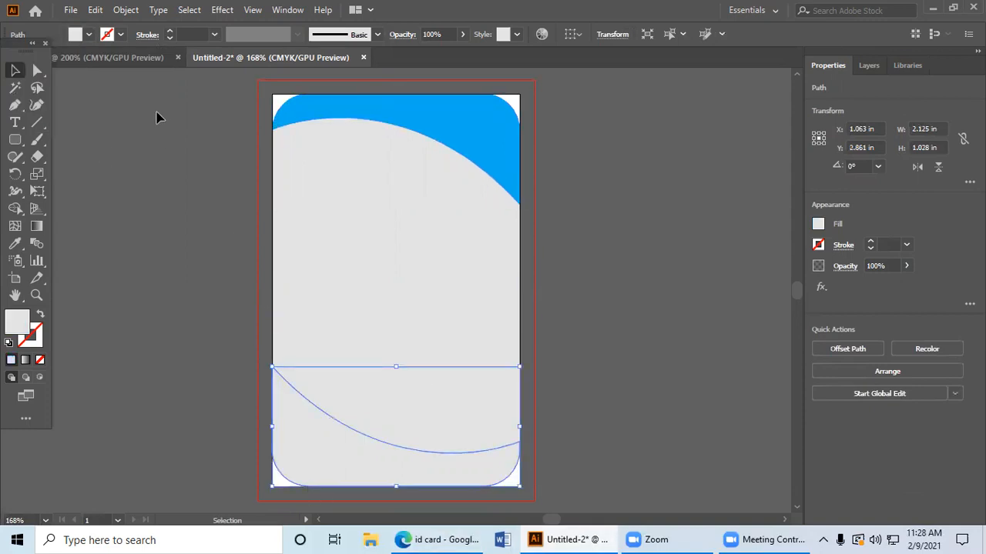
left_click(90, 34)
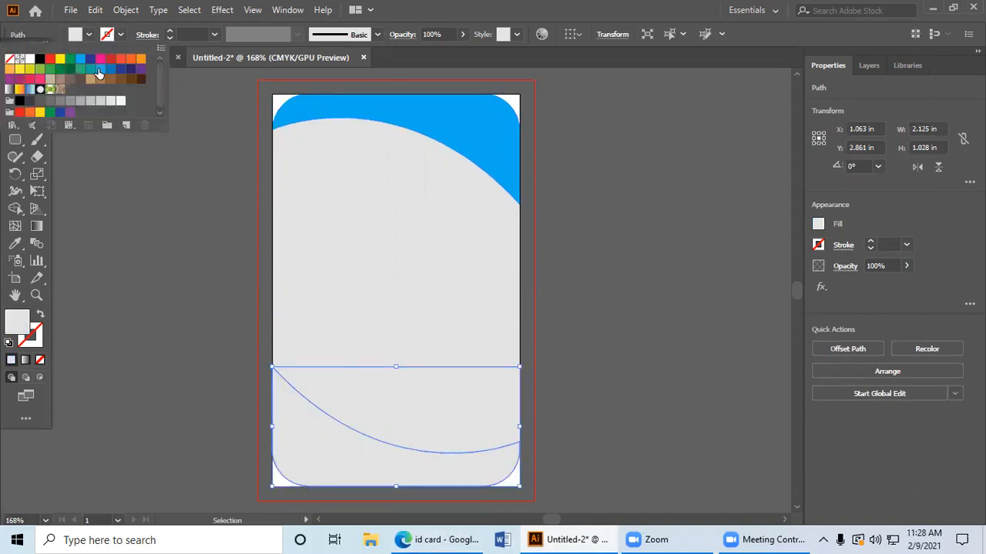
left_click(97, 70)
left_click(211, 296)
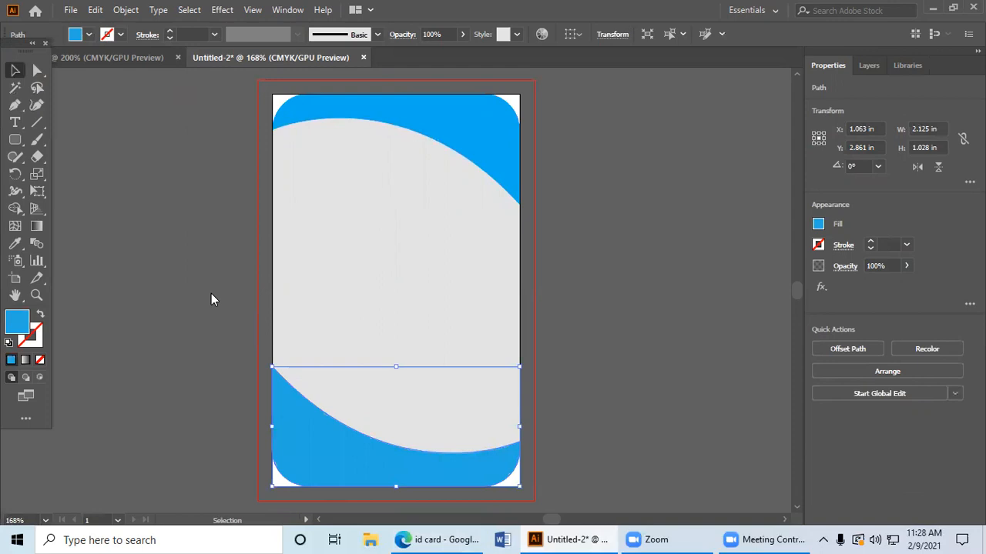
left_click(668, 405)
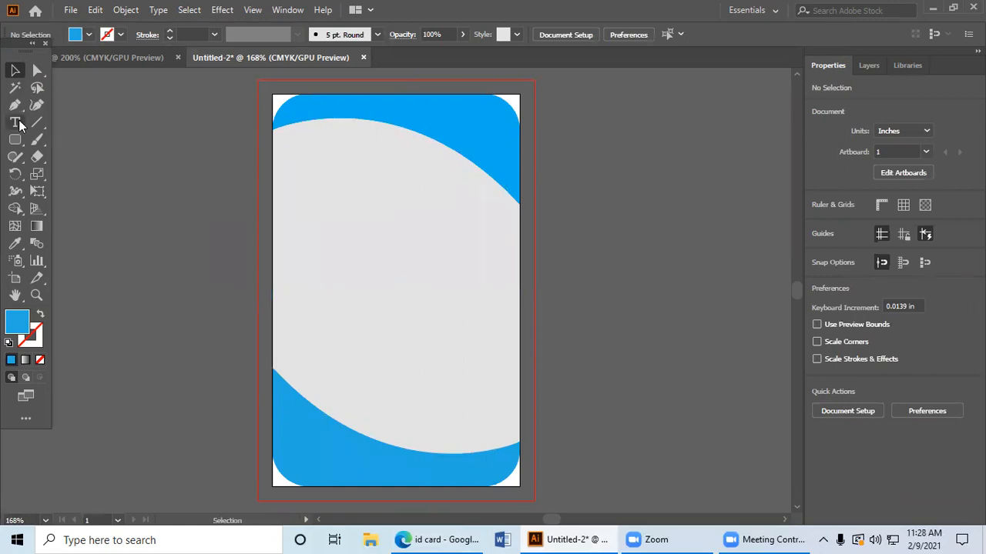
Step: Place "Lorem ipsum" placeholder text in the upper grey area and make two stacked lines of it
key("t")
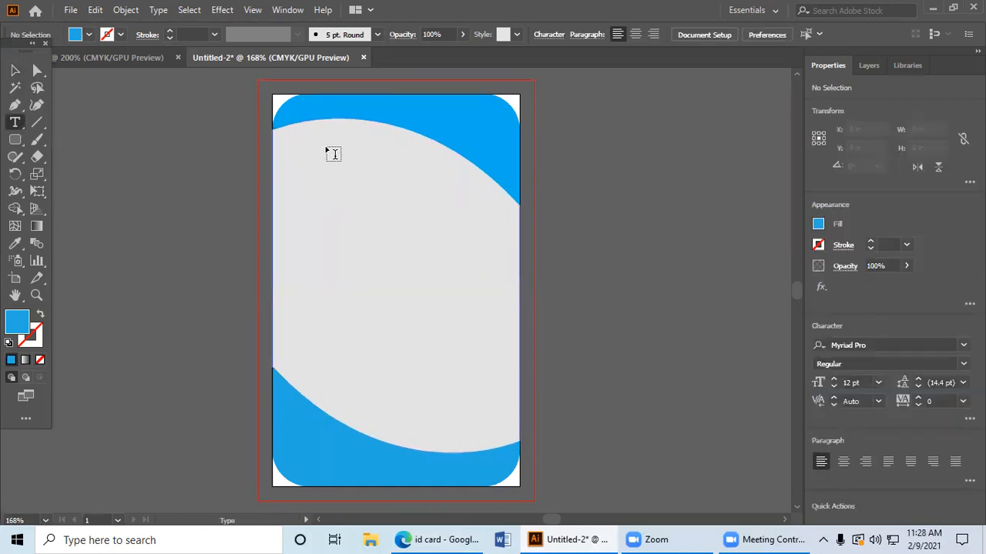
left_click(308, 159)
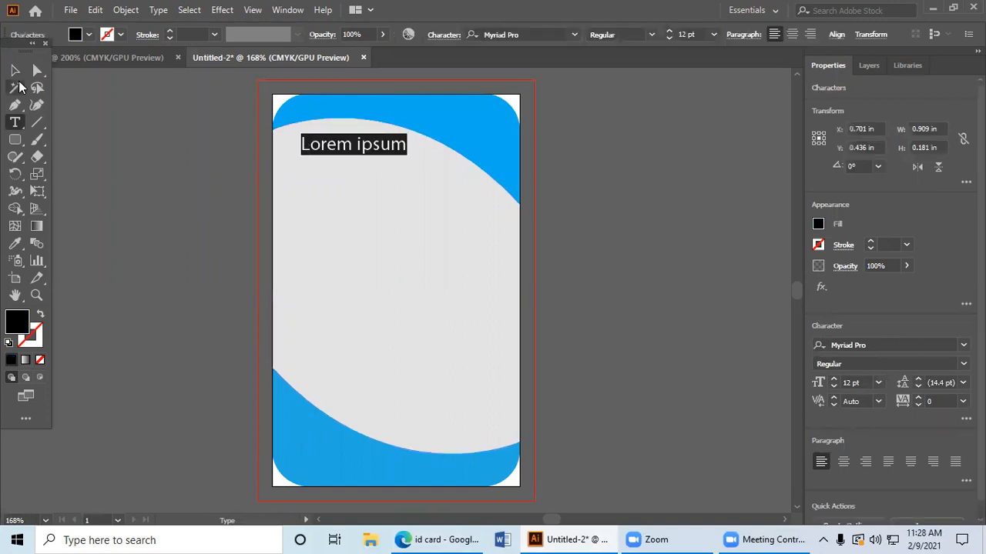
key("Escape")
mouse_move(318, 154)
left_mouse_down()
mouse_move(310, 144)
mouse_move(333, 164)
left_mouse_up()
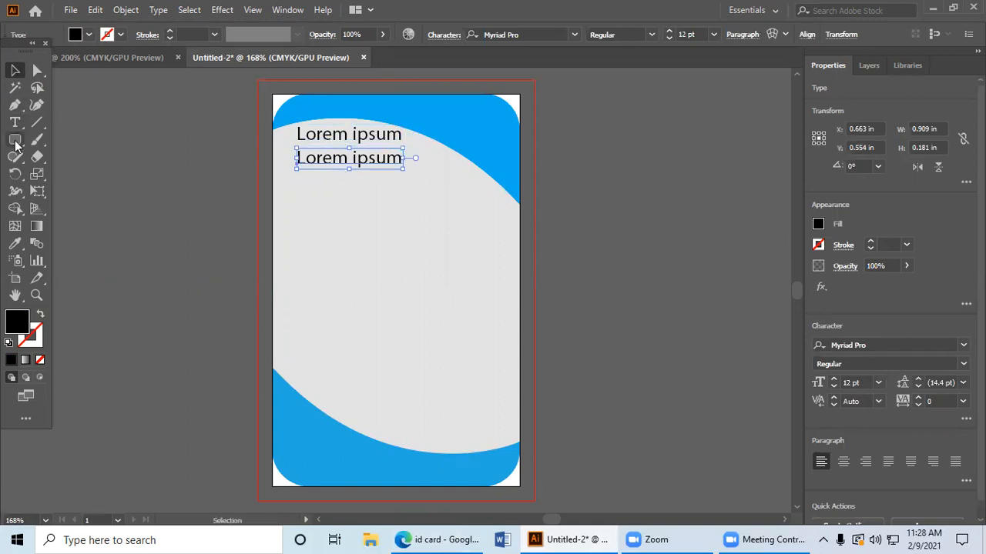
Step: Draw a black photo placeholder rectangle about 0.73 by 0.90 in and position it in the middle of the card
left_click(15, 140)
left_click(19, 144)
left_click(77, 141)
left_click_drag(335, 201, 419, 301)
left_click(17, 71)
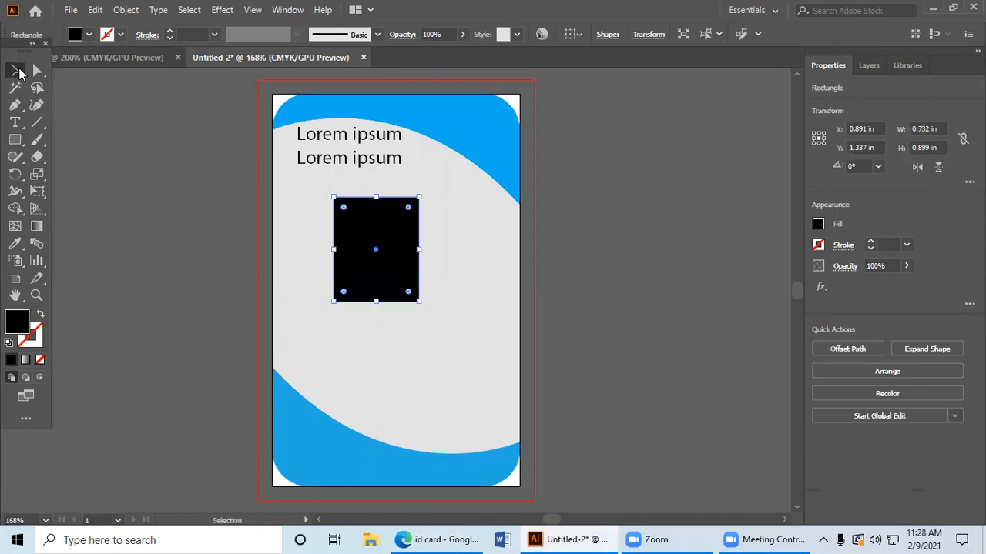
left_click(98, 180)
left_click_drag(364, 255, 370, 255)
Step: Duplicate the placeholder text as one line above the rectangle and four evenly spaced lines below it
left_click(331, 157)
left_click_drag(377, 165, 418, 344)
key("ctrl+d")
key("ctrl+d")
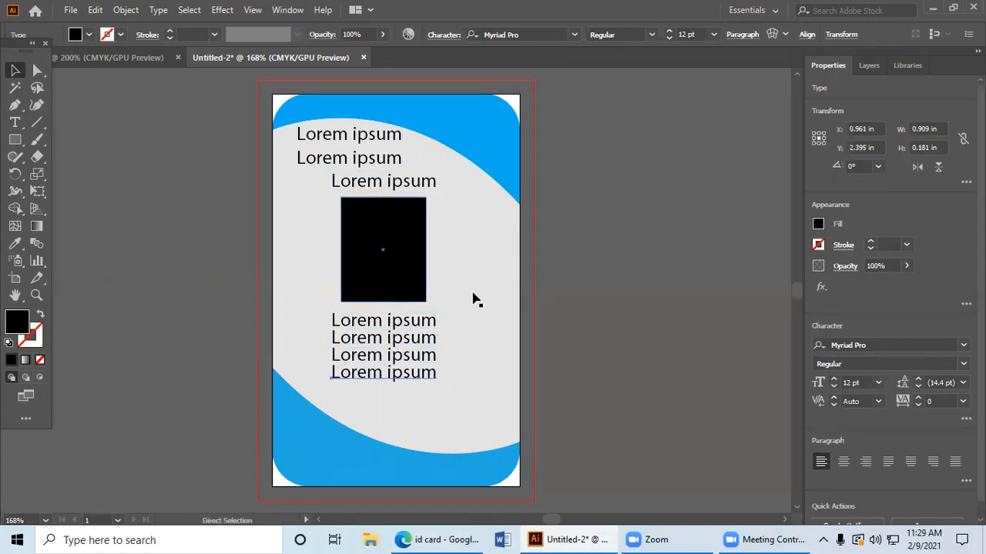
left_click(590, 296)
Step: Copy the lowest "Lorem ipsum" line into the right part of the lower blue area
scroll(548, 309, "down", 1)
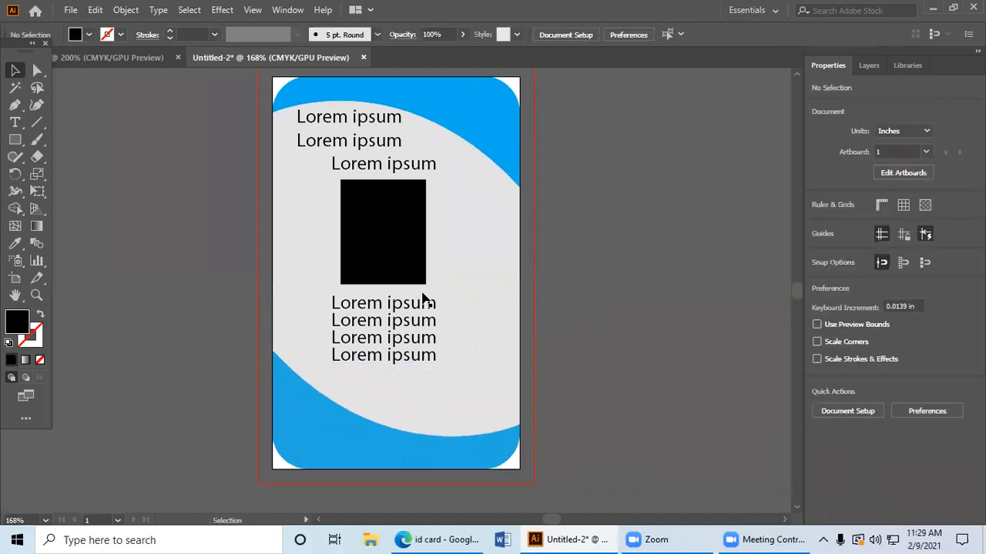
left_click(391, 356)
left_click_drag(391, 357, 456, 448)
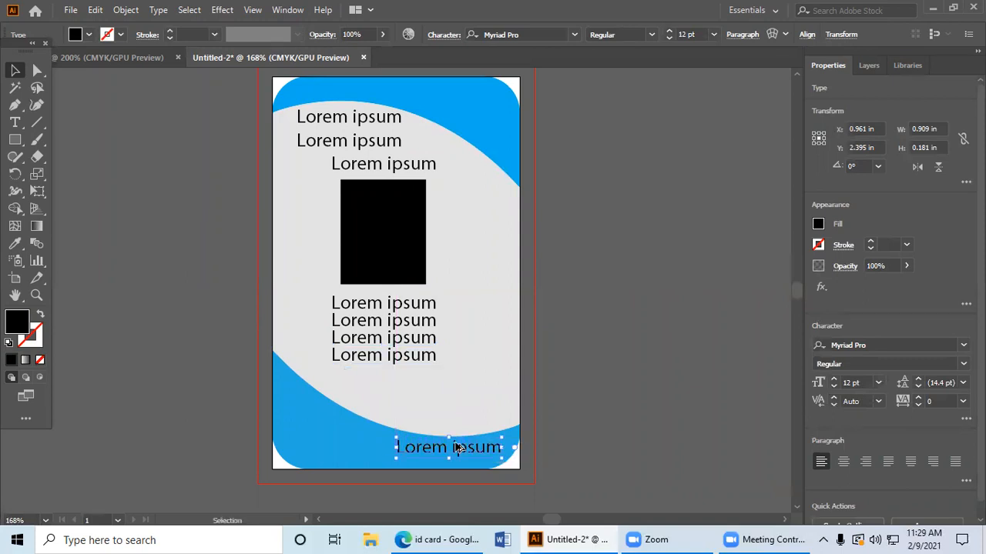
left_click(574, 445)
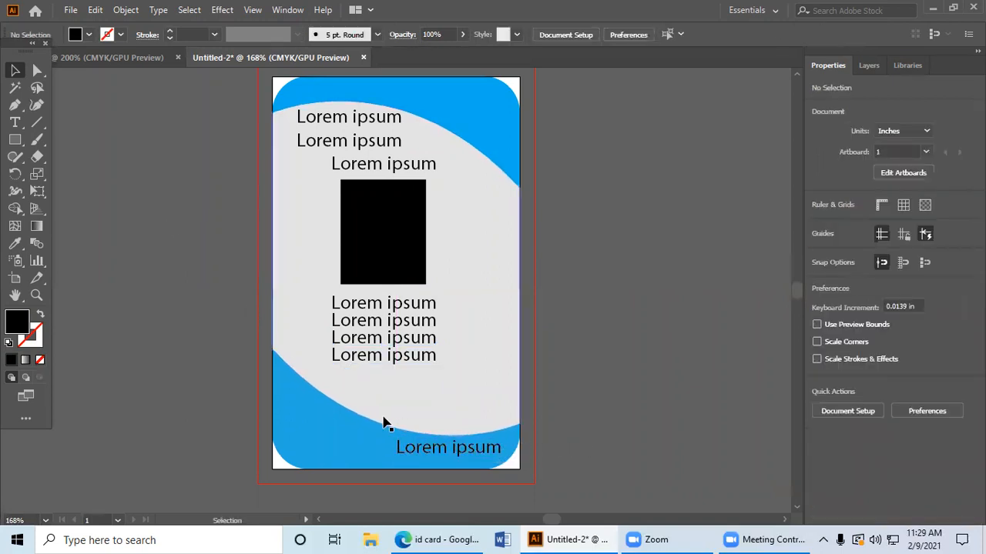
left_click(422, 450)
left_click(653, 447)
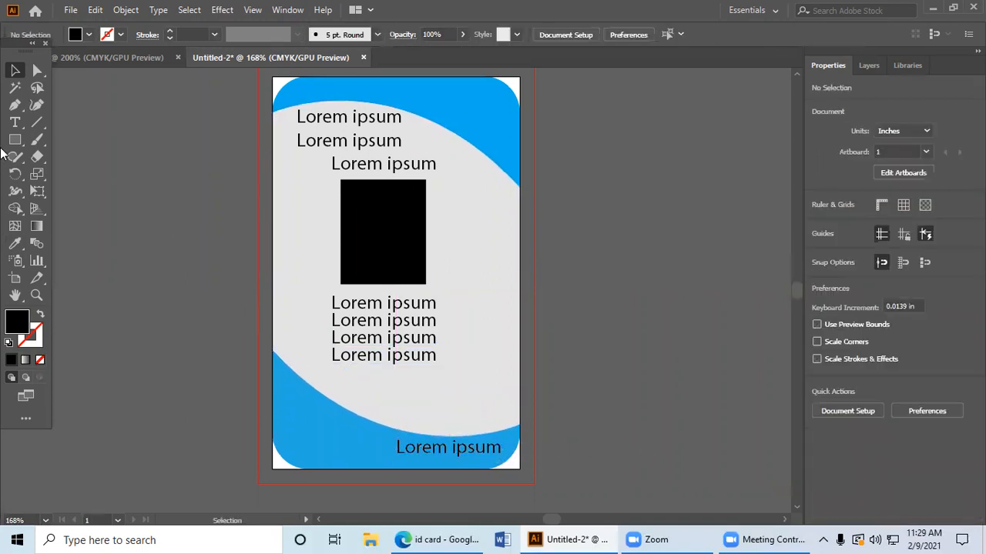
Step: Draw a small black placeholder square in the lower-left blue area of the card
left_click(14, 139)
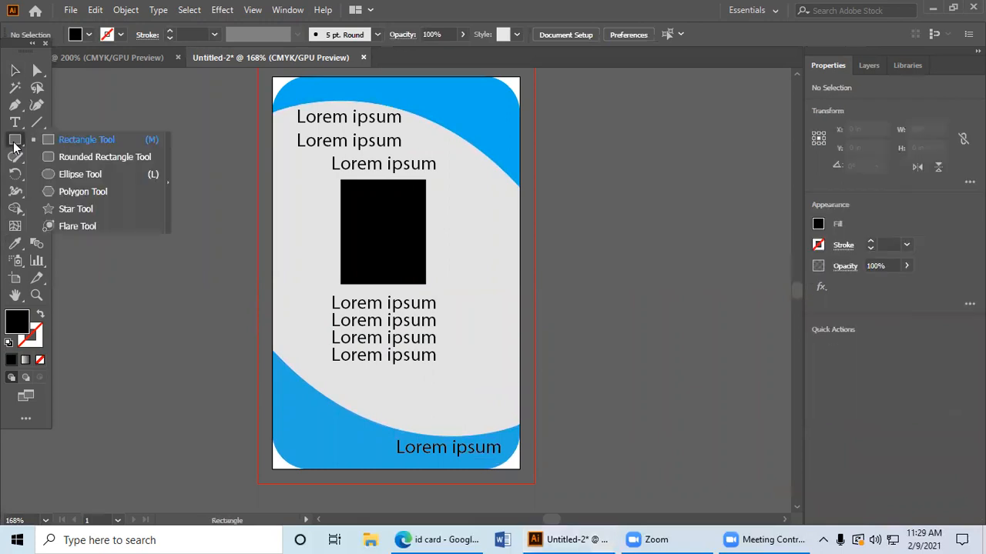
left_click(115, 143)
left_click_drag(282, 395, 299, 436)
left_click(15, 70)
left_click(101, 247)
left_click(146, 367)
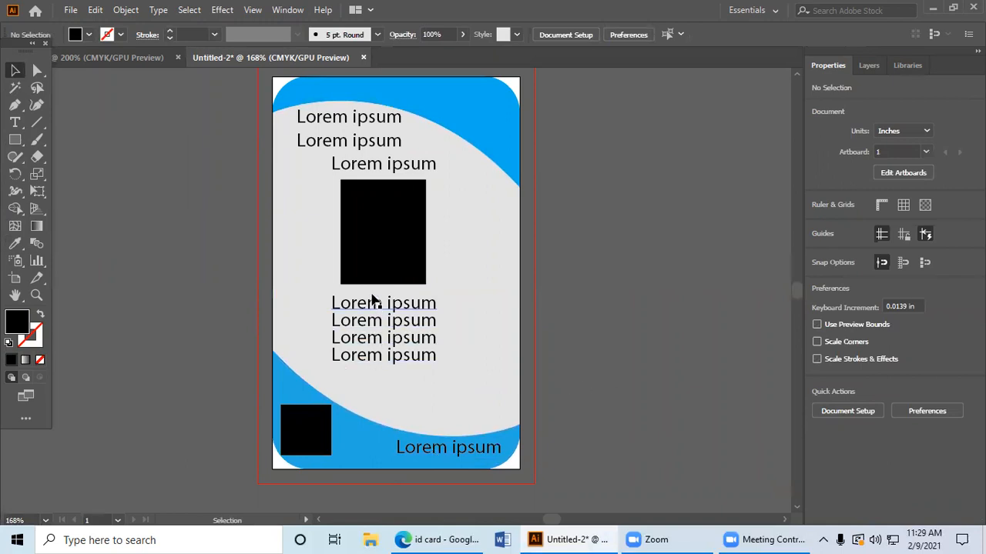
Step: Delete the large black rectangle from the middle of the card
scroll(339, 333, "up", 3)
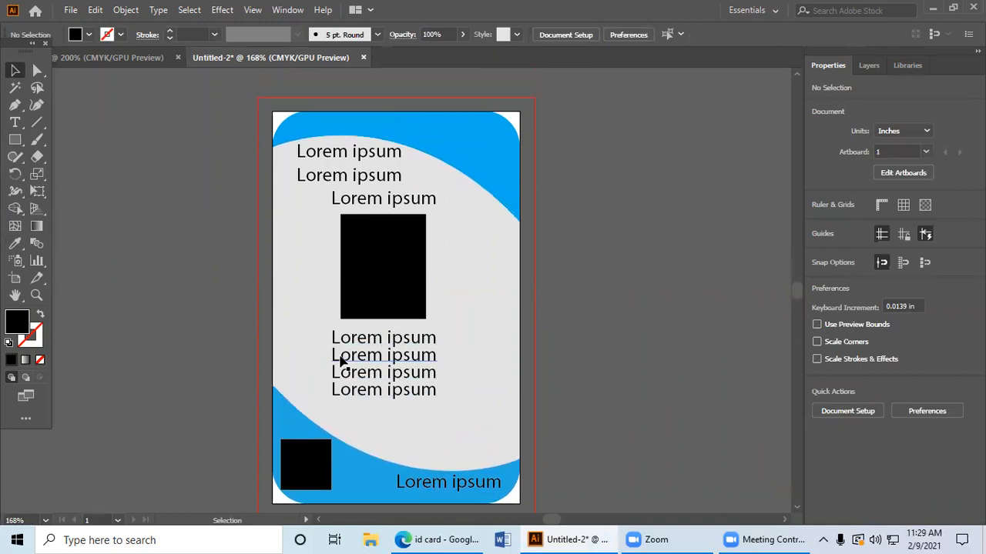
left_click(387, 278)
mouse_move(386, 279)
left_mouse_down()
mouse_move(409, 259)
mouse_move(385, 279)
left_mouse_up()
key("Delete")
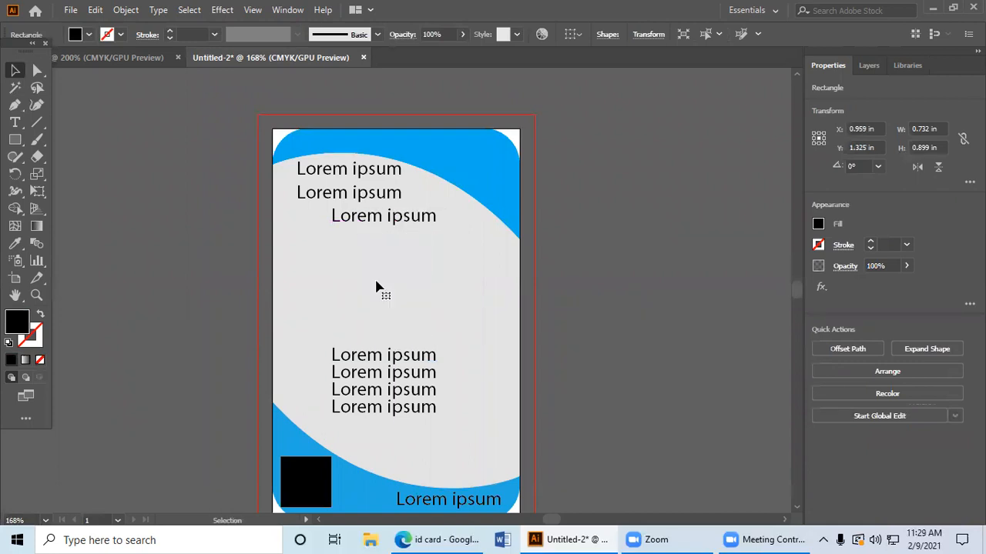
left_click(15, 140)
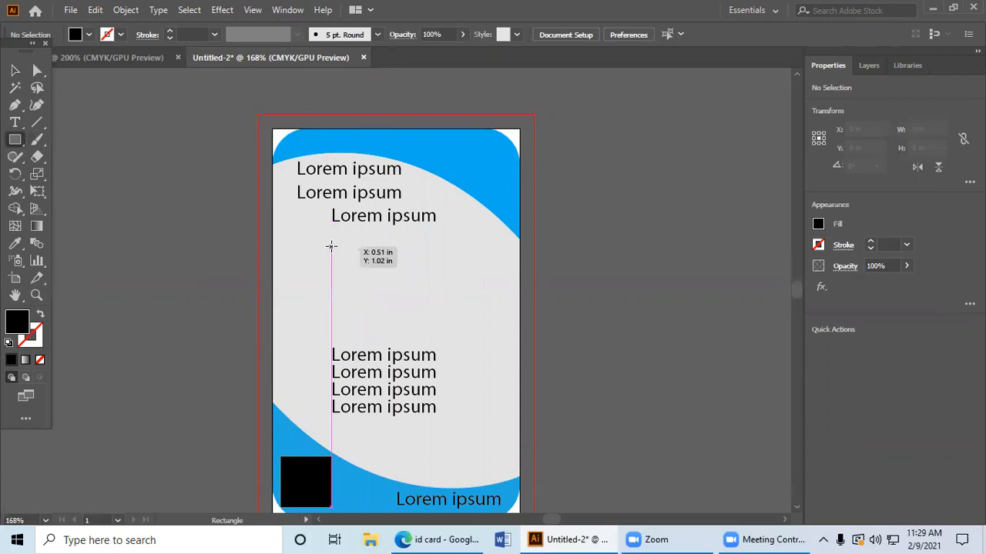
mouse_move(331, 246)
left_mouse_down()
mouse_move(447, 341)
mouse_move(431, 321)
left_mouse_up()
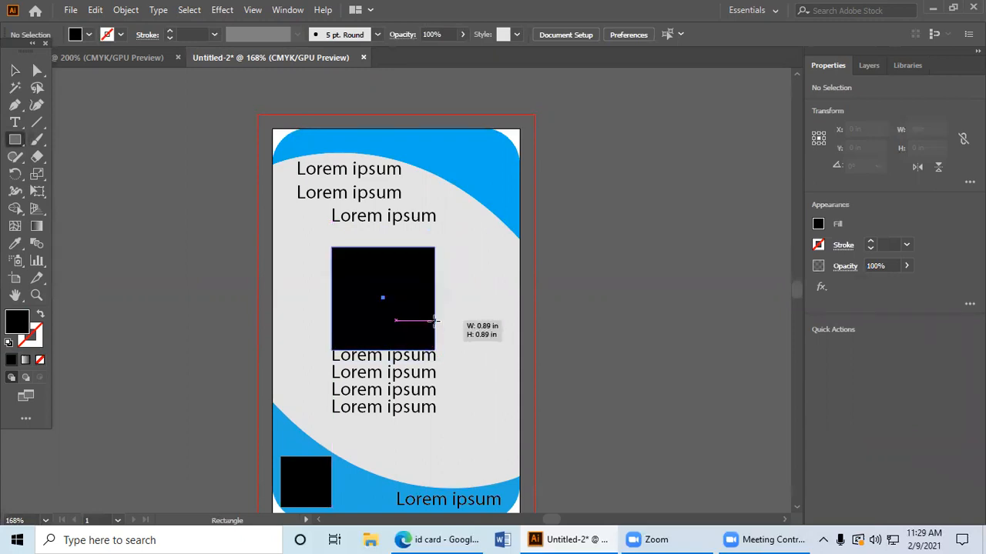
key("Delete")
Step: Draw a black circle with the Ellipse tool as the photo placeholder and place it above the four text lines
left_click(21, 141)
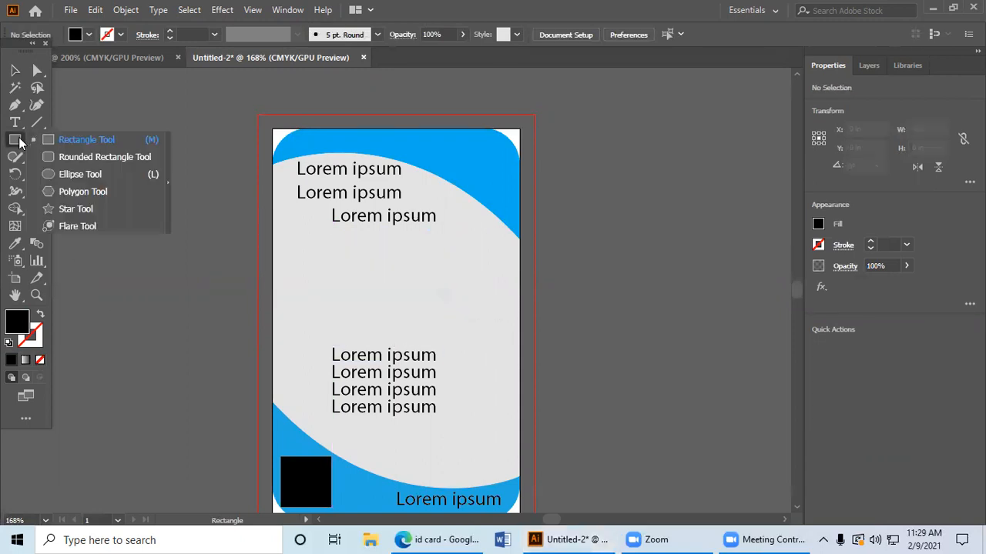
left_click(71, 172)
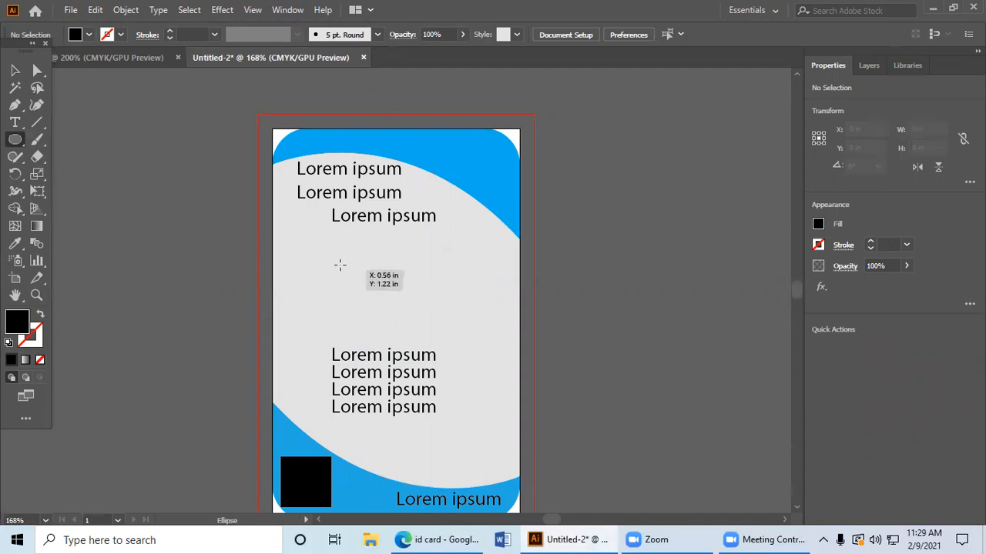
left_click_drag(346, 253, 463, 345)
left_click(13, 72)
left_click(601, 308)
left_click_drag(416, 309, 400, 284)
left_click(636, 307)
Step: Delete the "Lorem ipsum" line that overlaps the top of the black circle
left_click(414, 279)
left_click(632, 308)
mouse_move(397, 222)
left_mouse_down()
mouse_move(405, 212)
mouse_move(406, 228)
mouse_move(396, 189)
mouse_move(467, 170)
mouse_move(453, 162)
mouse_move(370, 224)
mouse_move(395, 214)
left_mouse_up()
key("Delete")
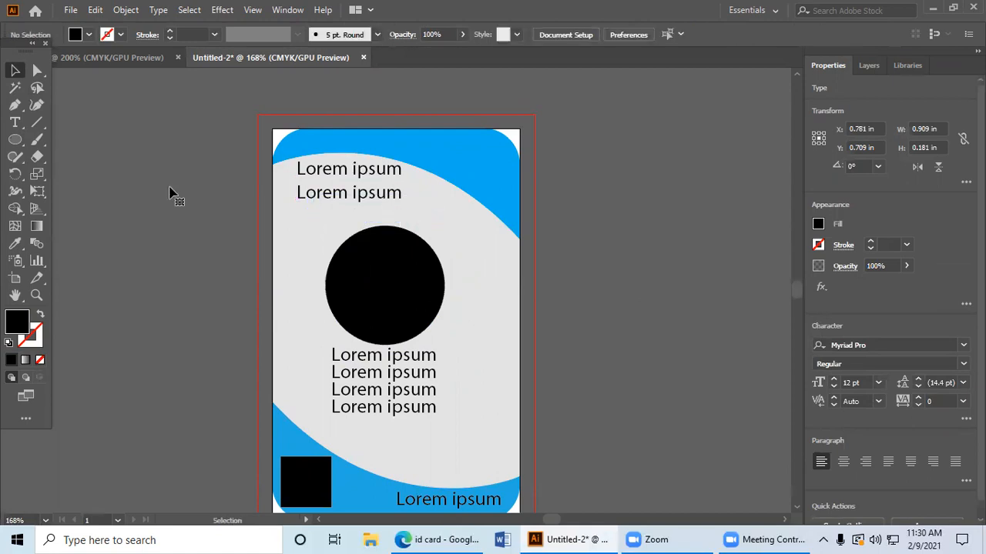
Step: Draw a Pen tool arc just outside the circle's upper edge, peaking at about X 0.97, Y 0.79 in and ending at about X 1.53, Y 1.23 in
key("backslash")
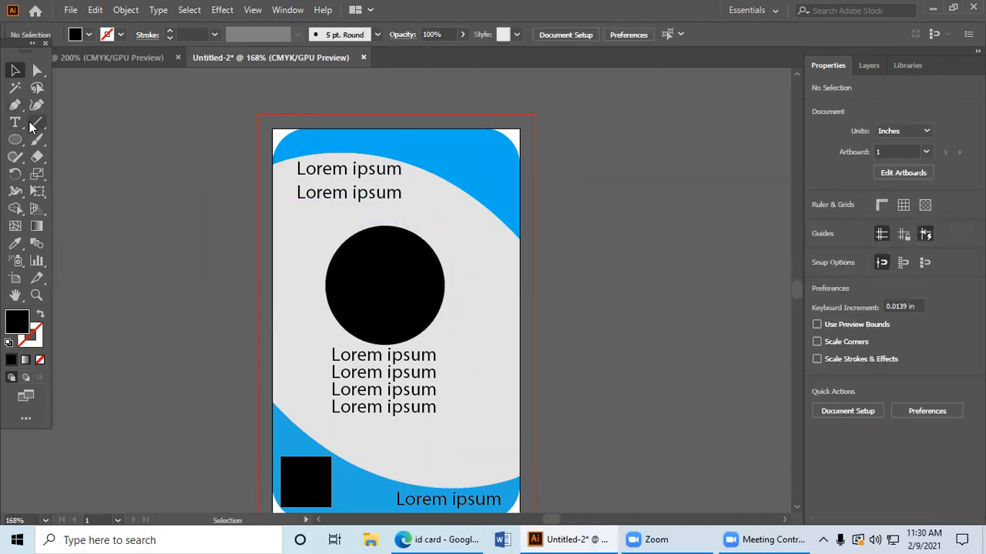
left_click(15, 106)
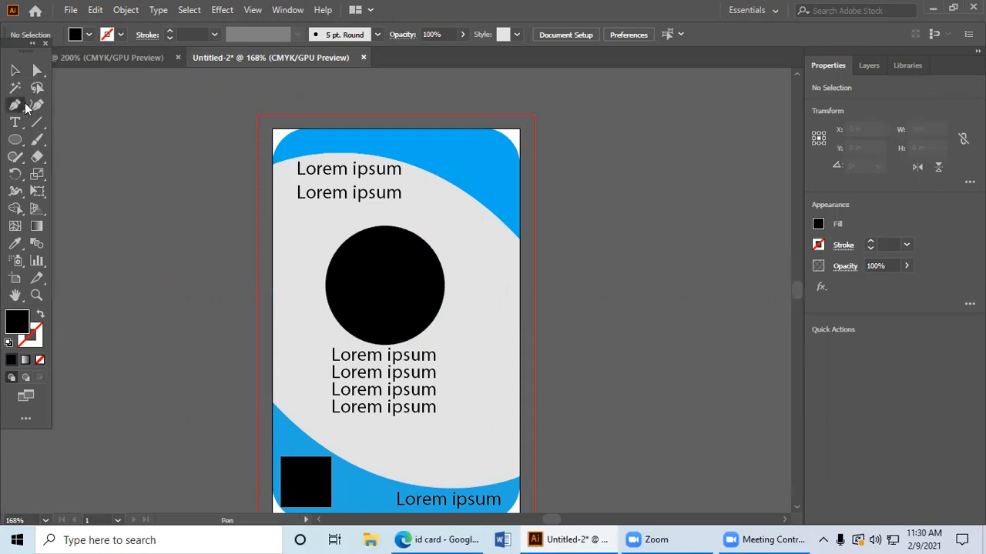
left_click(321, 267)
left_click_drag(385, 222, 437, 222)
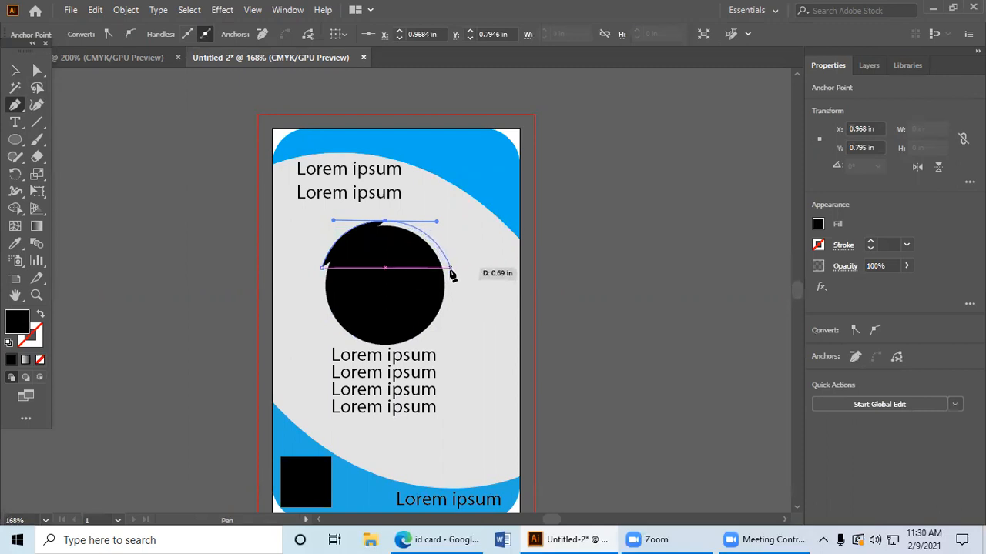
left_click(450, 270)
left_click_drag(450, 274, 450, 273)
key("ctrl+z")
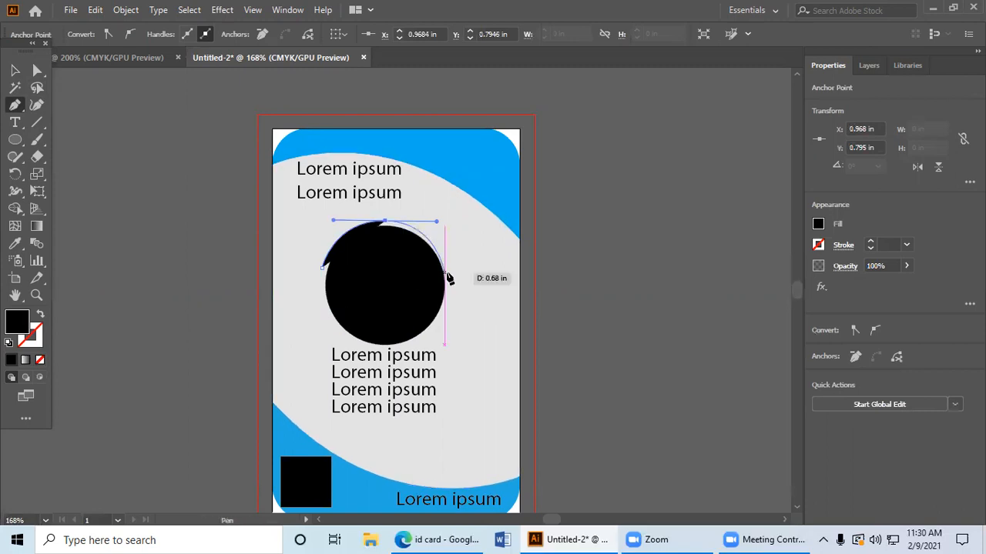
left_click_drag(450, 275, 264, 199)
left_click(15, 70)
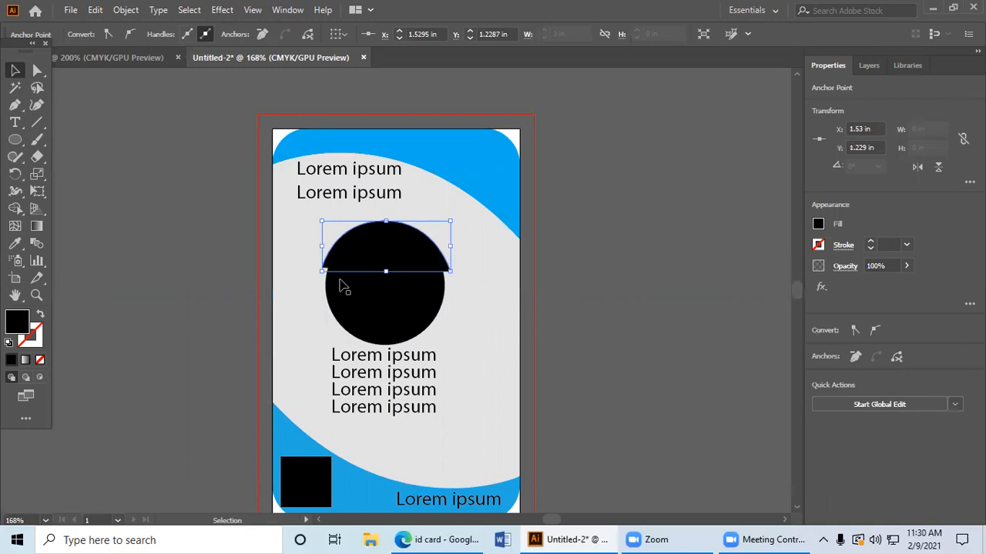
Step: Remove the arc's fill and stroke and run placeholder text along it above the black circle with the Type on a Path tool
left_click(39, 316)
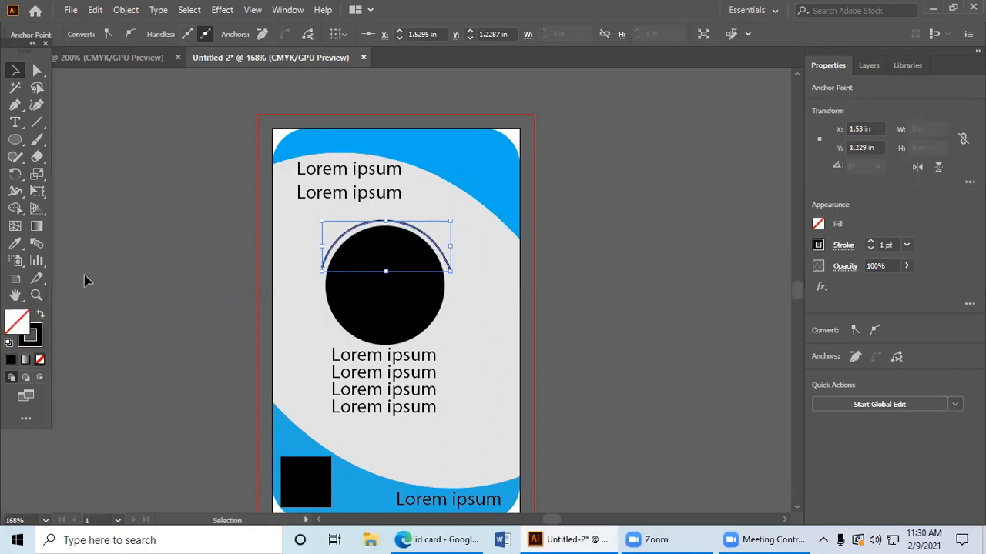
left_click(40, 359)
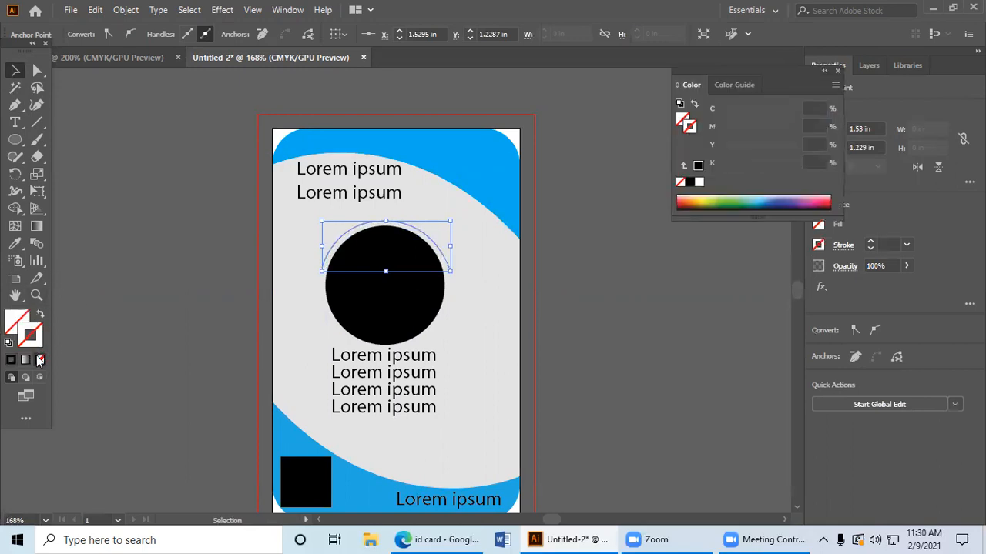
left_click(14, 124)
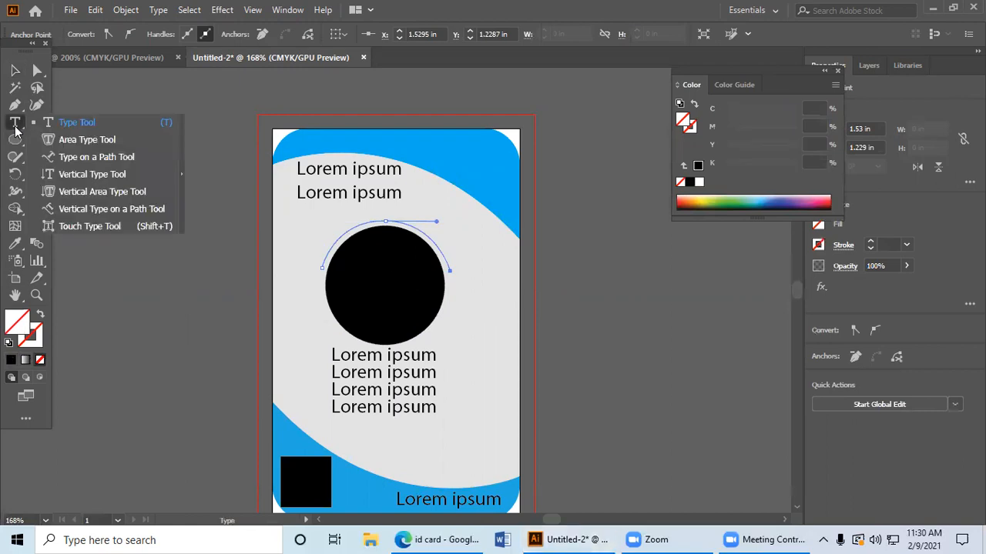
left_click(77, 157)
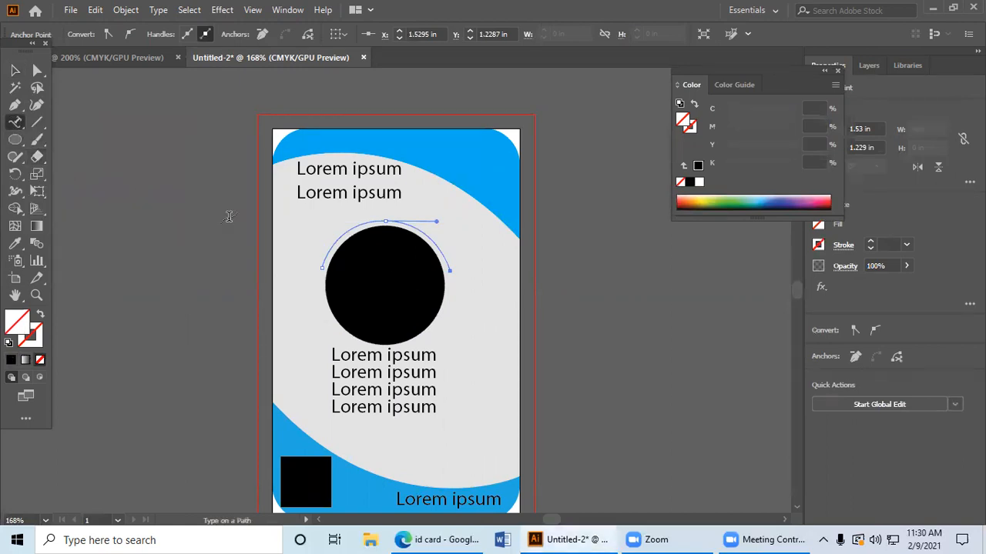
left_click(321, 262)
left_click(17, 71)
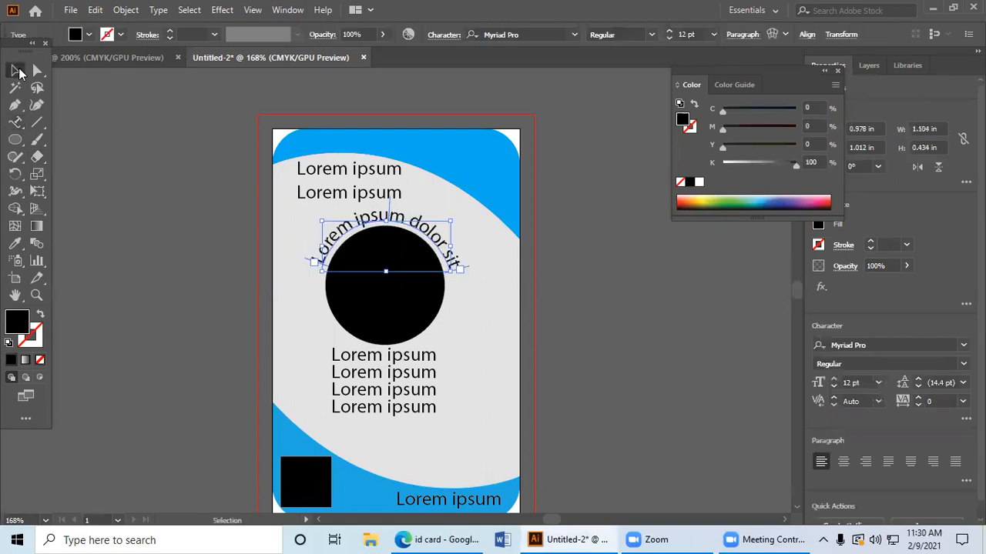
left_click(697, 342)
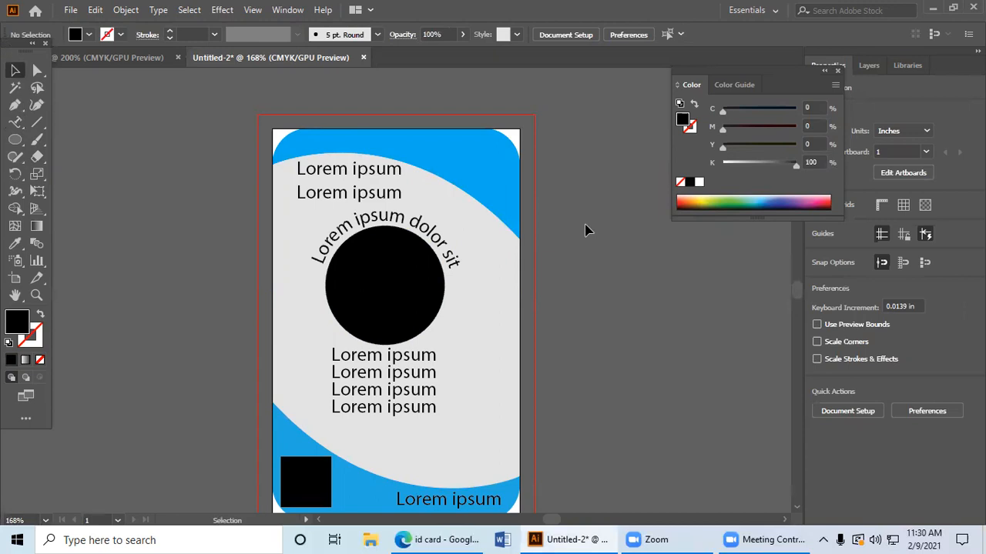
Step: Draw a wavy seven-point Pen tool path in the empty canvas area above the card
scroll(586, 231, "down", 2)
scroll(586, 231, "up", 8)
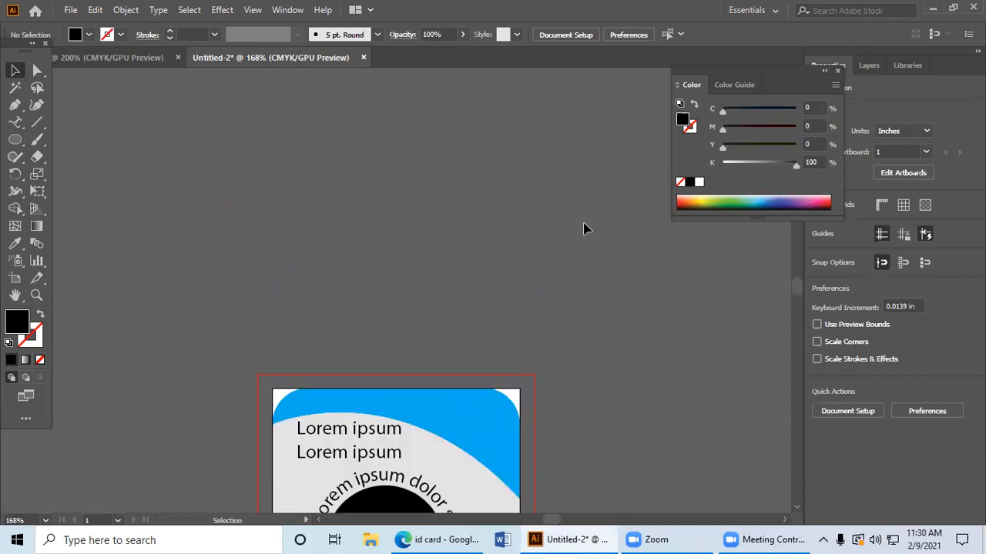
scroll(584, 229, "up", 2)
left_click(14, 105)
scroll(236, 247, "up", 3)
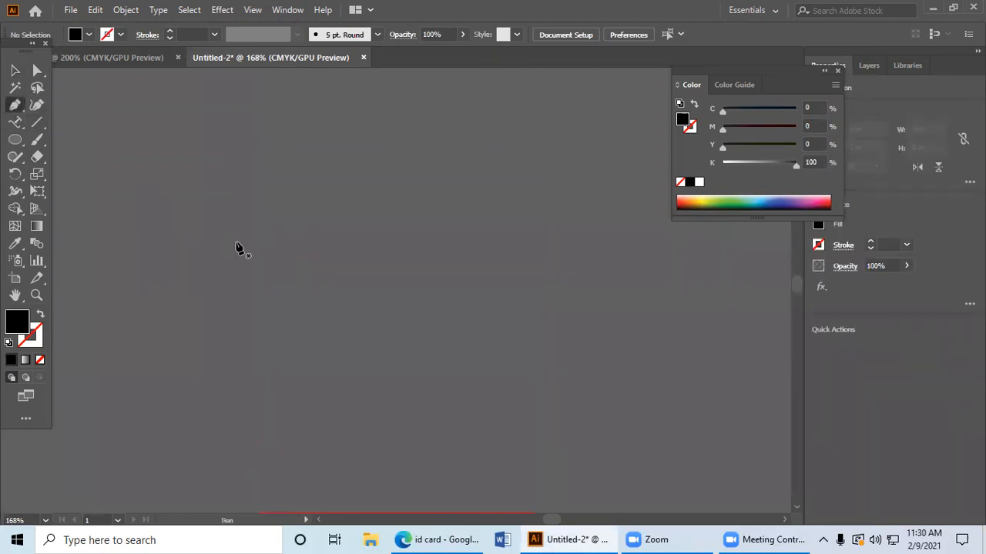
left_click(150, 262)
left_click_drag(278, 248, 368, 323)
left_click_drag(460, 309, 544, 248)
left_click_drag(593, 279, 645, 381)
left_click_drag(524, 418, 487, 475)
left_click_drag(700, 451, 707, 457)
scroll(495, 479, "down", 3)
scroll(475, 478, "down", 2)
left_click_drag(639, 454, 681, 476)
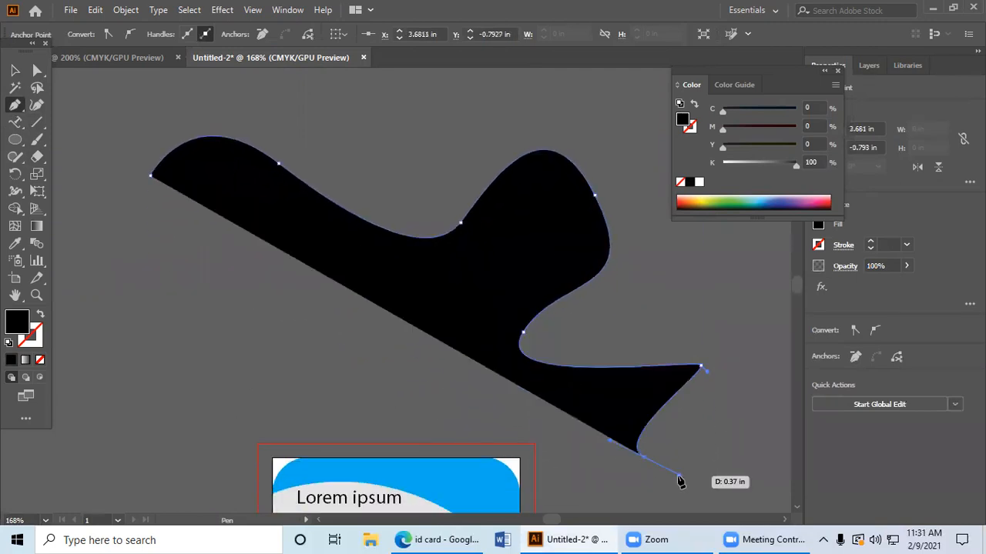
Step: Run placeholder text along the wavy path from its upper starting anchor with the Type on a Path tool
left_click(15, 123)
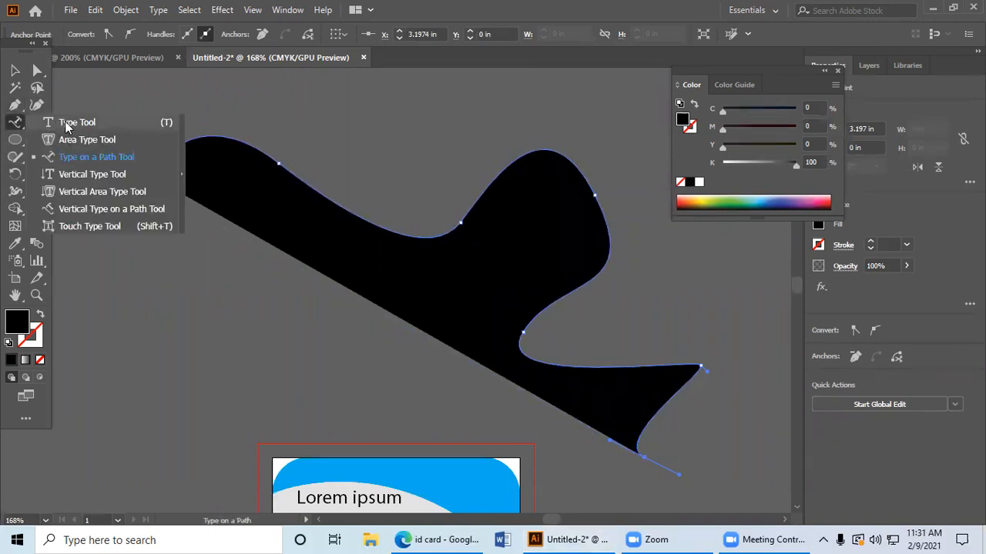
left_click(116, 159)
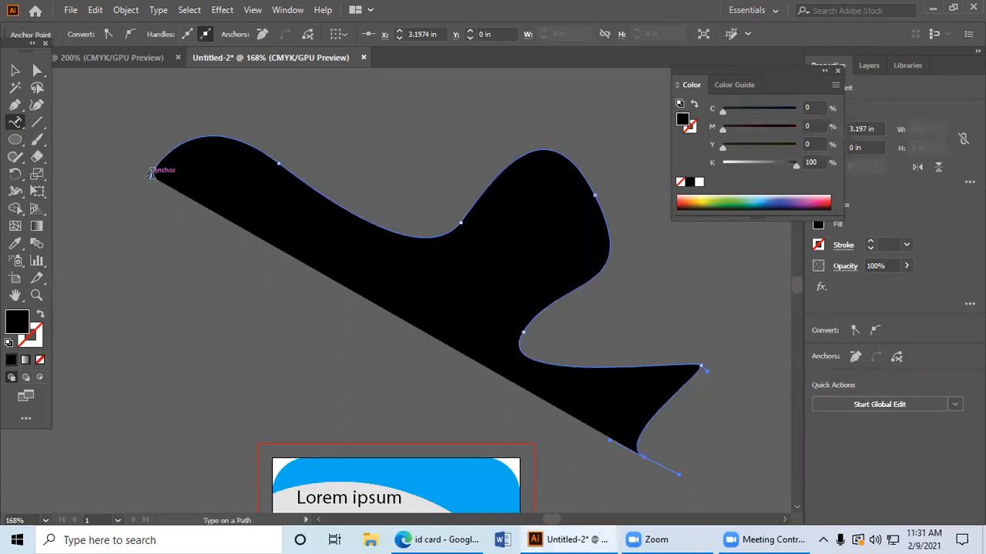
left_click(151, 174)
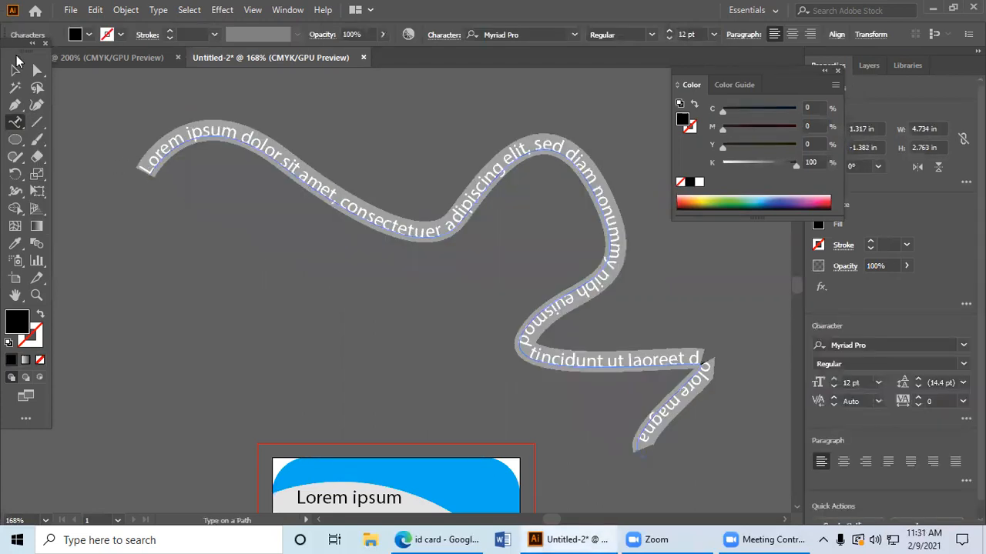
left_click(16, 68)
left_click(187, 235)
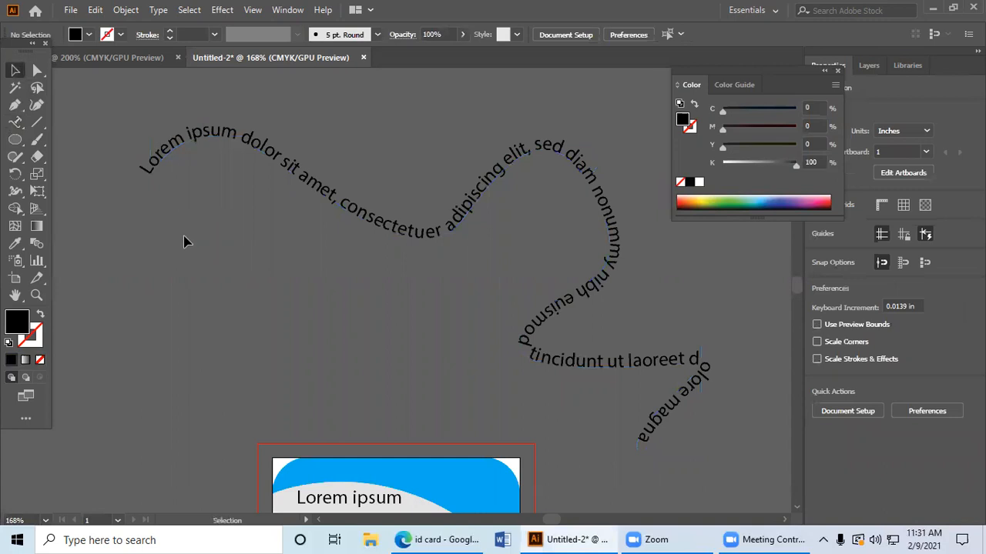
Step: Try several spectrum colours on the wavy path text, ending with a white fill
left_click(248, 151)
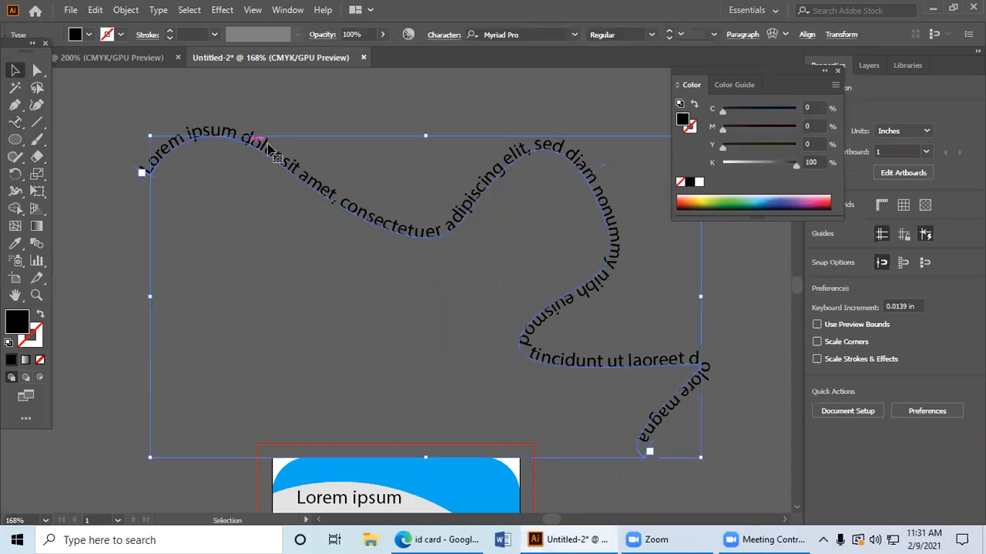
left_click(740, 193)
left_click(772, 196)
left_click(785, 198)
left_click(820, 202)
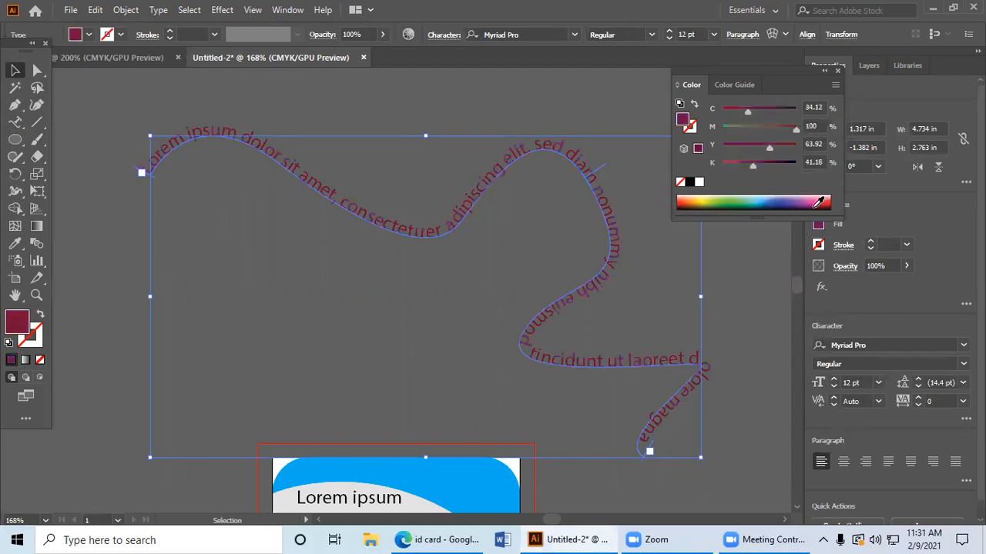
left_click(701, 204)
left_click(699, 183)
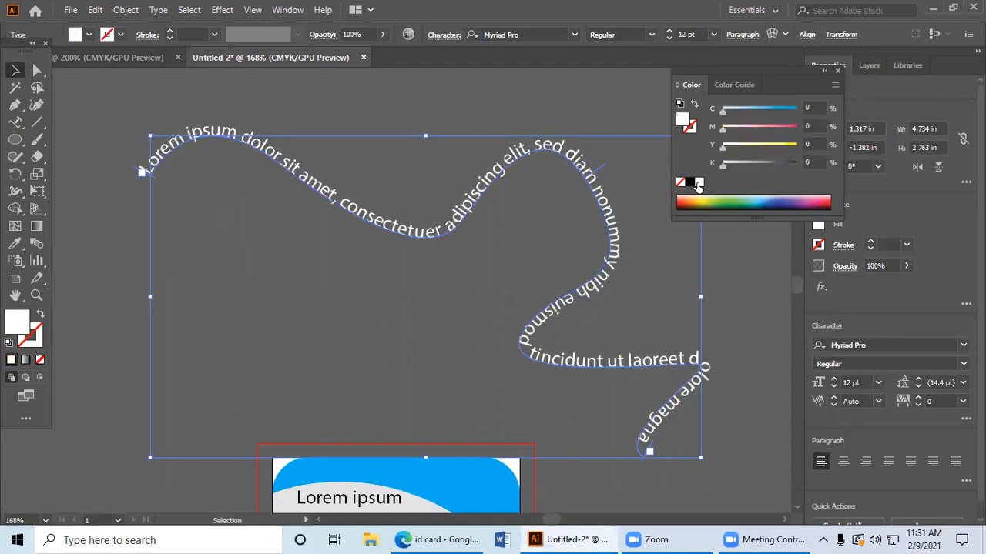
left_click(291, 114)
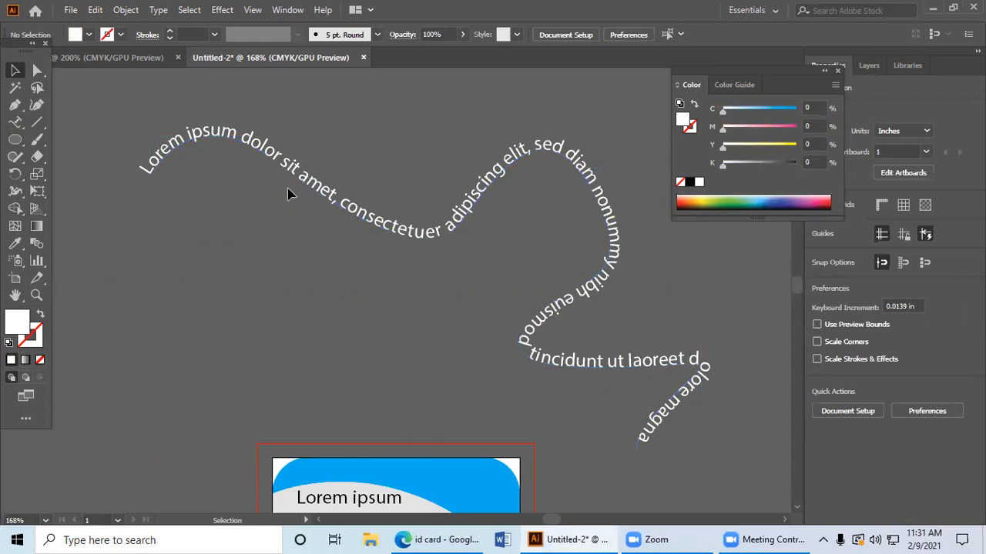
Step: Delete the wavy path text from the canvas above the card
left_click_drag(371, 217, 362, 210)
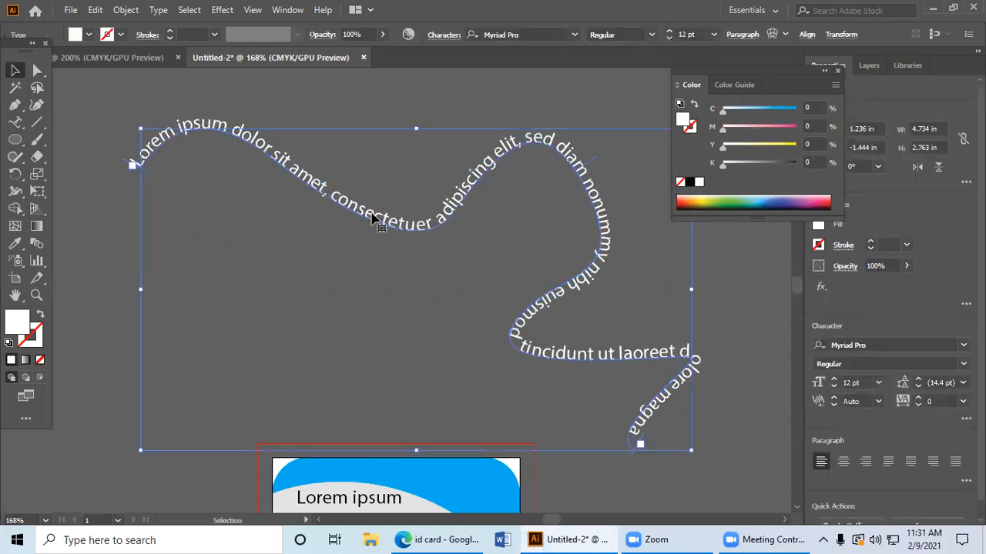
key("Delete")
Step: Draw a white circle about 1.41 in in diameter in the empty area above the card with the Ellipse tool
left_click(15, 141)
left_click_drag(16, 141, 88, 172)
left_click_drag(186, 160, 350, 324)
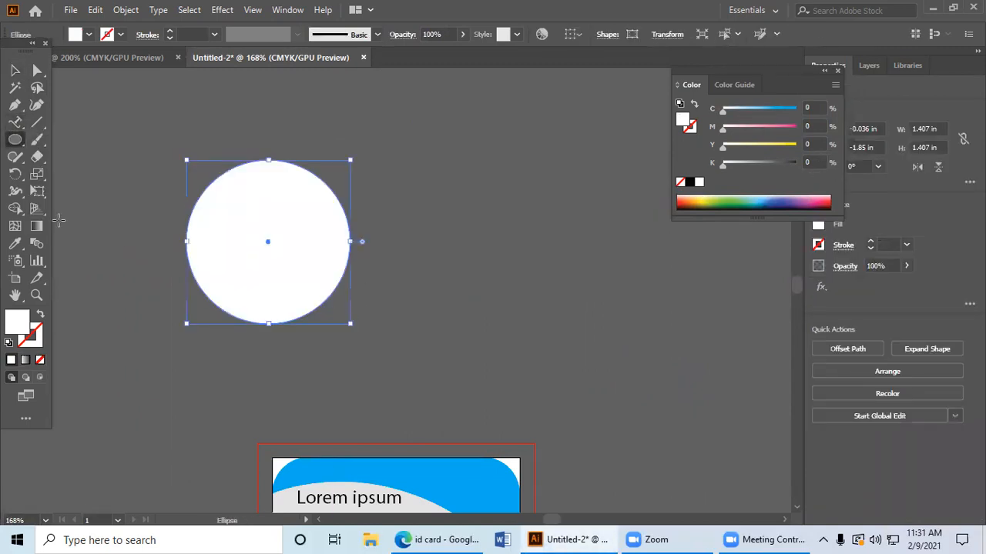
Step: Run placeholder text around the circle's outline with the Type on a Path tool, starting on its upper-left edge
left_click(16, 121)
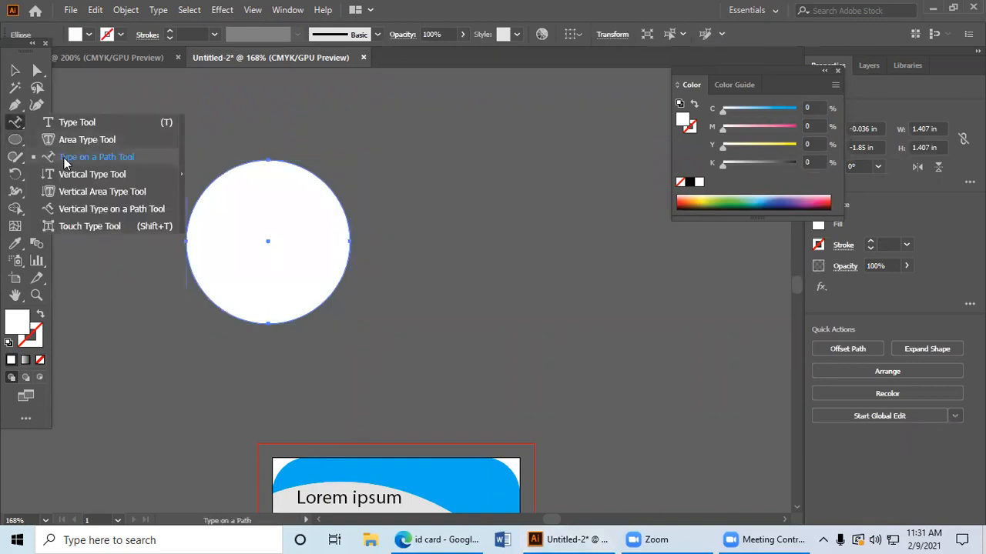
left_click(65, 160)
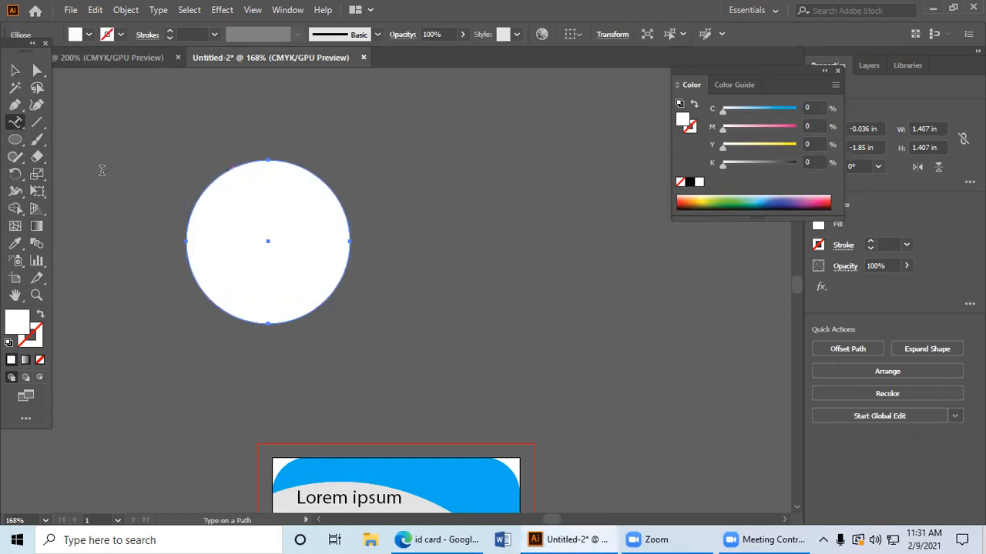
left_click(15, 121)
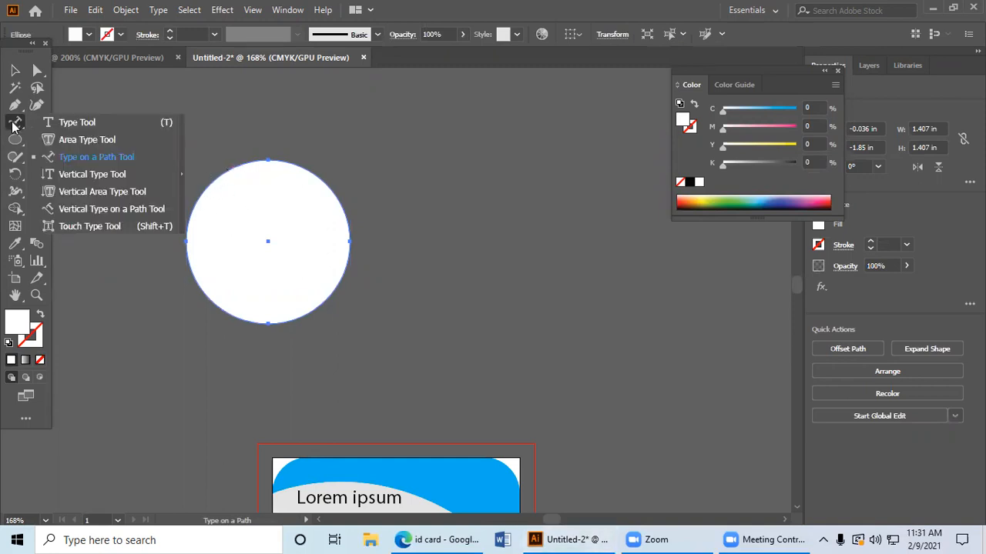
left_click(75, 158)
left_click(111, 172)
key("Return")
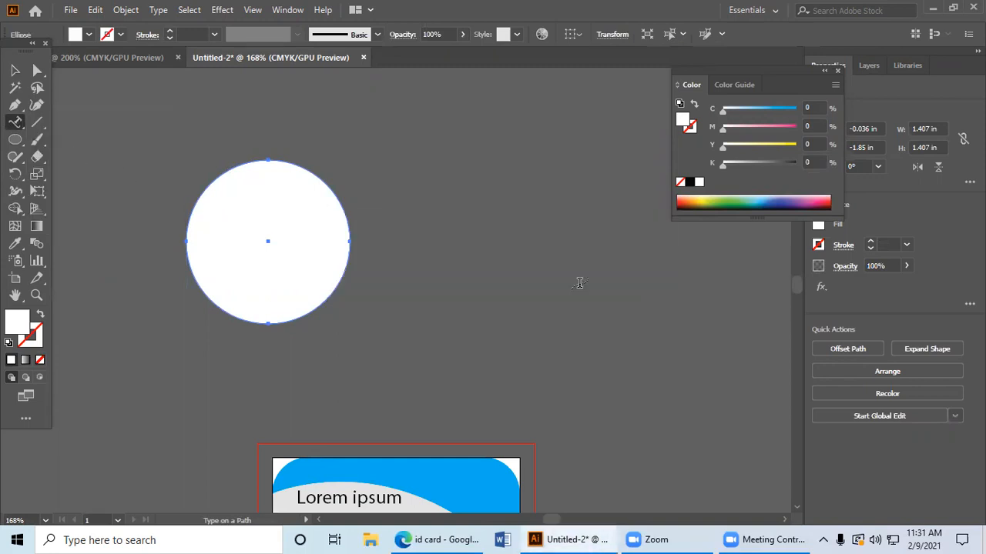
left_click(192, 206)
left_click(13, 71)
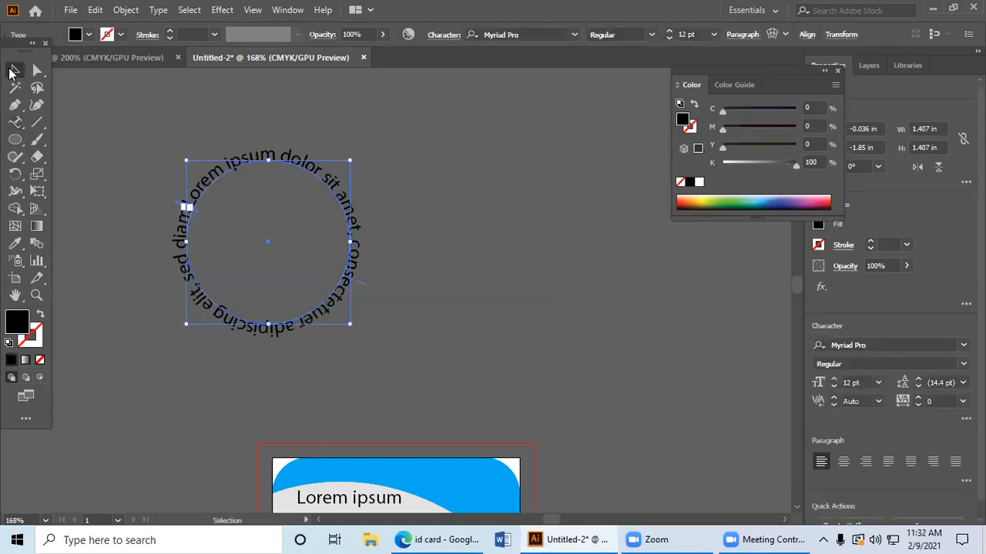
left_click(126, 169)
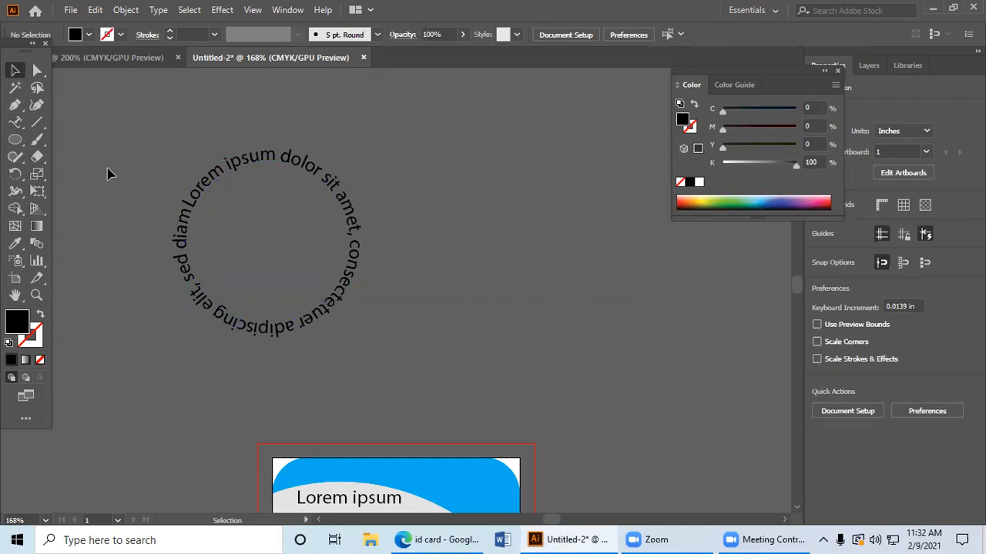
Step: Draw an ellipse about 1.96 by 1.44 in beside the circular text and fill it with placeholder text using the Area Type tool
left_click_drag(15, 139, 98, 173)
left_click_drag(448, 170, 677, 338)
left_click_drag(15, 123, 91, 169)
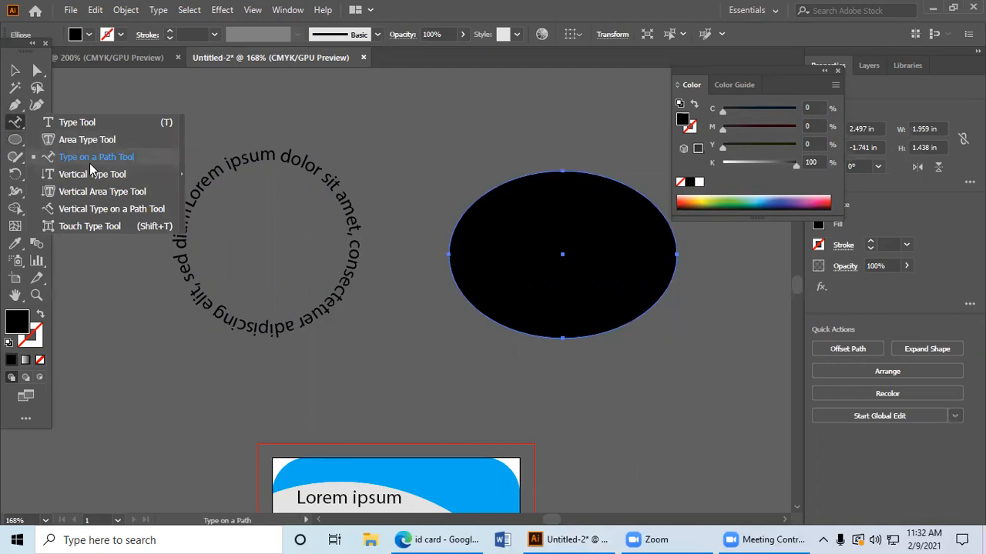
left_click_drag(96, 164, 124, 145)
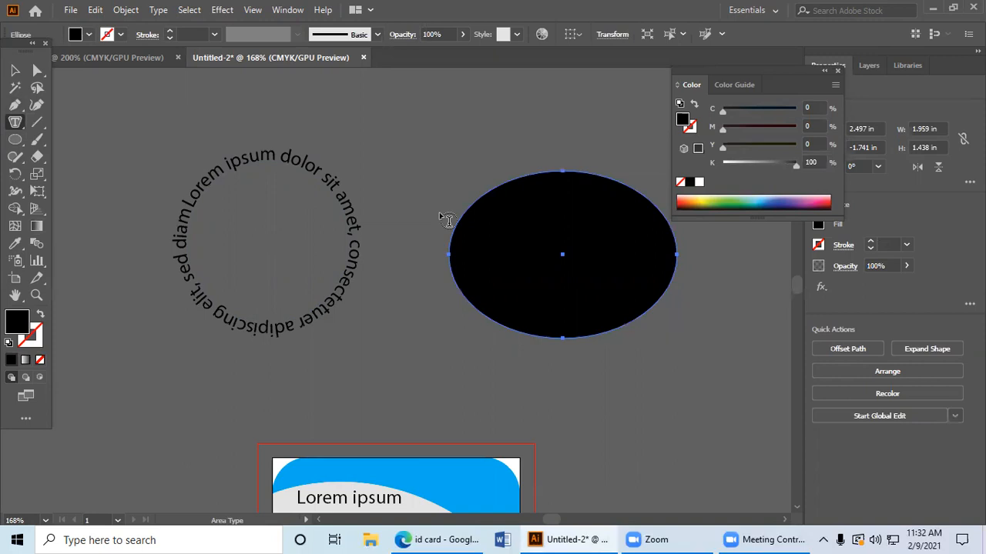
left_click(477, 202)
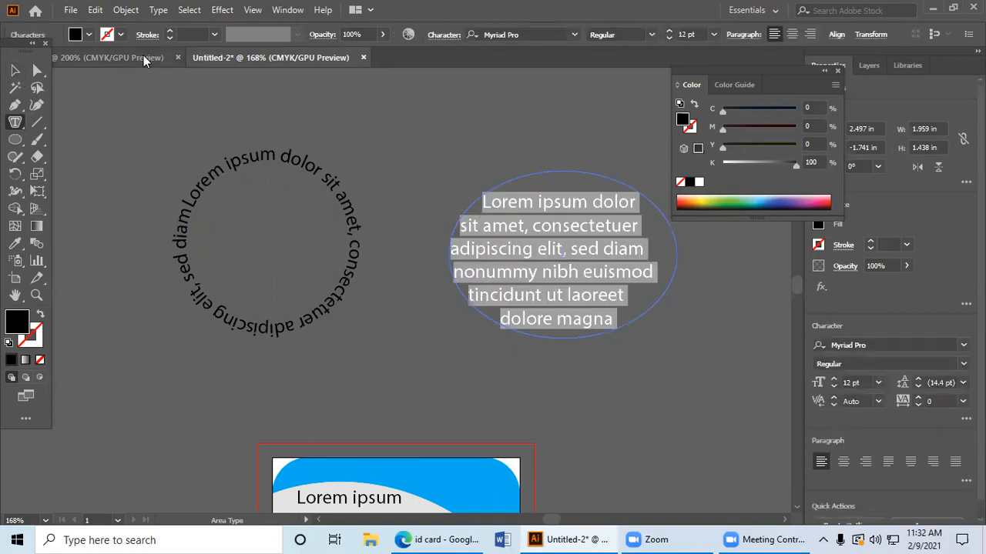
Step: Set the font size of the ellipse's placeholder text to 6 pt
left_click(713, 35)
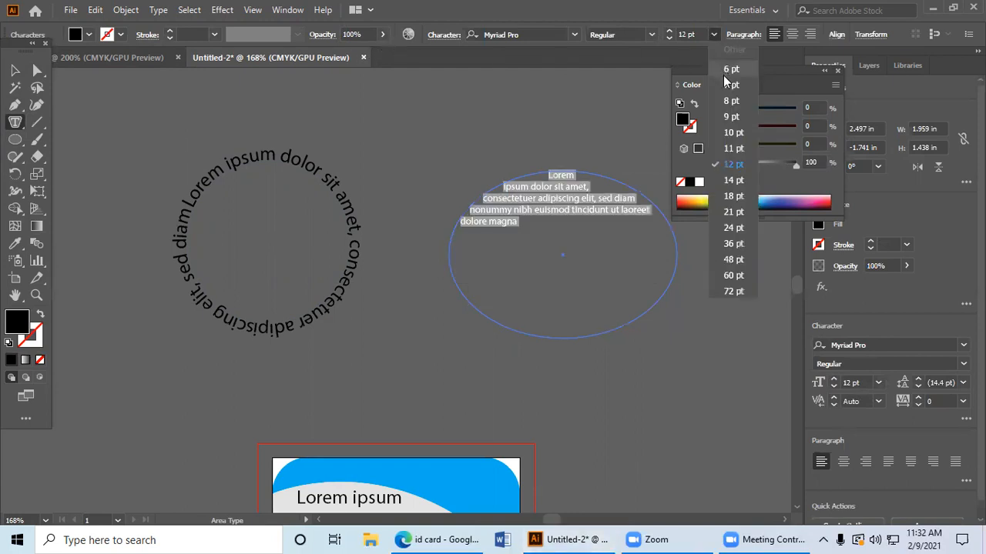
left_click(726, 74)
left_click(516, 221)
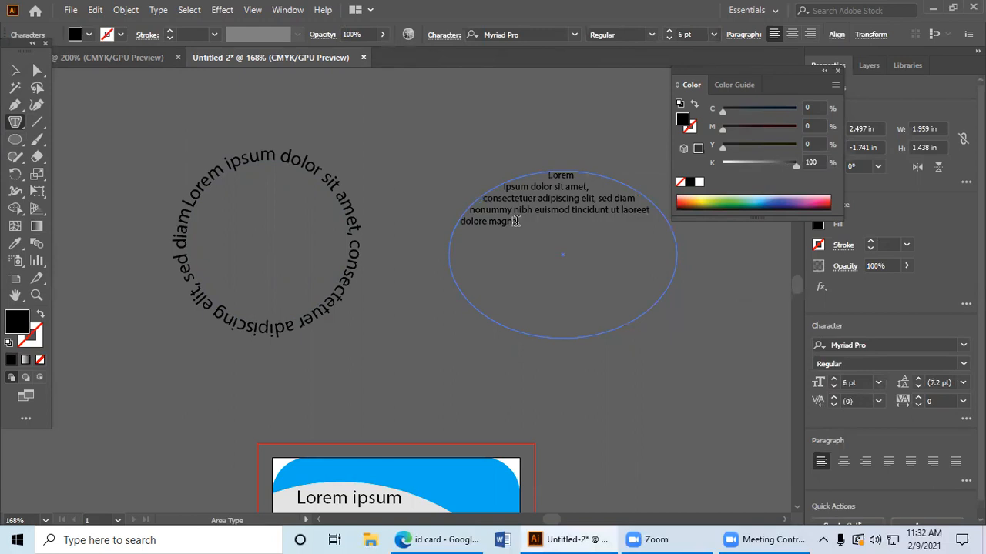
Step: Copy the ellipse's placeholder text and paste it four times after the original to fill the shape
left_click_drag(521, 222, 462, 149)
key("ctrl+c")
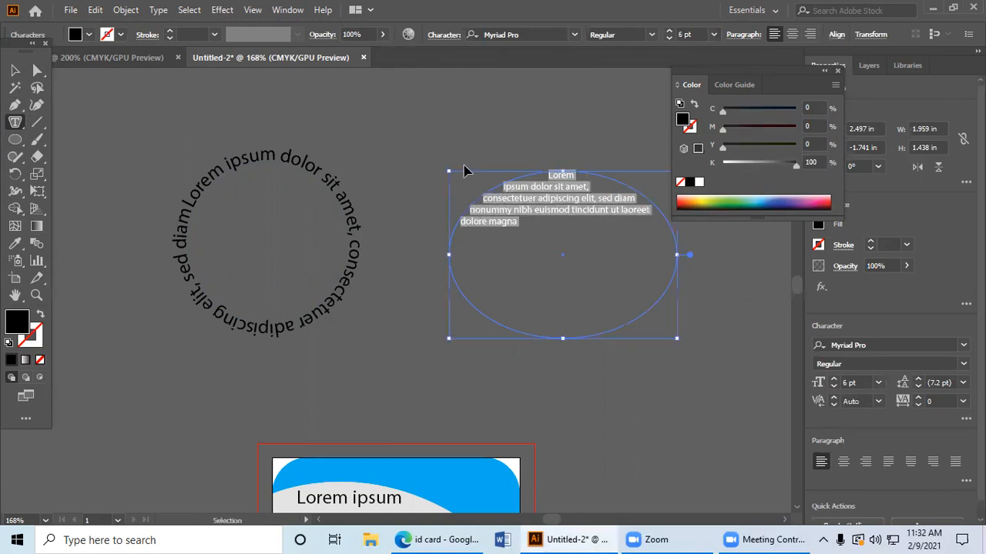
key("Right")
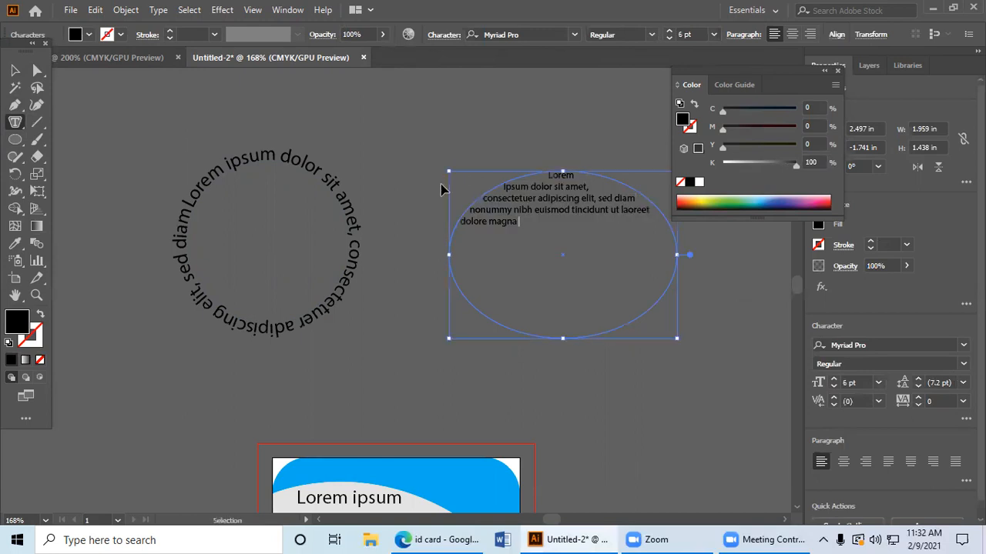
key("ctrl+v")
key("ctrl+v")
key("ctrl+v")
key("ctrl+v")
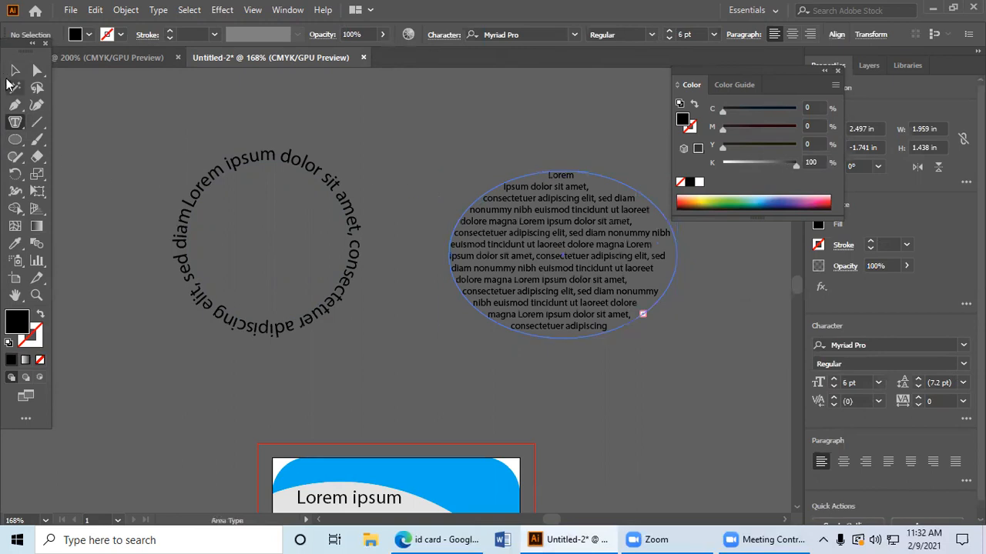
key("Escape")
left_click(408, 127)
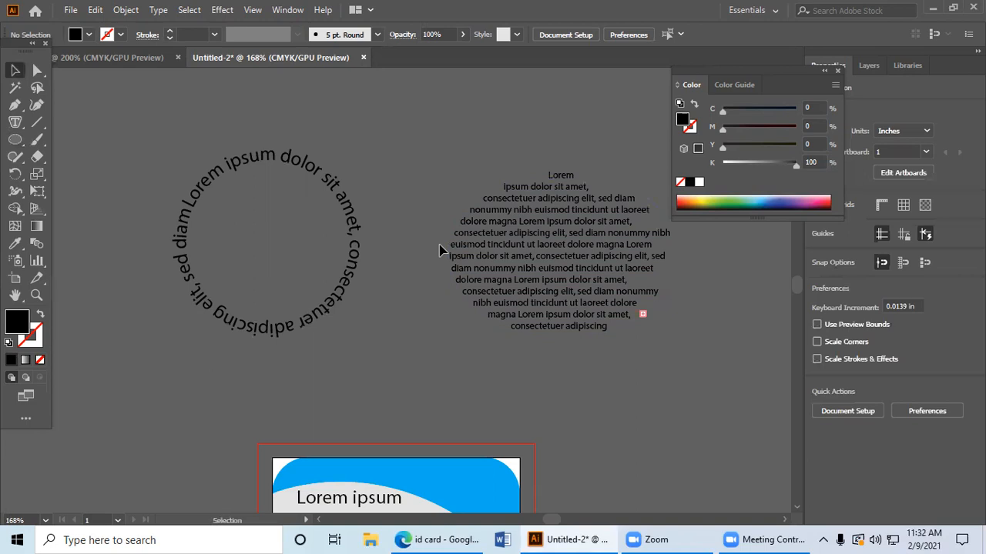
left_click(515, 253)
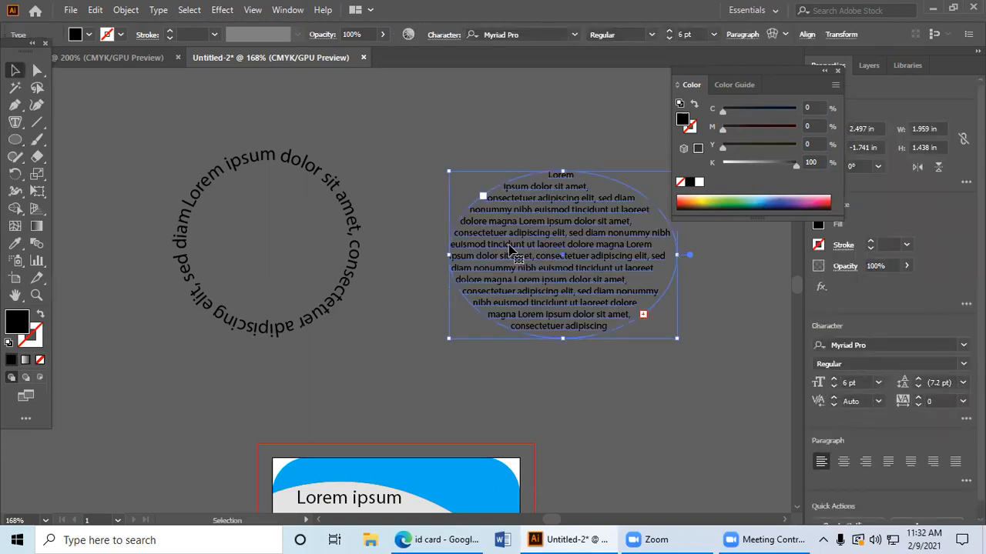
Step: Squash the circular path text into an ellipse about 1.41 by 0.87 in and move it over the text-filled ellipse
left_click(381, 206)
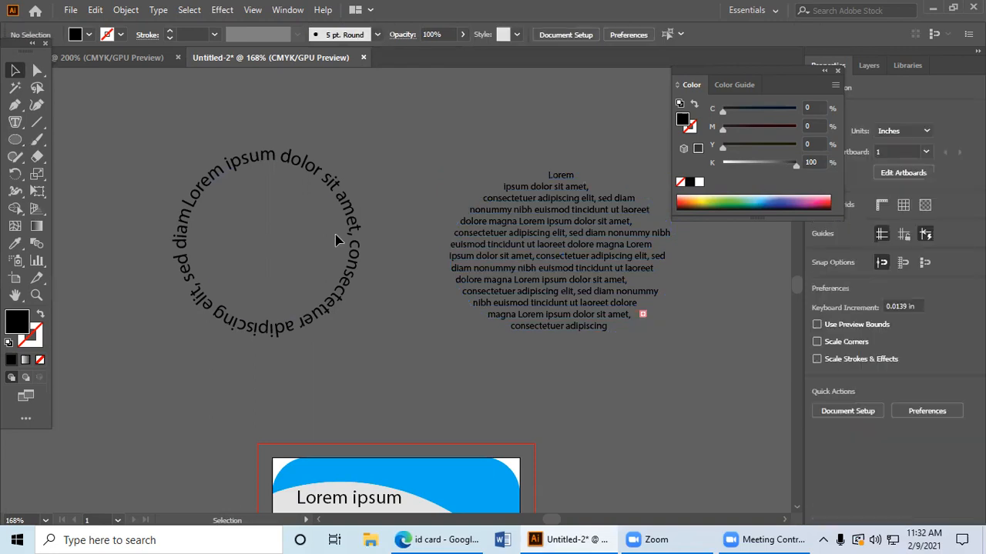
left_click(357, 248)
left_click_drag(352, 244, 288, 241)
left_click_drag(242, 155, 720, 276)
Step: Paste the copied placeholder text into a new single line with the Type tool in the empty area beside the ellipse
left_click(13, 121)
left_click(13, 121)
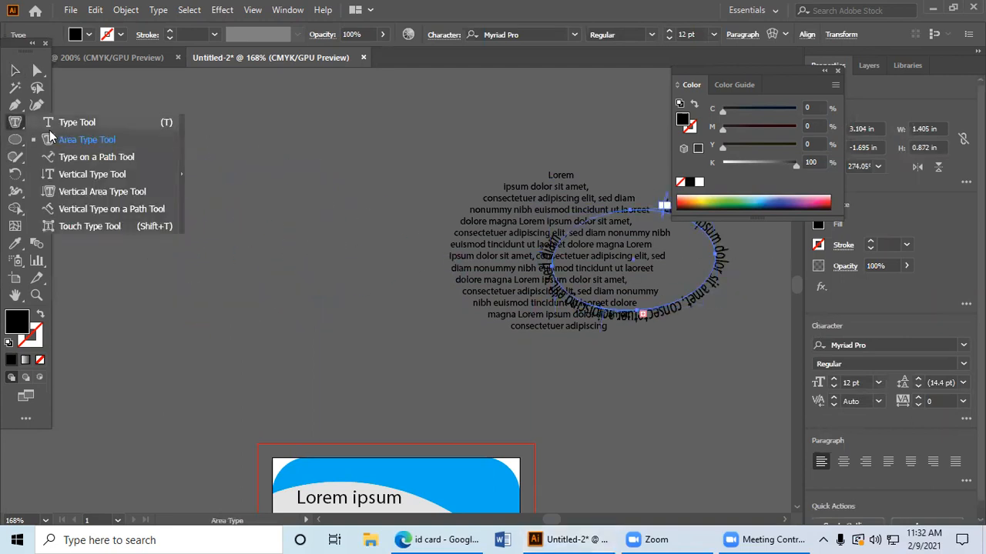
left_click(77, 121)
left_click(129, 165)
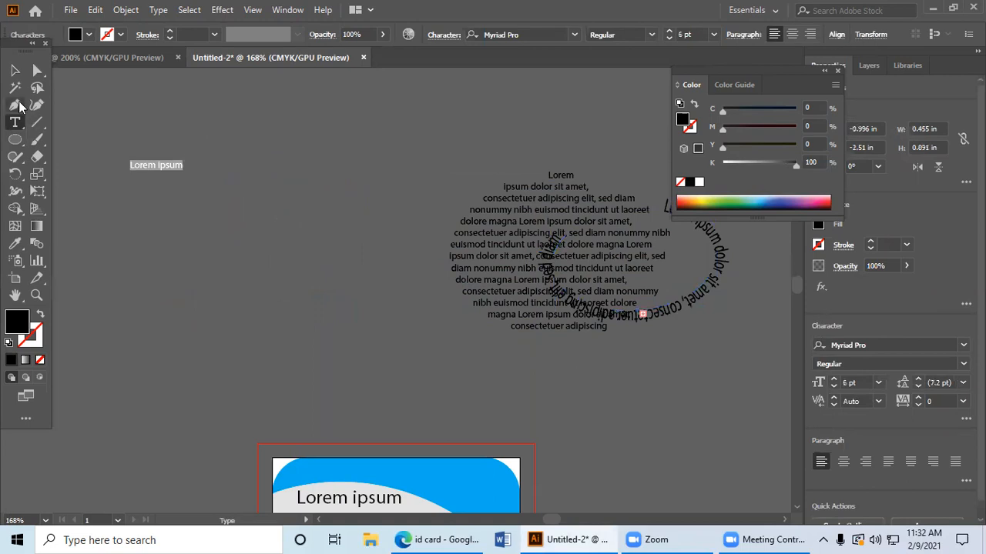
key("ctrl")
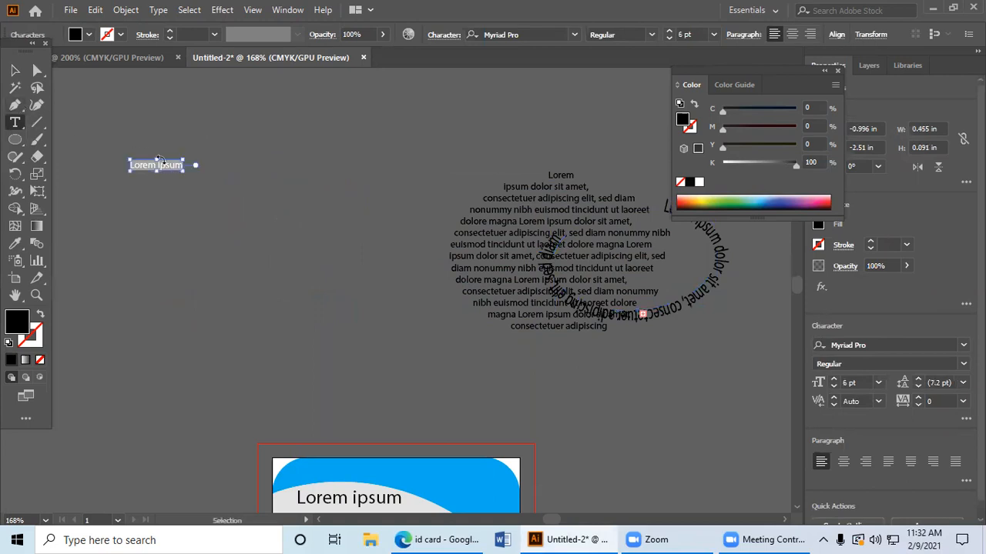
key("ctrl+v")
key("Escape")
Step: Move the single text line up into empty space away from the ellipses and fill it white
scroll(205, 337, "up", 6)
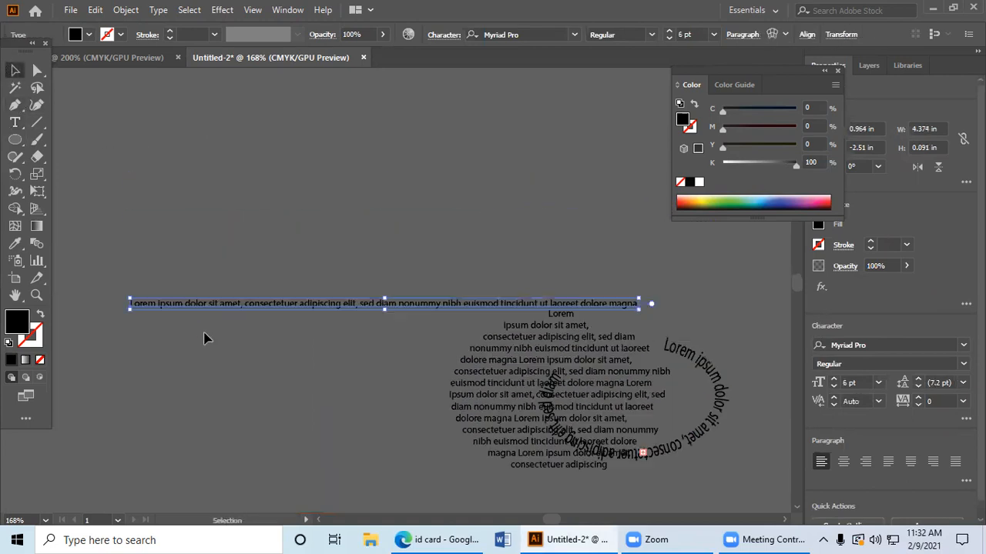
left_click_drag(319, 394, 319, 250)
scroll(318, 257, "up", 3)
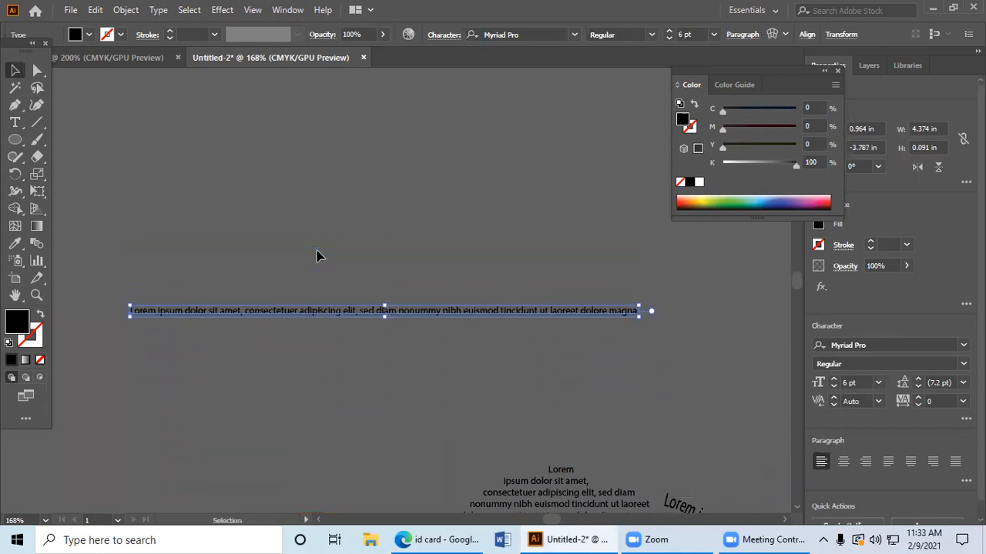
left_click_drag(402, 352, 466, 326)
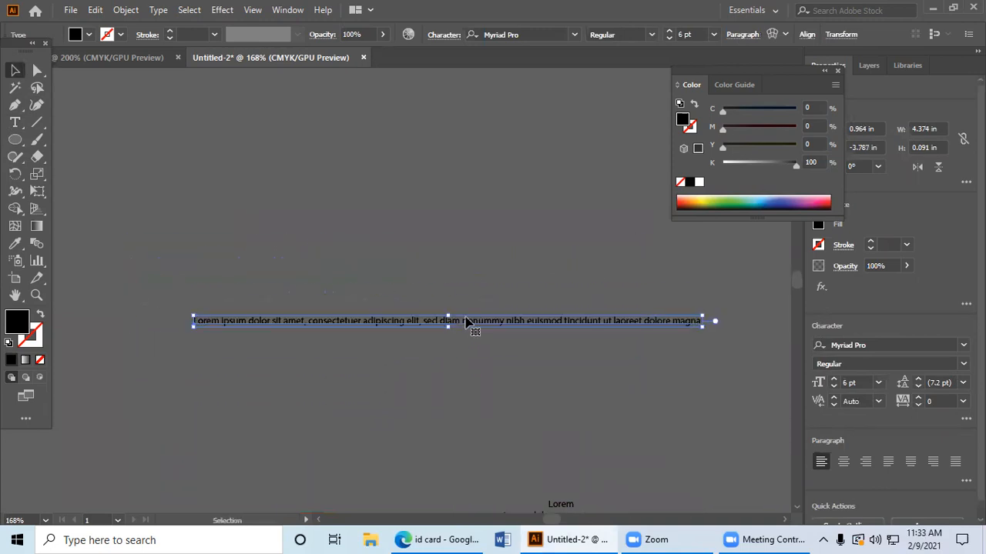
left_click(699, 182)
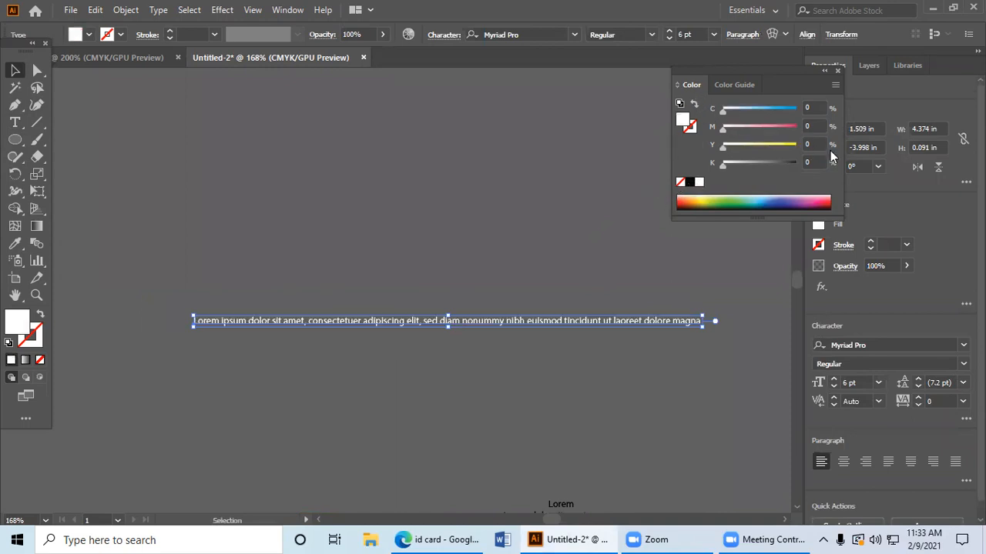
left_click(649, 35)
key("Escape")
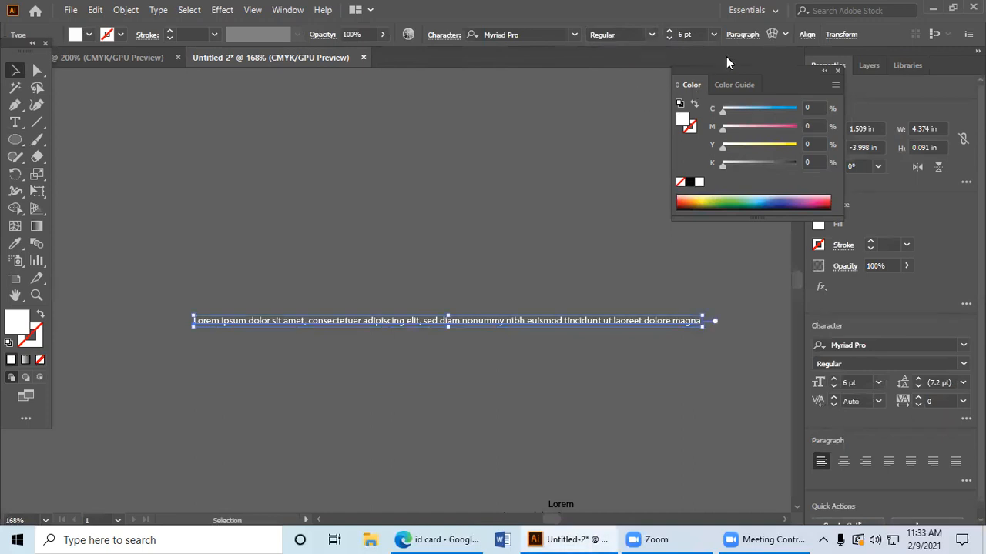
Step: Preview a horizontal Arc warp on the text line with bend -46% and horizontal distortion 61%
left_click(786, 35)
left_click(775, 35)
left_click(774, 35)
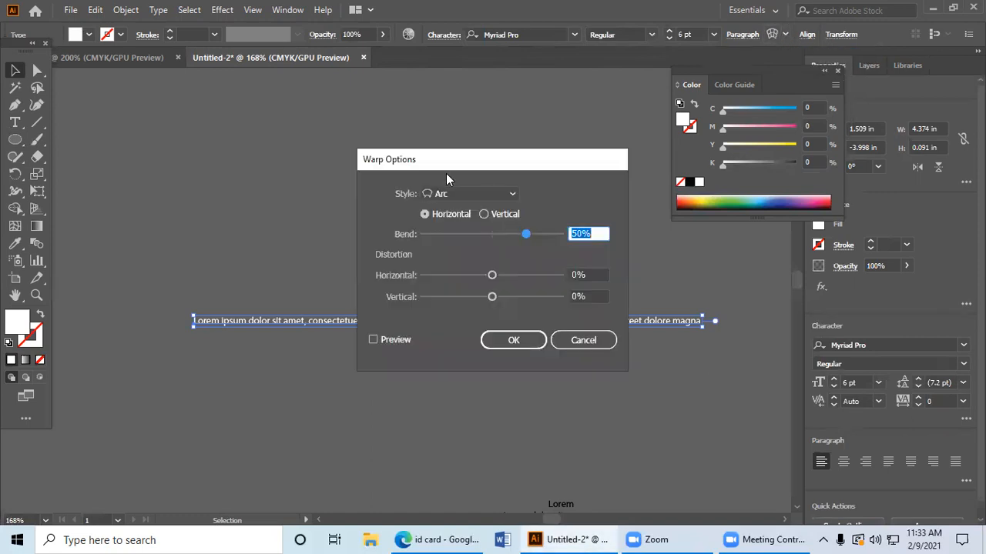
left_click_drag(475, 160, 774, 160)
left_click(700, 337)
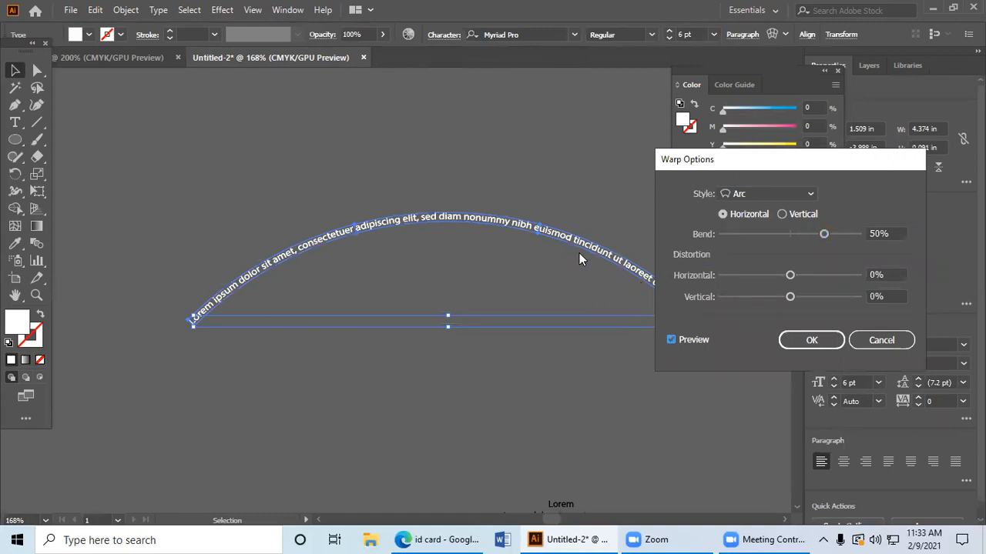
left_click_drag(827, 234, 759, 238)
left_click_drag(790, 275, 836, 270)
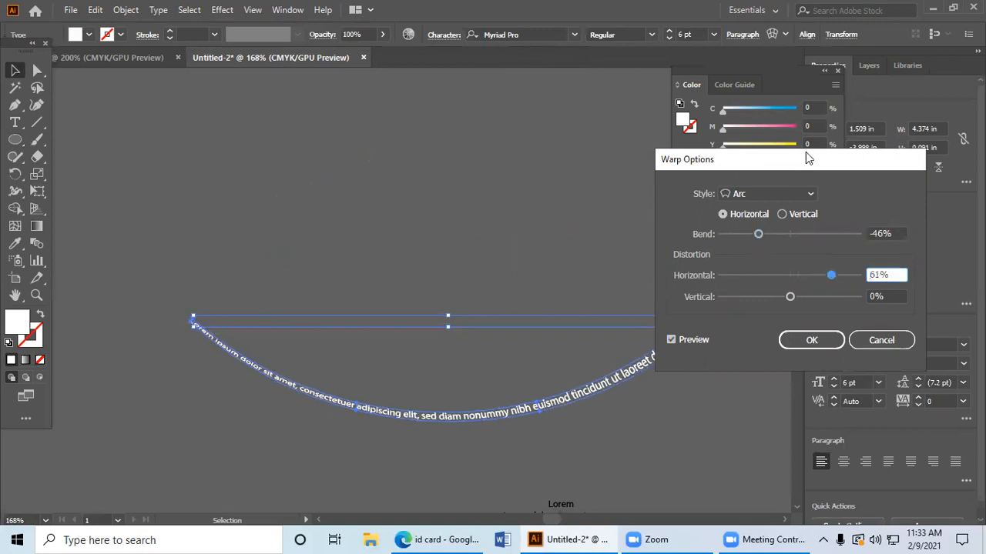
Step: Try the Arc warp with horizontal distortion -98% and vertical distortion -9%, and cancel the warp
left_click_drag(800, 161, 830, 51)
left_click_drag(876, 164, 756, 172)
mouse_move(814, 186)
left_mouse_down()
mouse_move(858, 186)
mouse_move(798, 193)
mouse_move(824, 187)
left_mouse_up()
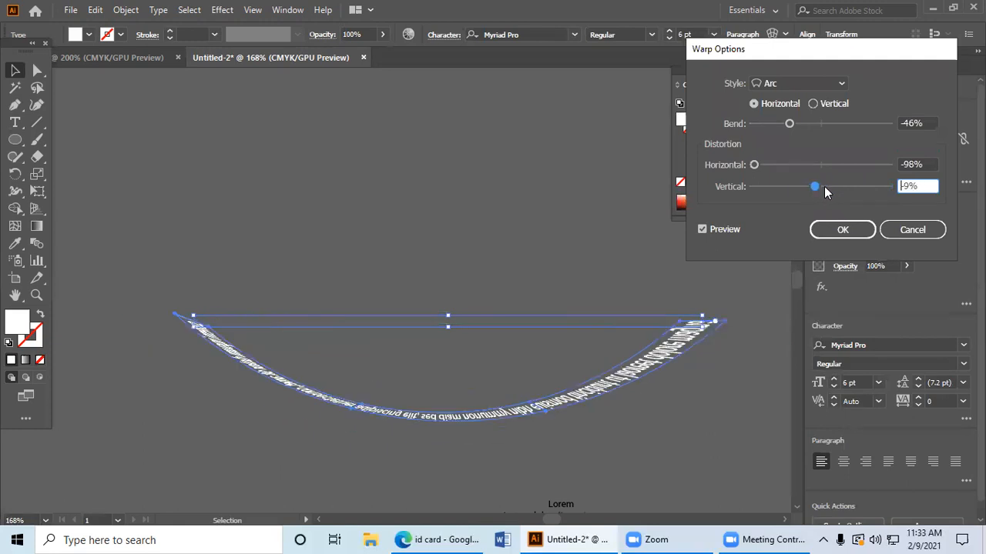
left_click(911, 230)
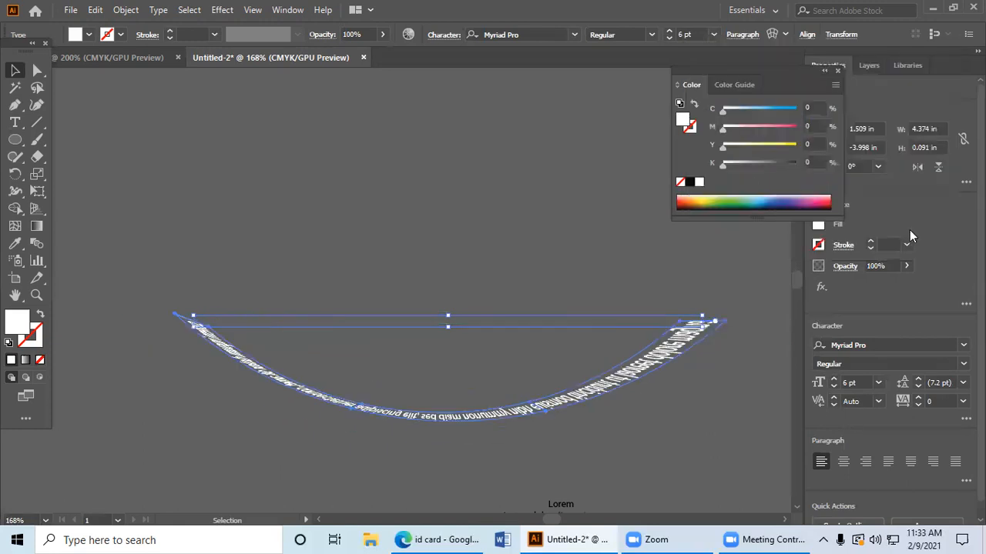
Step: Reselect the white text line and move the floating toolbox down clear of the document tabs
left_click(522, 240)
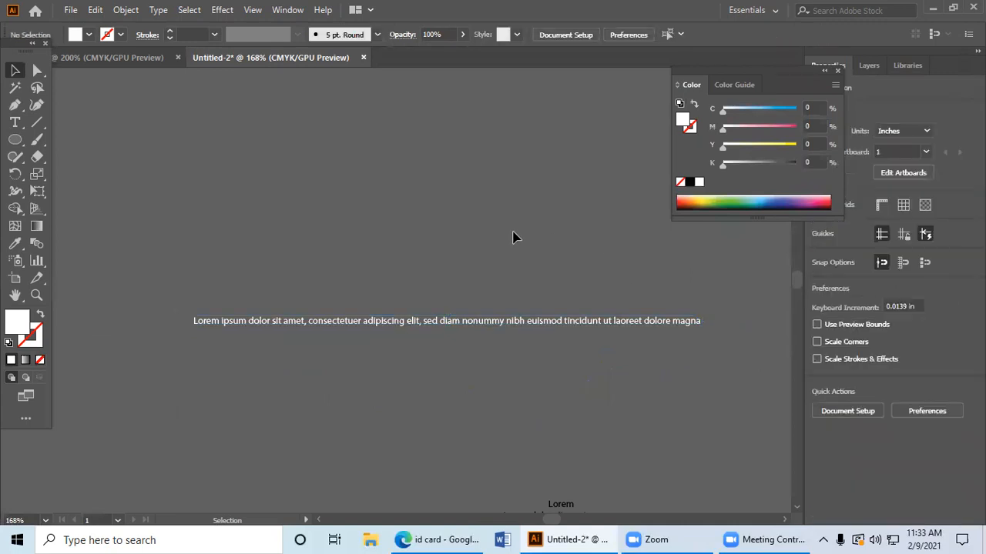
left_click(530, 321)
left_click(544, 235)
left_click(571, 321)
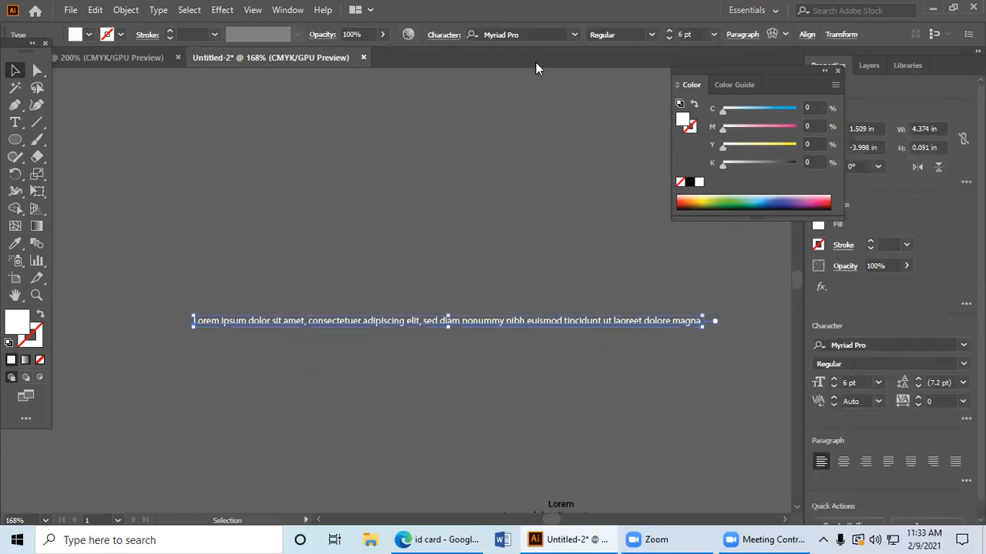
left_click_drag(14, 46, 14, 91)
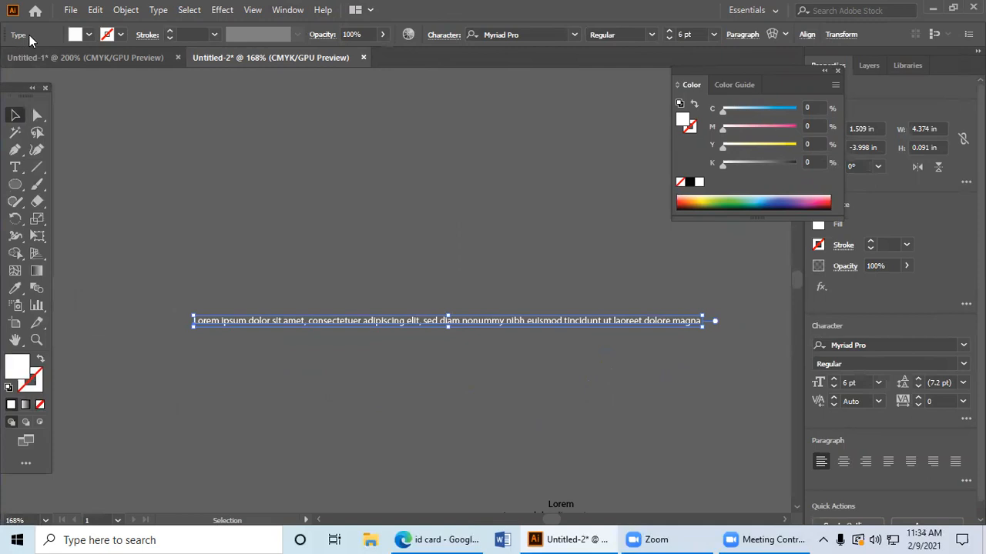
Step: Try an Arc Lower warp on the text line with bend 14%, horizontal distortion 85% and vertical distortion -20%, and cancel it
left_click(785, 36)
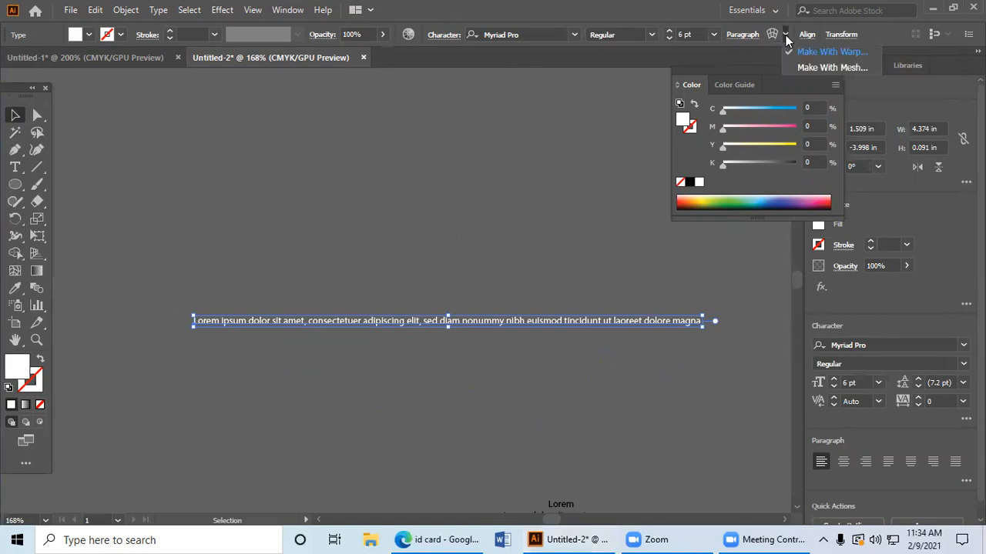
left_click(769, 38)
left_click(768, 38)
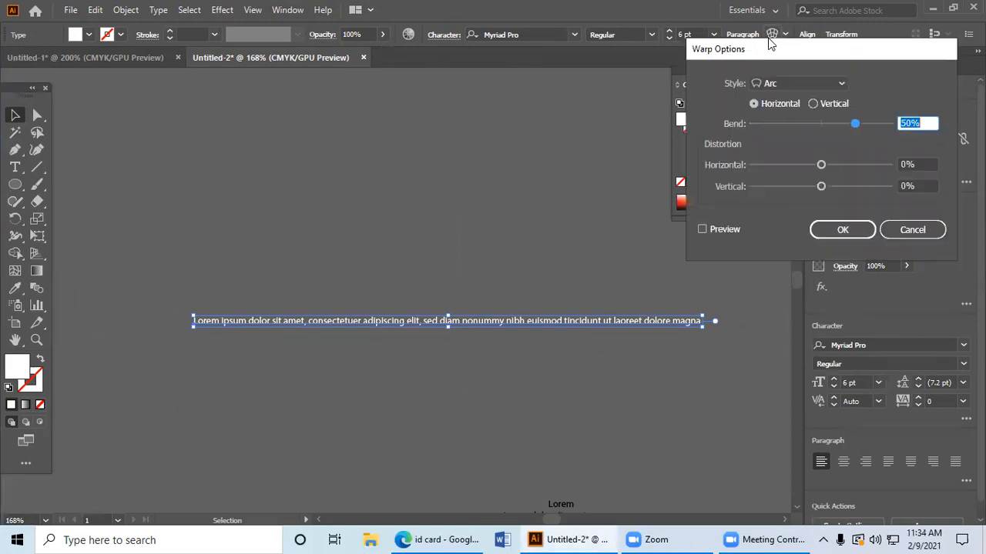
left_click_drag(771, 48, 409, 80)
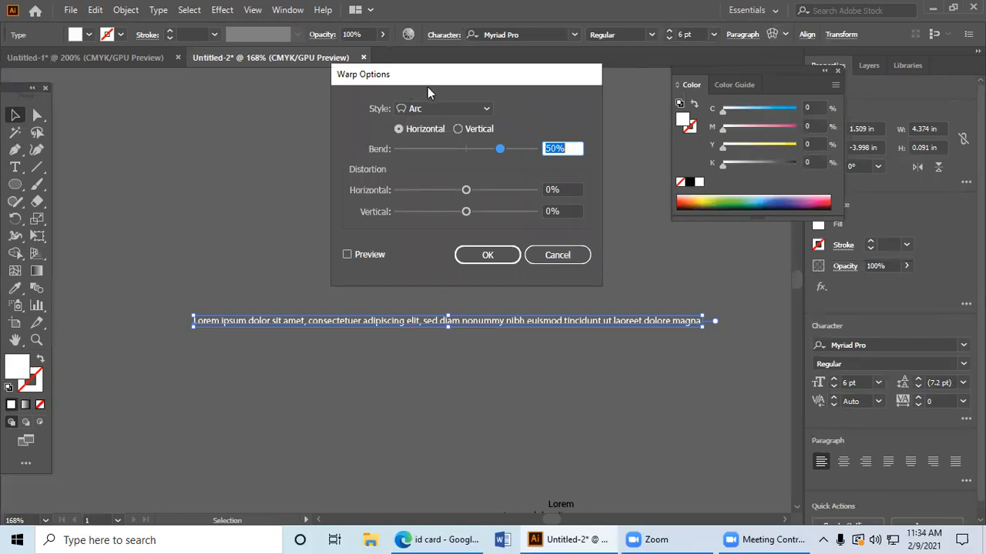
left_click(437, 110)
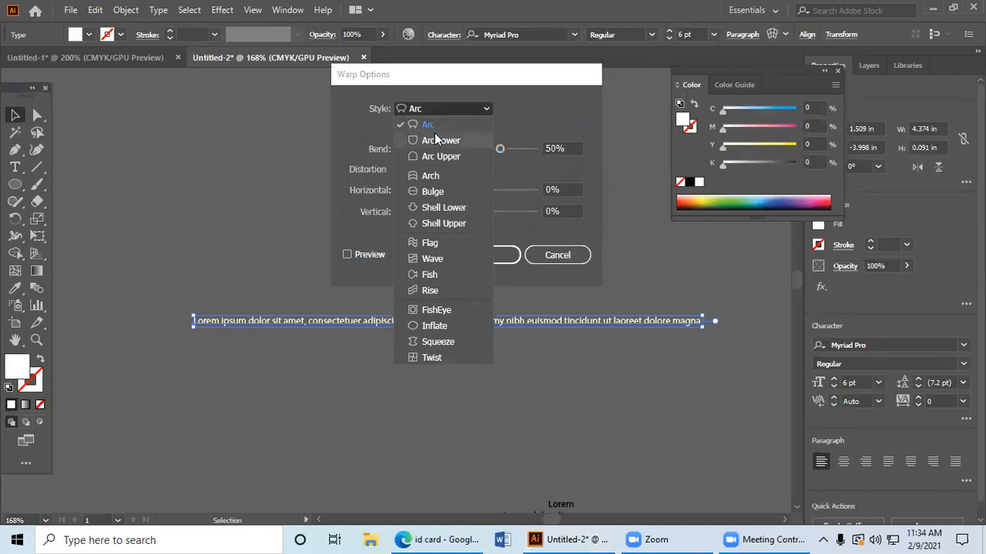
left_click(435, 141)
left_click(369, 254)
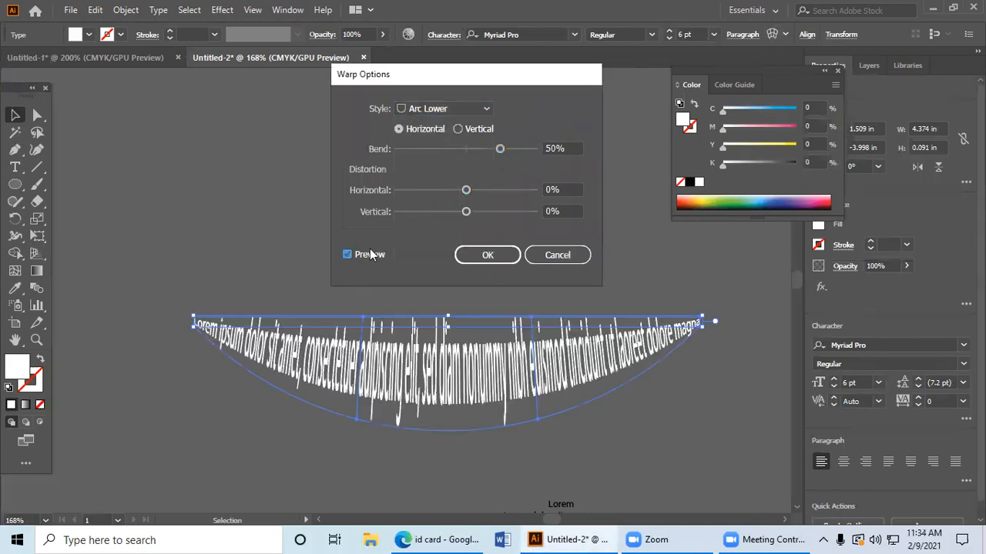
left_click_drag(499, 149, 475, 150)
left_click_drag(466, 189, 524, 191)
mouse_move(466, 211)
left_mouse_down()
mouse_move(535, 220)
mouse_move(454, 214)
left_mouse_up()
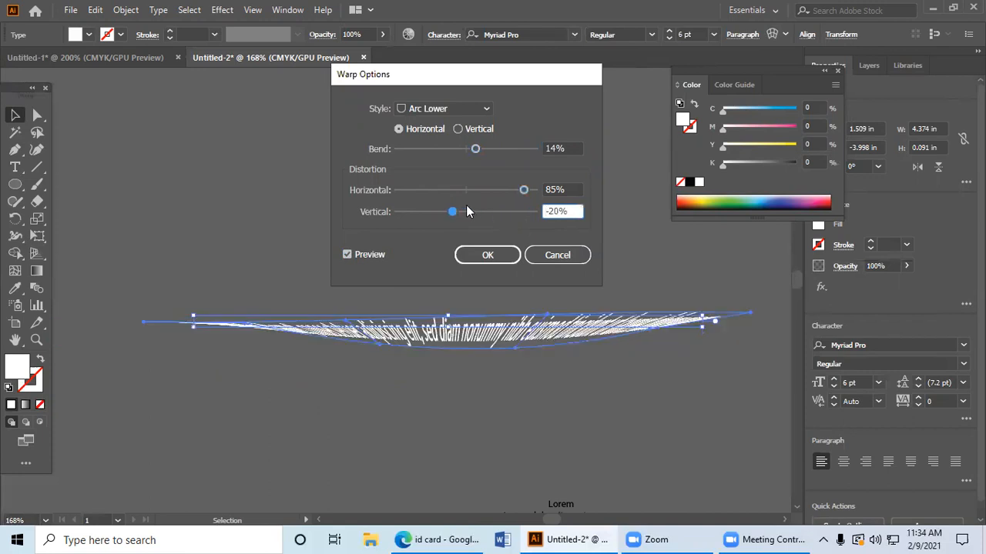
left_click(558, 255)
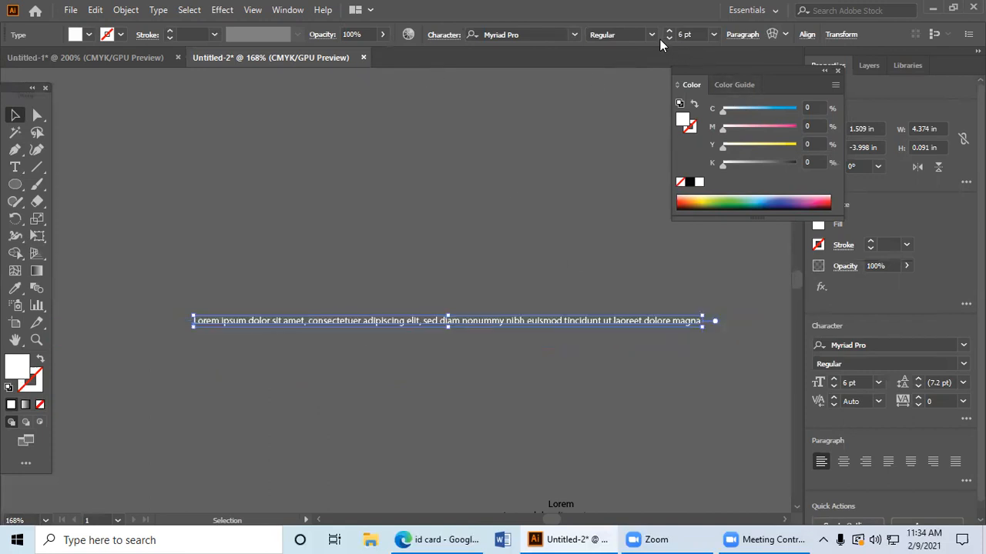
Step: Preview a vertical Flag warp on the text line with bend 60%, horizontal distortion 63% and vertical distortion -15%
left_click(772, 36)
left_click(462, 110)
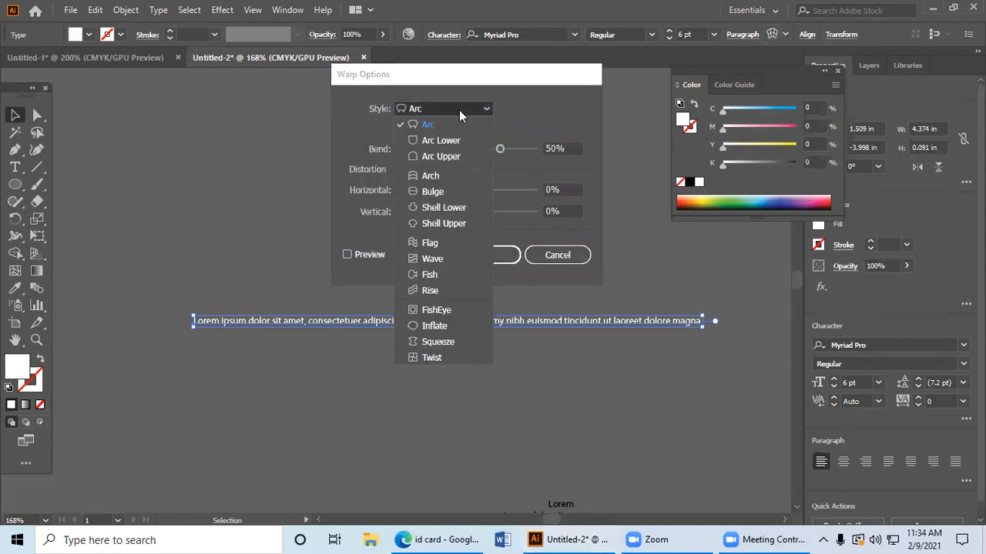
left_click(451, 245)
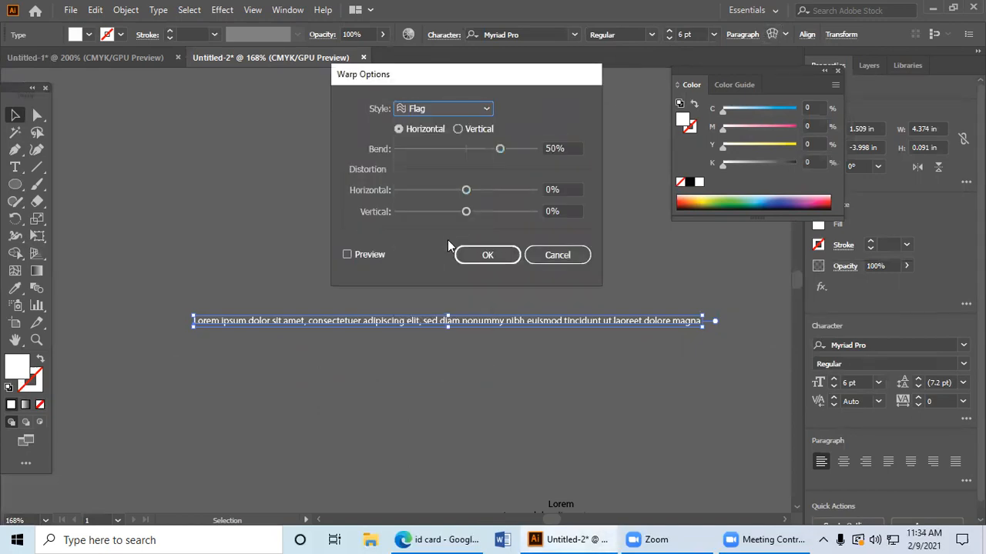
left_click(378, 255)
mouse_move(466, 190)
left_mouse_down()
mouse_move(479, 192)
mouse_move(462, 191)
left_mouse_up()
left_click_drag(500, 150, 410, 152)
left_click(508, 150)
left_click_drag(463, 191, 455, 214)
left_click_drag(510, 149, 402, 148)
left_click(486, 136)
left_click_drag(462, 149, 506, 149)
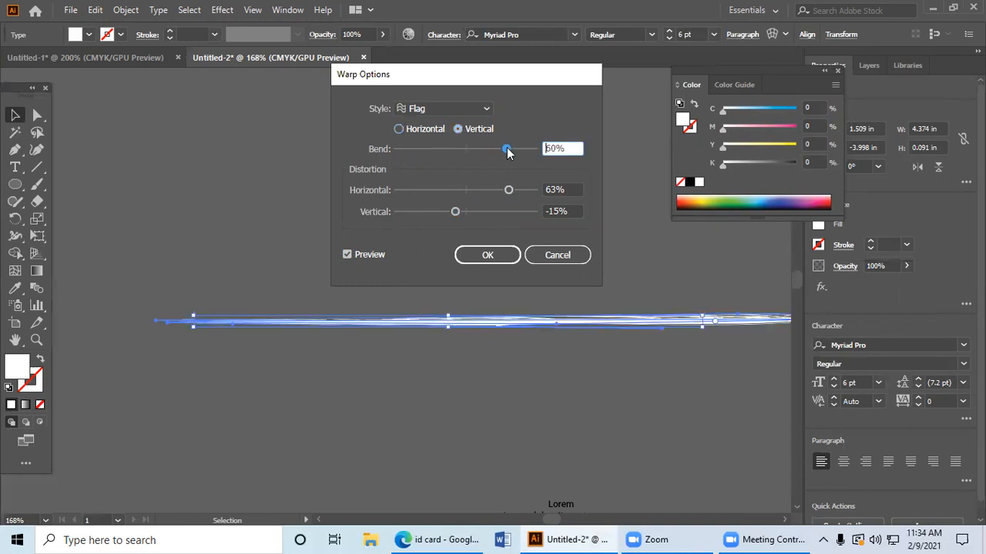
Step: Try the Inflate warp style on the text line, cancel the warp and deselect the text
left_click(485, 110)
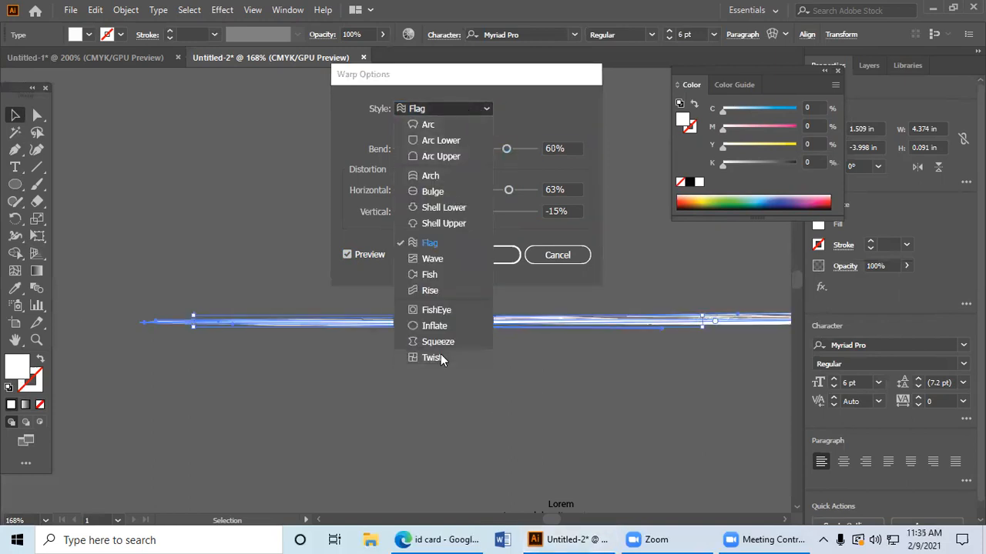
left_click(435, 326)
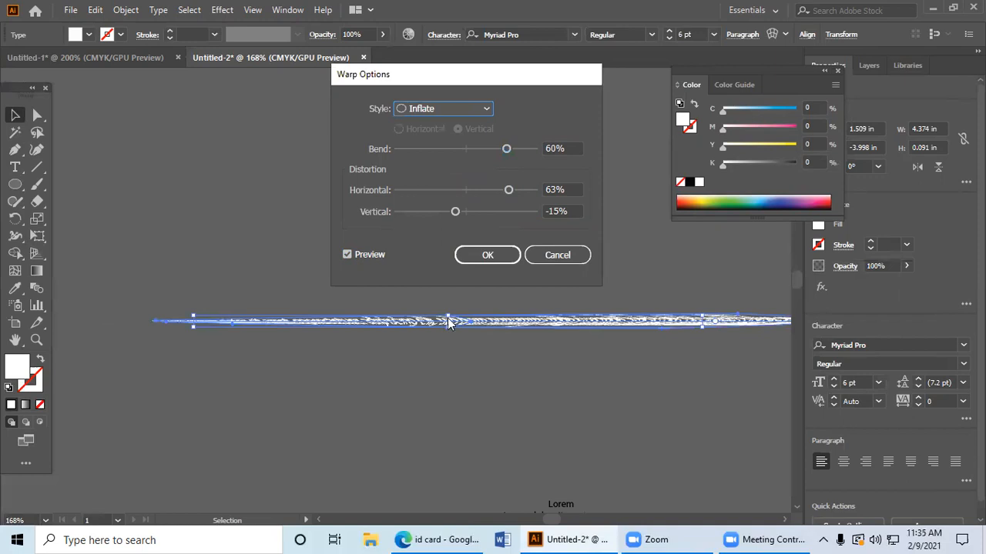
left_click(557, 256)
left_click(368, 277)
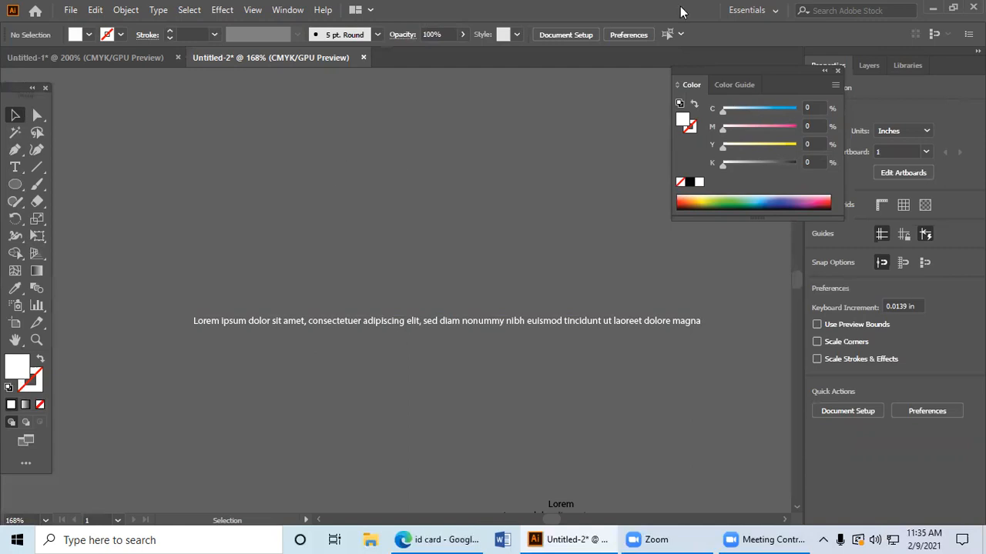
Step: Switch to the Edge browser and search Google for "qr code generator" in a new tab
key("alt+Tab")
left_click(539, 12)
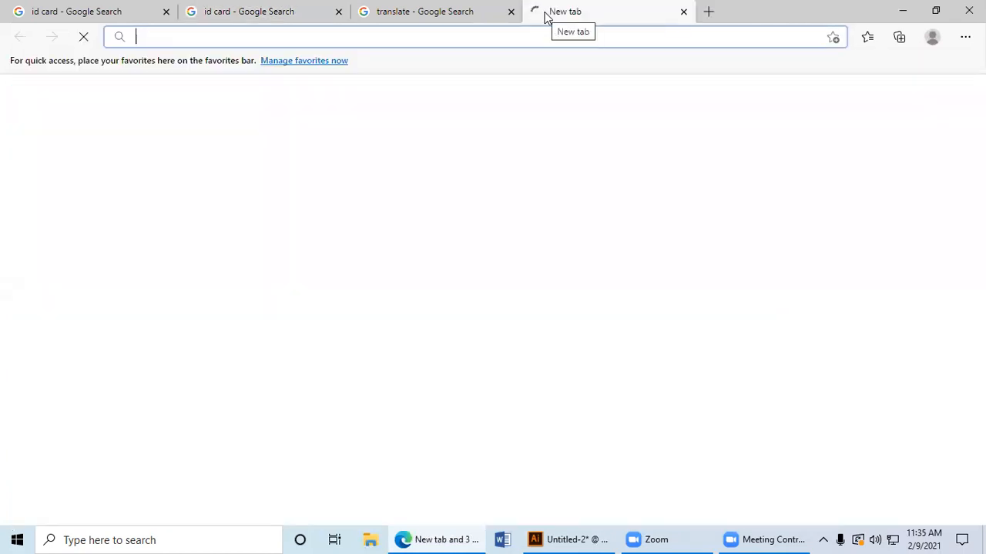
type("qr")
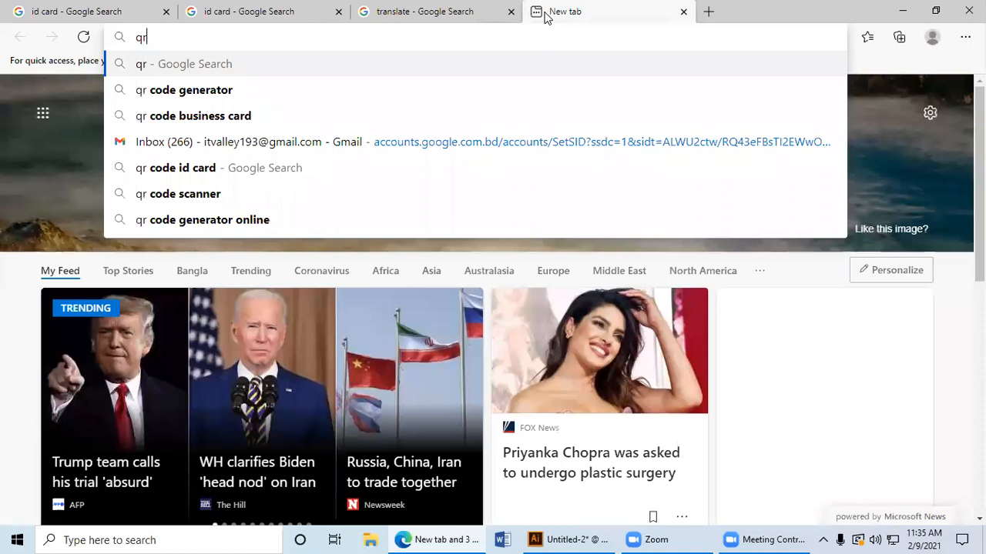
key("Down")
key("Return")
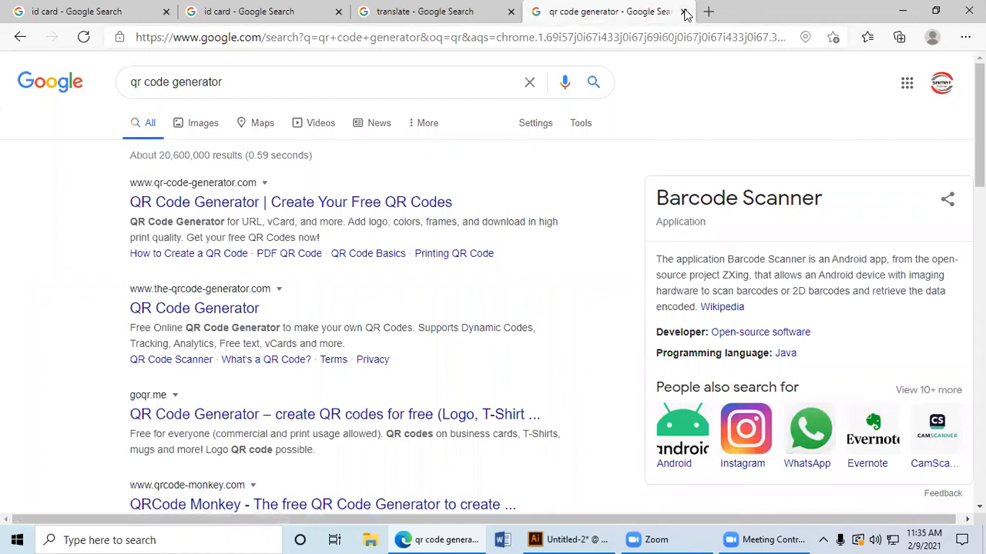
Step: Open Facebook from the shortcuts in another new browser tab
left_click(707, 11)
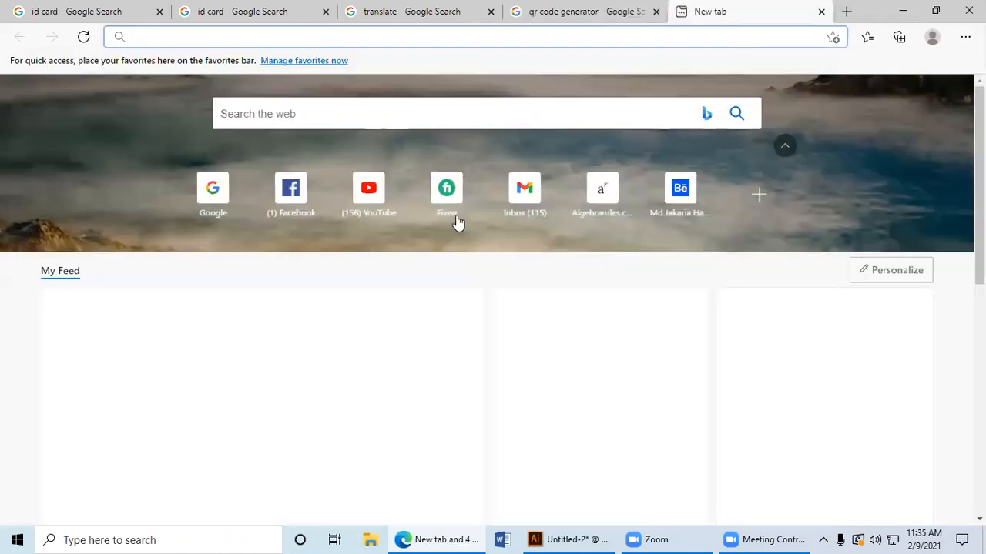
left_click(299, 204)
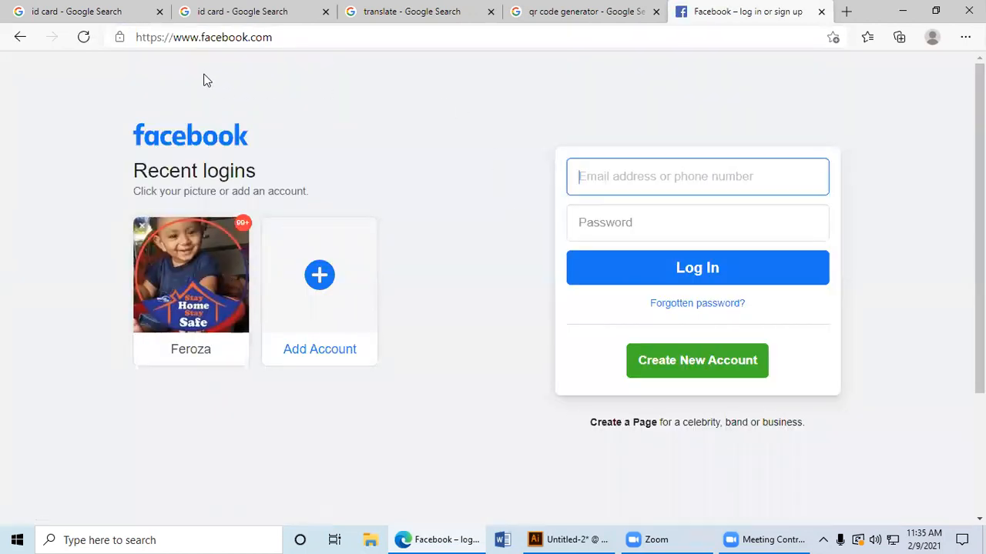
Step: Close the Facebook tab, open YouTube in a new tab and go to the channel behind the COMBO 10 (Class 6) video
left_click(821, 12)
left_click(709, 13)
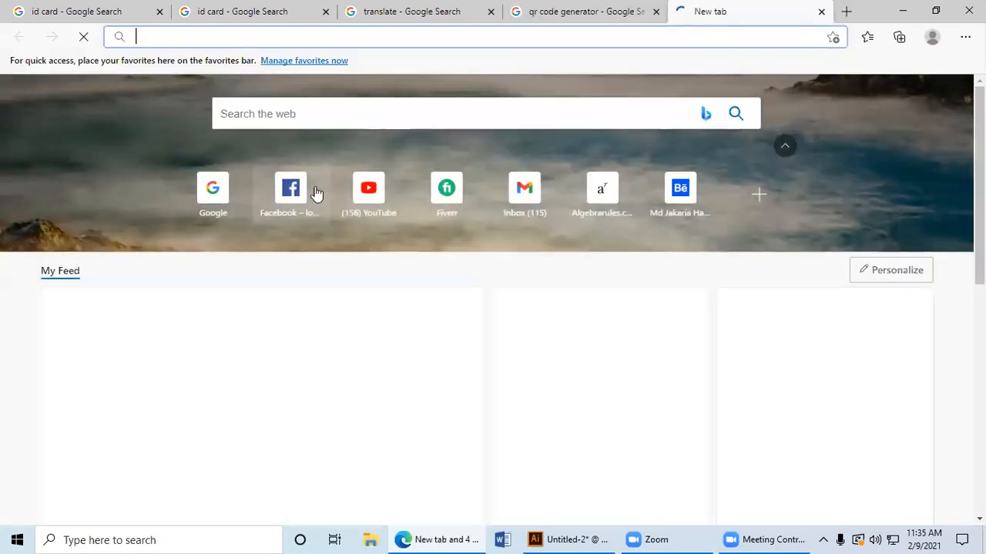
left_click(379, 206)
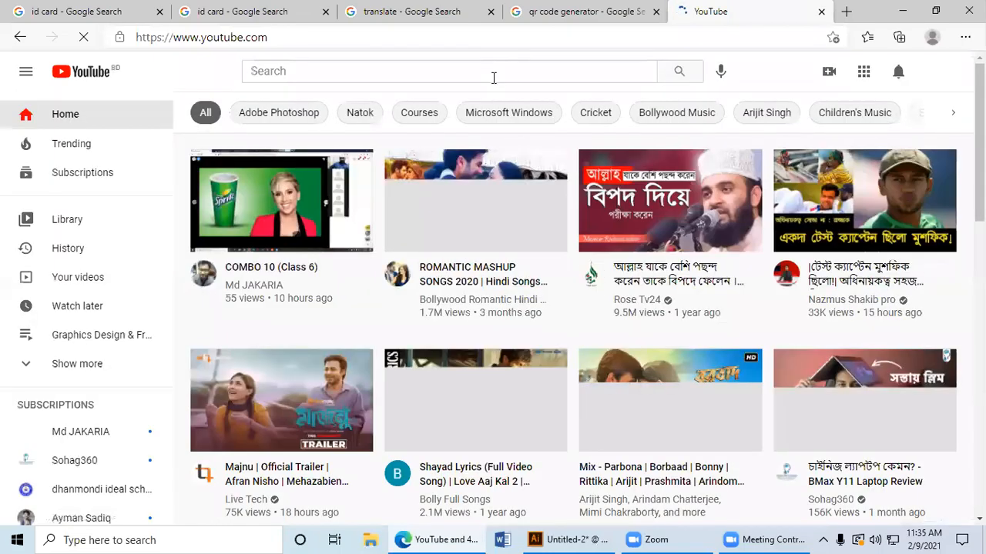
left_click(496, 78)
left_click(203, 273)
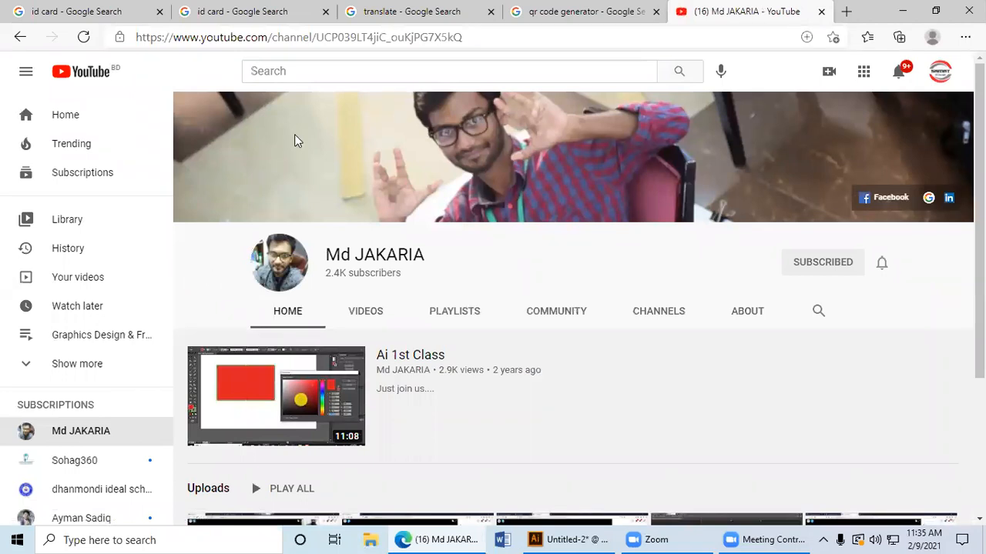
Step: Copy the full web address of the open YouTube channel page
left_click(372, 42)
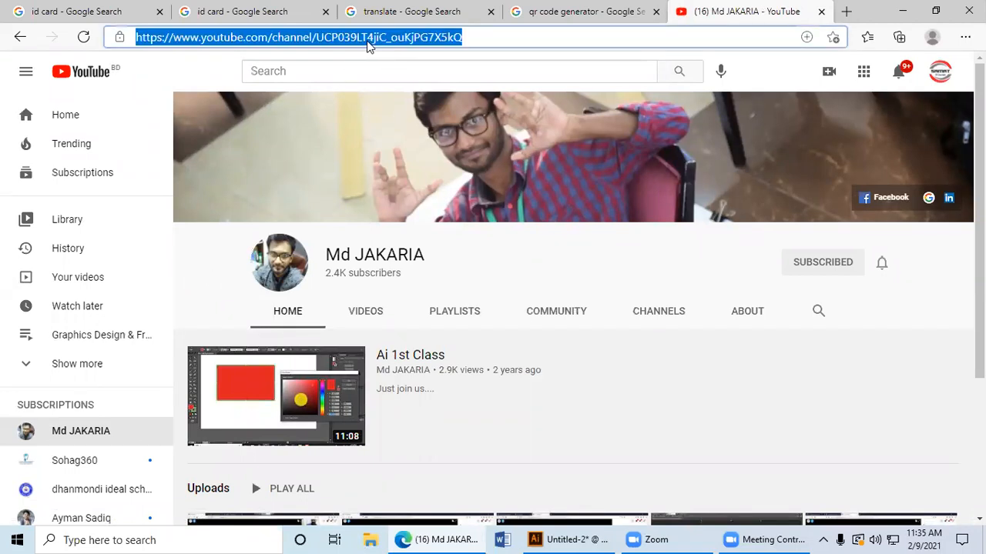
right_click(372, 43)
left_click(431, 163)
Step: Open qr-code-generator.com from the Google results and create a URL-type QR code from the copied YouTube channel link
left_click(560, 12)
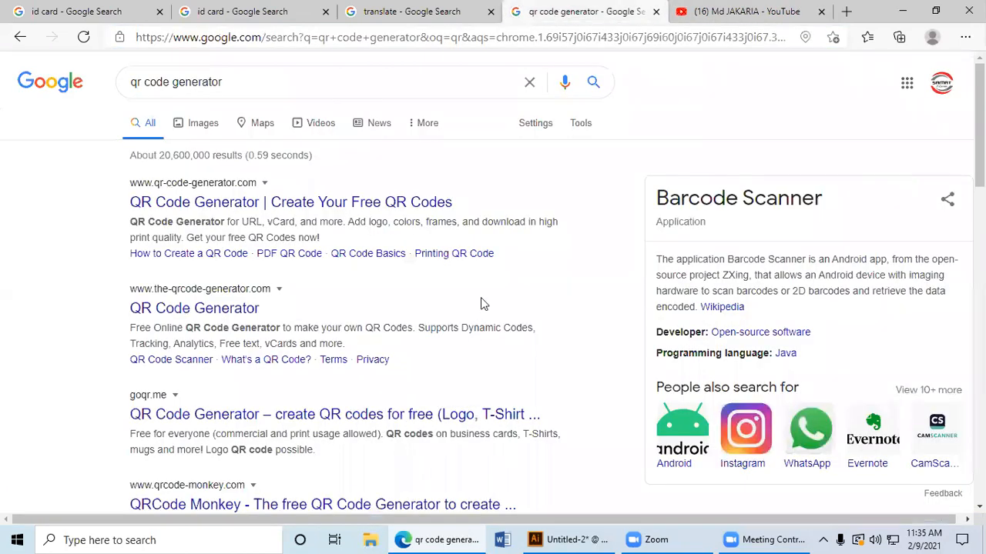
left_click(229, 208)
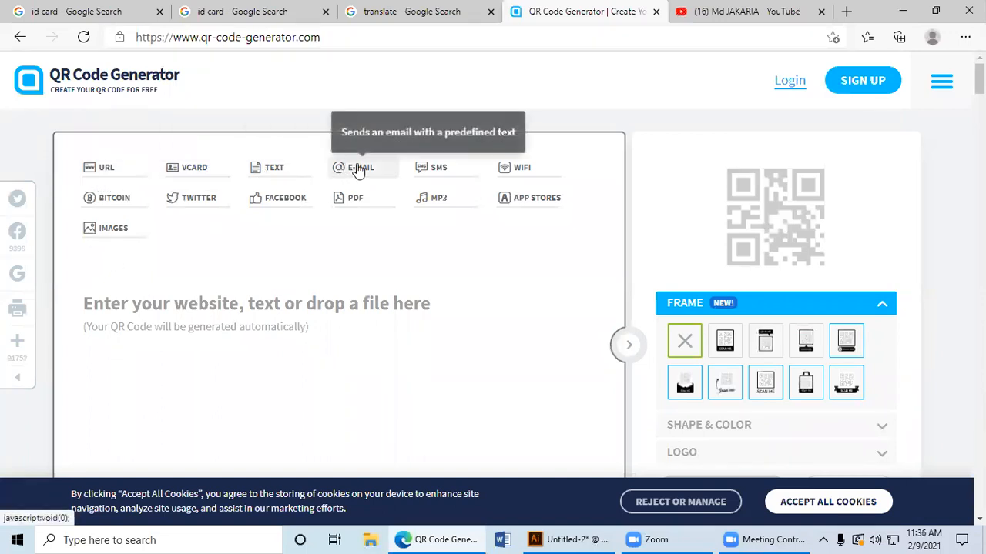
left_click(106, 171)
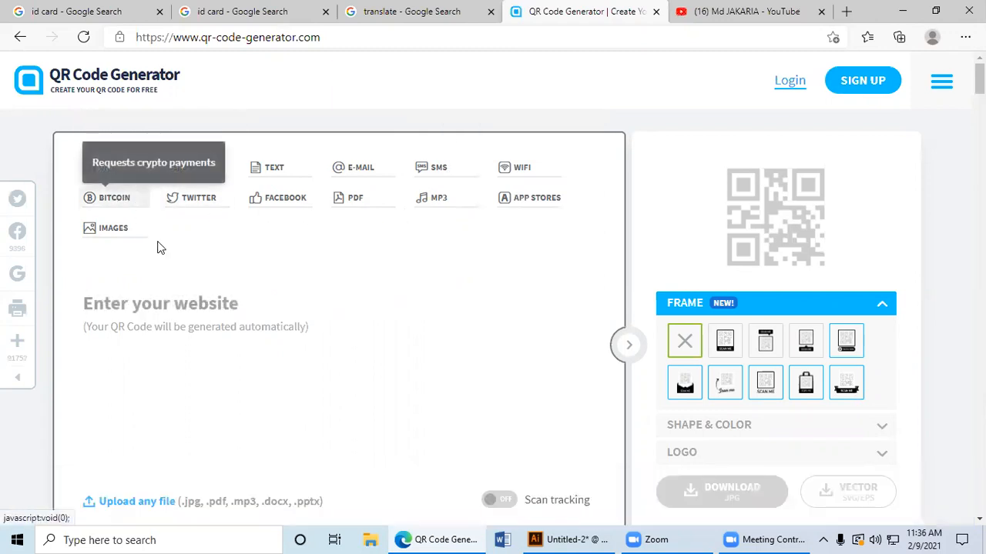
right_click(143, 316)
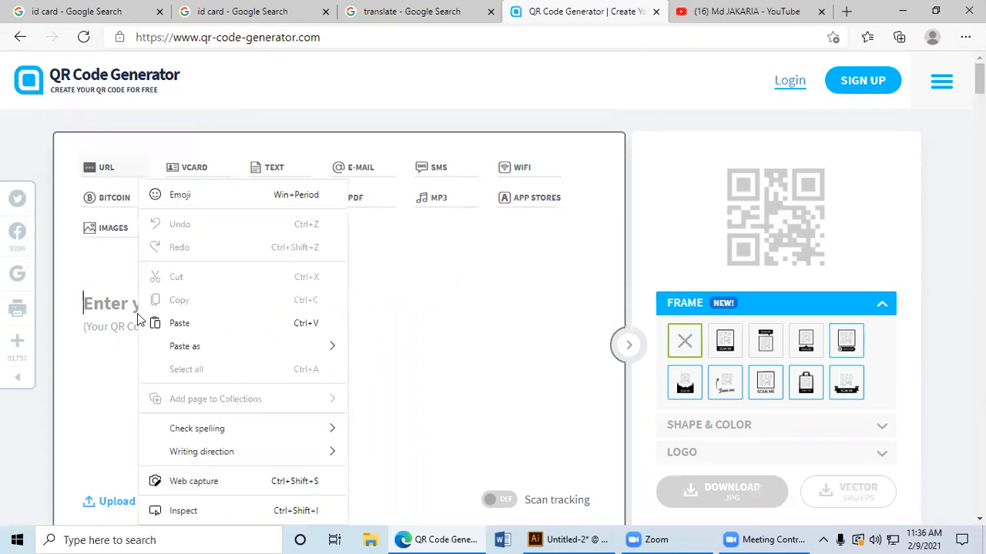
left_click(154, 323)
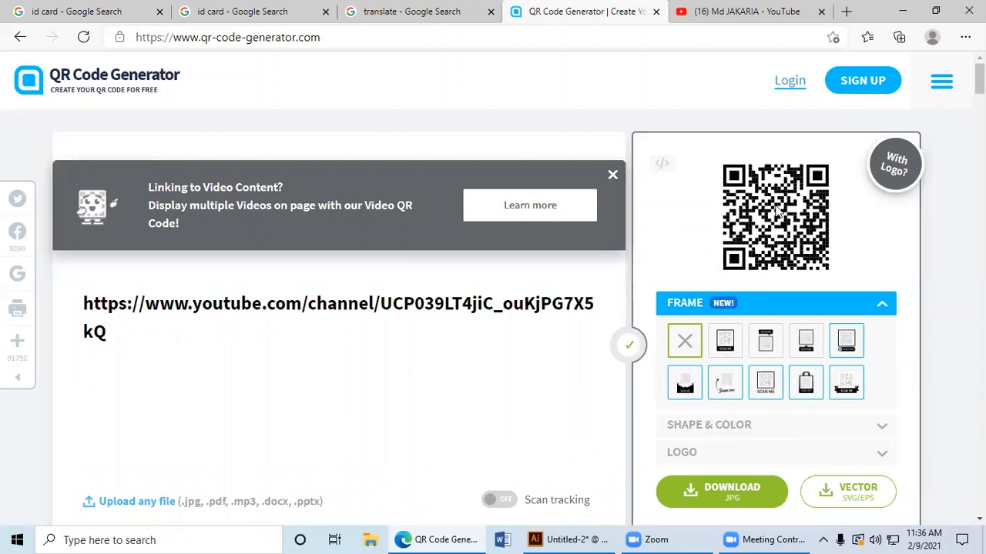
Step: Download the frameless QR code of the YouTube channel link as a JPG
scroll(717, 378, "down", 3)
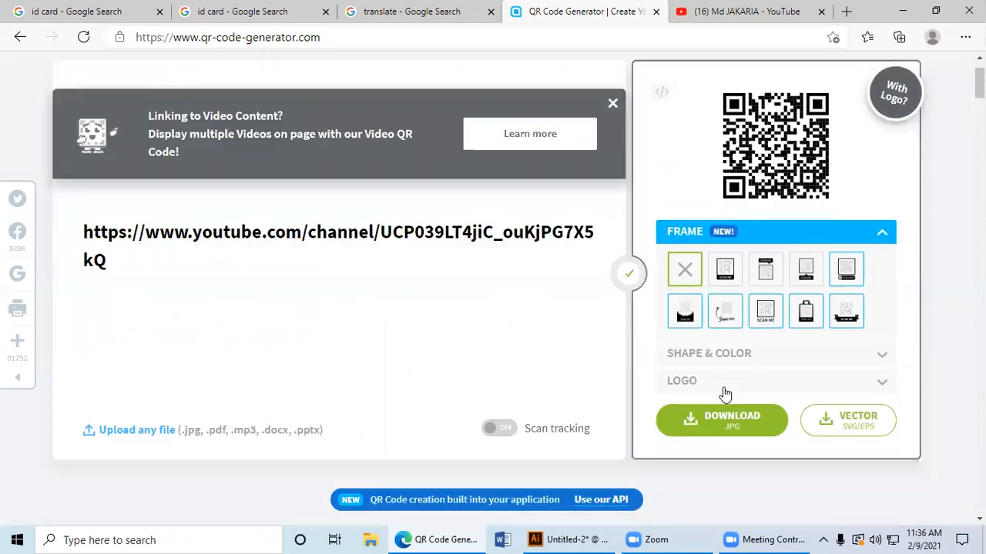
scroll(716, 399, "up", 2)
scroll(716, 399, "up", 1)
scroll(716, 401, "down", 2)
left_click(736, 352)
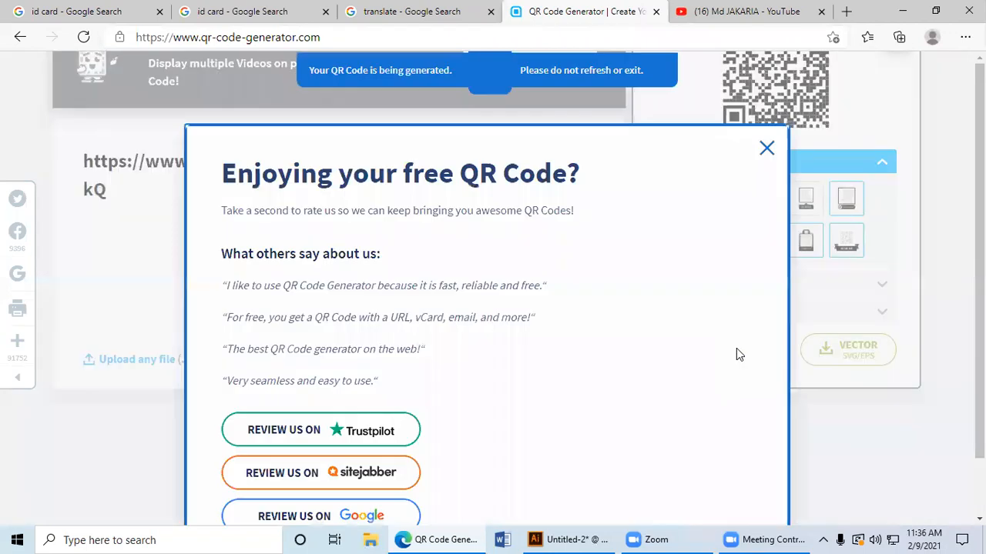
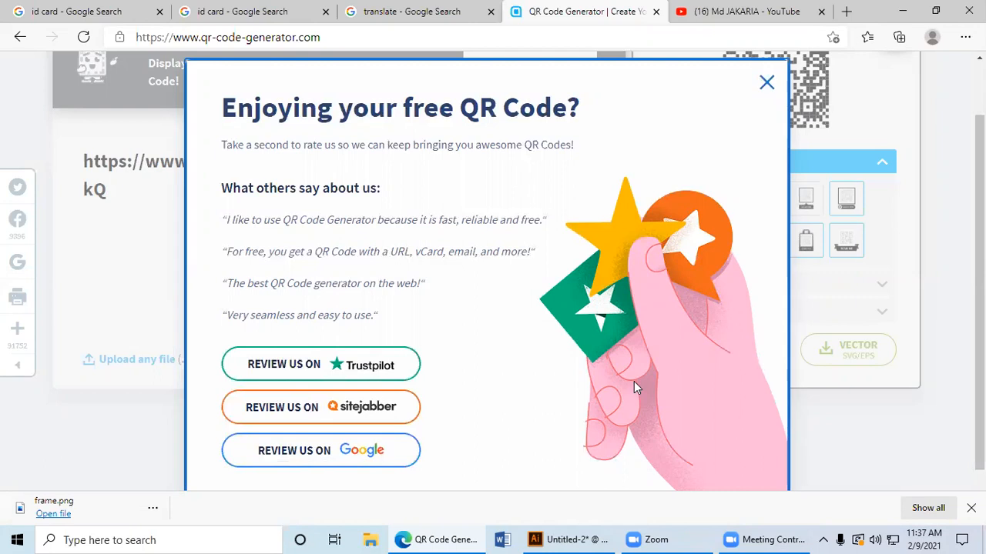
Step: Dismiss the review request covering the QR Code Generator page
scroll(509, 422, "down", 1)
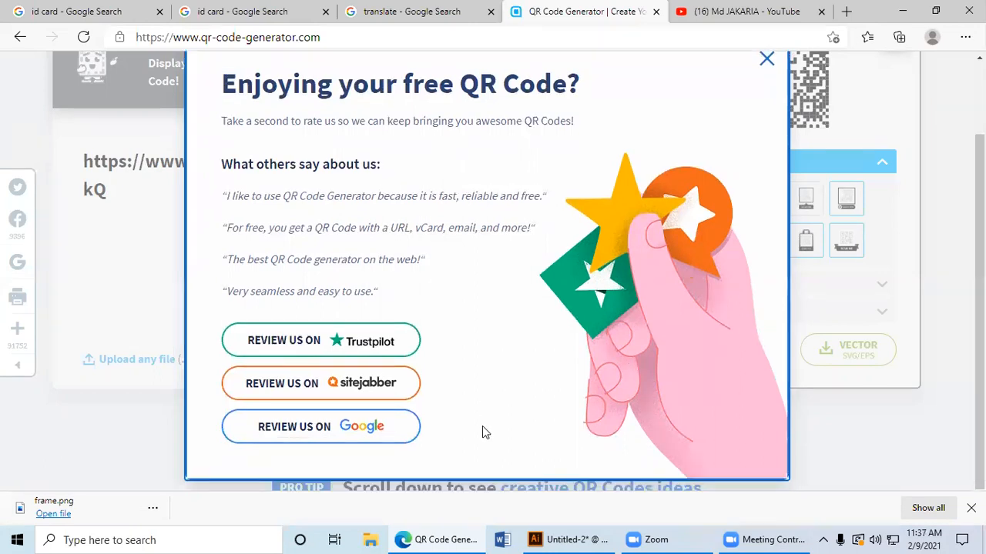
scroll(416, 414, "up", 1)
scroll(392, 429, "up", 1)
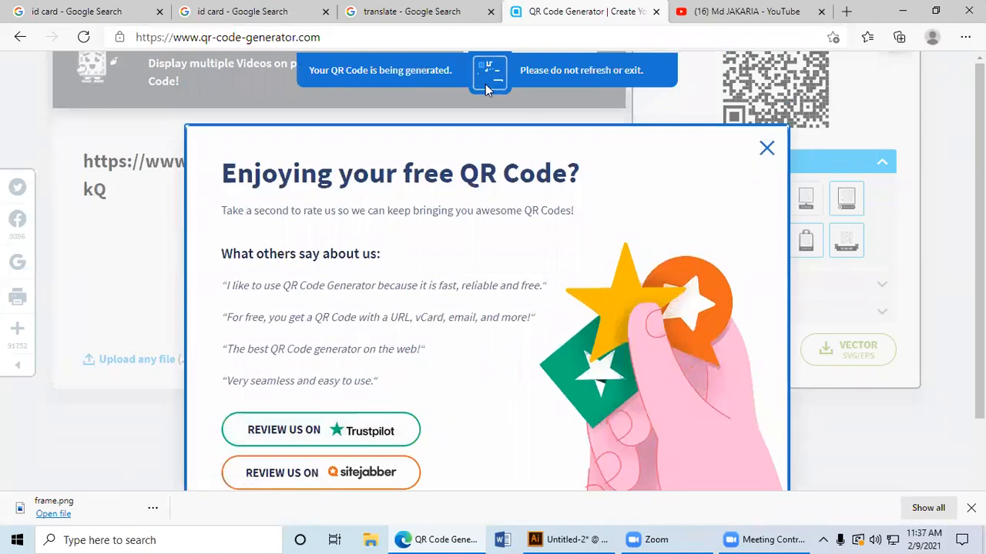
left_click(765, 151)
scroll(681, 388, "up", 2)
scroll(681, 388, "down", 2)
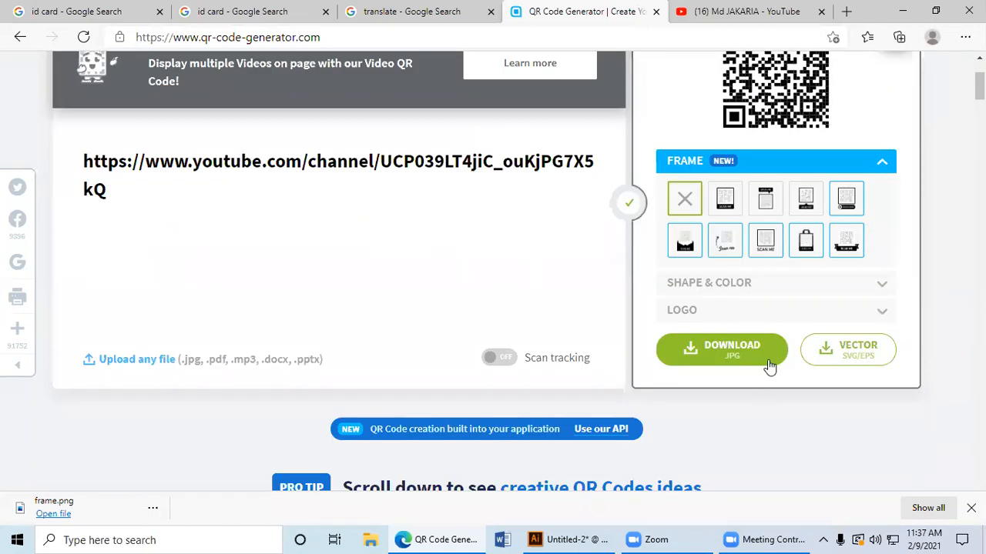
Step: Try to download the QR code as a vector file and again as a JPG, dismissing the sign-up offers
left_click(851, 356)
scroll(581, 418, "down", 1)
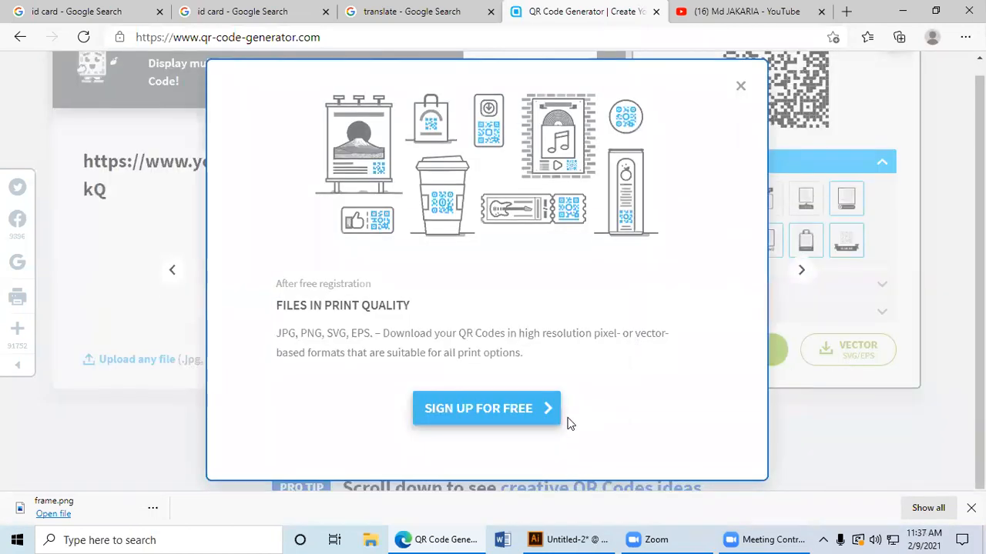
left_click(738, 87)
scroll(750, 266, "up", 2)
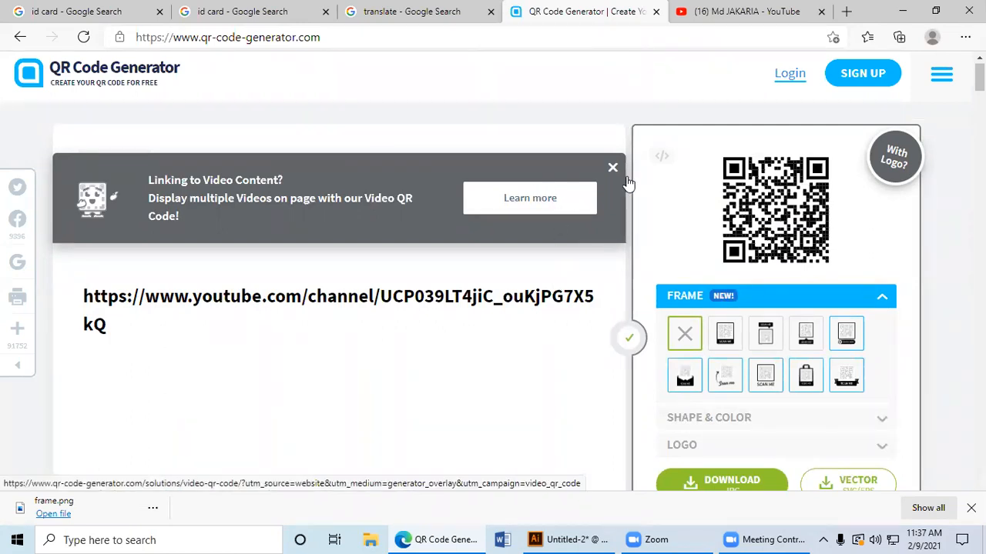
scroll(710, 227, "down", 3)
left_click(735, 289)
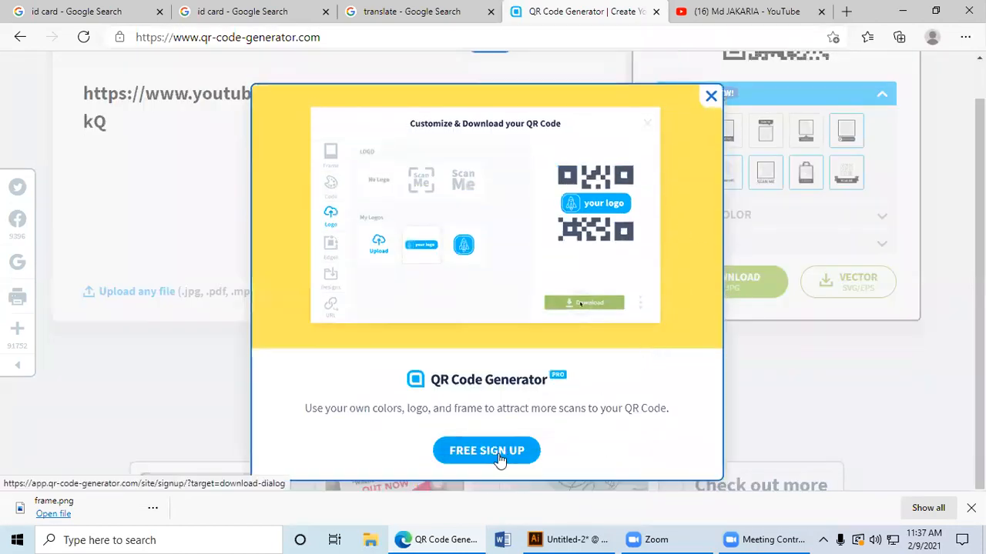
left_click(709, 97)
Step: Go back to the Google results for QR code generators and open the-qrcode-generator.com
left_click(11, 44)
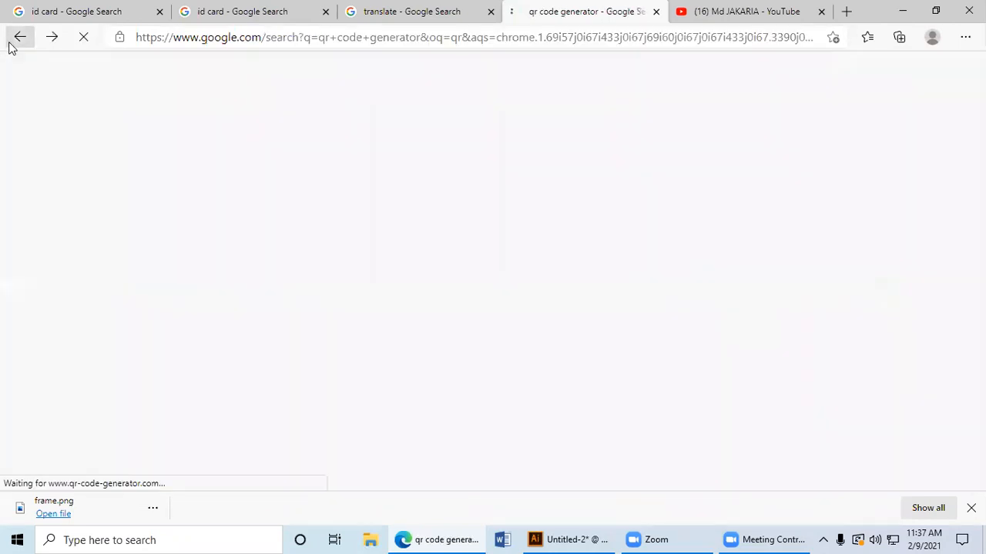
scroll(189, 319, "down", 2)
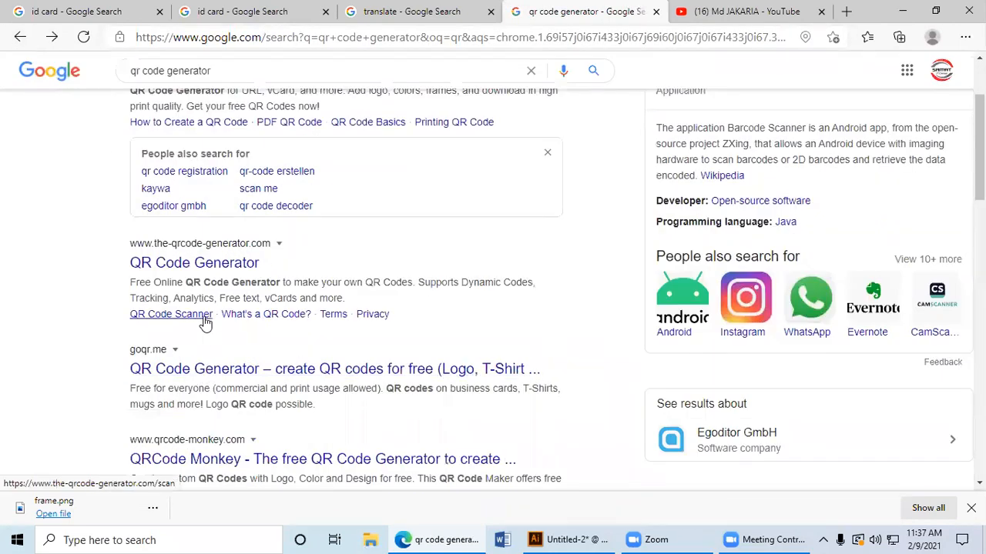
left_click(196, 265)
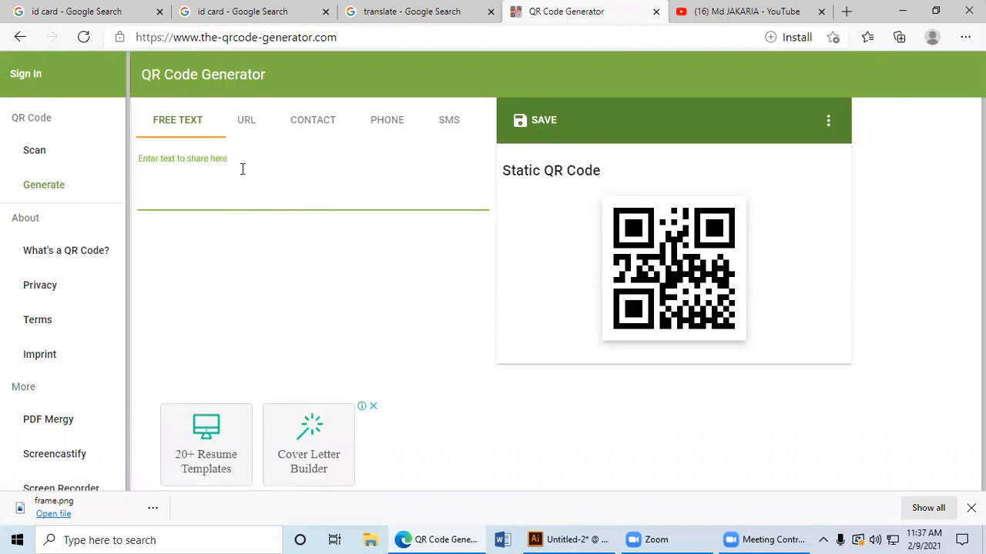
Step: Create a URL-type QR code from the copied YouTube channel link and shorten the link
left_click(246, 124)
type("https://www.youtube.com/channel/UCP039LT4jiC_ouKjPG7X5kQ")
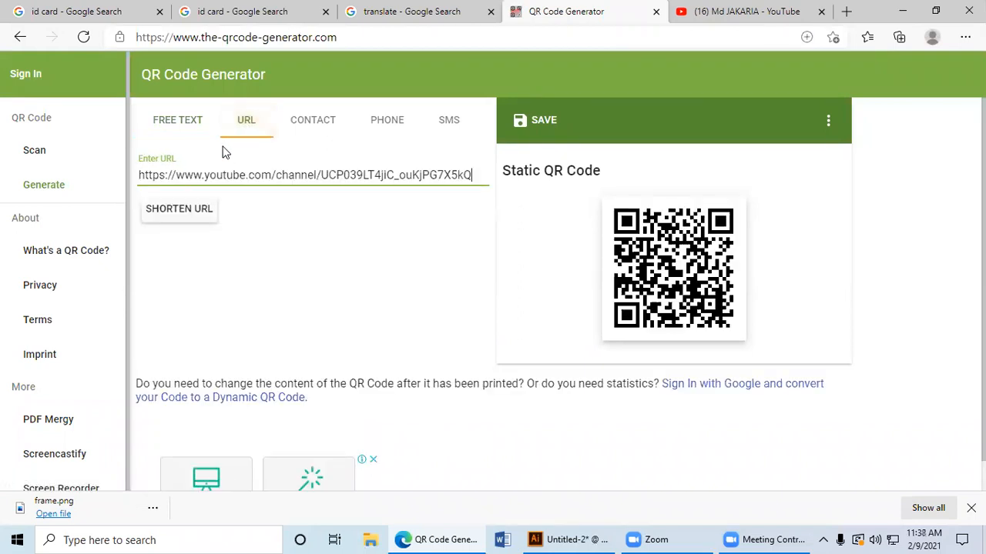
left_click(203, 214)
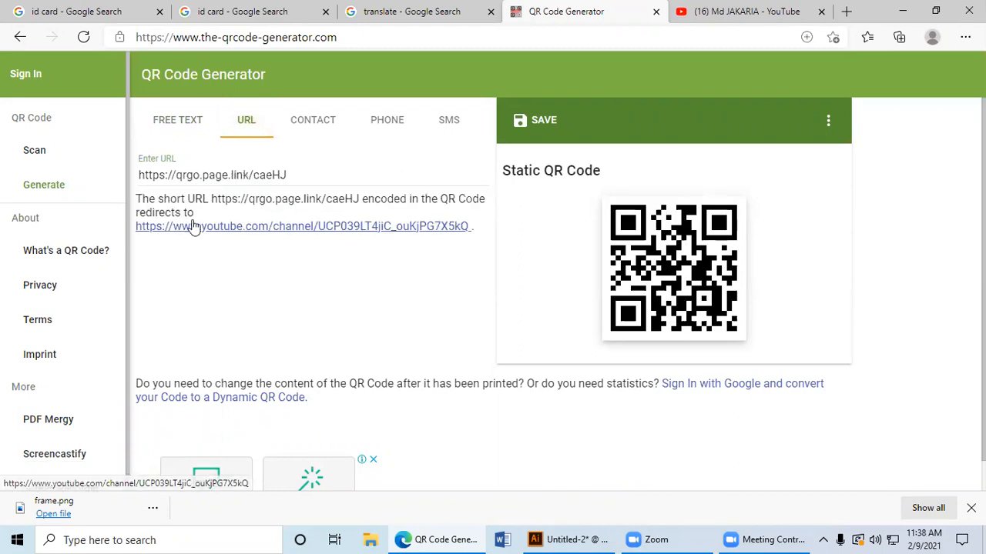
scroll(593, 266, "down", 1)
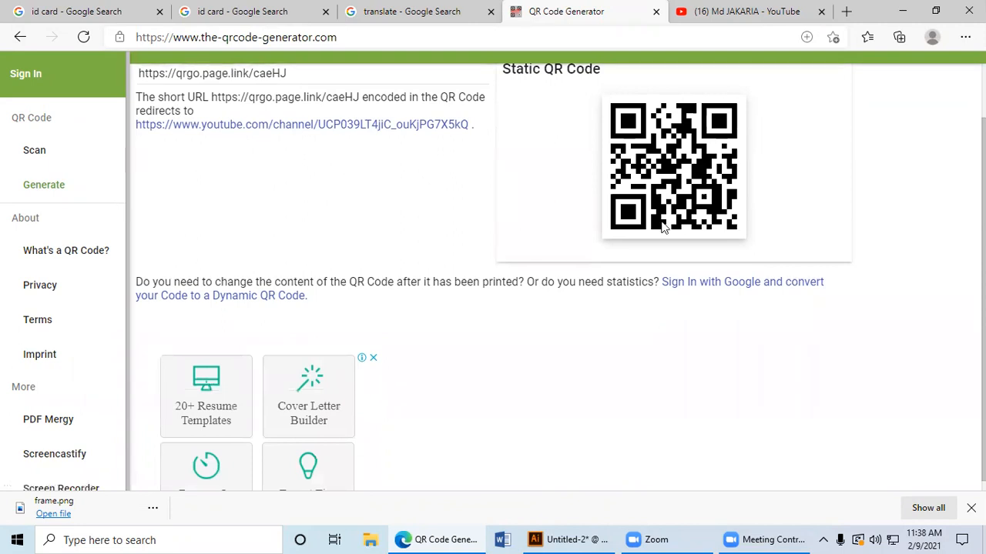
scroll(670, 202, "up", 1)
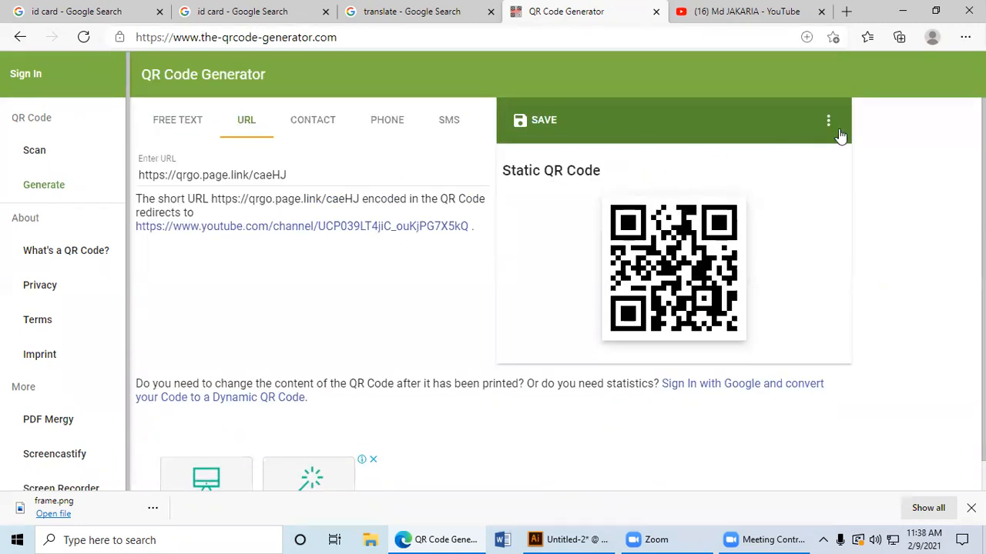
Step: Show the QR code's margin and size options and compare the free-text form with the URL form
left_click(830, 122)
scroll(769, 345, "down", 2)
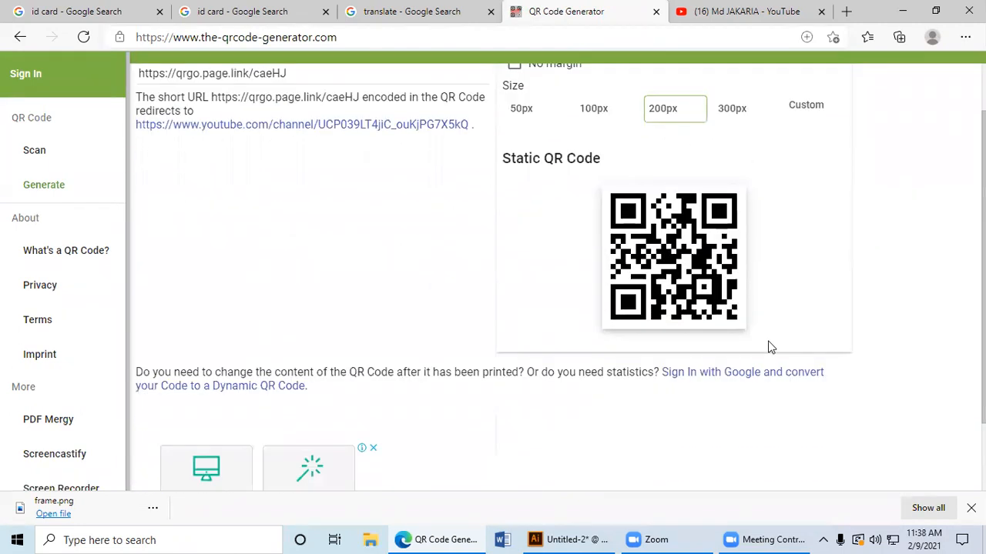
scroll(769, 345, "up", 2)
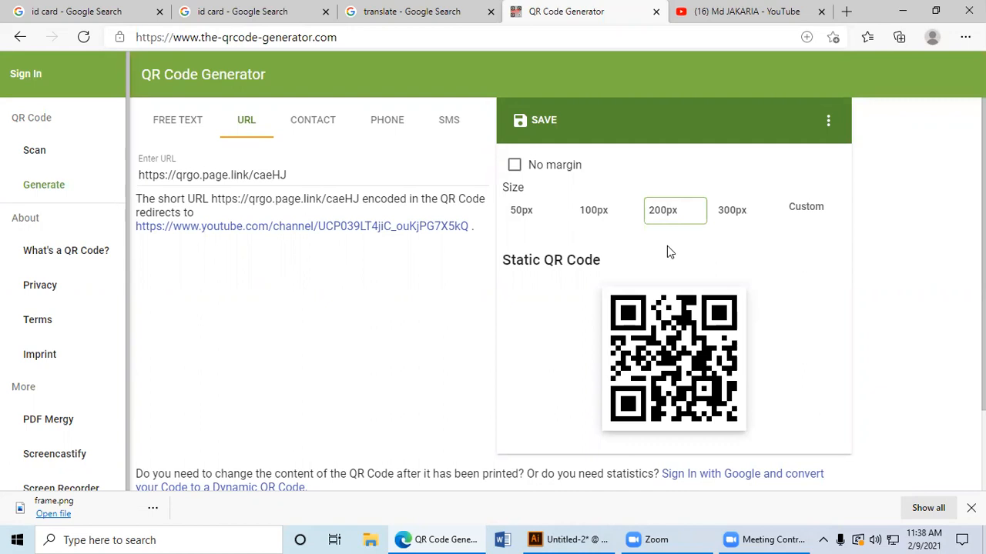
left_click(179, 125)
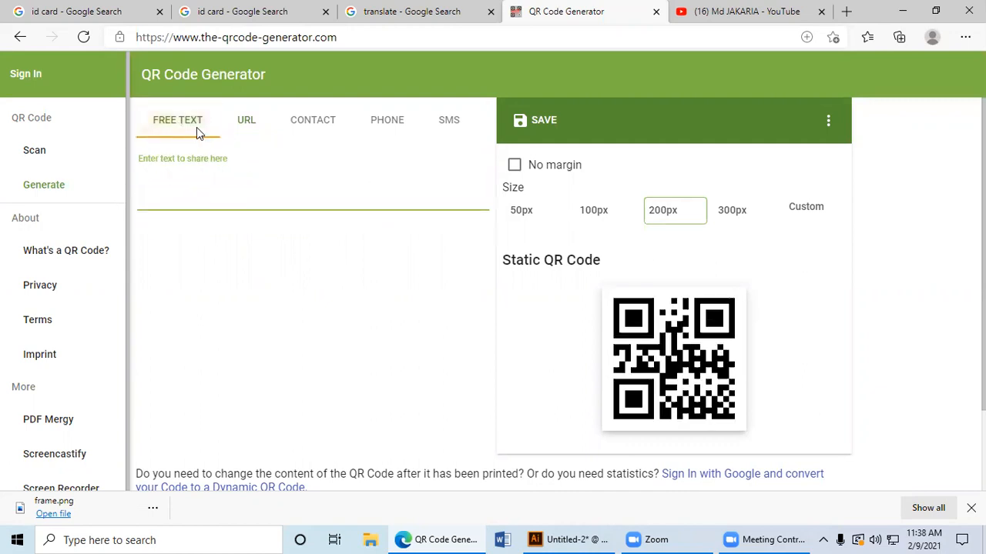
left_click(242, 137)
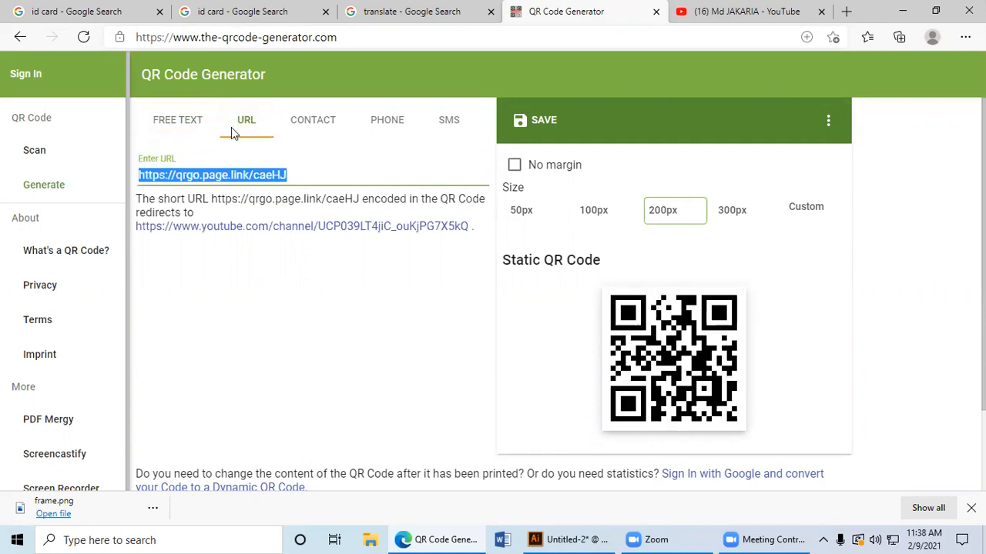
left_click(235, 136)
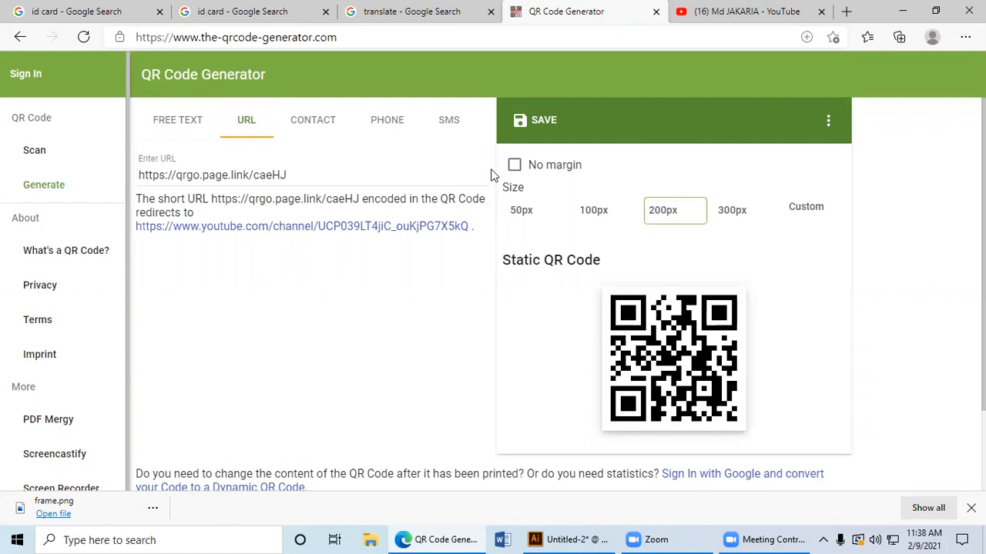
Step: Try the No margin option on the QR code and turn it off again
left_click(515, 166)
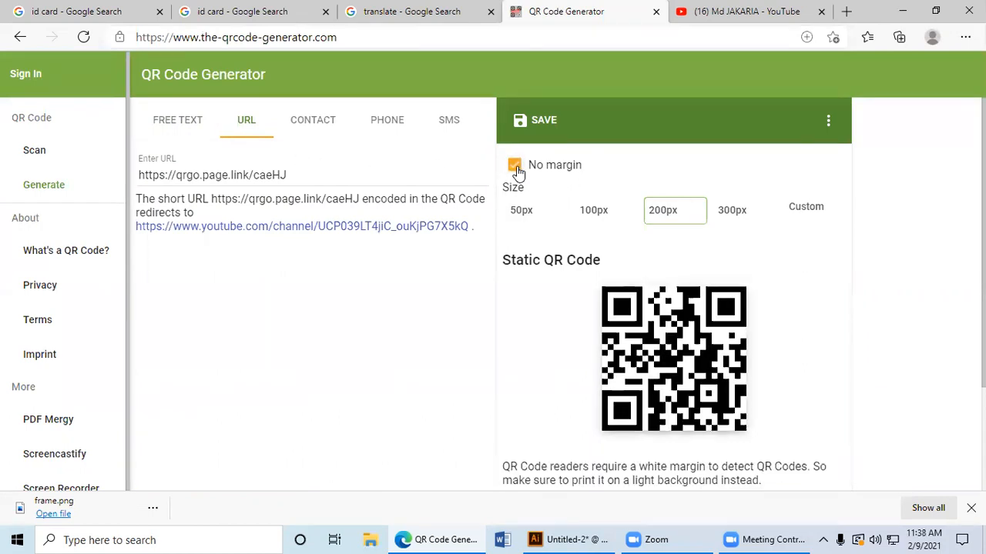
left_click(515, 166)
left_click(515, 167)
left_click(515, 167)
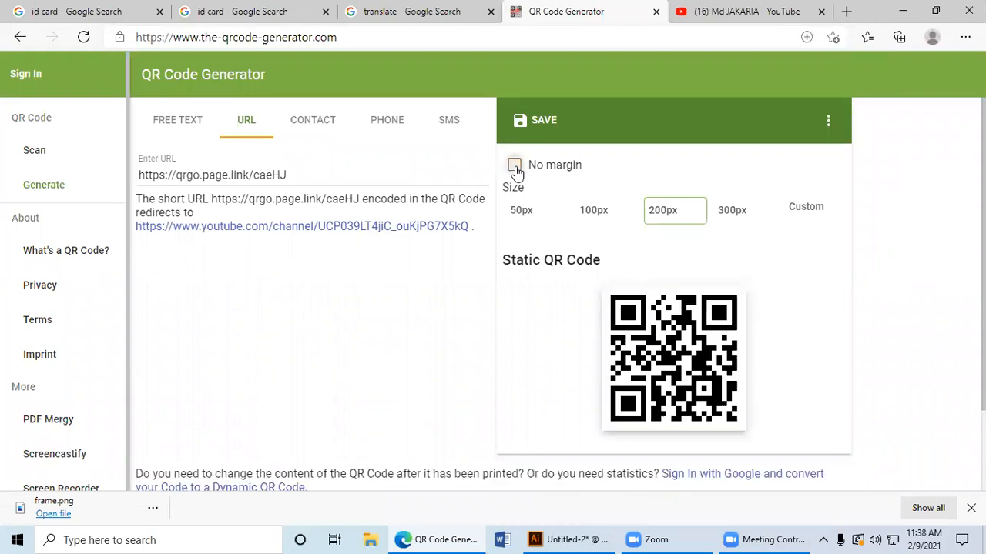
left_click(515, 167)
left_click(830, 123)
left_click(830, 123)
left_click(830, 123)
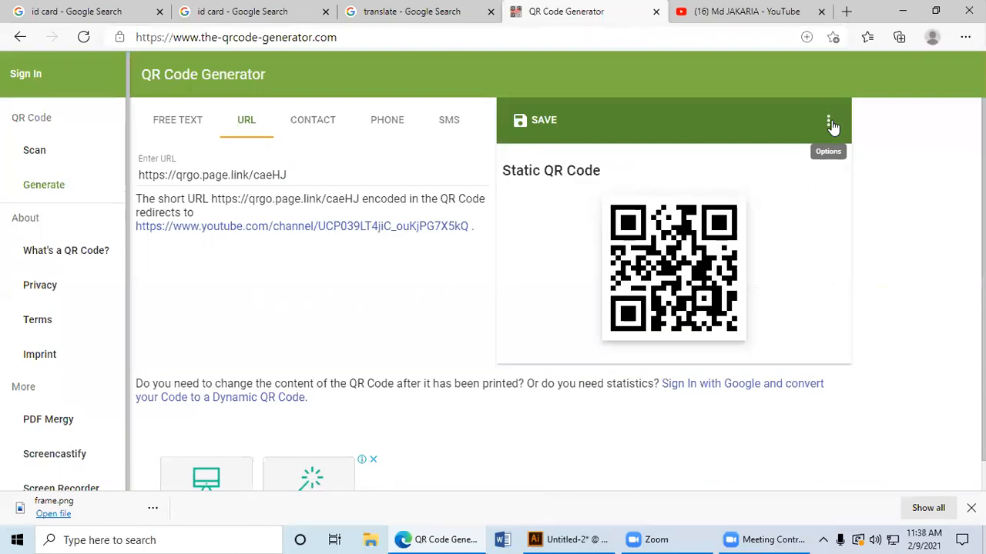
left_click(830, 123)
left_click(831, 125)
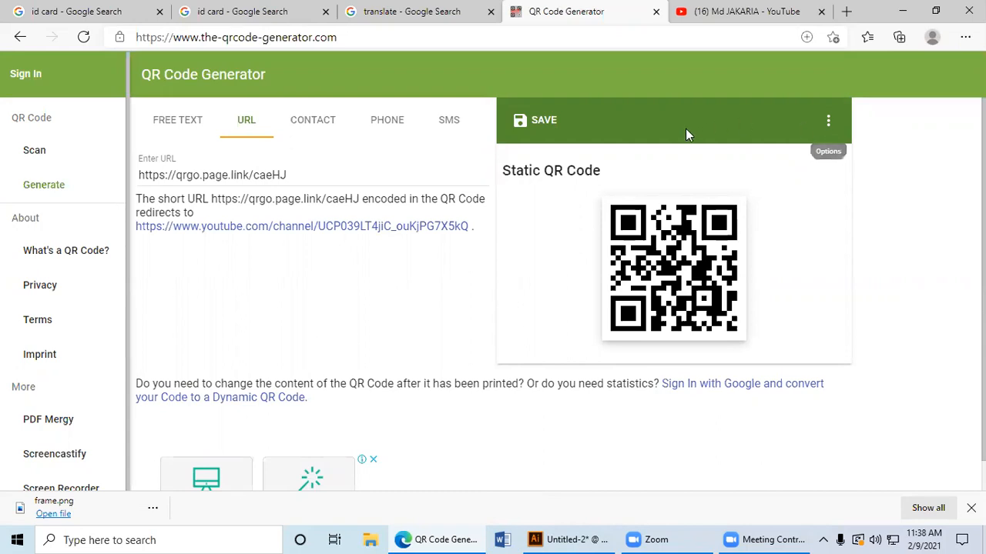
scroll(682, 143, "down", 2)
scroll(670, 165, "up", 2)
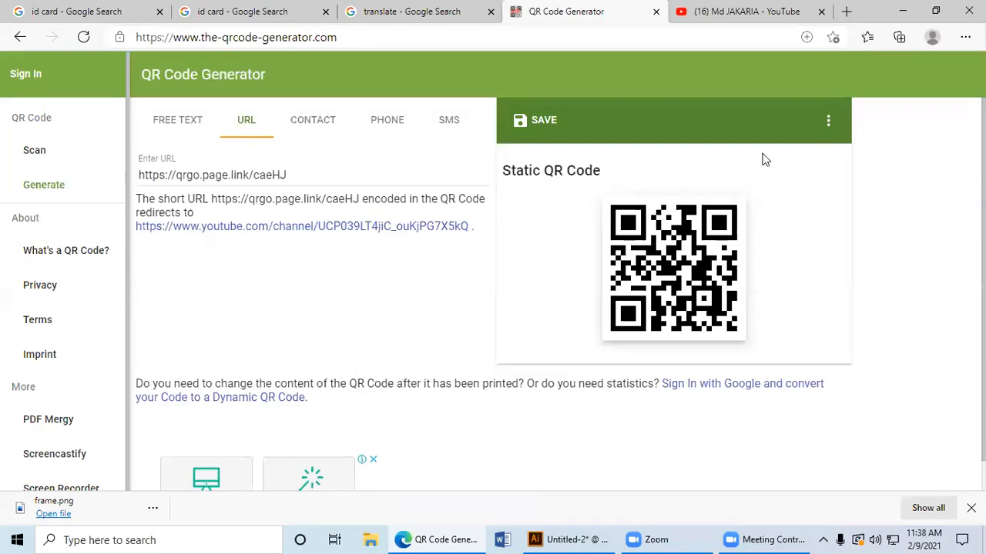
left_click(828, 121)
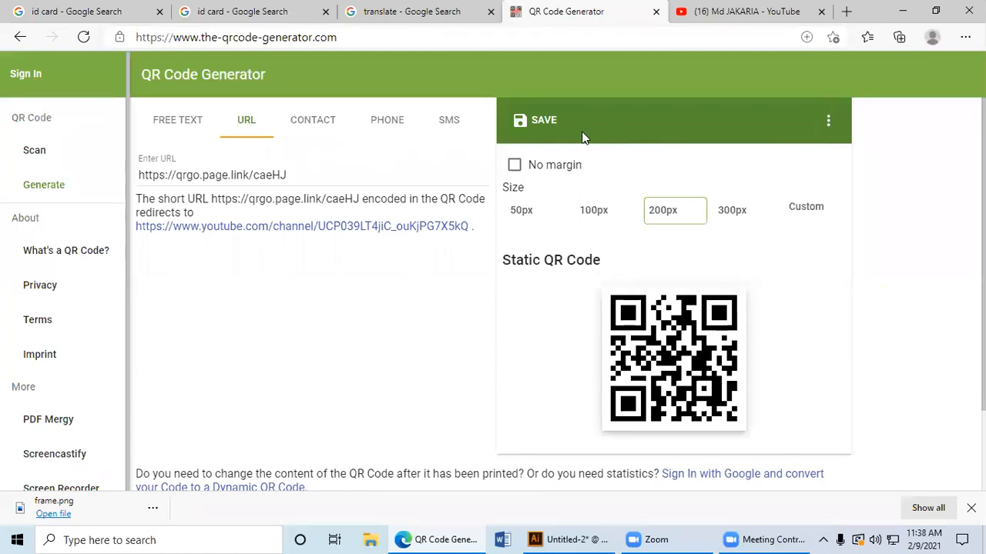
Step: Save the QR code in EPS format with the filename qr and open the downloaded file in Illustrator
left_click(541, 120)
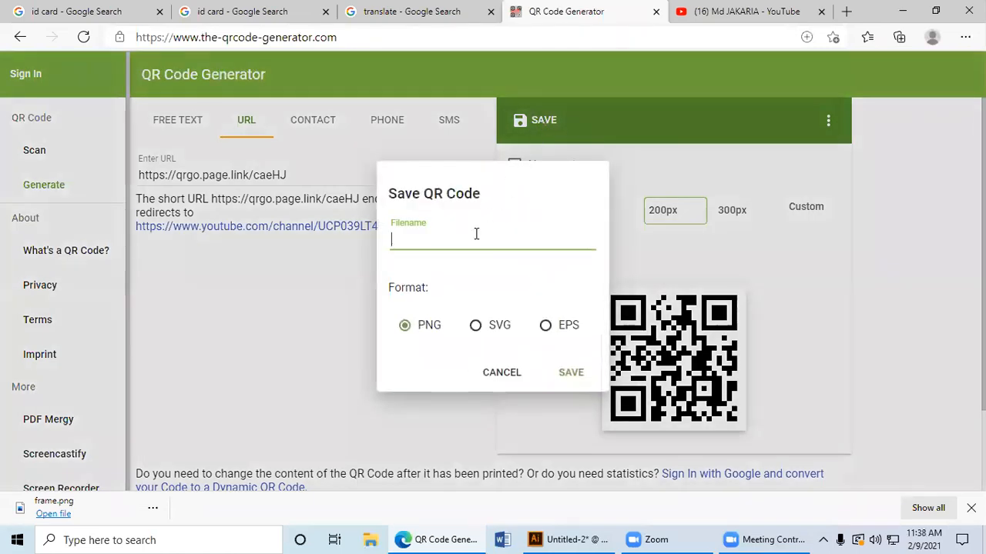
type("qw")
left_click(546, 328)
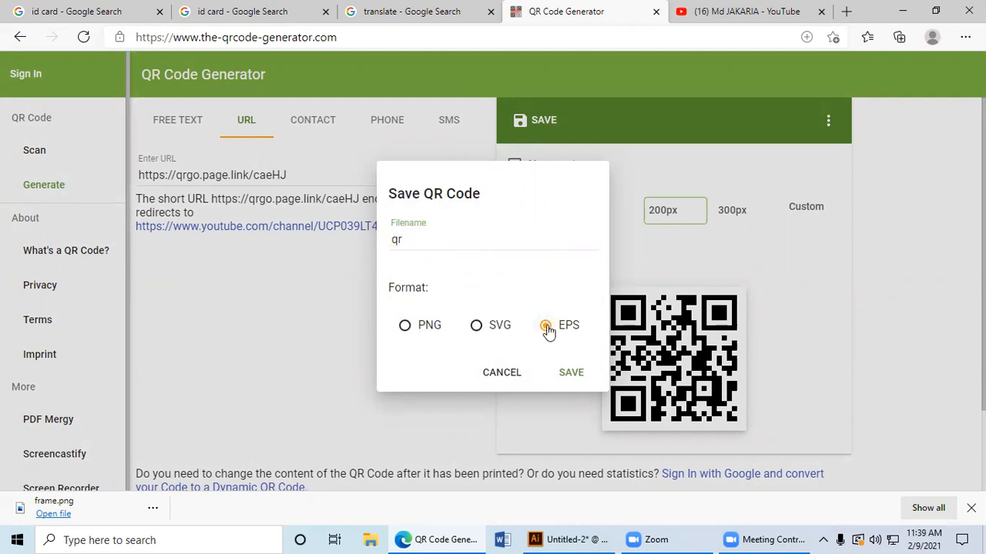
left_click(572, 373)
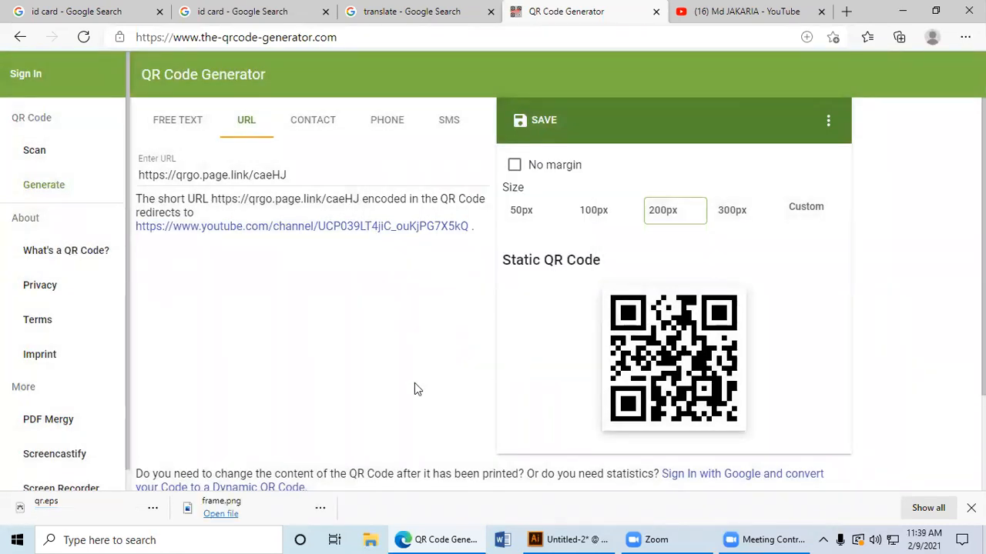
left_click(104, 520)
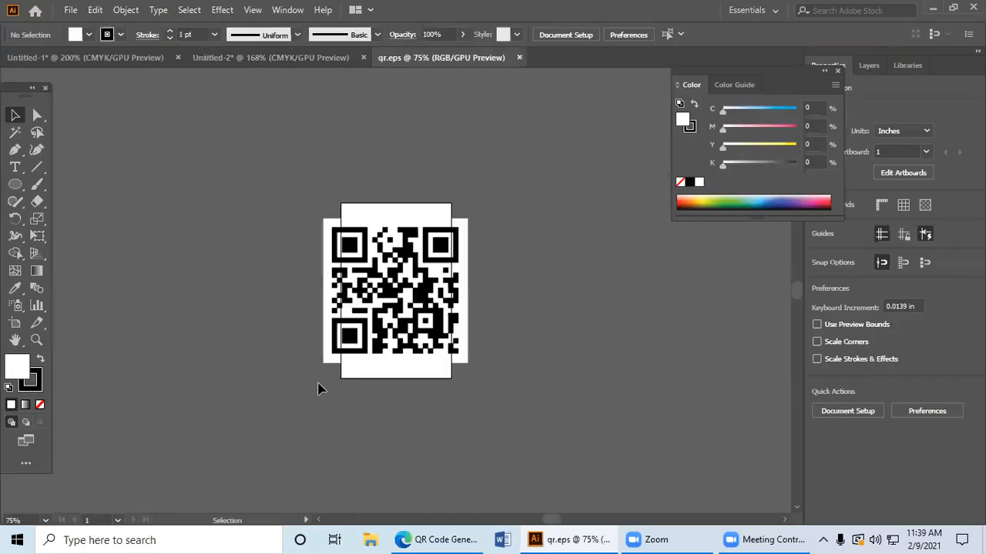
Step: Move the QR code off the artboard and enlarge it to about 4.67 in square
left_click_drag(385, 329, 168, 278)
left_click(279, 374)
key("space")
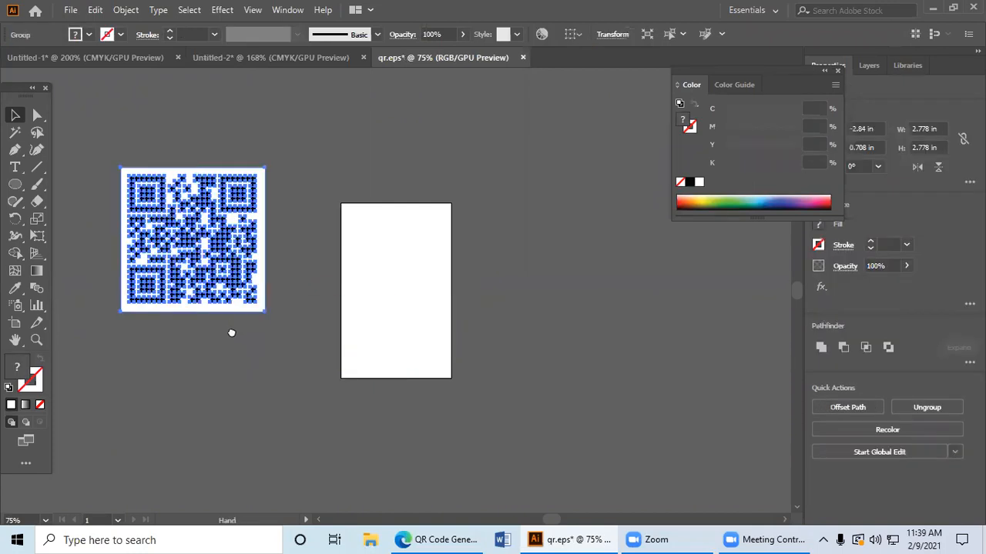
left_click_drag(231, 331, 507, 351)
left_click_drag(394, 330, 245, 405)
key("space")
left_click_drag(510, 360, 336, 330)
left_click(559, 277)
Step: Ungroup the QR code and select only its white background square
left_click(385, 260)
right_click(380, 262)
left_click(420, 385)
left_click(499, 365)
left_click(482, 351)
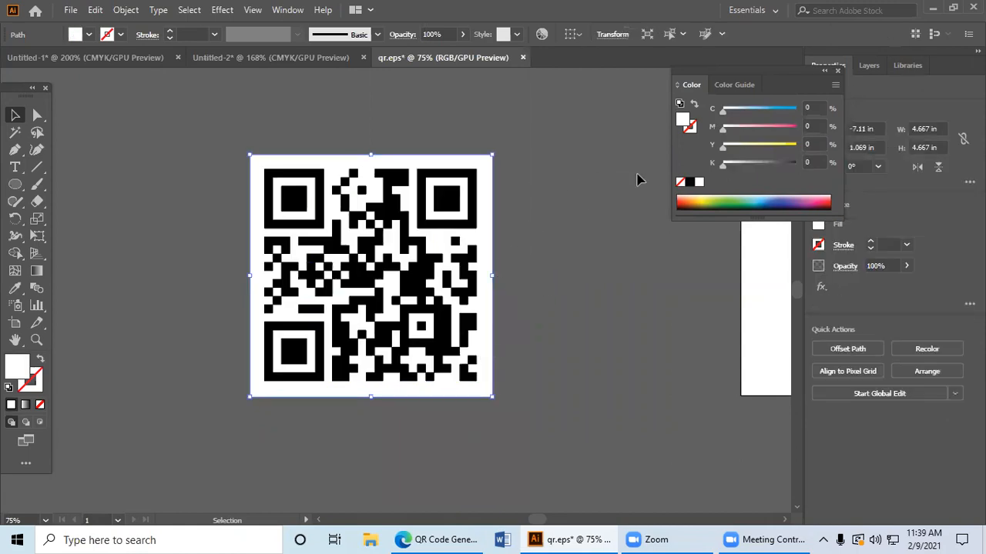
Step: Try yellow, green, light blue and teal fills on the QR code's background square
left_click(703, 198)
left_click(724, 198)
left_click(740, 197)
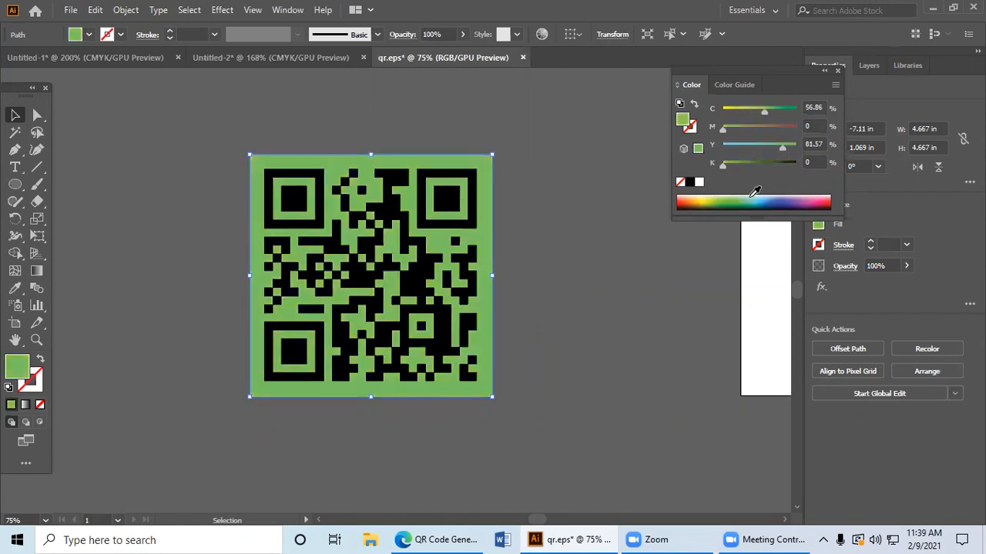
left_click(761, 195)
left_click(759, 196)
left_click(747, 199)
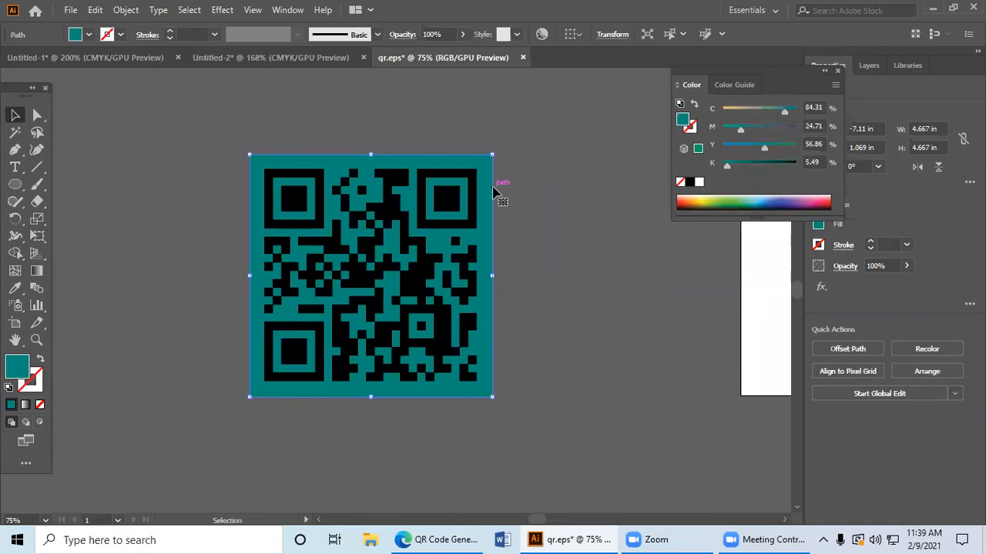
Step: Undo the background colour changes and the ungrouping, and select the whole QR code group
key("ctrl")
key("ctrl+z")
key("ctrl+z")
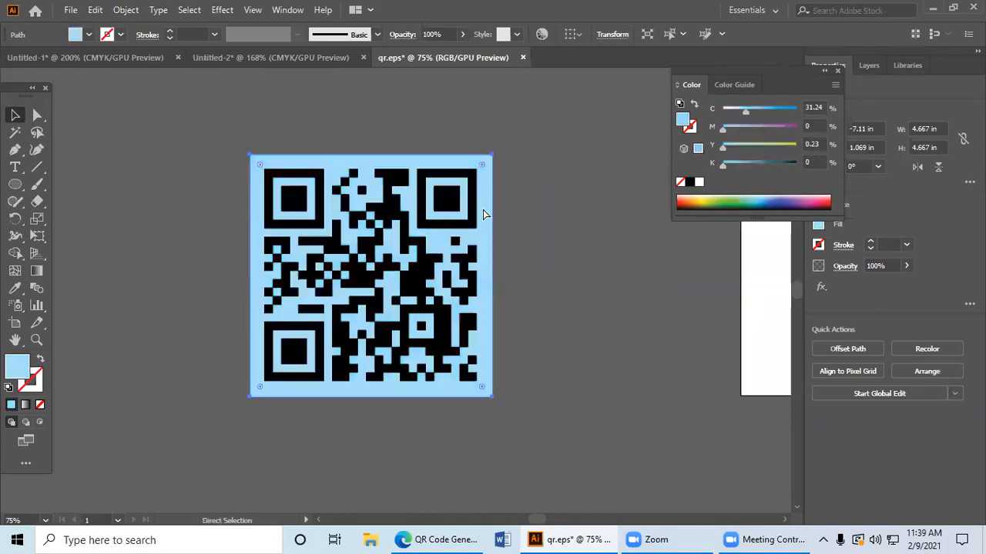
key("ctrl+z")
key("ctrl+z")
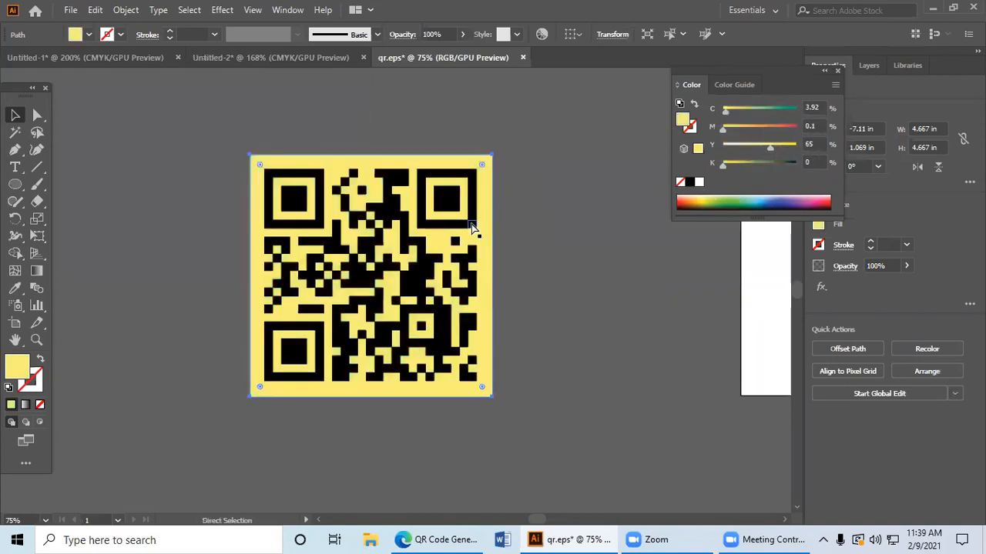
key("ctrl+z")
left_click(469, 228)
left_click(542, 234)
left_click(490, 226)
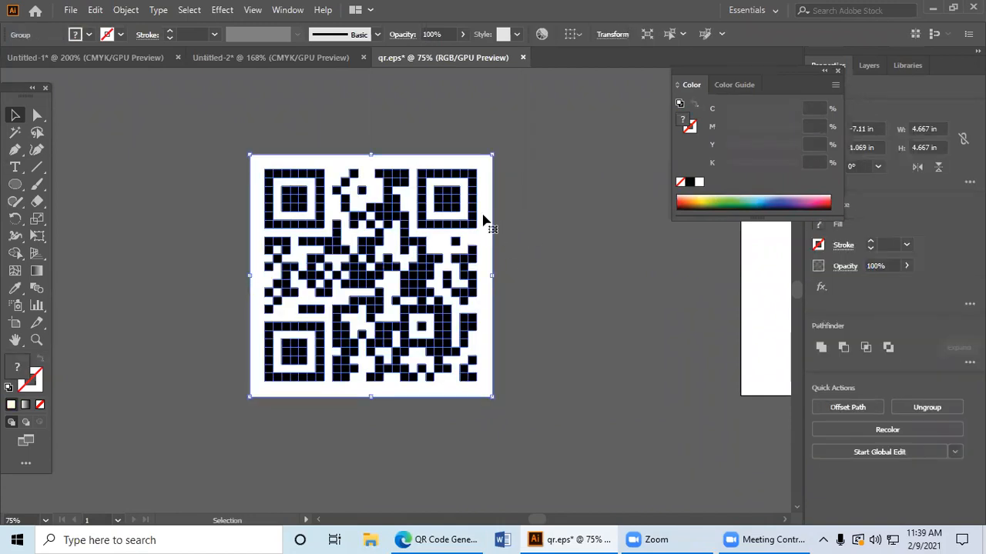
Step: Ungroup the QR code and lock its white background square
right_click(484, 217)
left_click(538, 337)
left_click(528, 324)
left_click(486, 236)
key("ctrl+2")
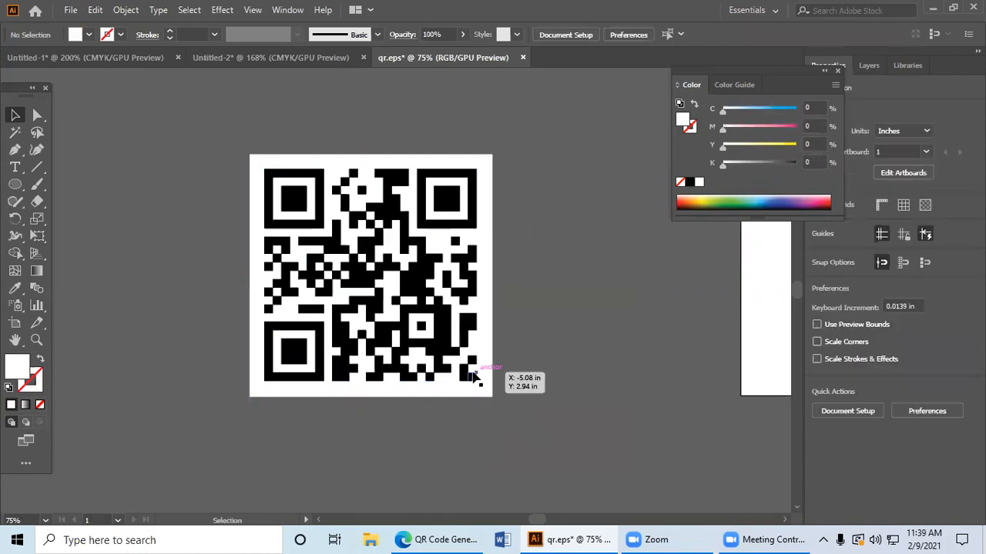
Step: Select all black squares of the QR code and fill them with dark red (C 27.06, M 100, Y 100, K 31.76)
left_click(472, 373)
left_click_drag(513, 402, 191, 117)
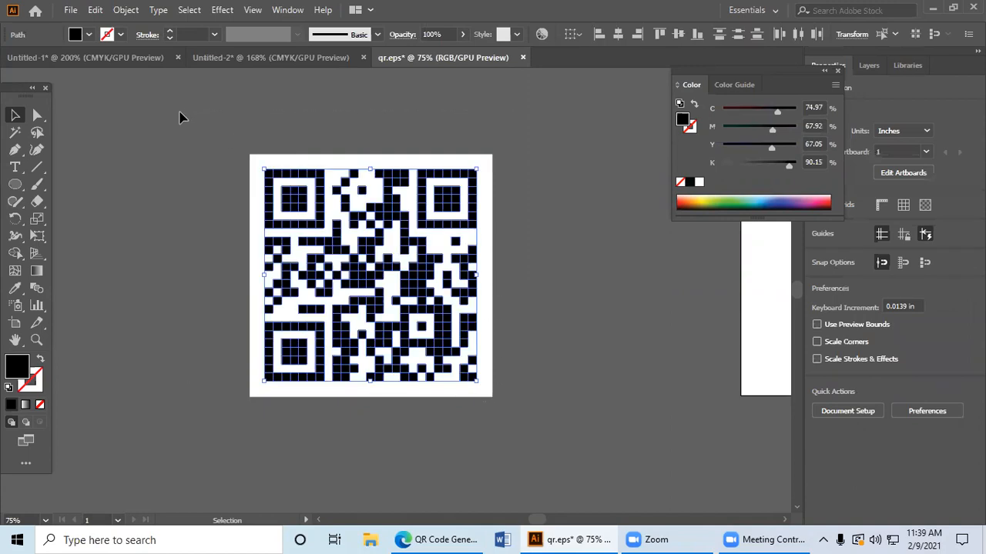
left_click(690, 199)
left_click(686, 203)
left_click(681, 205)
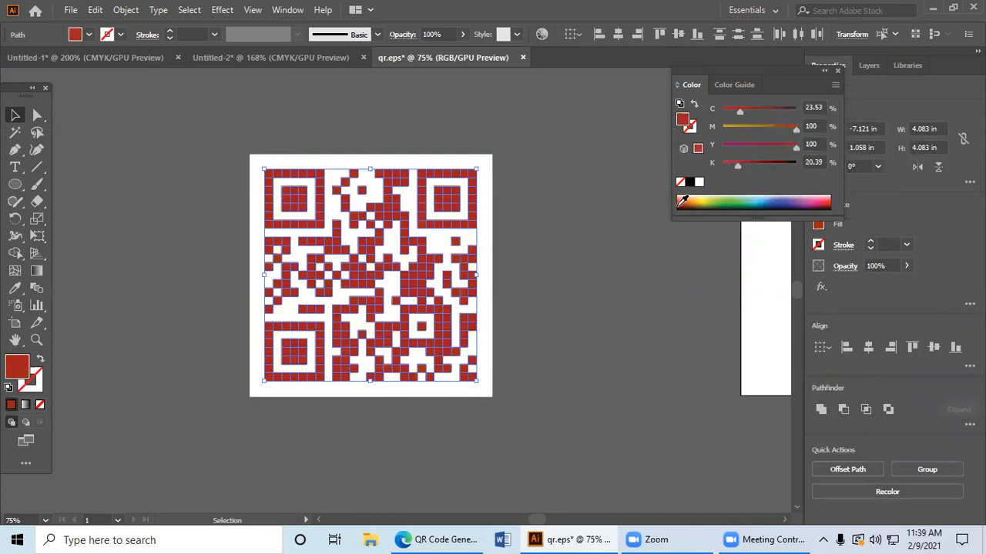
left_click(680, 204)
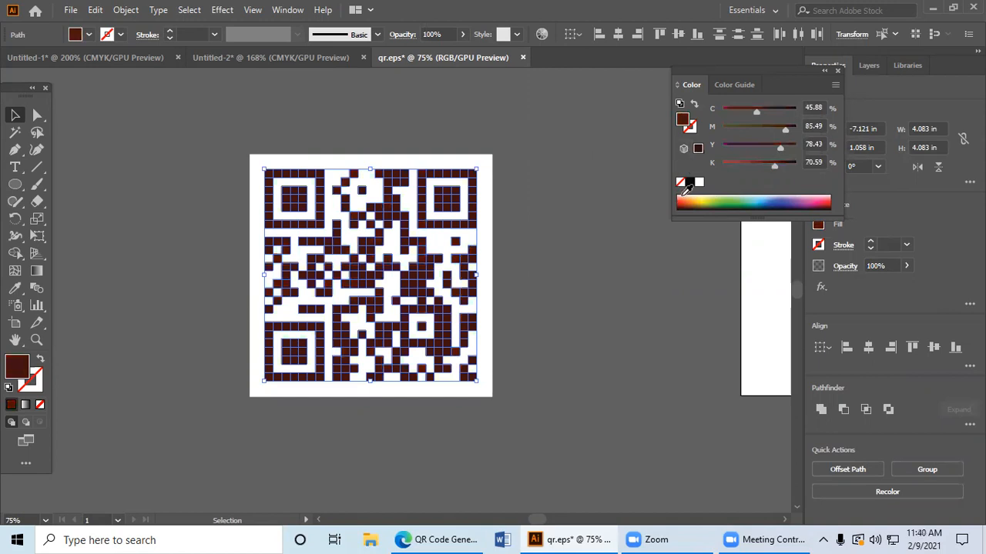
left_click(681, 197)
left_click(680, 198)
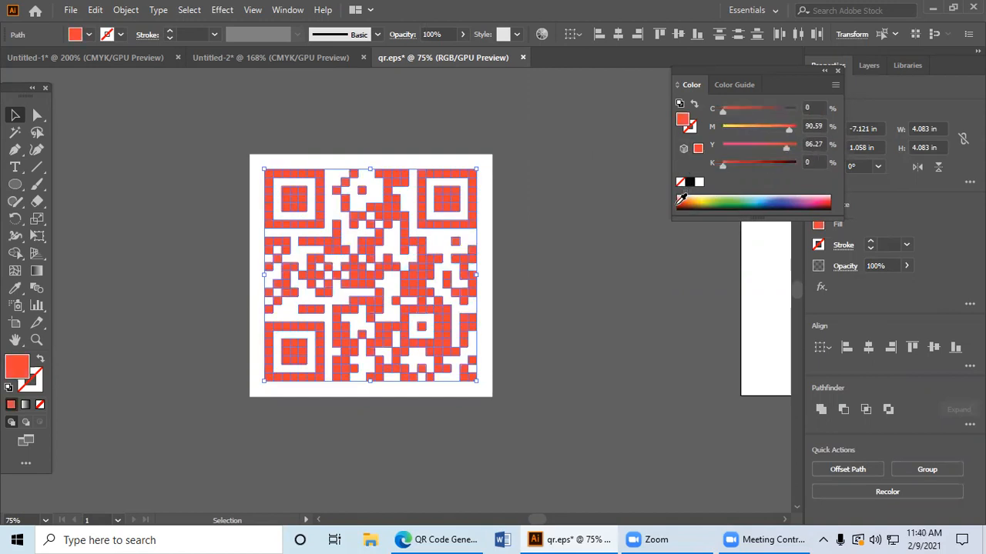
left_click(680, 204)
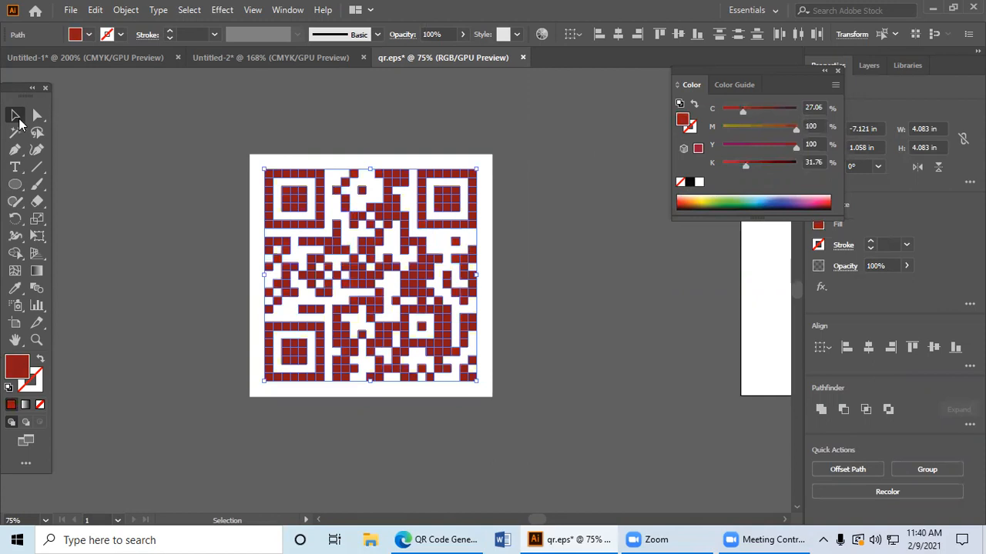
left_click(143, 195)
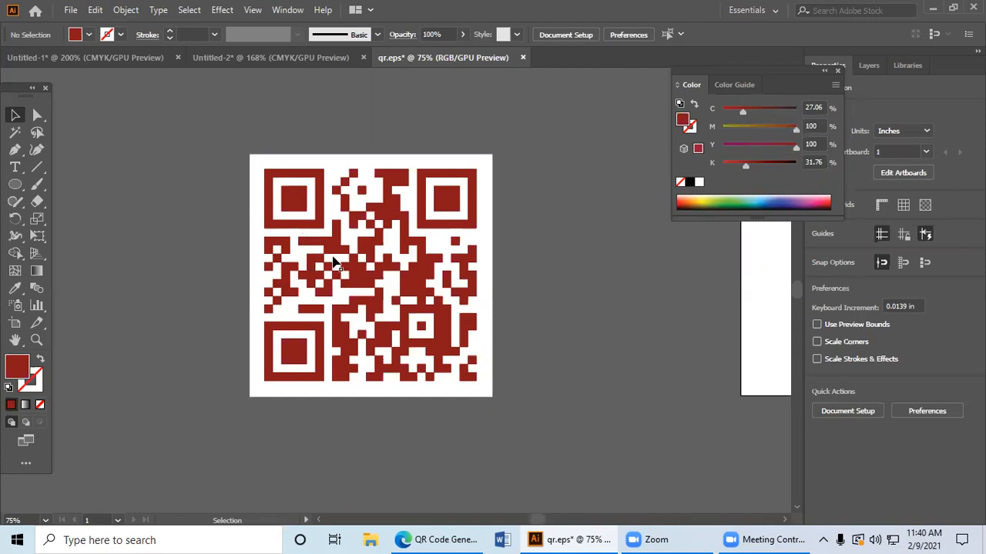
Step: Pull several single squares out of the middle of the QR code and scatter them beside it
left_click(332, 251)
right_click(332, 250)
left_click(624, 263)
left_click_drag(336, 254, 747, 273)
left_click(688, 257)
left_click(683, 297)
left_click_drag(413, 283, 559, 275)
left_click_drag(372, 279, 645, 280)
left_click_drag(352, 280, 582, 288)
left_click_drag(433, 223, 604, 248)
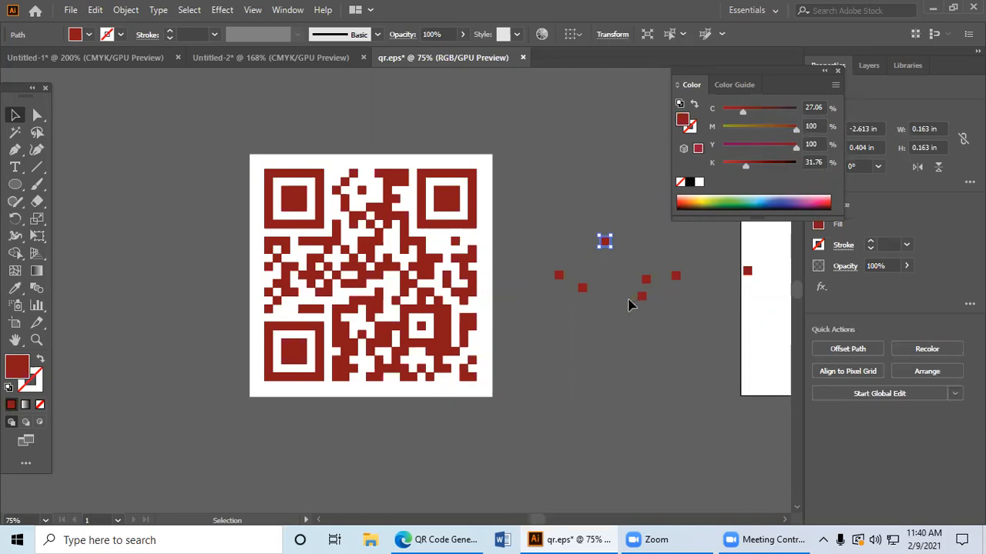
left_click(628, 350)
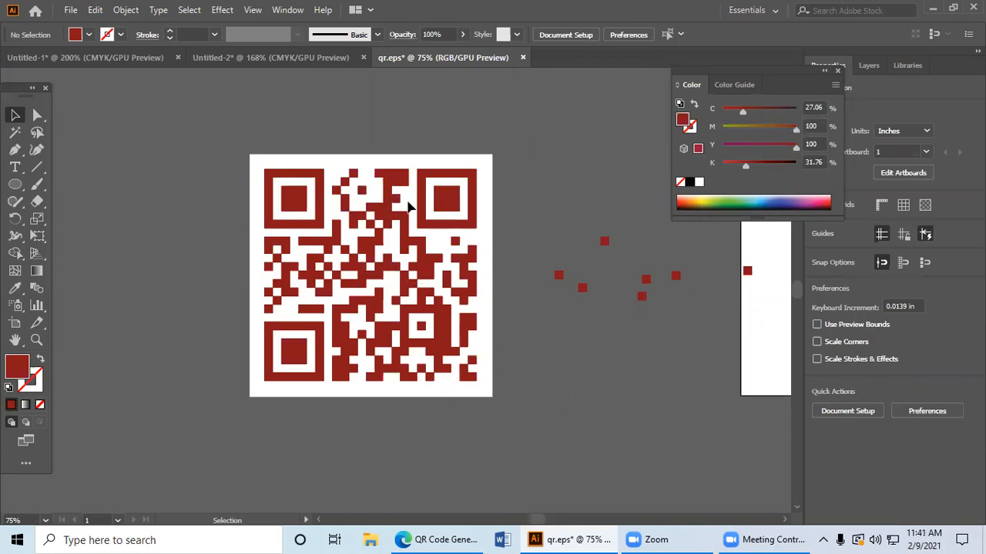
Step: Pull single squares out of the QR code's upper-right and upper-left corner markers and scatter them outside the code
left_click_drag(449, 199, 591, 144)
left_click_drag(454, 191, 561, 114)
left_click_drag(453, 175, 495, 119)
left_click_drag(436, 166, 438, 103)
left_click_drag(465, 197, 522, 198)
mouse_move(446, 225)
left_mouse_down()
mouse_move(572, 202)
mouse_move(491, 246)
mouse_move(597, 238)
left_mouse_up()
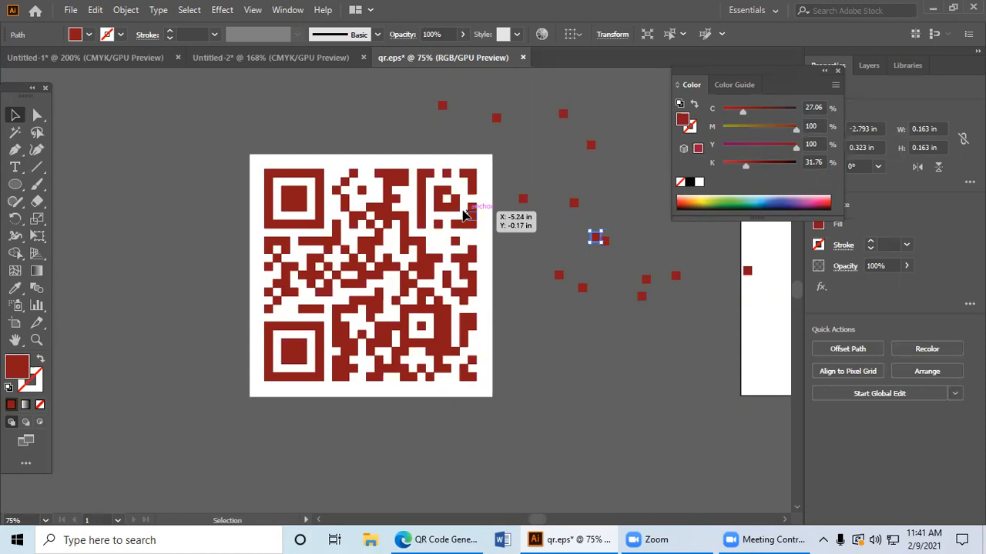
left_click_drag(422, 197, 559, 164)
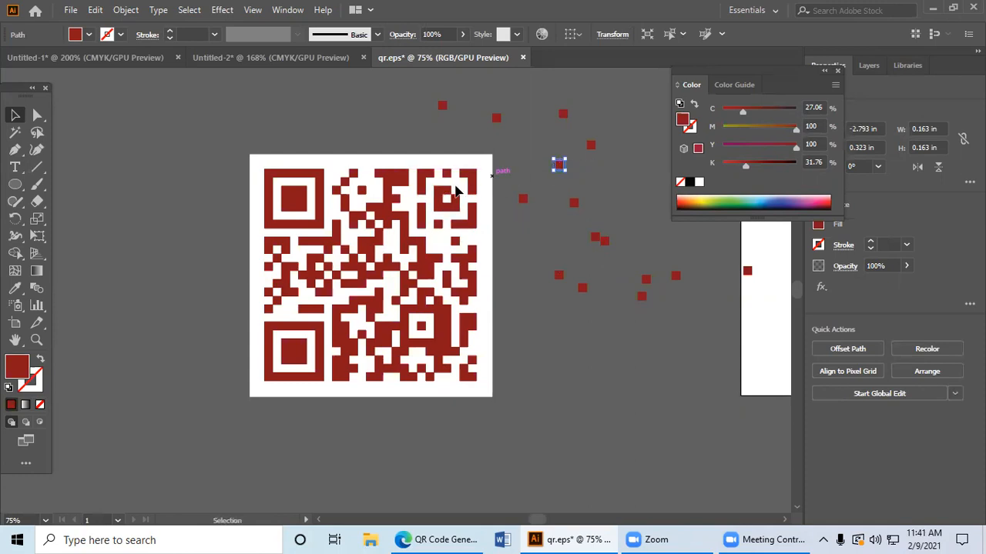
left_click_drag(421, 216, 546, 200)
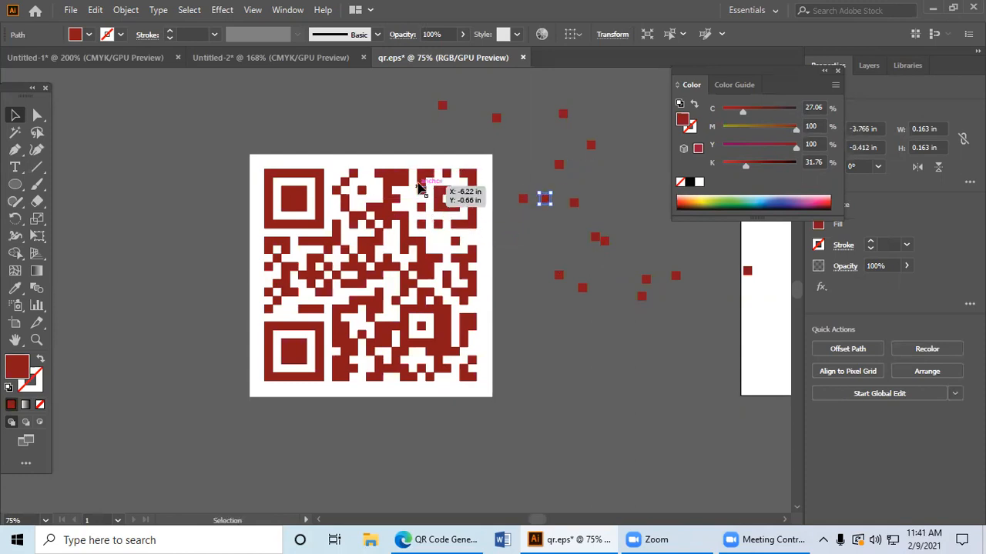
mouse_move(421, 183)
left_mouse_down()
mouse_move(574, 187)
mouse_move(549, 194)
left_mouse_up()
left_click_drag(319, 198, 468, 137)
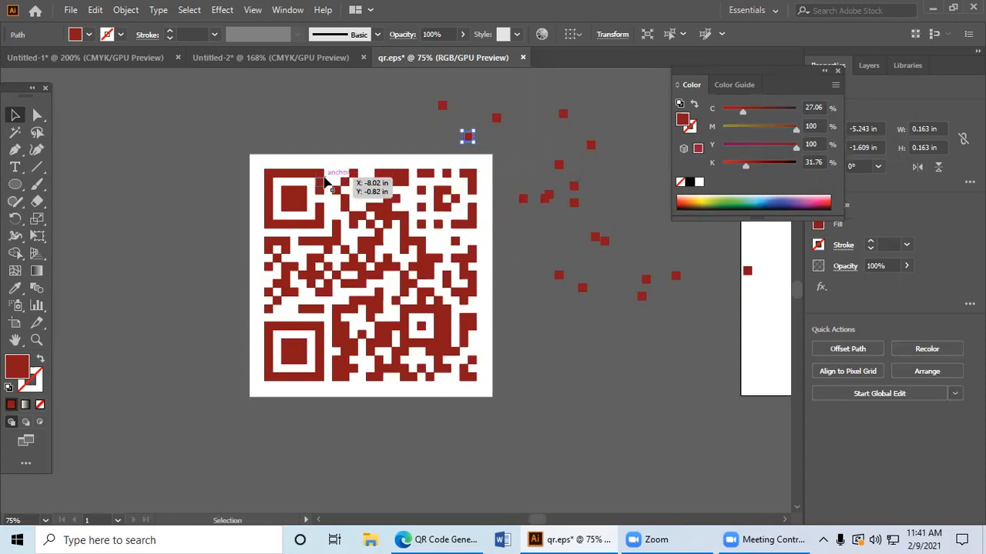
Step: Close qr.eps without saving its changes and switch to the QR Code Generator page in the browser
left_click(522, 58)
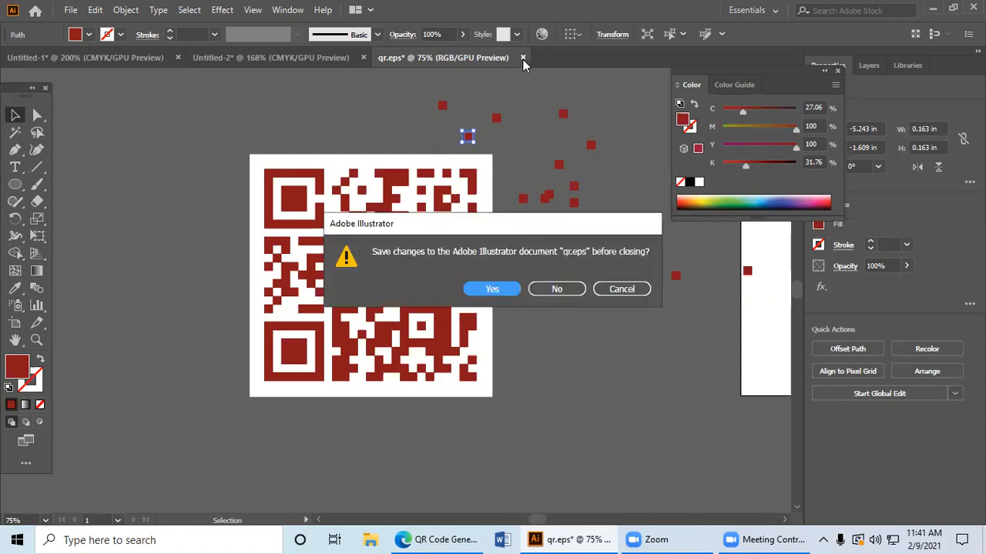
left_click(553, 289)
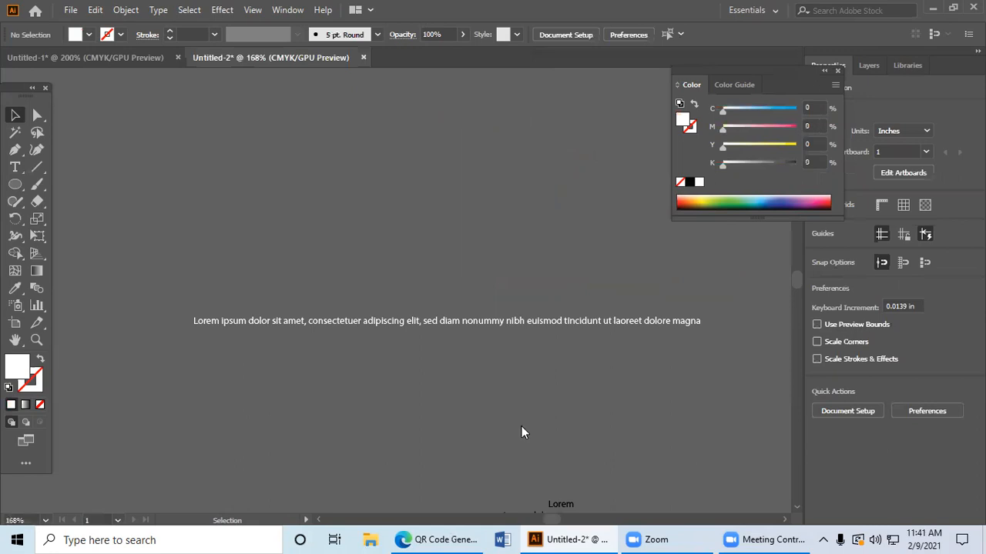
key("alt+Tab")
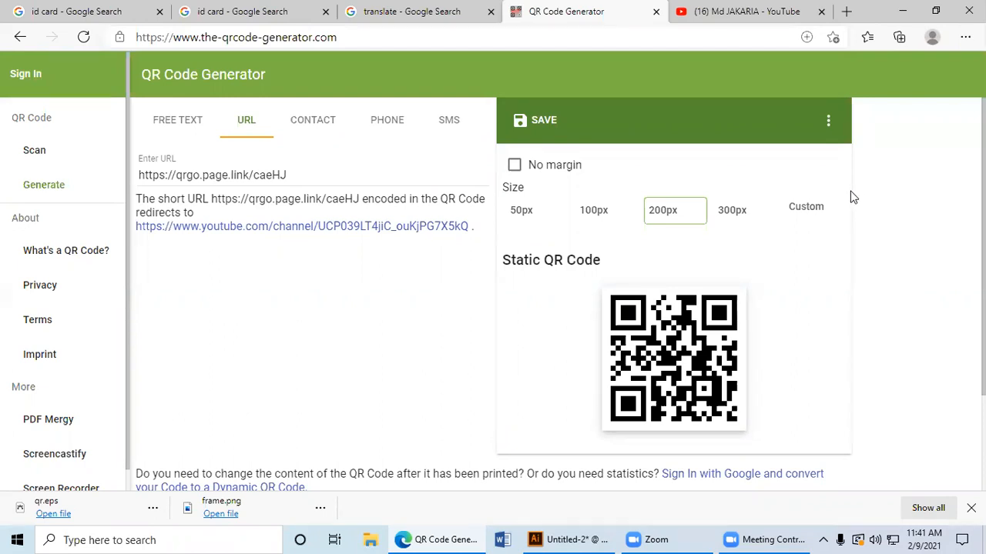
Step: Choose free text as the QR code's content type and activate its empty text field
mouse_move(840, 216)
mouse_move(844, 235)
left_click(191, 125)
left_click(255, 204)
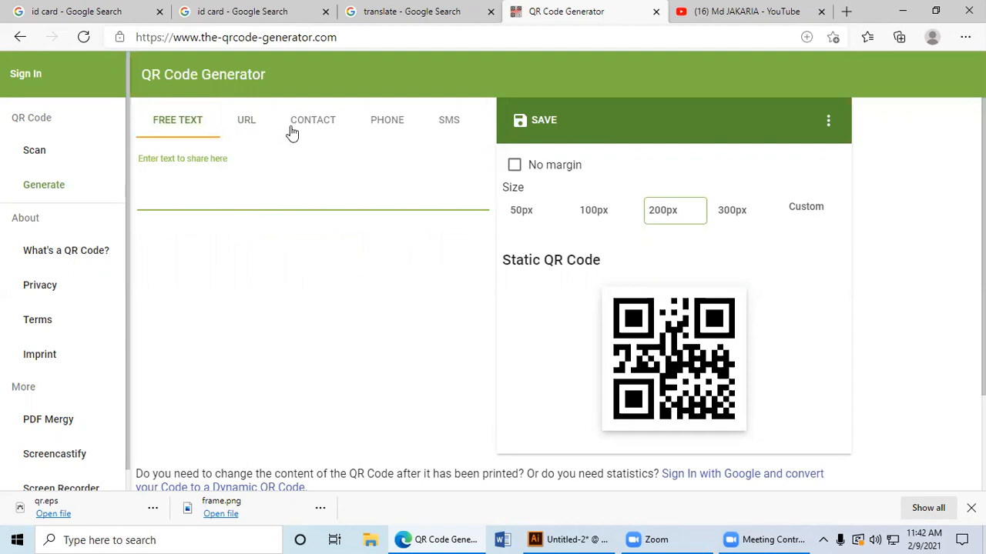
Step: Search Google for "bangladesh" from the existing translate search page
left_click(350, 17)
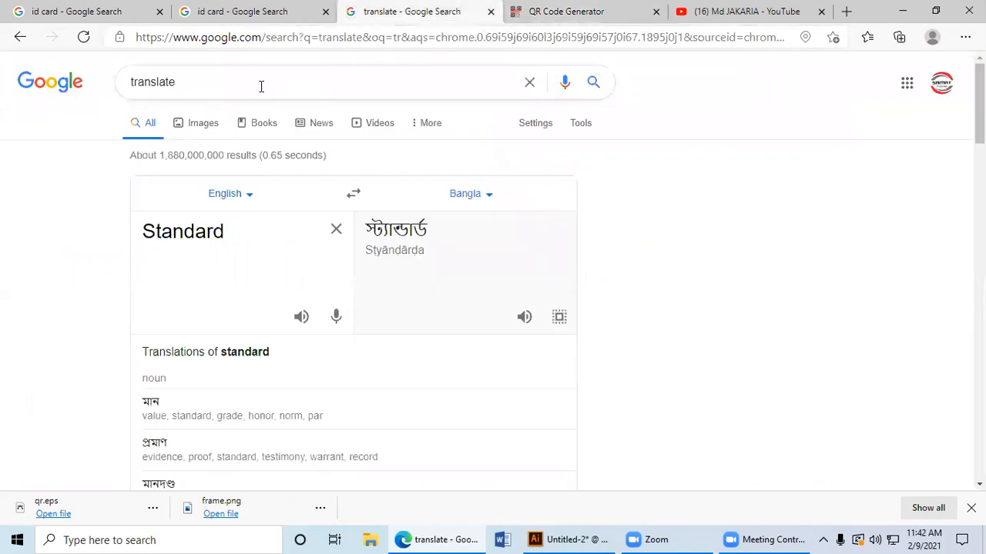
left_click(175, 91)
double_click(175, 92)
type("ban")
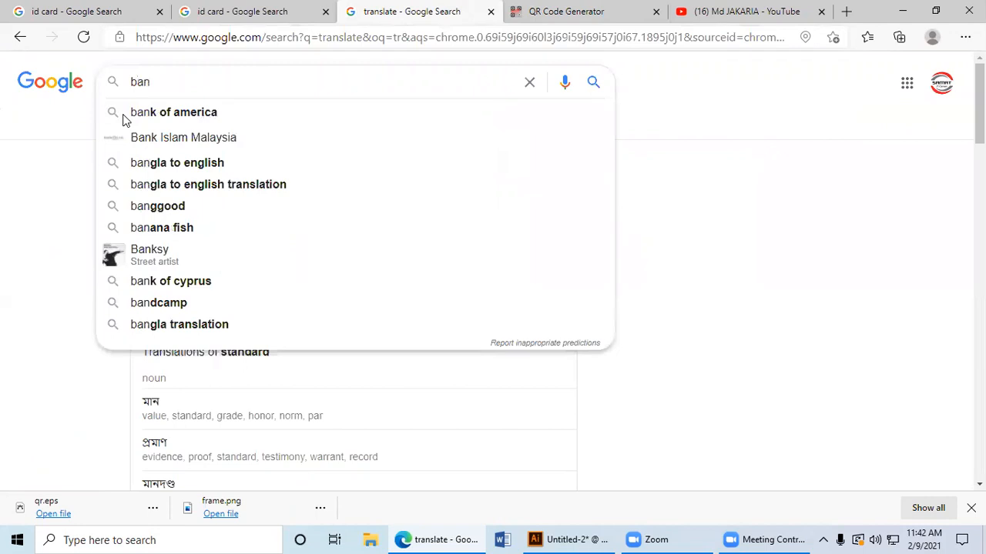
type("g")
key("Down")
key("Down")
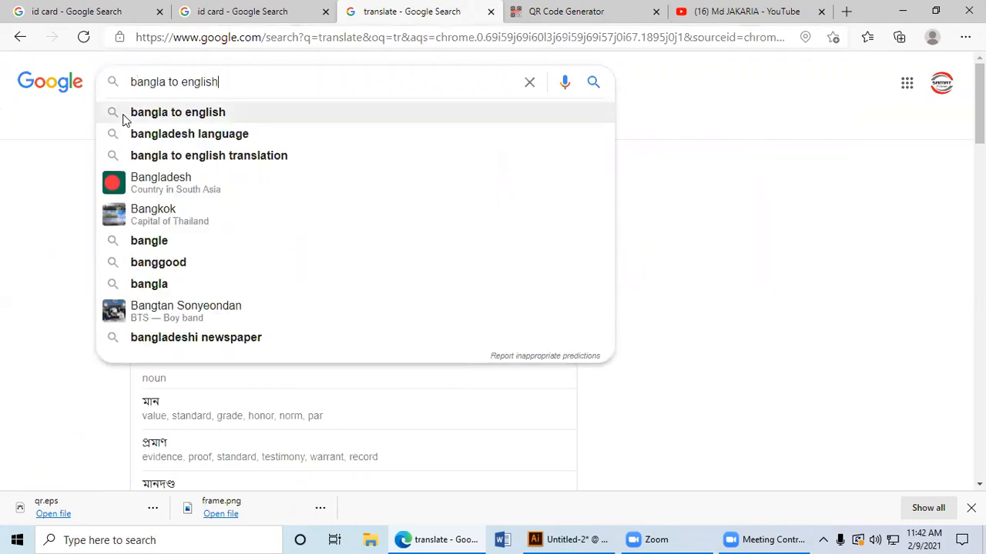
key("Return")
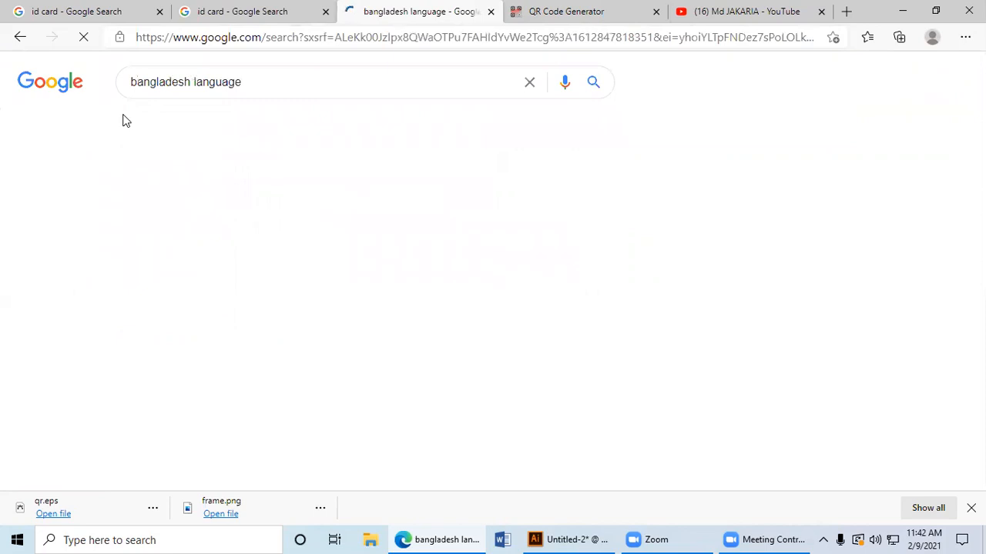
left_click_drag(194, 81, 445, 84)
key("BackSpace")
key("Return")
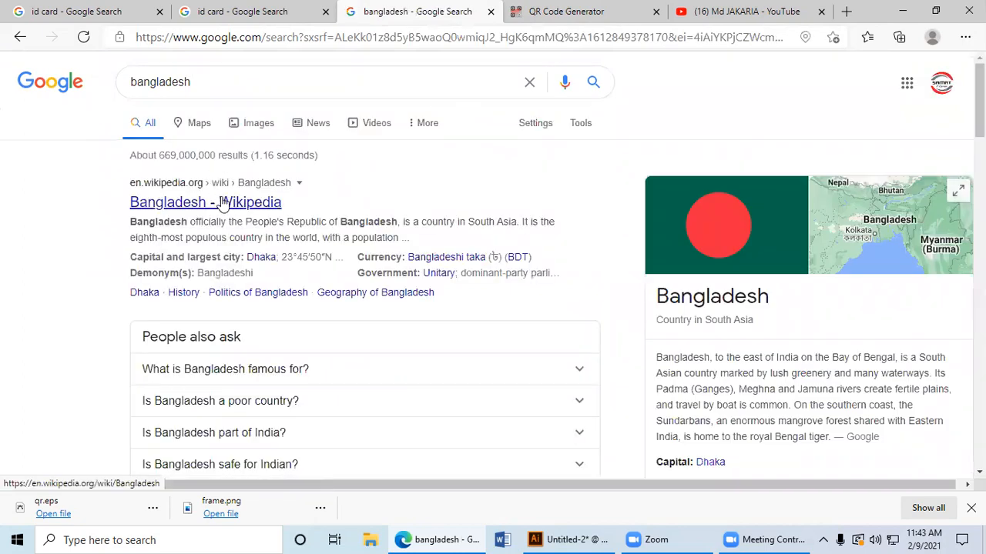
Step: Open the Wikipedia article on Bangladesh and copy all its introductory paragraphs above the contents list
left_click(221, 202)
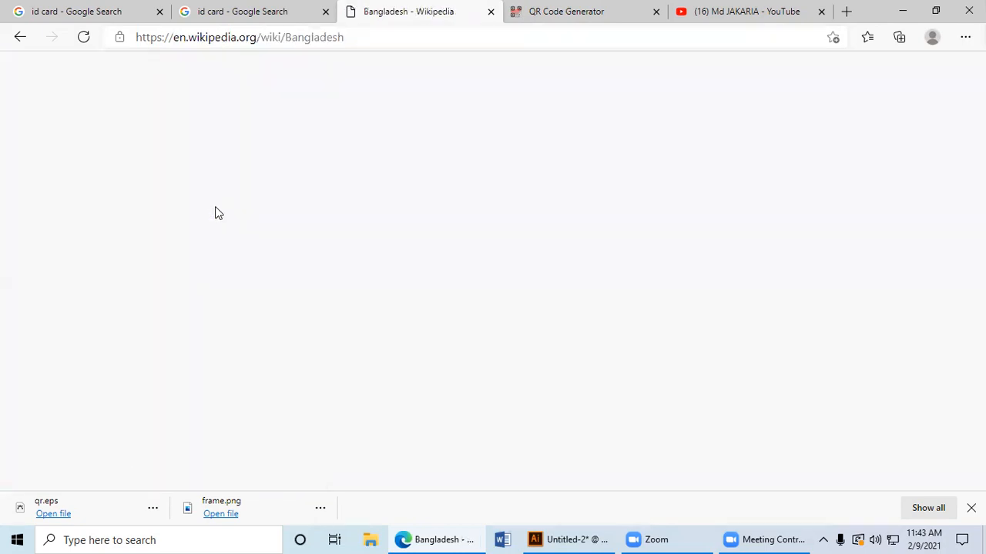
scroll(268, 259, "down", 2)
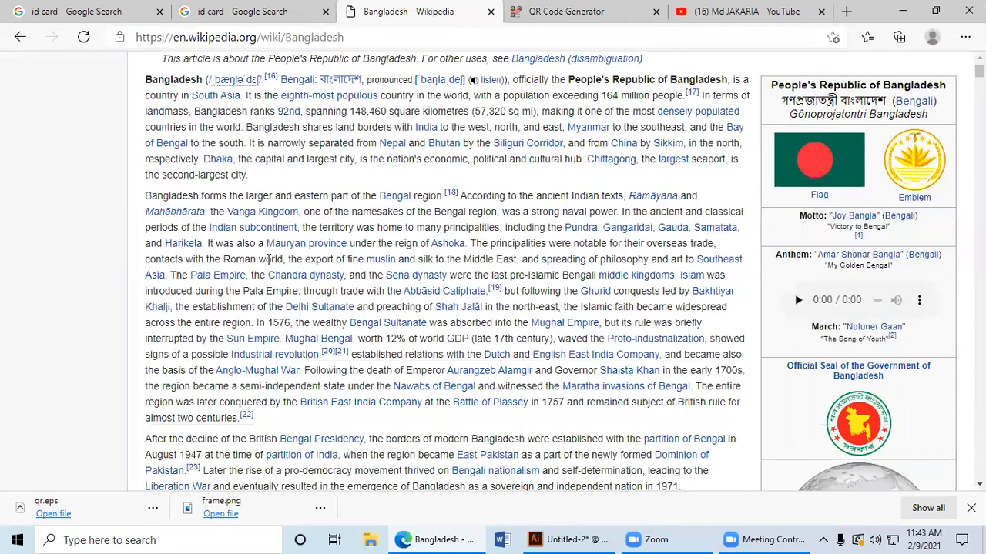
scroll(308, 192, "up", 1)
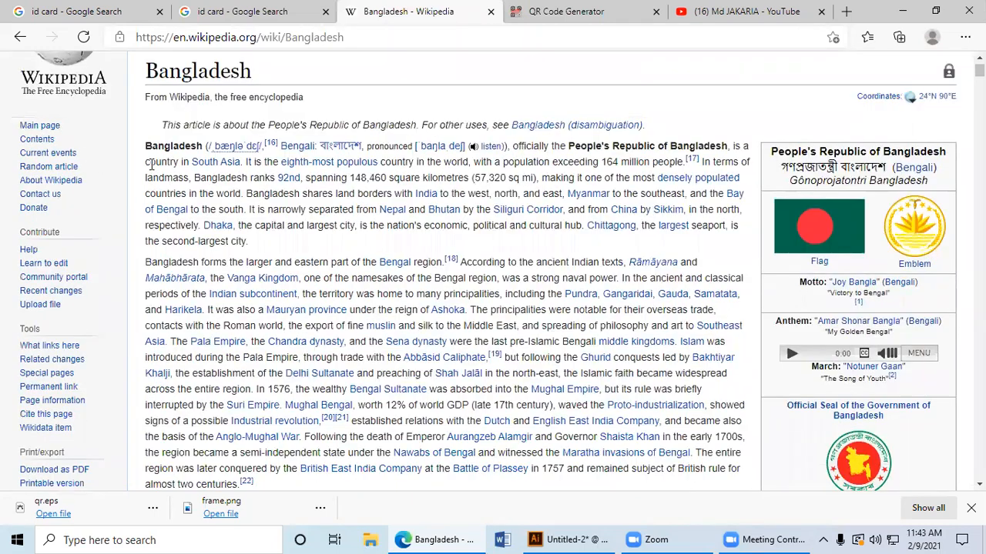
left_click_drag(146, 146, 550, 355)
right_click(392, 252)
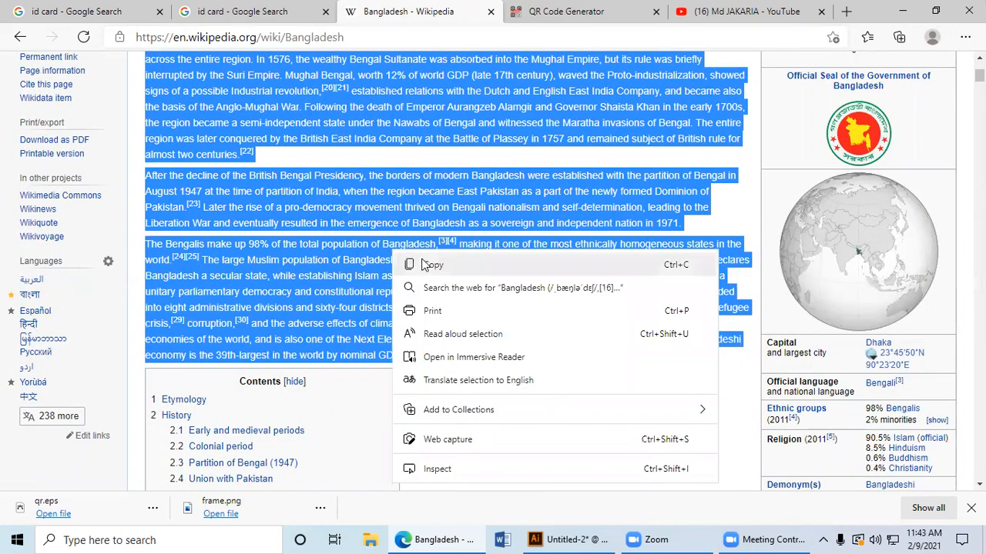
left_click(423, 265)
Step: Return to the QR Code Generator and paste the copied Bangladesh text as the QR code's free text
scroll(404, 307, "down", 8)
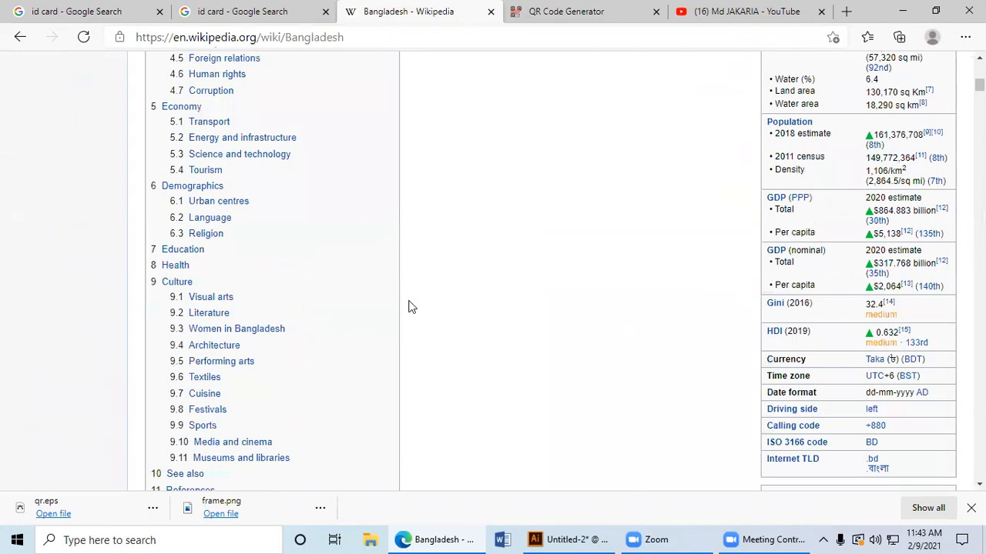
scroll(424, 319, "down", 4)
scroll(431, 362, "down", 6)
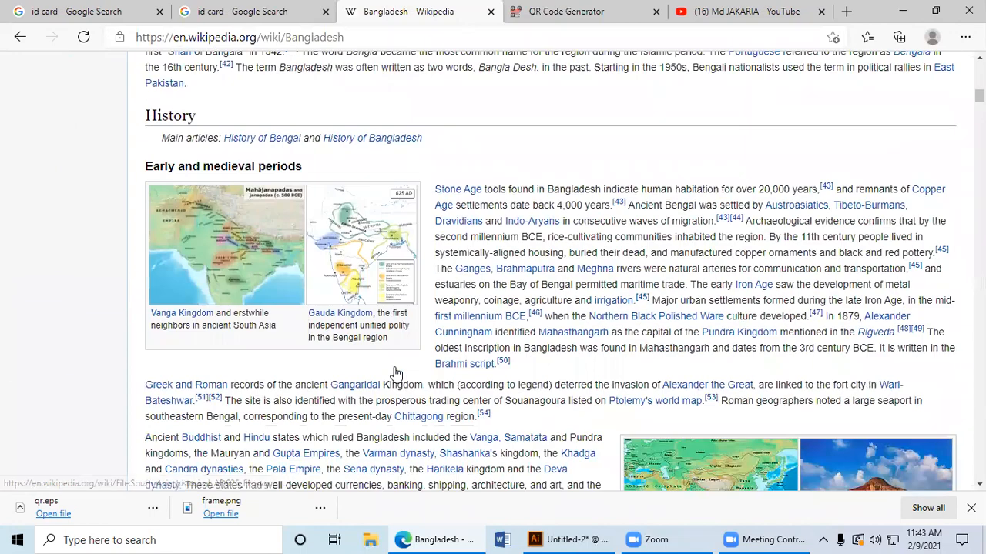
left_click(629, 9)
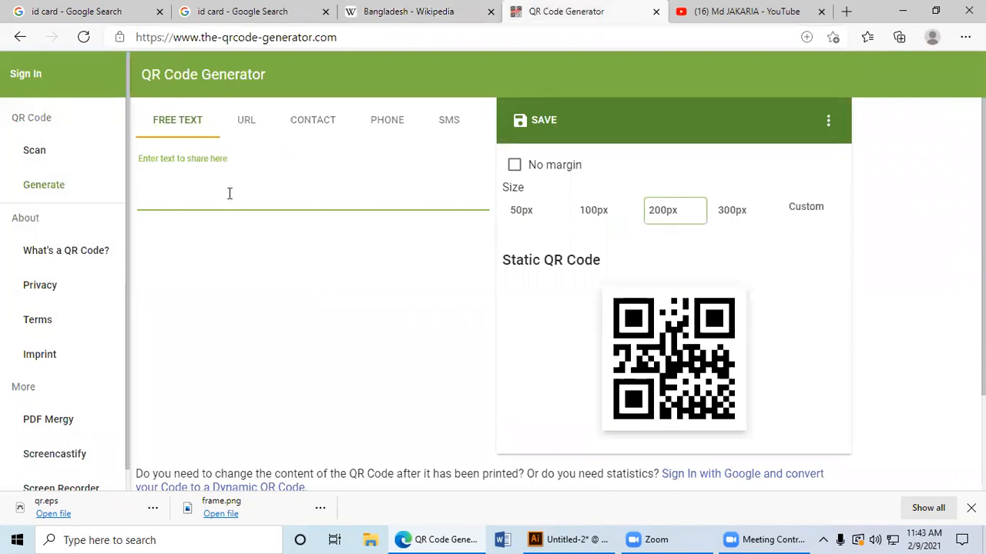
key("ctrl+v")
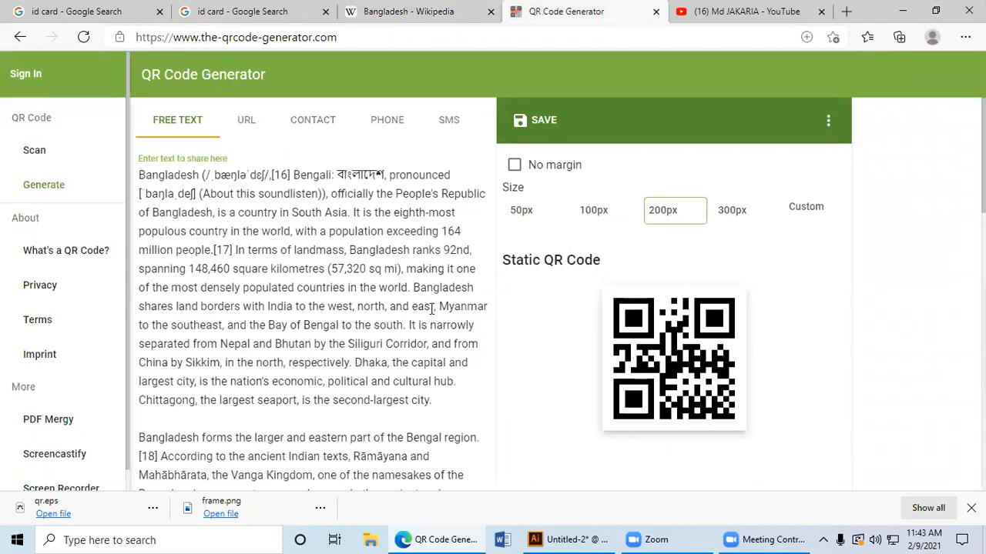
Step: Examine the full pasted text and the QR code preview beside it
scroll(428, 309, "down", 3)
scroll(428, 308, "up", 2)
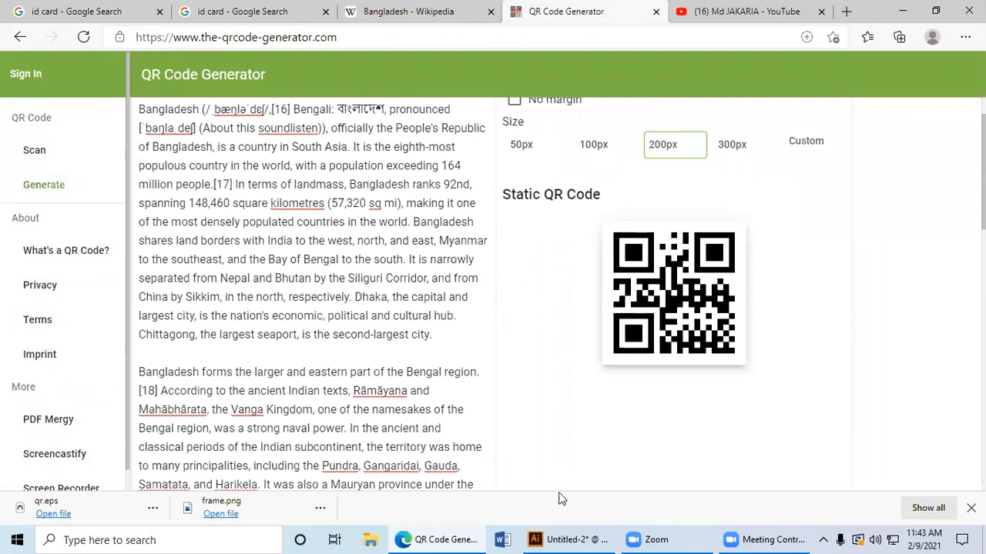
left_click(556, 539)
left_click(556, 539)
scroll(558, 254, "up", 1)
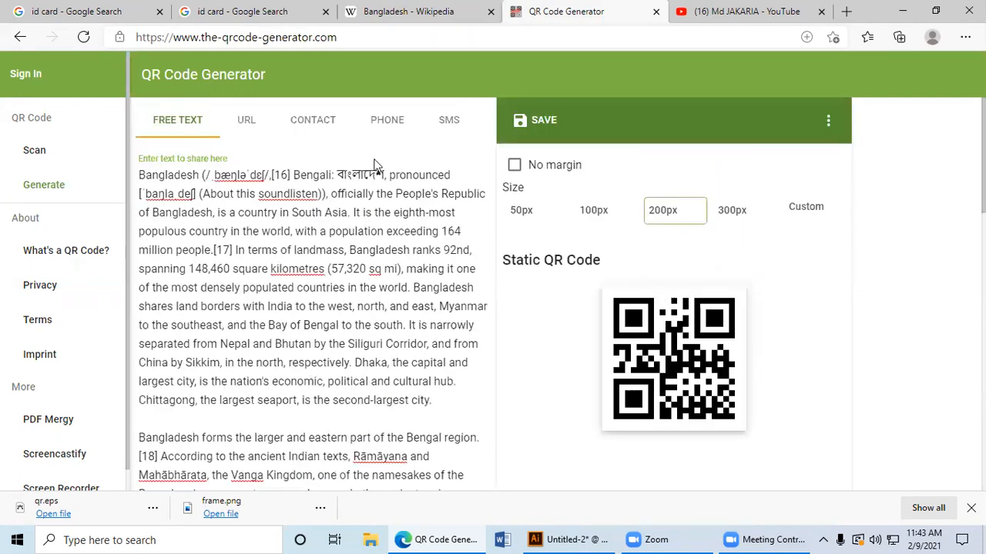
scroll(323, 257, "down", 8)
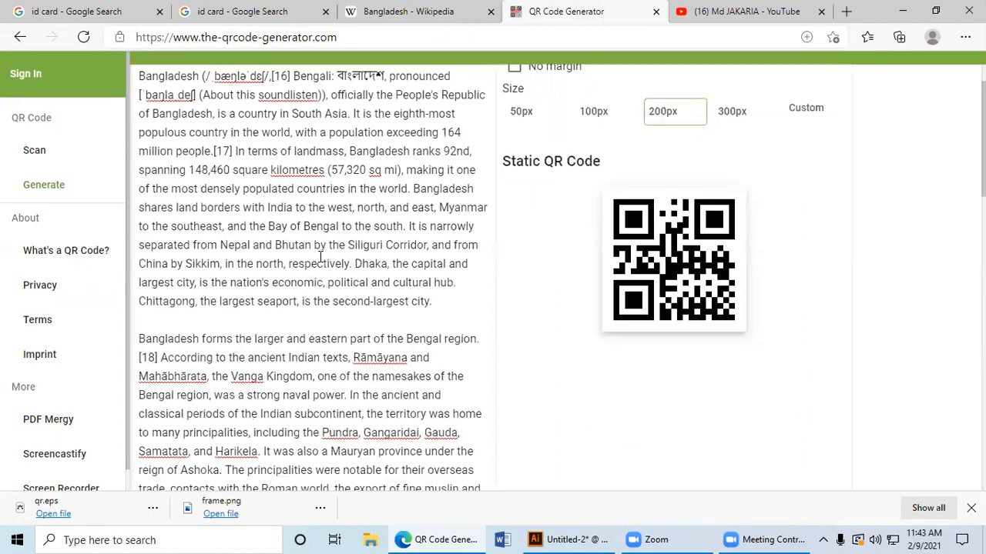
scroll(369, 333, "down", 9)
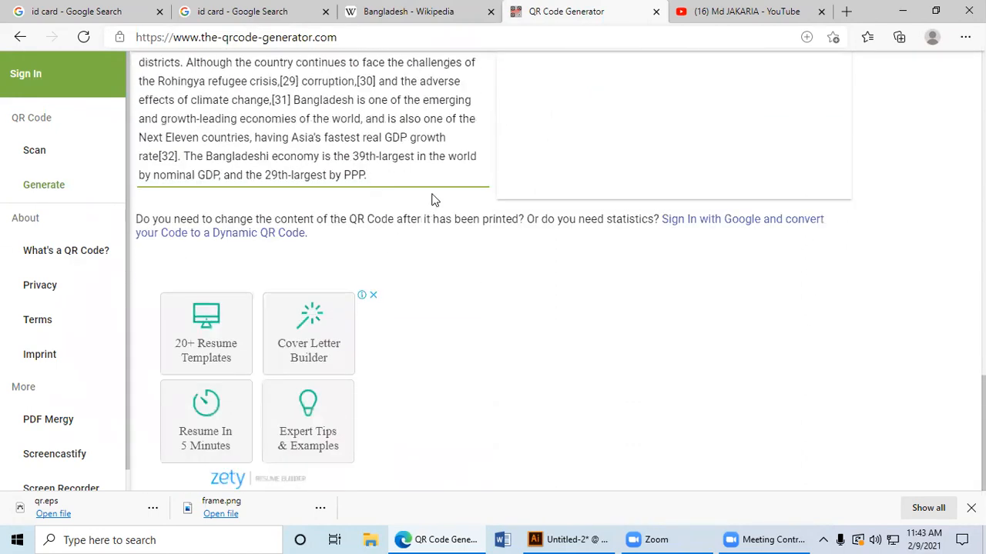
scroll(448, 184, "up", 15)
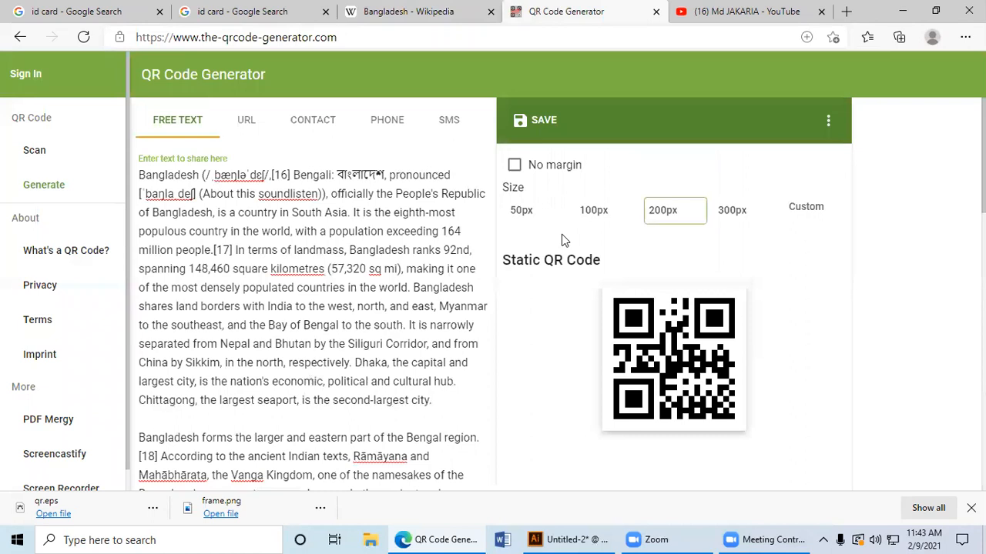
Step: Turn on the no-margin option for the Bangladesh QR code and set its size to 50 px
left_click(529, 169)
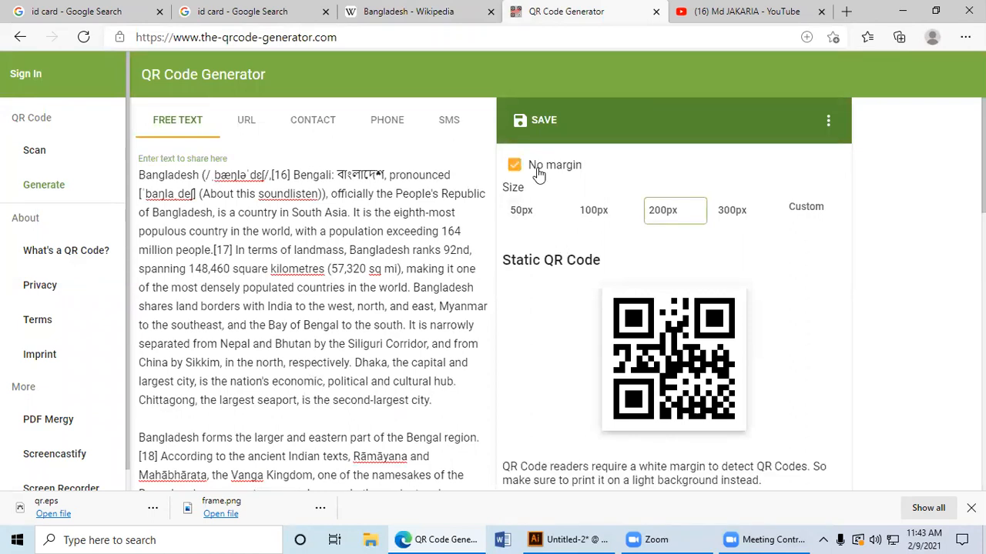
left_click(521, 169)
left_click(533, 170)
left_click(532, 170)
left_click(533, 170)
left_click(592, 211)
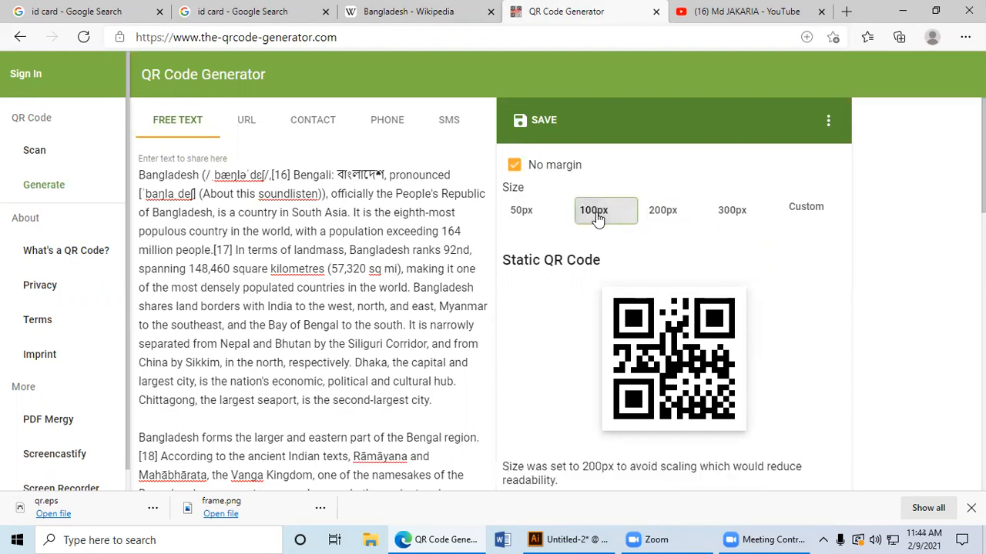
left_click(733, 212)
left_click(592, 212)
left_click(522, 211)
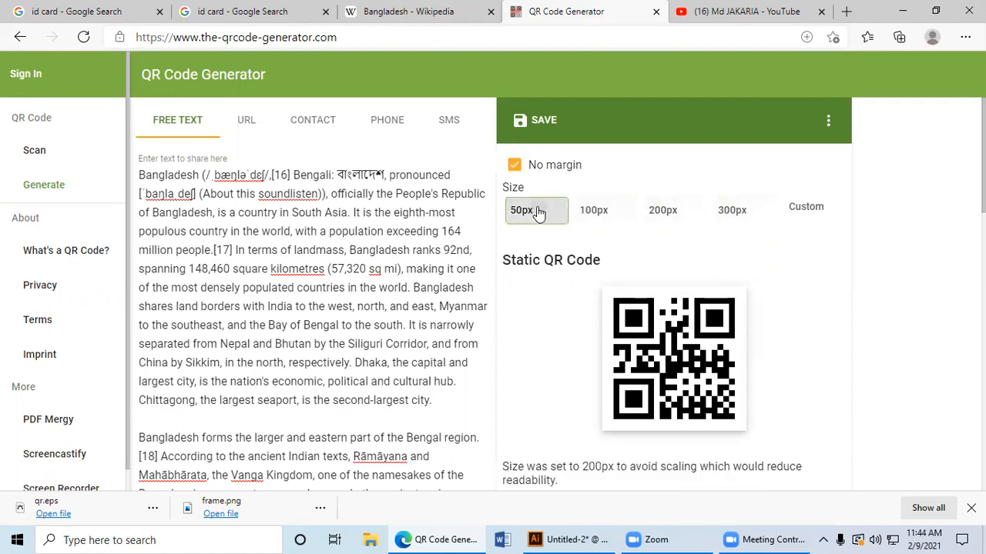
Step: View the YouTube channel that the URL QR code's short link redirects to, and return to the QR Code Generator
left_click(246, 121)
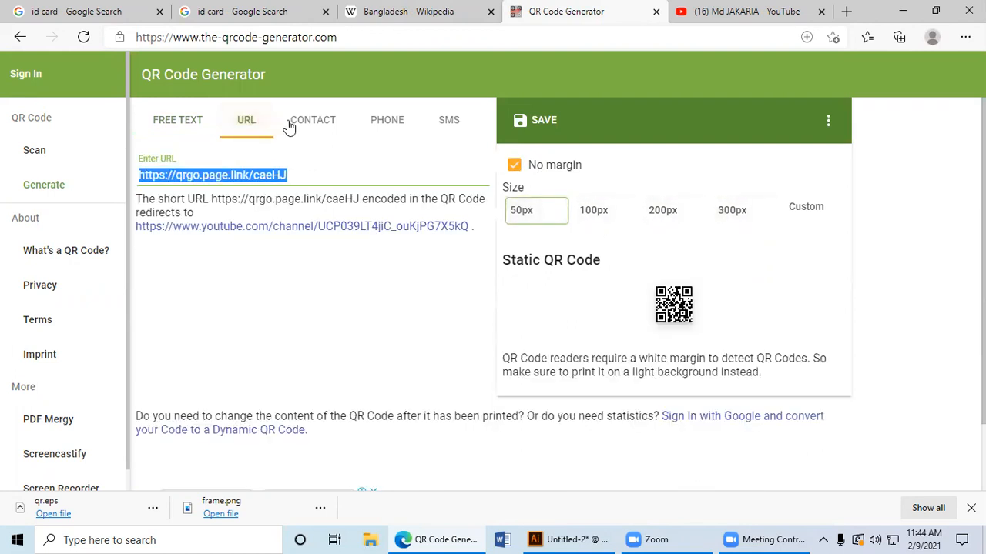
left_click(457, 231)
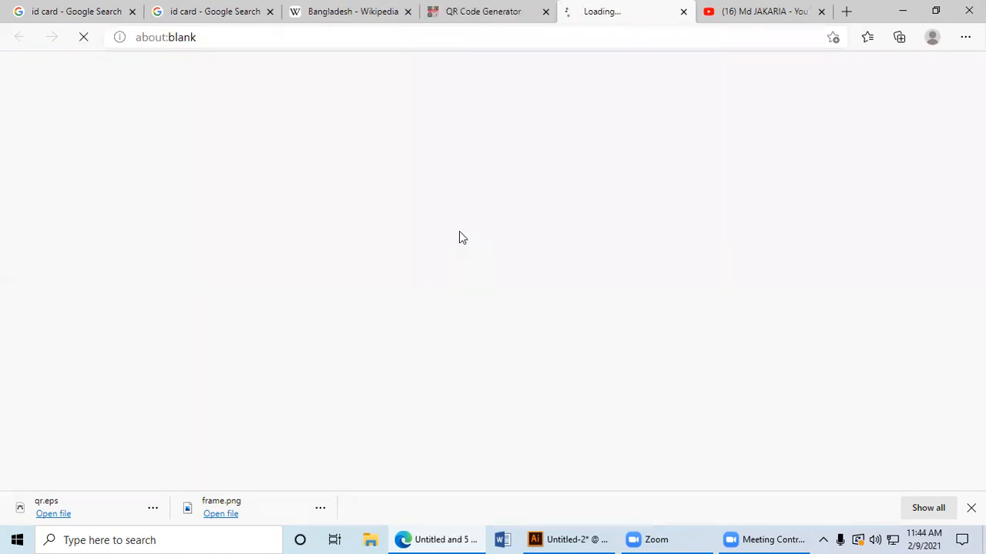
left_click(473, 10)
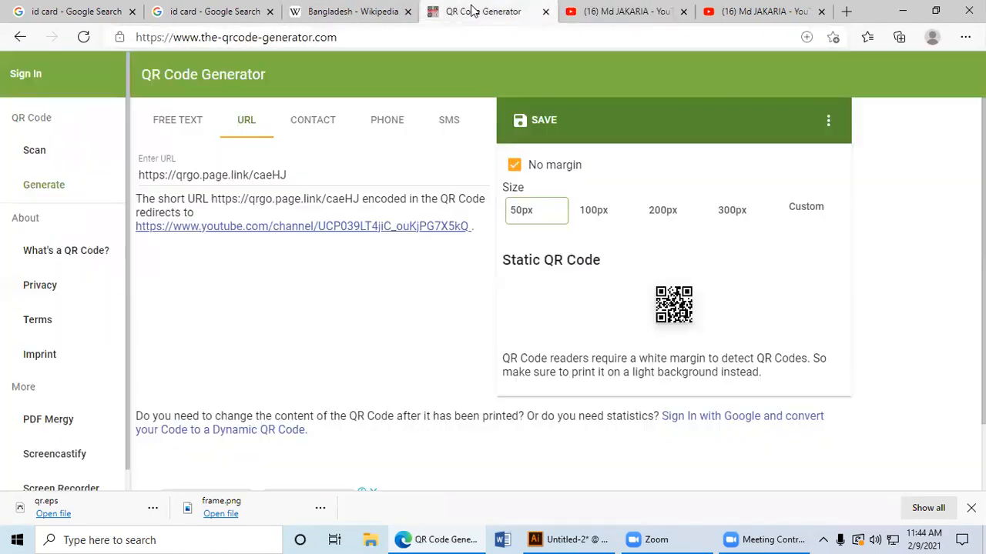
Step: Clear the short link from the URL entry and return to the Bangladesh free text
left_click(361, 175)
key("ctrl+a")
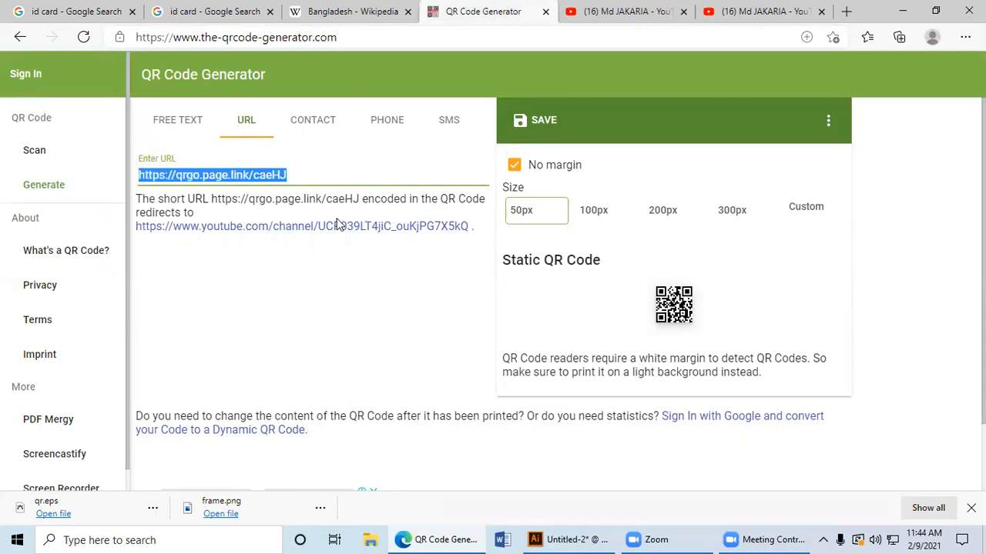
key("BackSpace")
left_click(178, 123)
key("ctrl+c")
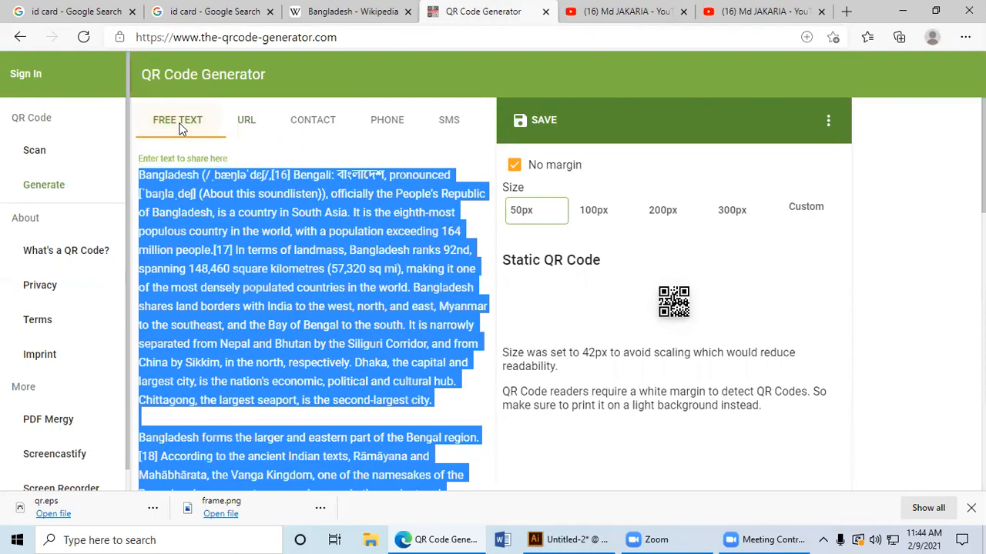
Step: Set the size of the Bangladesh text QR code to 300 px
left_click(658, 216)
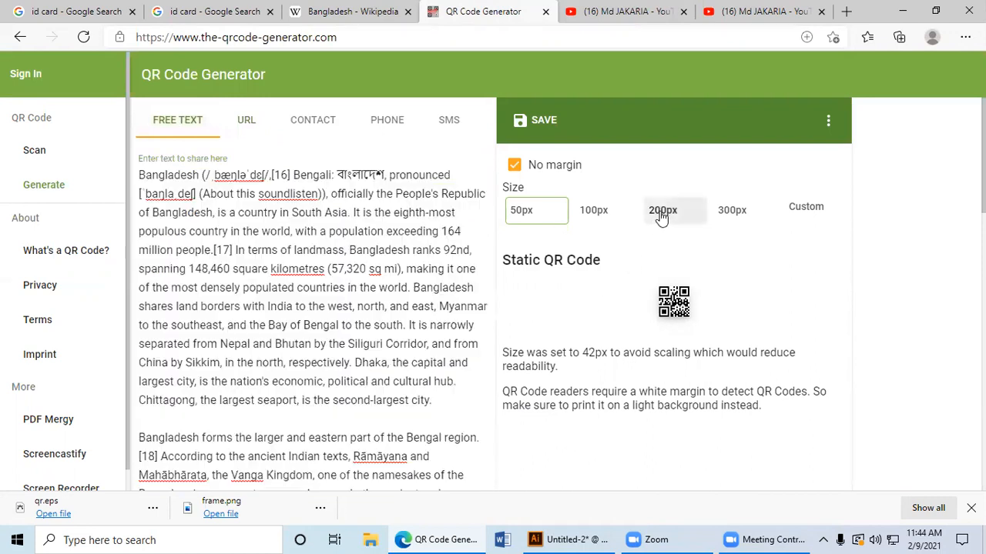
left_click(733, 210)
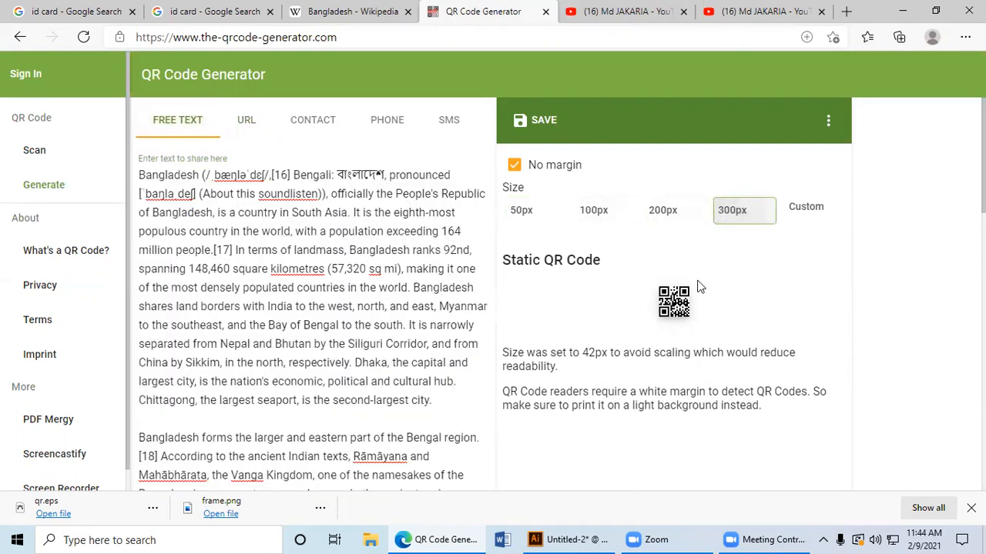
key("alt")
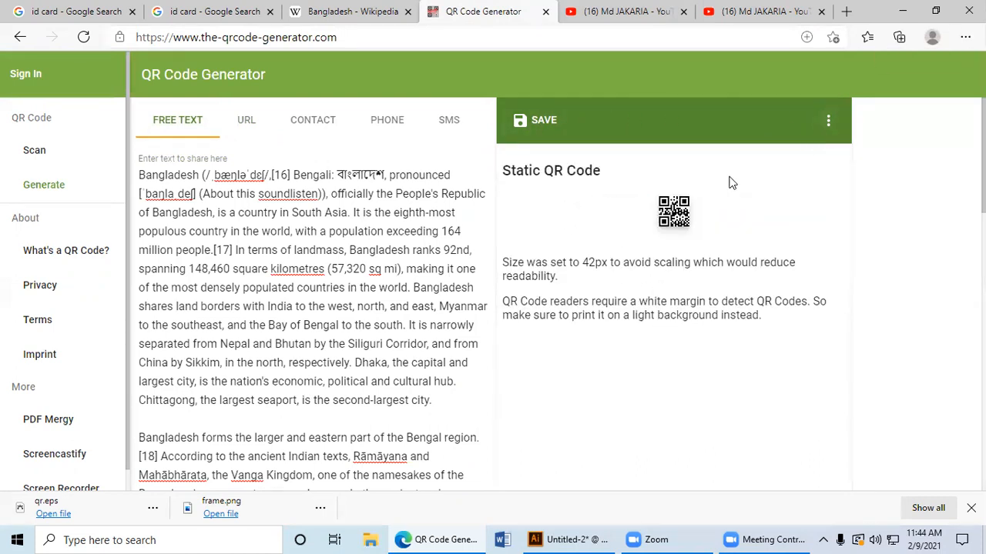
left_click(676, 213)
left_click(728, 212)
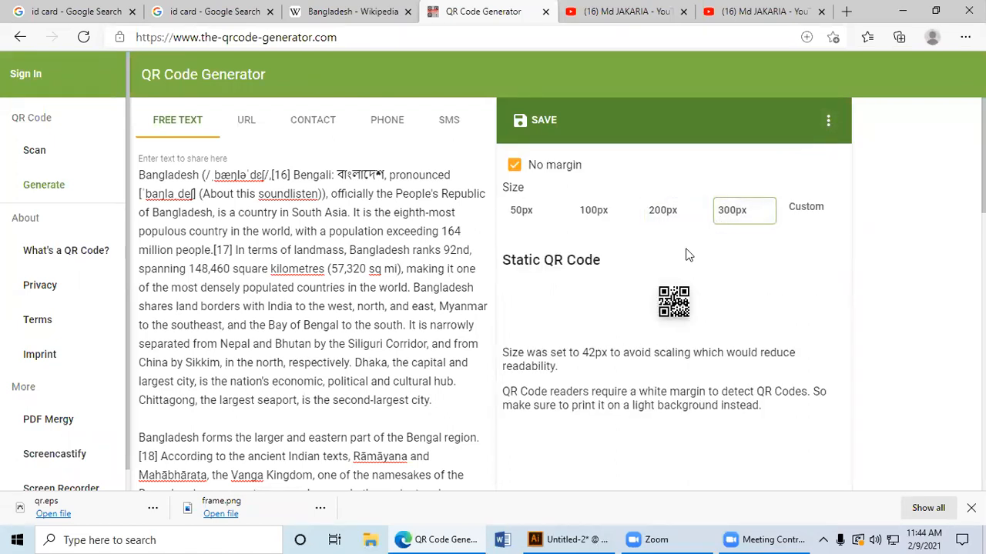
Step: Try to save the Bangladesh QR code in EPS format with the filename bn
left_click(828, 121)
left_click(828, 121)
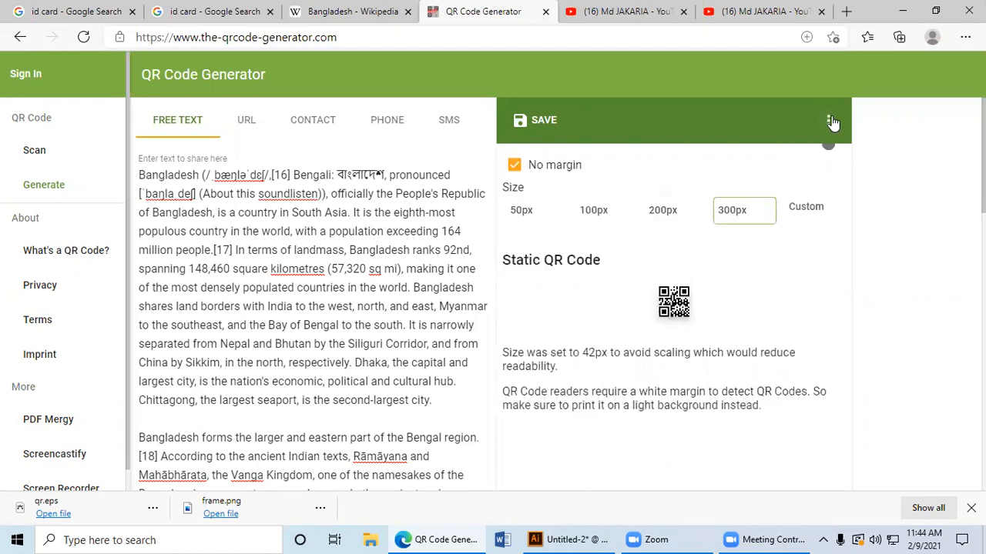
left_click(547, 123)
left_click(545, 319)
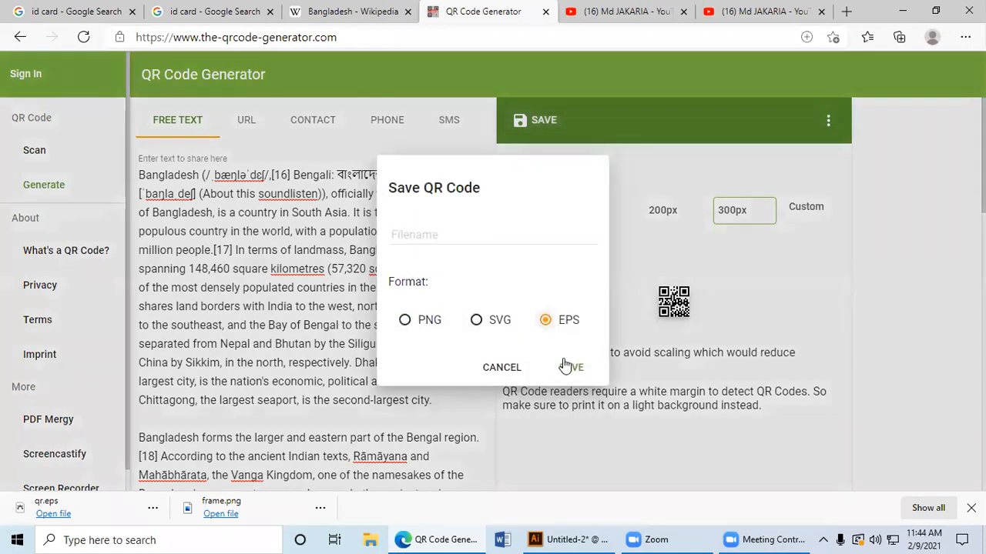
left_click(504, 240)
type("bn")
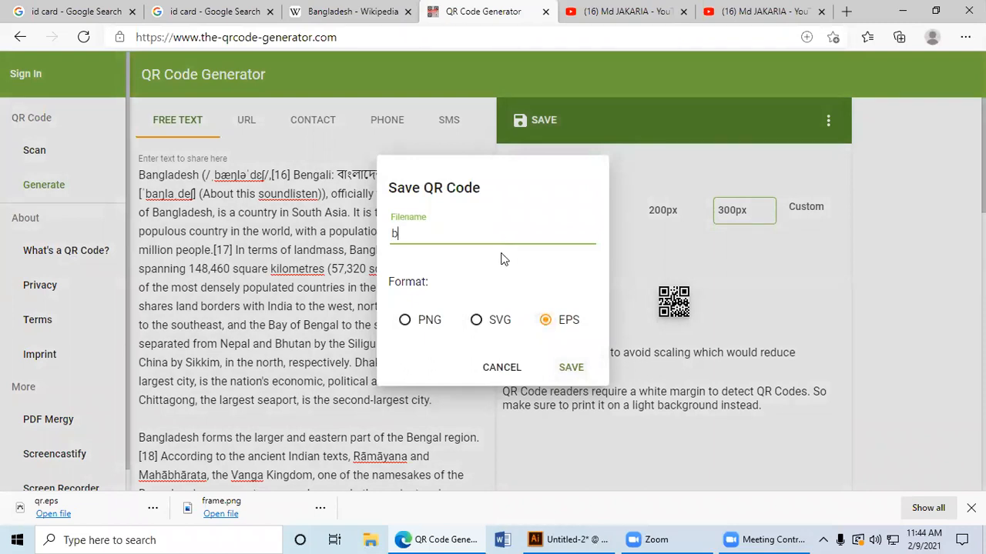
left_click(563, 370)
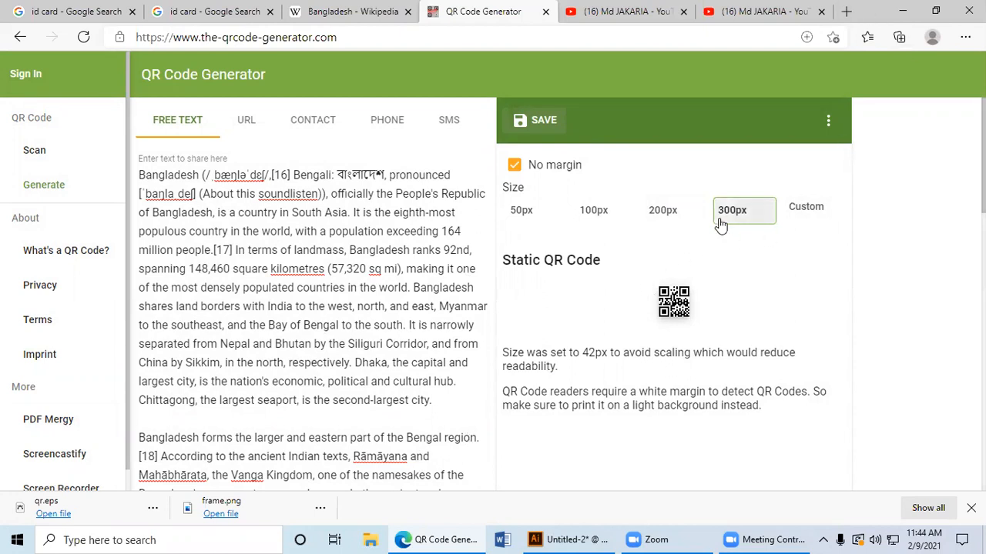
Step: Try the 200 px and 50 px sizes for the QR code, and set it back to 300 px
left_click(758, 212)
left_click(667, 209)
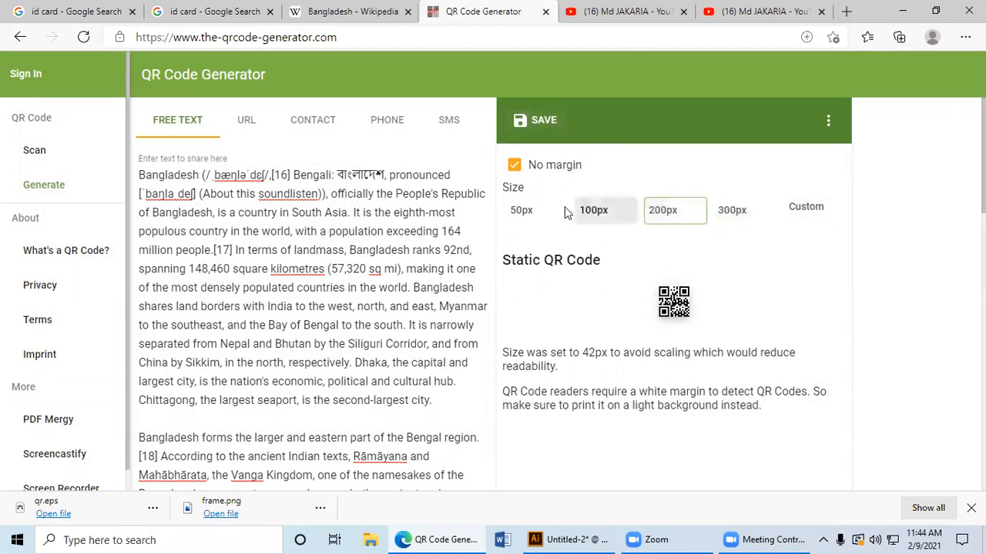
left_click(524, 212)
left_click(828, 121)
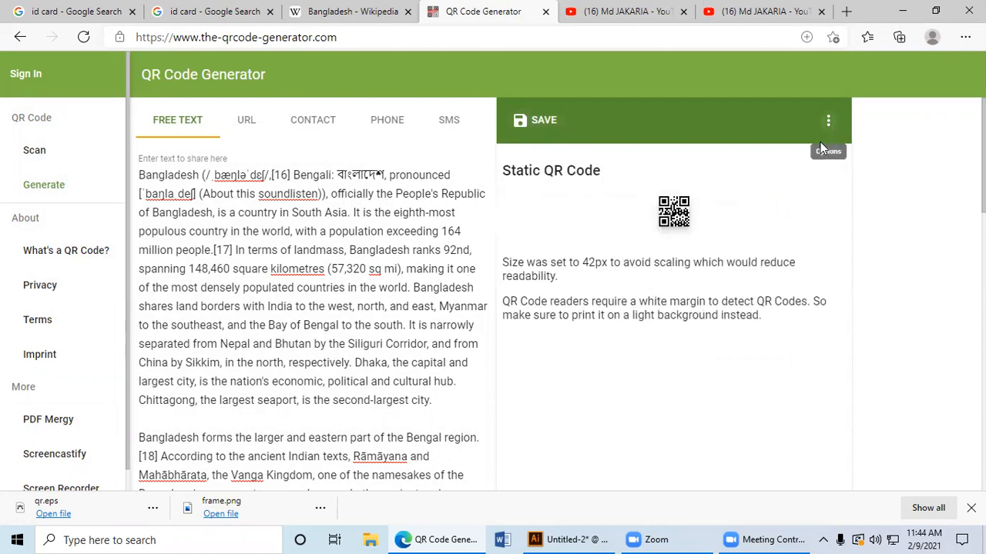
left_click(828, 121)
left_click(670, 211)
left_click(741, 211)
Step: Try to save the 300 px QR code in EPS format with the filename 2
left_click(520, 122)
type("2")
left_click(547, 322)
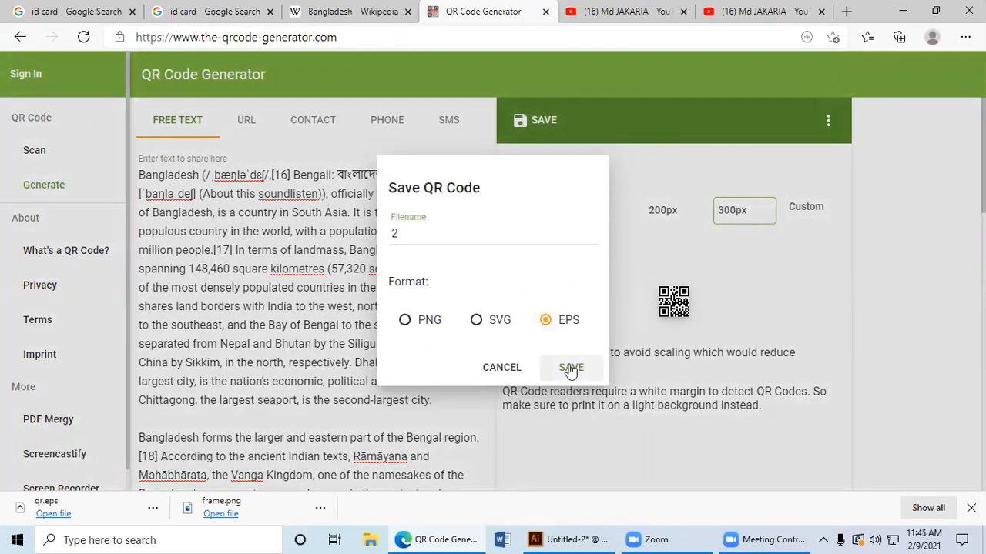
left_click(570, 369)
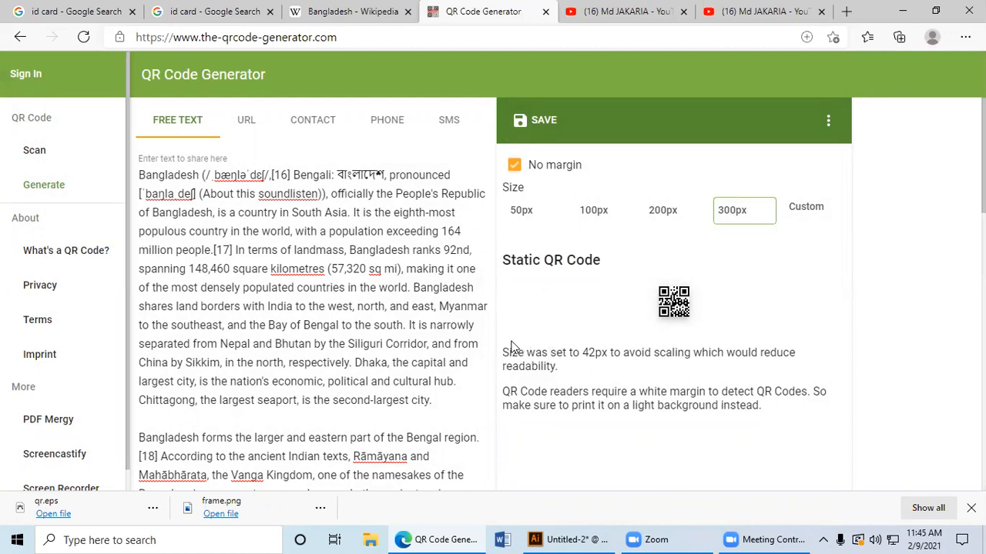
Step: Reload the generator page, paste the copied Bangladesh text as free text again, and look through it
left_click(83, 37)
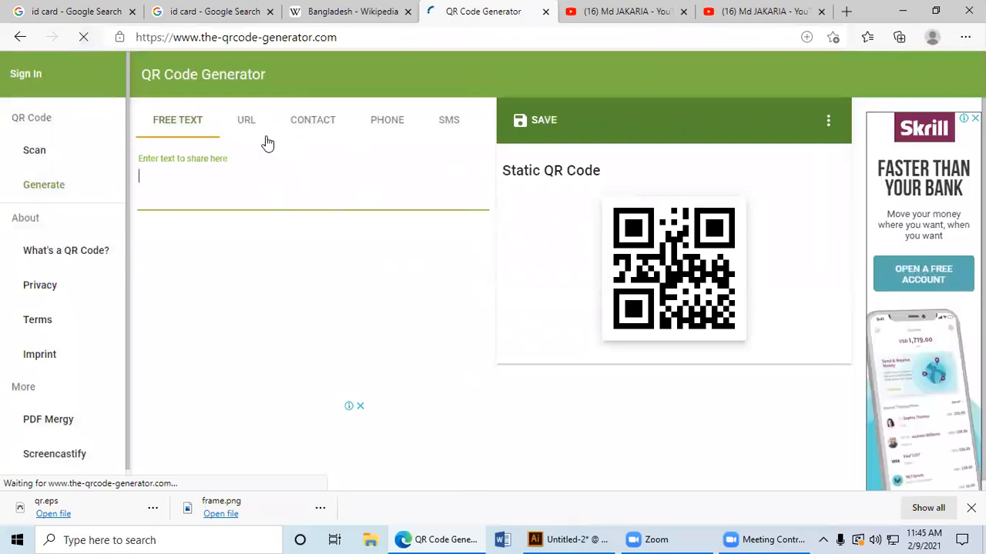
left_click(245, 124)
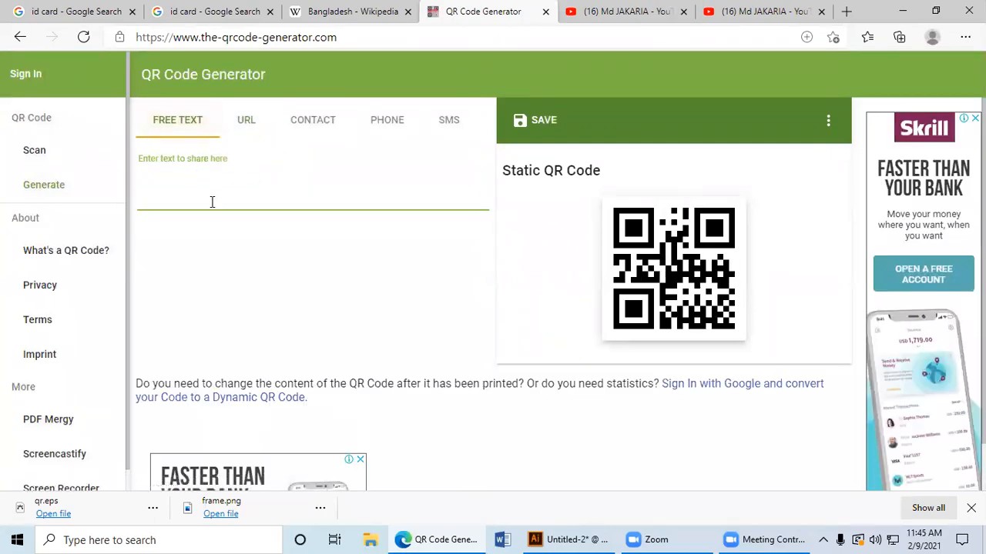
key("ctrl+v")
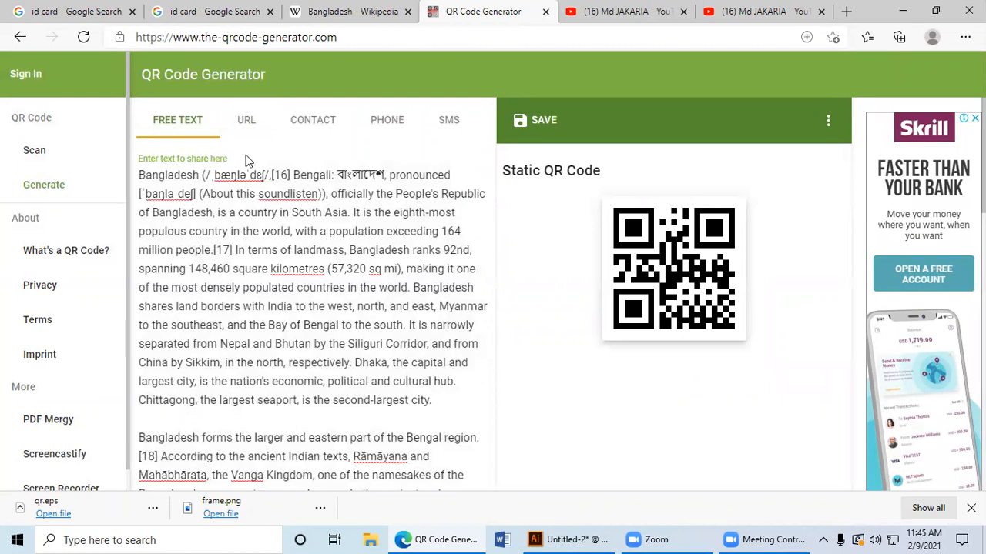
scroll(355, 208, "down", 10)
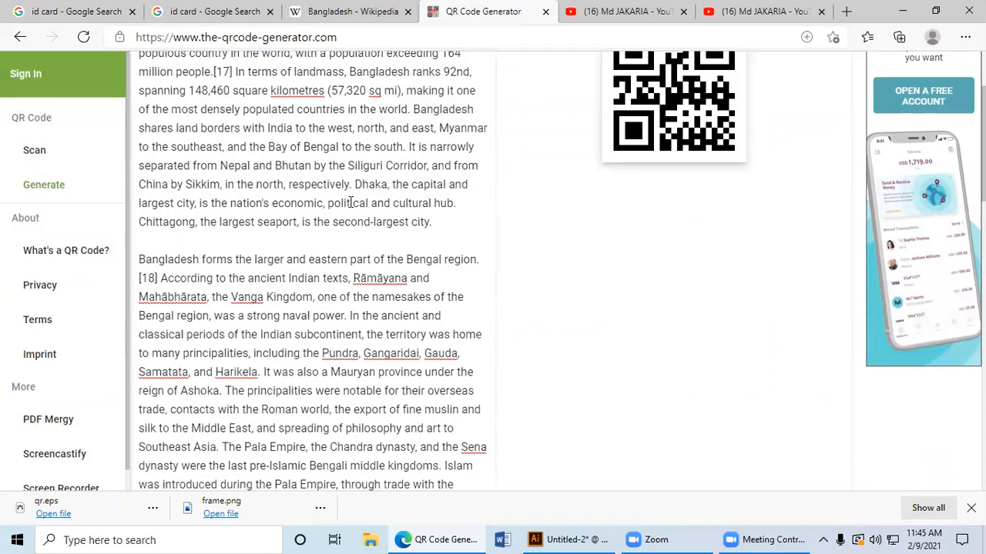
scroll(355, 208, "down", 3)
scroll(355, 208, "up", 15)
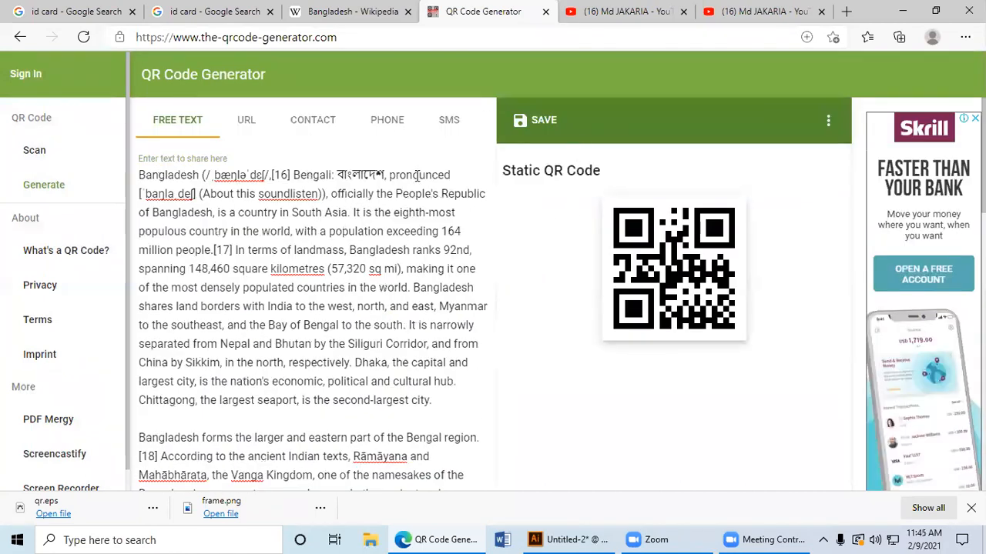
Step: Reload the generator once more, paste the copied Bangladesh text as free text, and check the pasted paragraphs
left_click(81, 37)
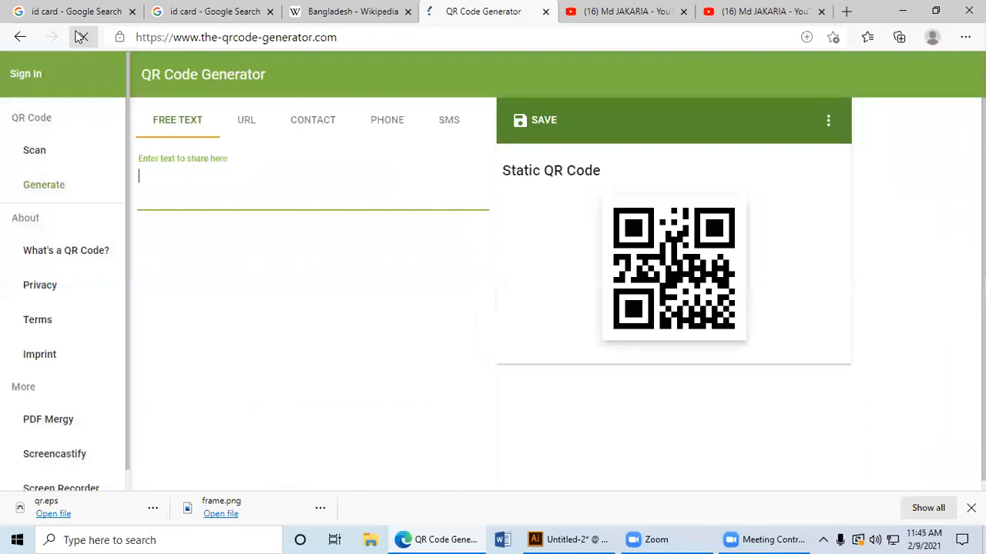
scroll(225, 184, "down", 2)
scroll(224, 184, "up", 2)
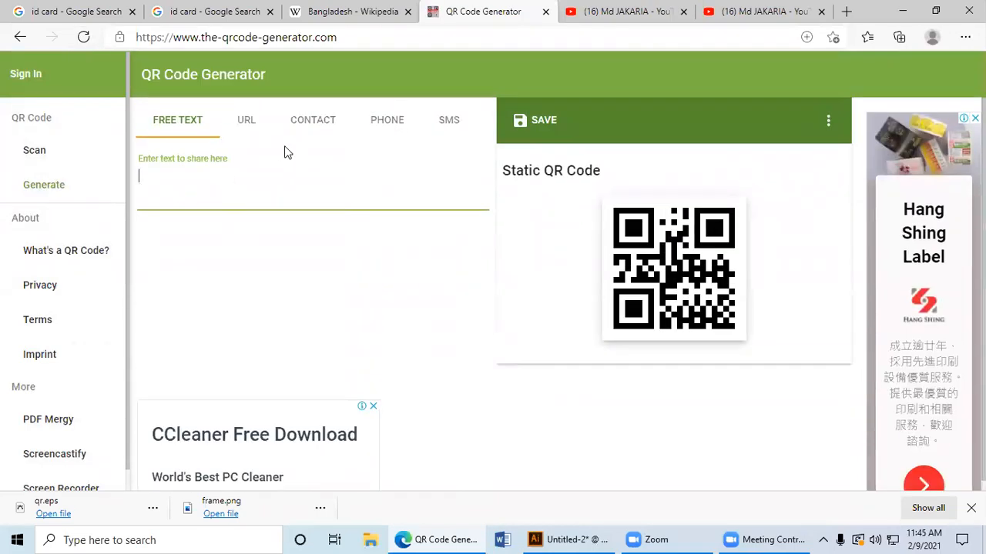
left_click(248, 122)
left_click(191, 121)
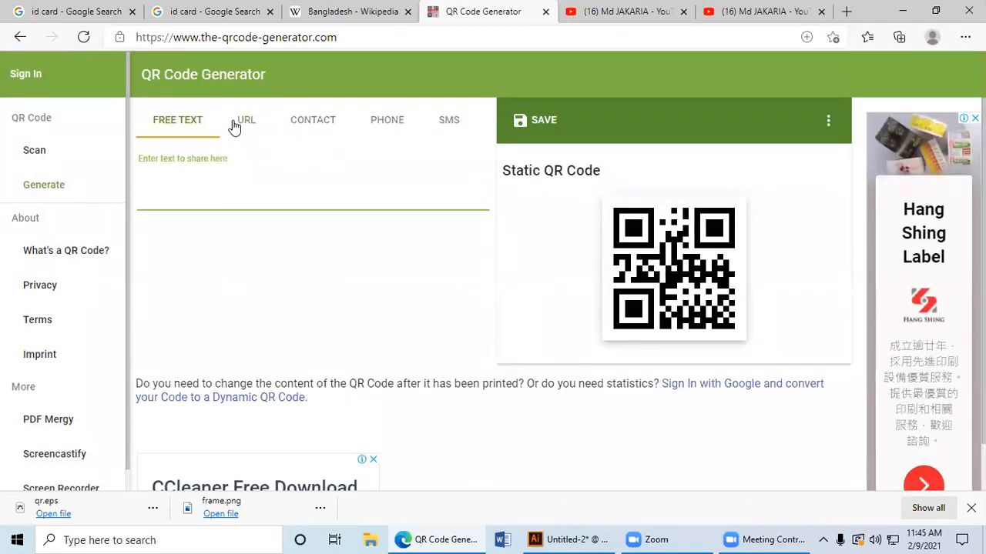
left_click(241, 122)
left_click(195, 119)
key("ctrl+v")
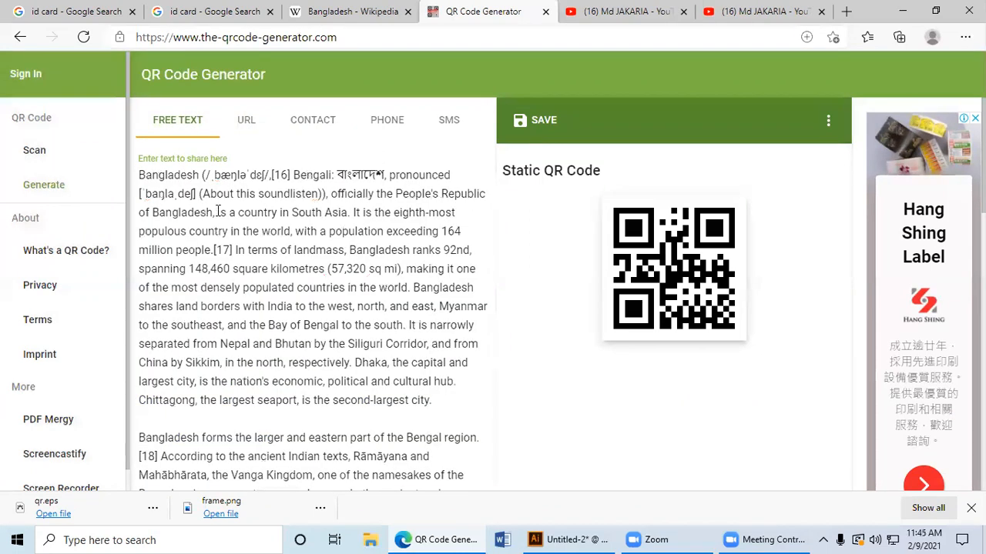
scroll(482, 292, "down", 6)
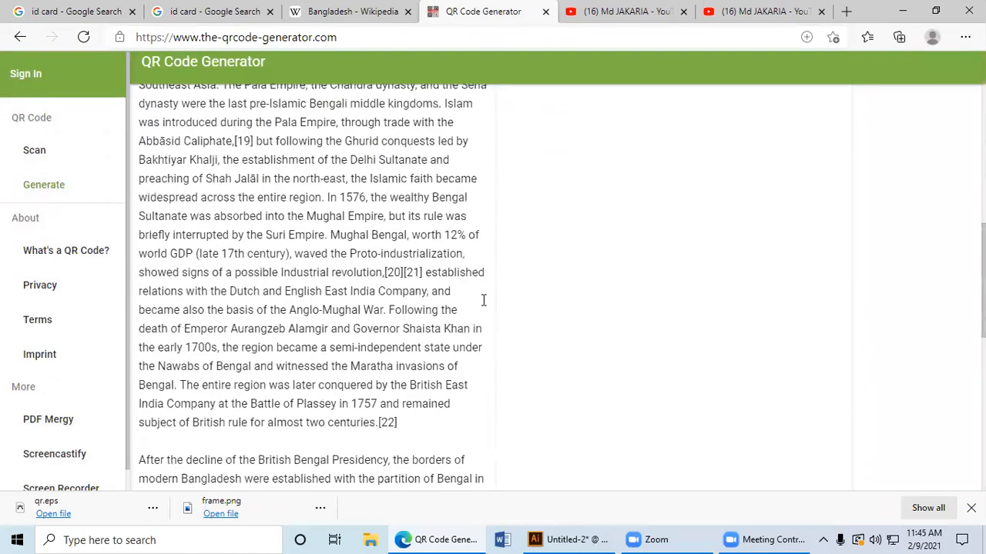
scroll(482, 292, "up", 6)
Step: Try to save the free-text QR code in EPS format with the filename 01
left_click(530, 120)
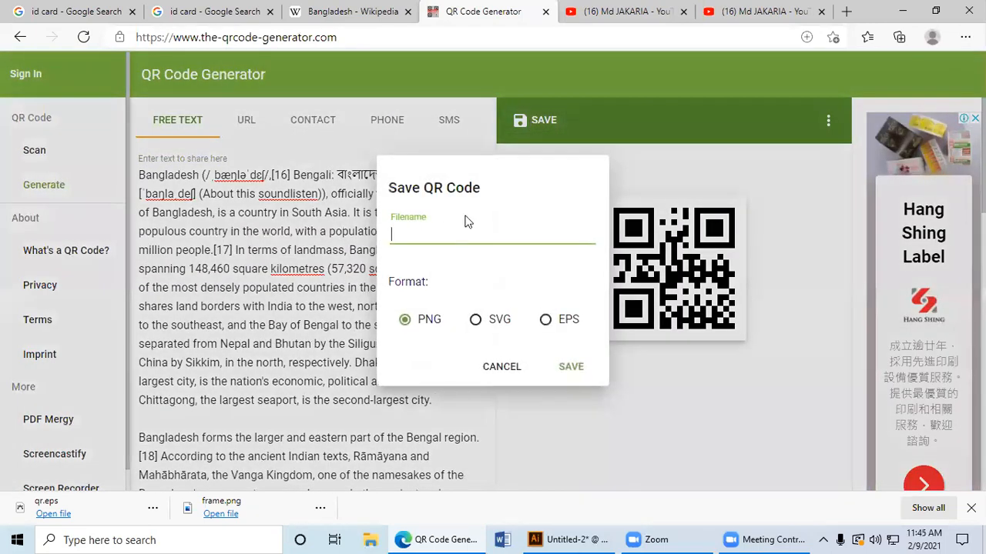
type("01")
left_click(568, 326)
left_click(570, 366)
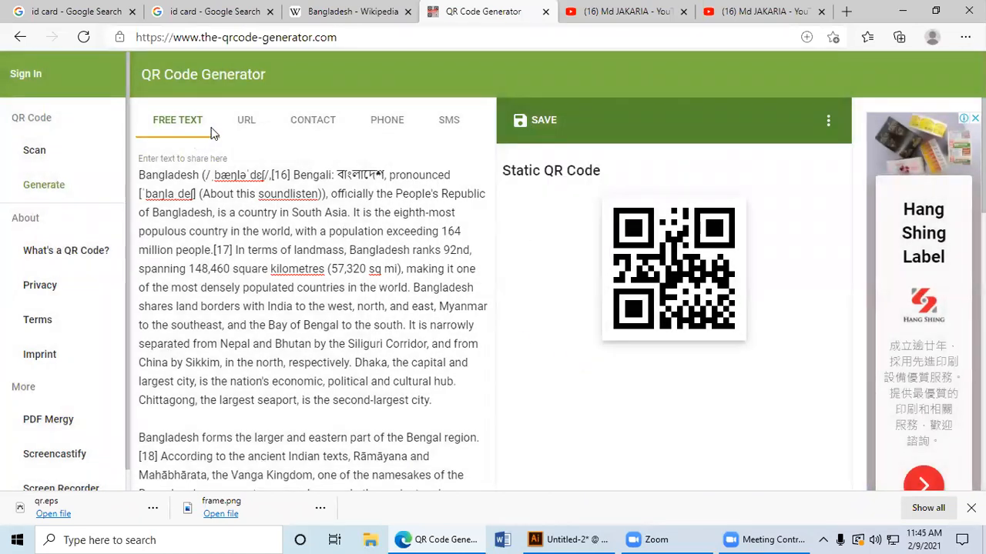
Step: Paste the copied Bangladesh text as the QR code's URL and shorten it into a short link
left_click(244, 123)
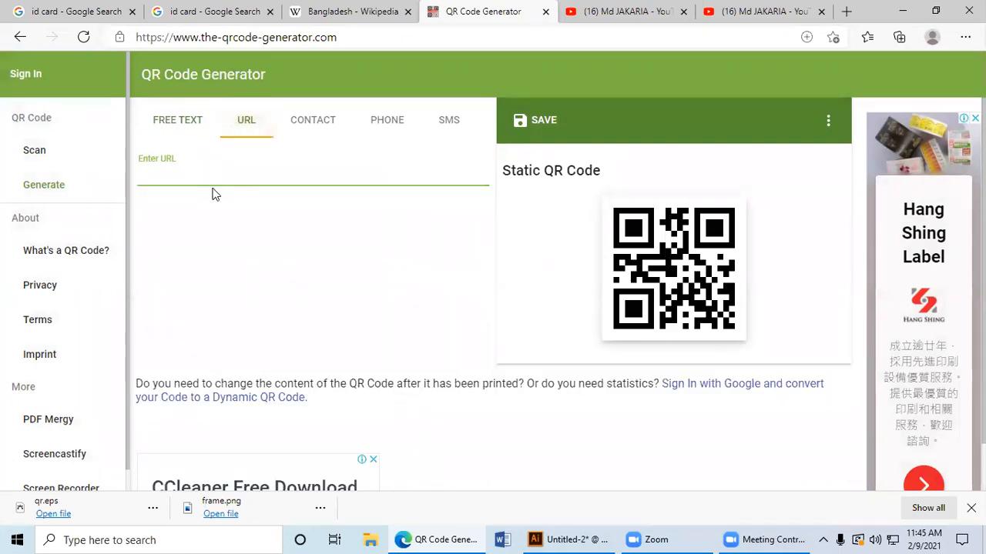
key("ctrl+v")
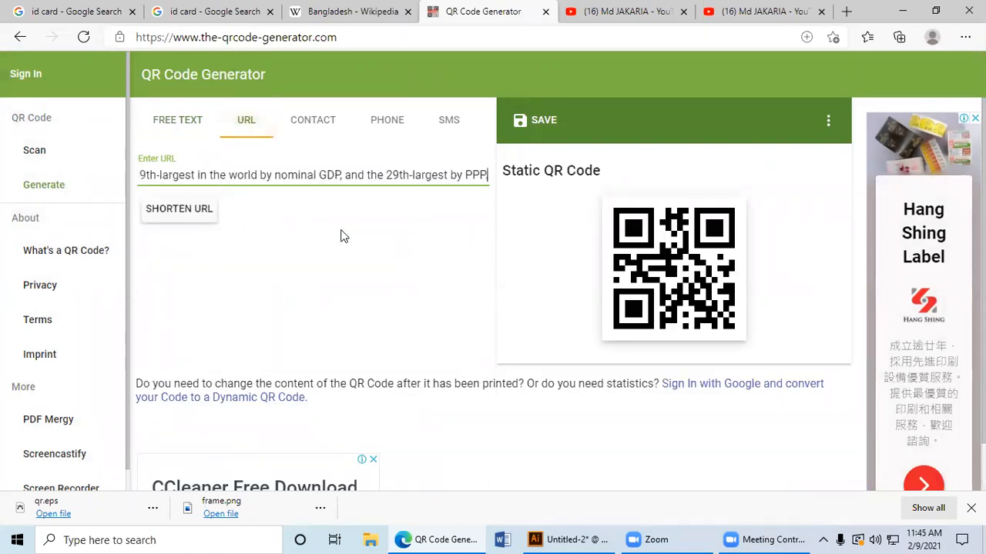
left_click(204, 211)
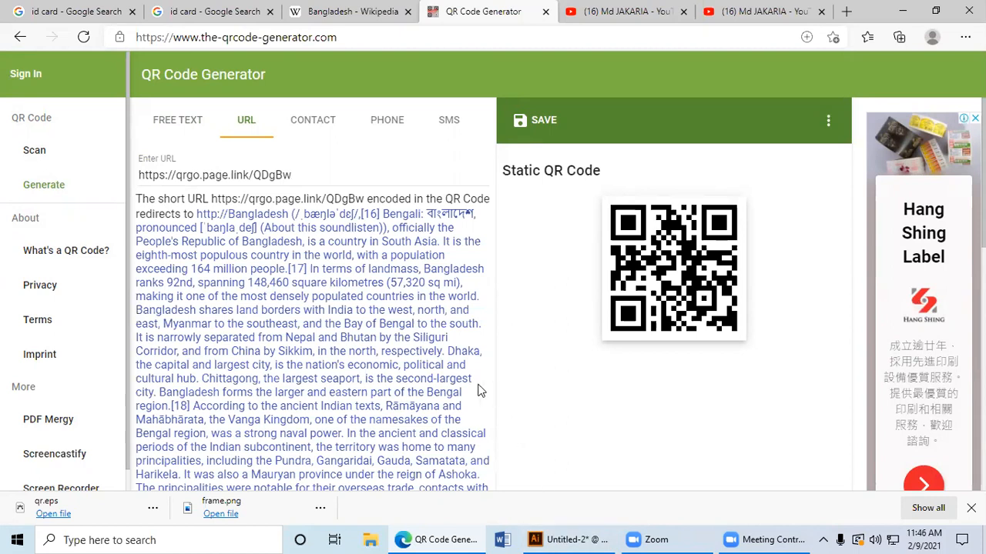
Step: Compare the free-text and shortened URL entries of the Bangladesh QR code, and view the contact form
left_click(304, 123)
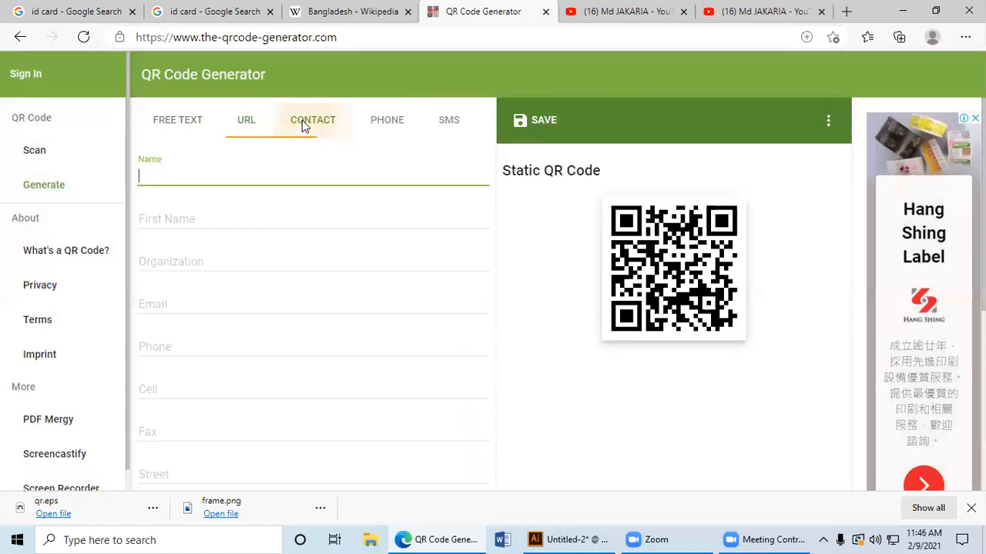
left_click(245, 123)
left_click(192, 119)
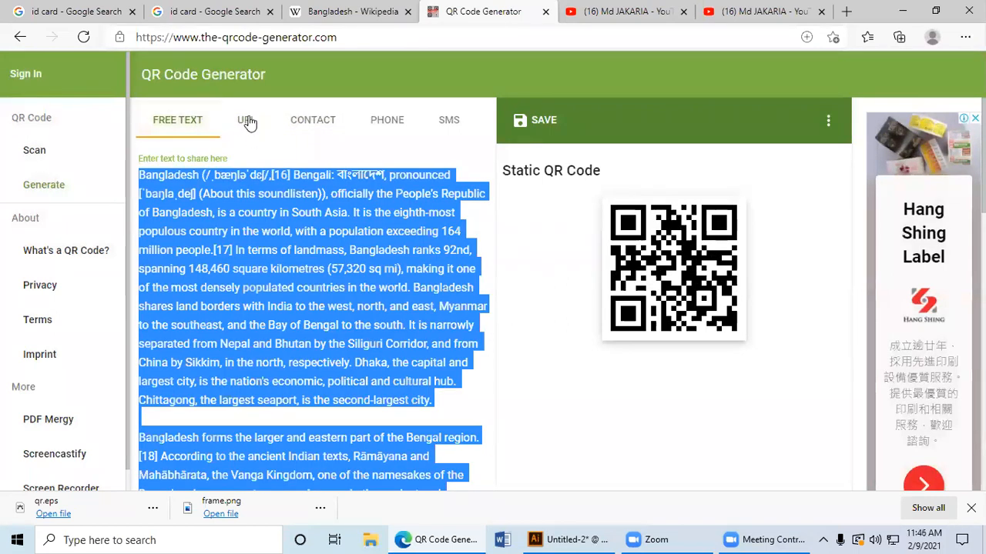
left_click(259, 164)
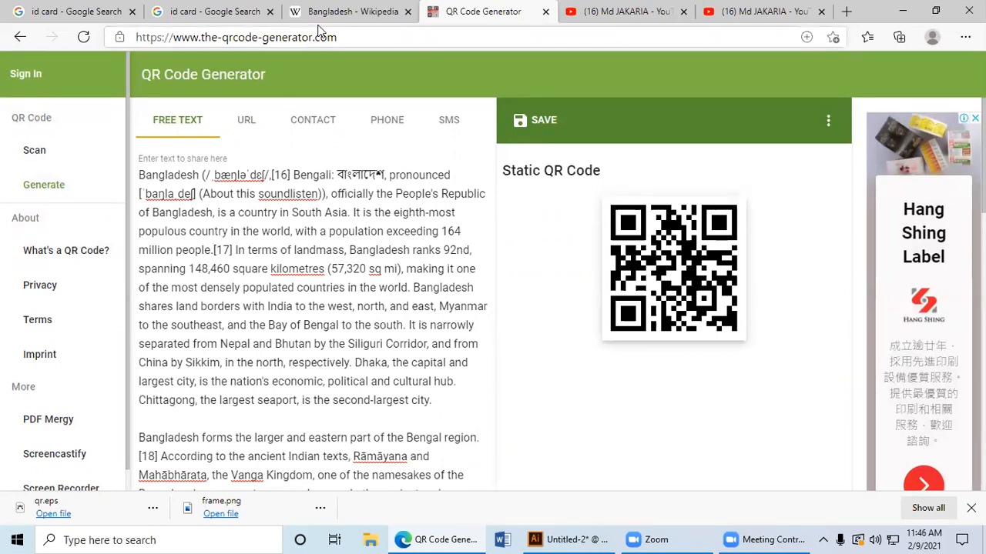
left_click(248, 123)
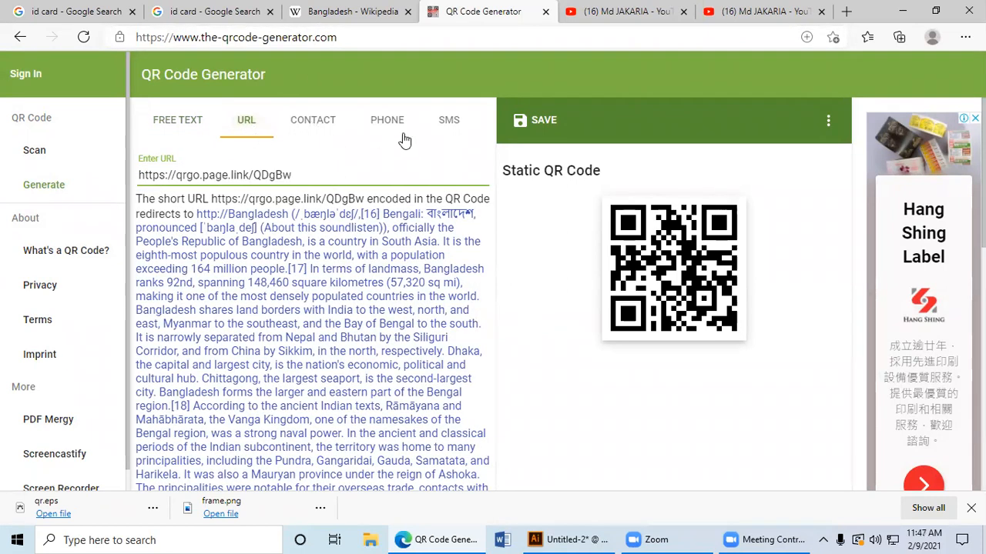
left_click(158, 122)
left_click(259, 131)
left_click(208, 123)
left_click(581, 241)
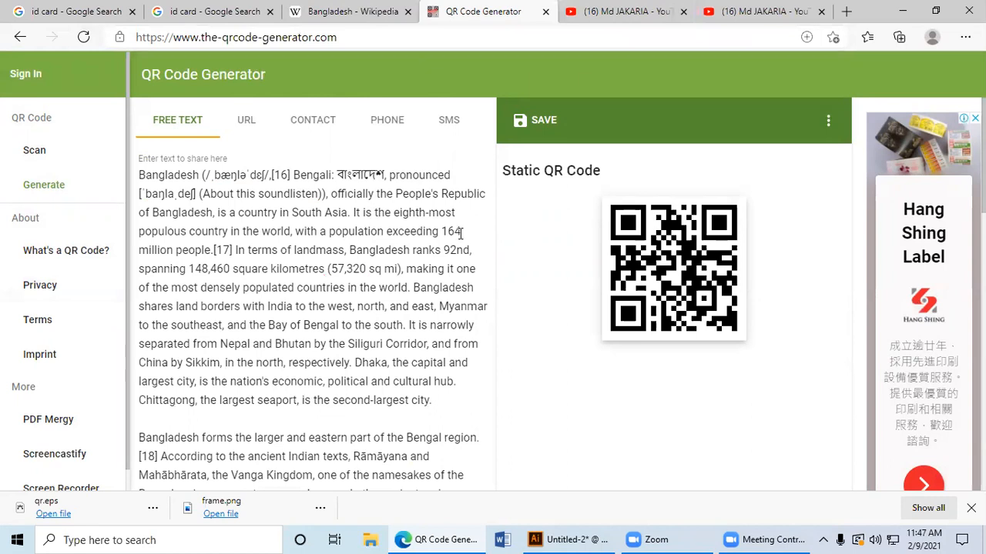
Step: Open the Gmail inbox in a new browser tab and copy the signed-in account's e-mail address
left_click(846, 12)
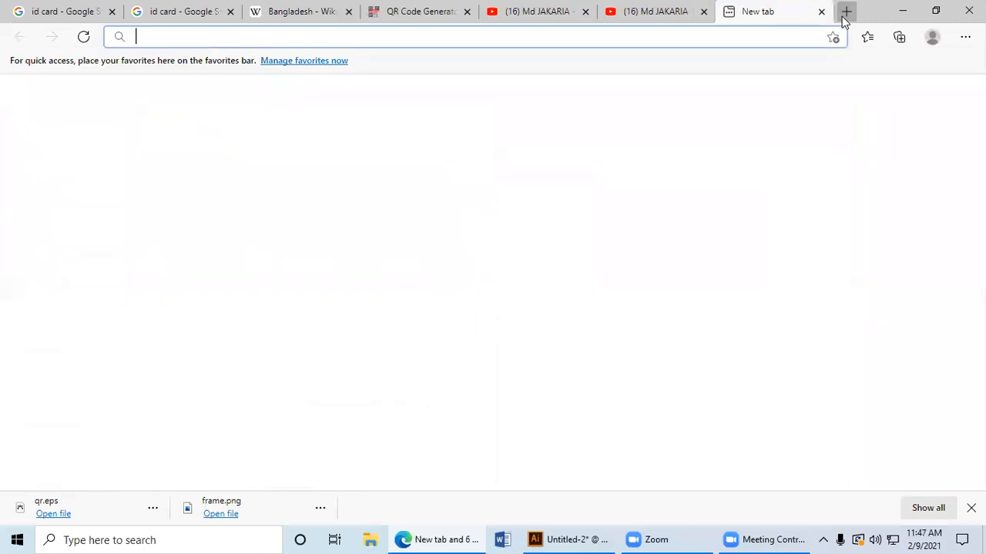
left_click(281, 190)
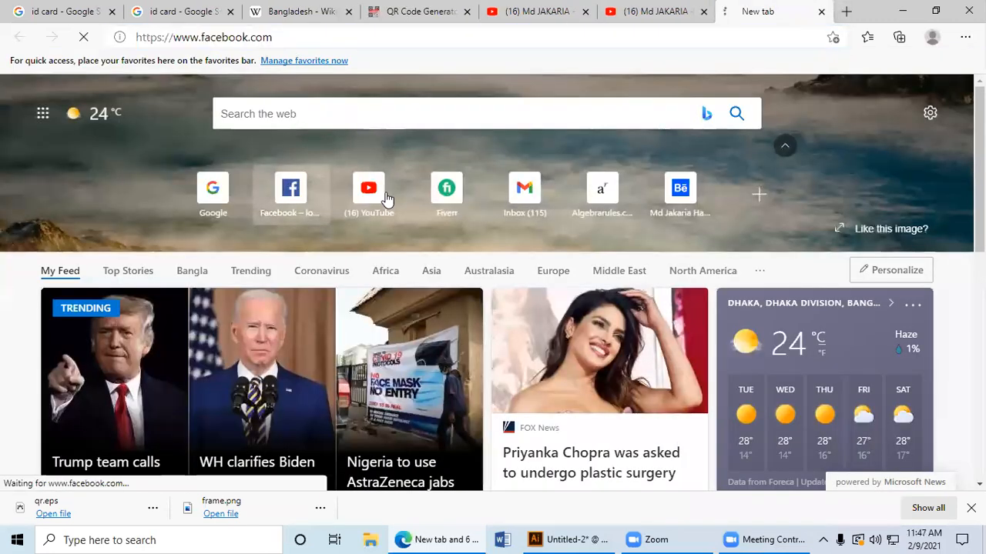
left_click(510, 200)
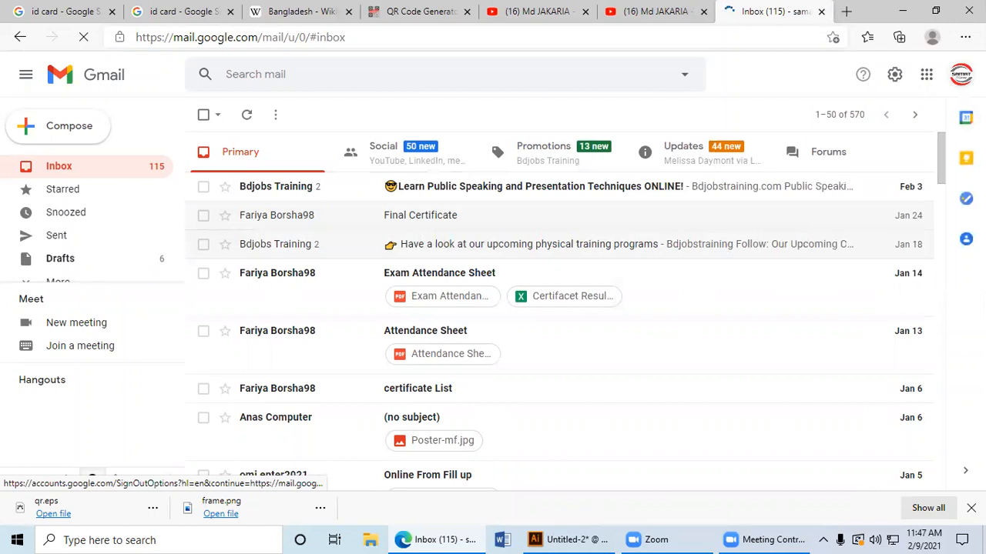
left_click(961, 77)
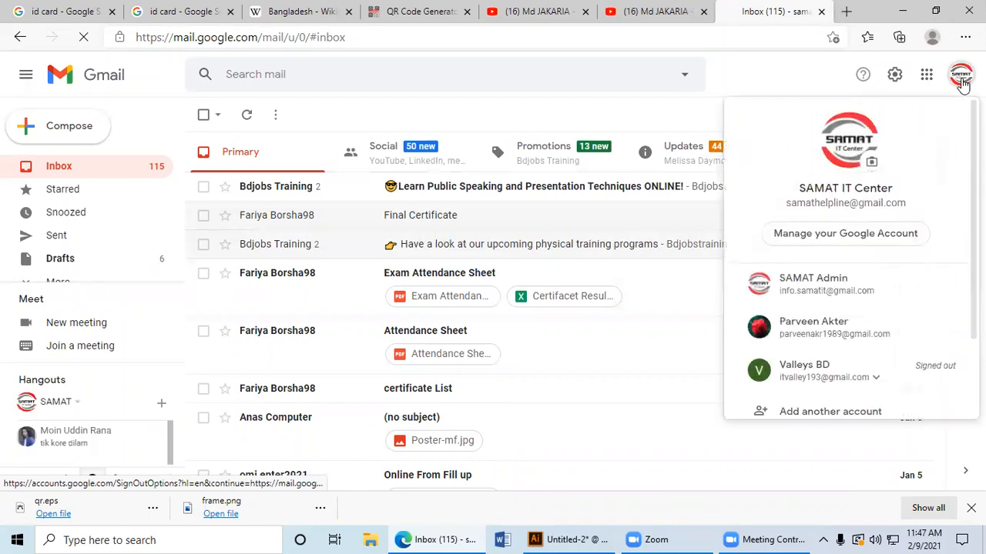
triple_click(812, 202)
key("ctrl+c")
right_click(814, 205)
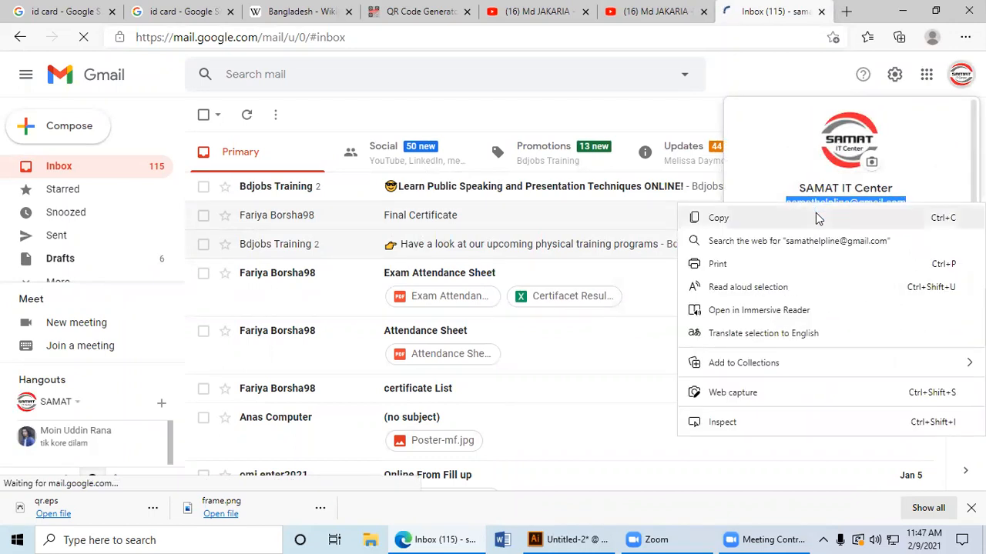
left_click(816, 218)
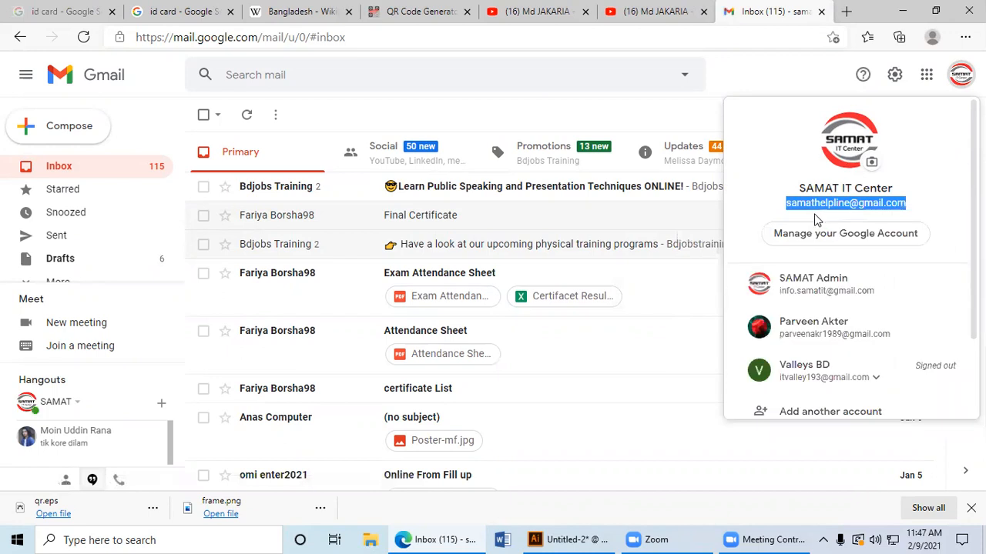
left_click(781, 74)
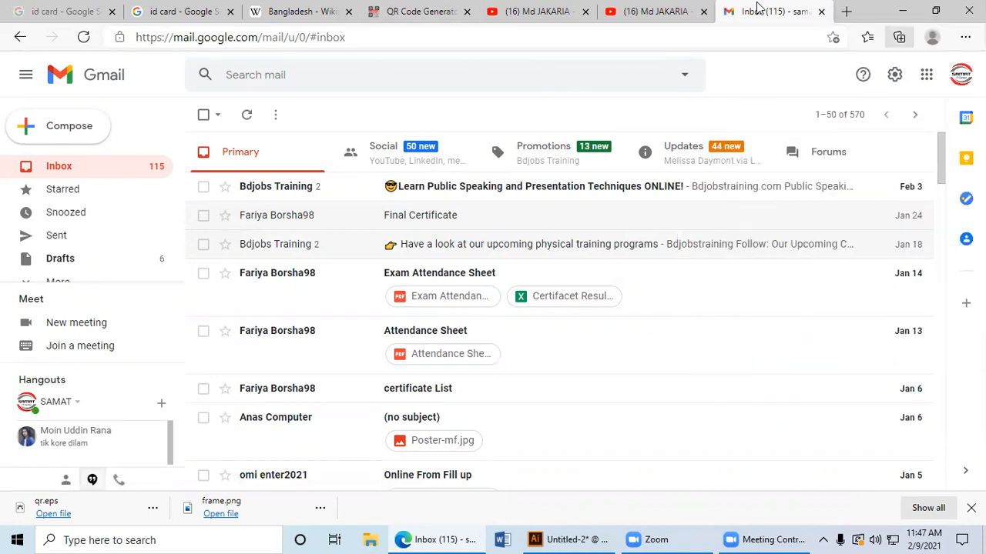
Step: Reload the QR code generator, paste the copied e-mail address as the URL, and shorten it into a short link
left_click(422, 12)
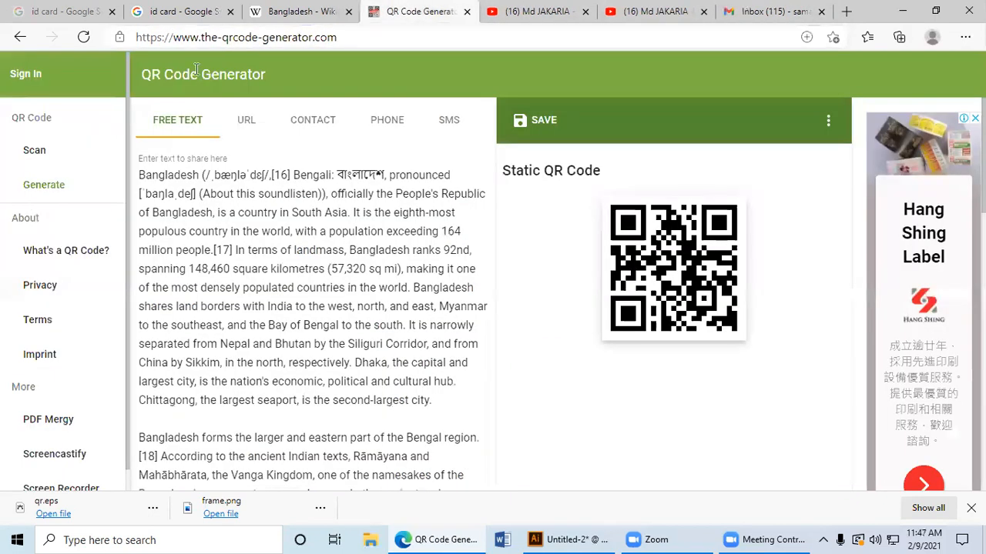
left_click(83, 37)
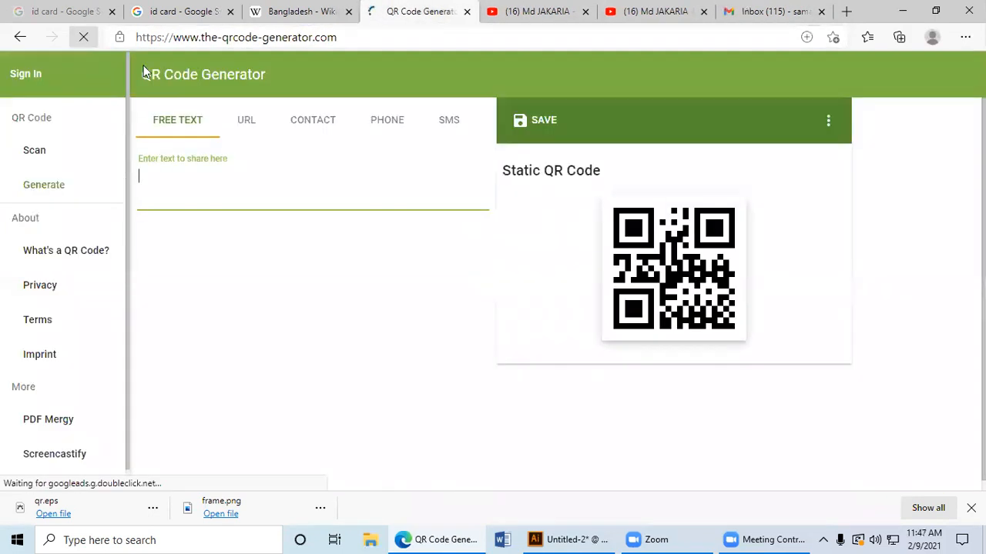
left_click(239, 123)
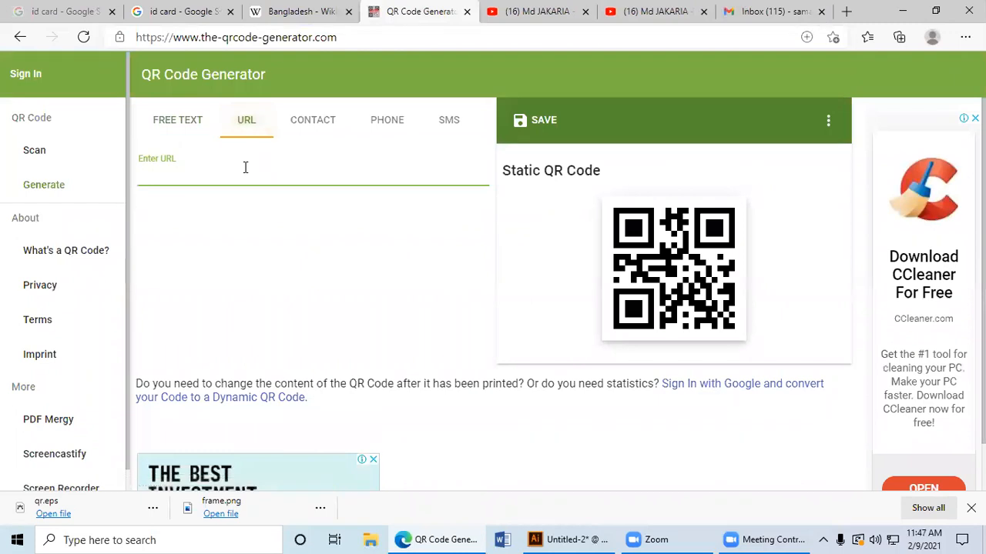
right_click(229, 179)
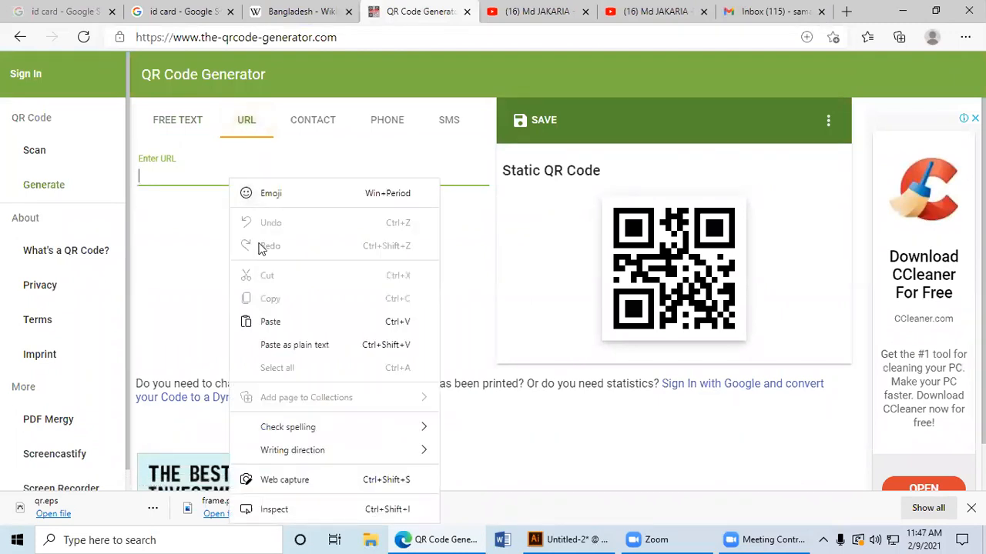
left_click(271, 323)
left_click(204, 217)
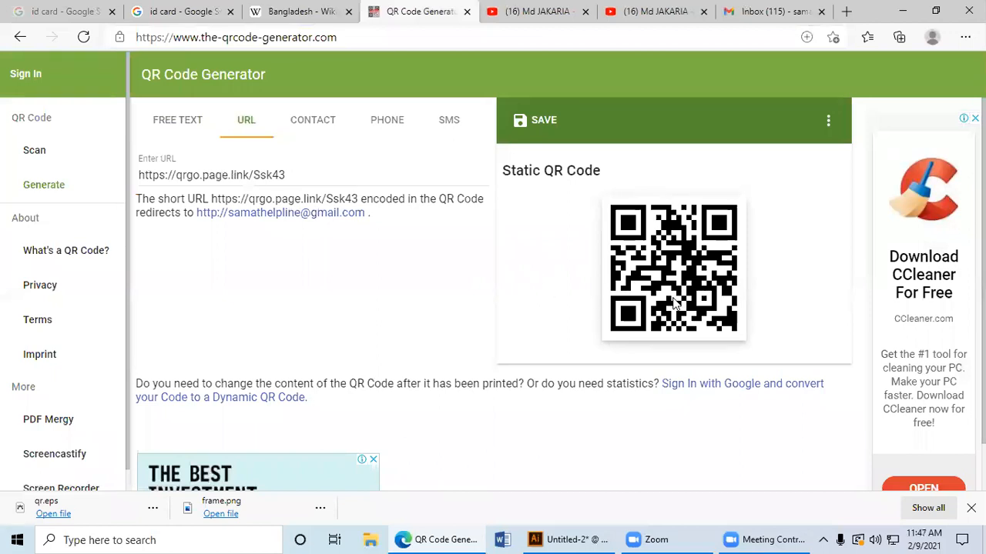
scroll(680, 301, "down", 2)
scroll(680, 301, "up", 2)
scroll(680, 301, "down", 2)
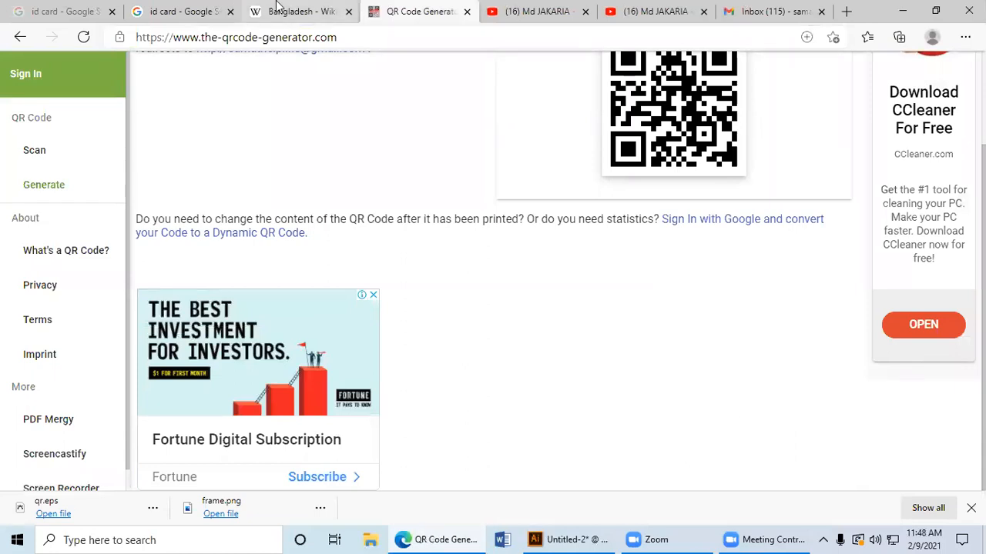
Step: Save the red and black ID card mockup from the image results to the Desktop as a JPEG image
left_click(178, 11)
scroll(537, 340, "down", 1)
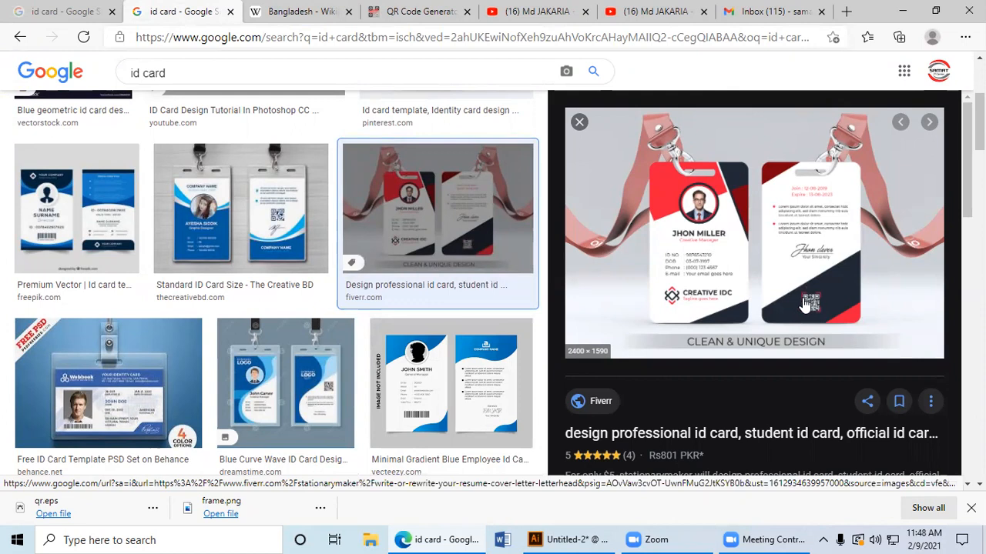
scroll(801, 304, "up", 3)
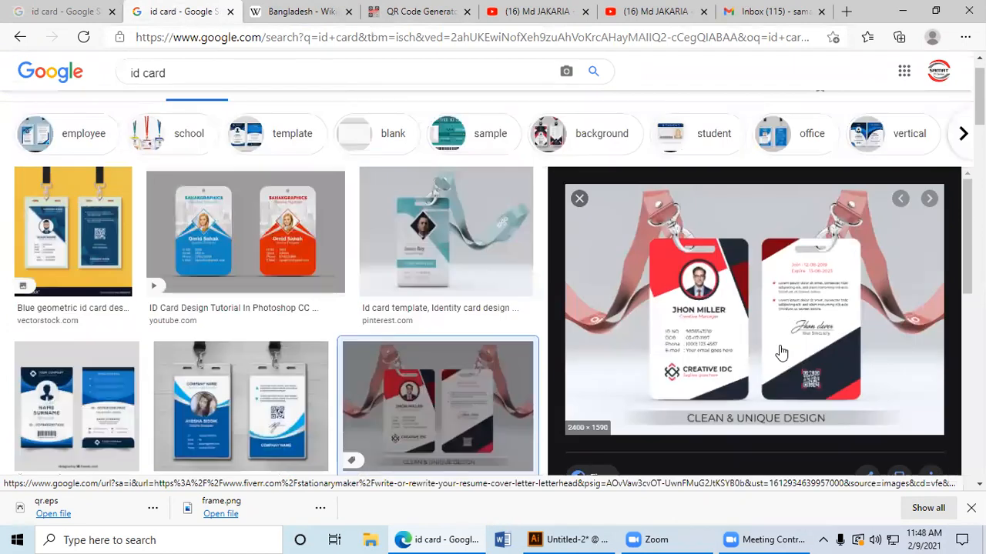
scroll(786, 350, "up", 1)
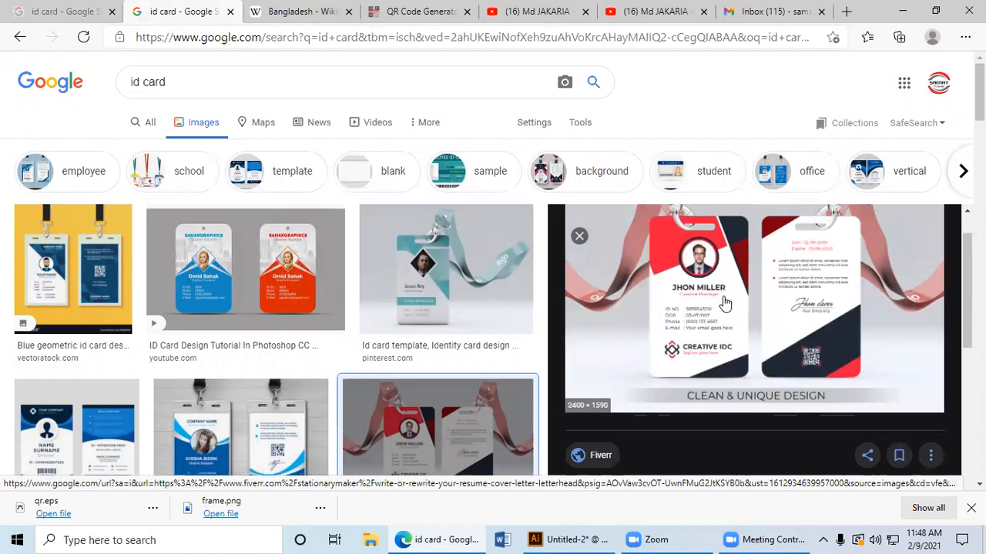
right_click(721, 313)
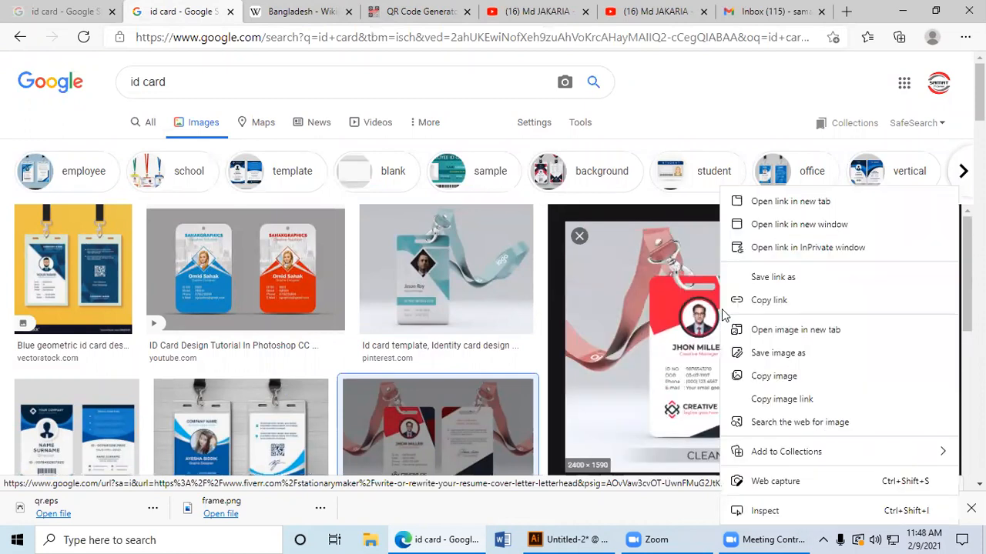
left_click(769, 360)
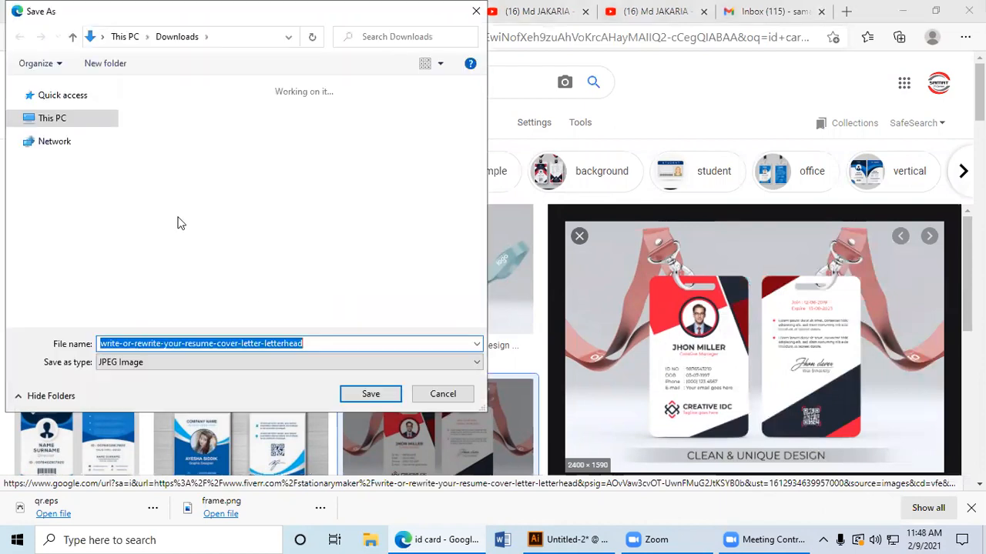
left_click(313, 275)
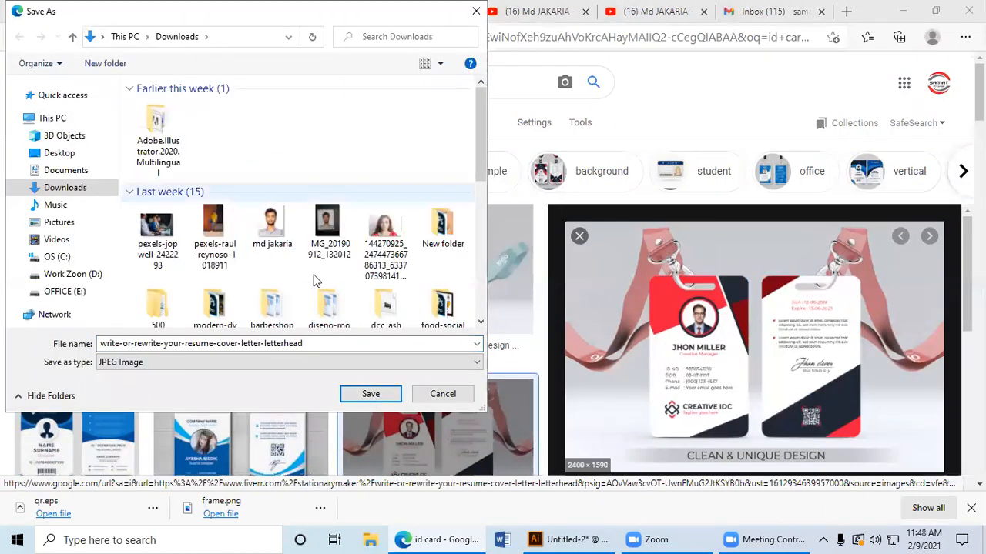
left_click(47, 153)
left_click(382, 395)
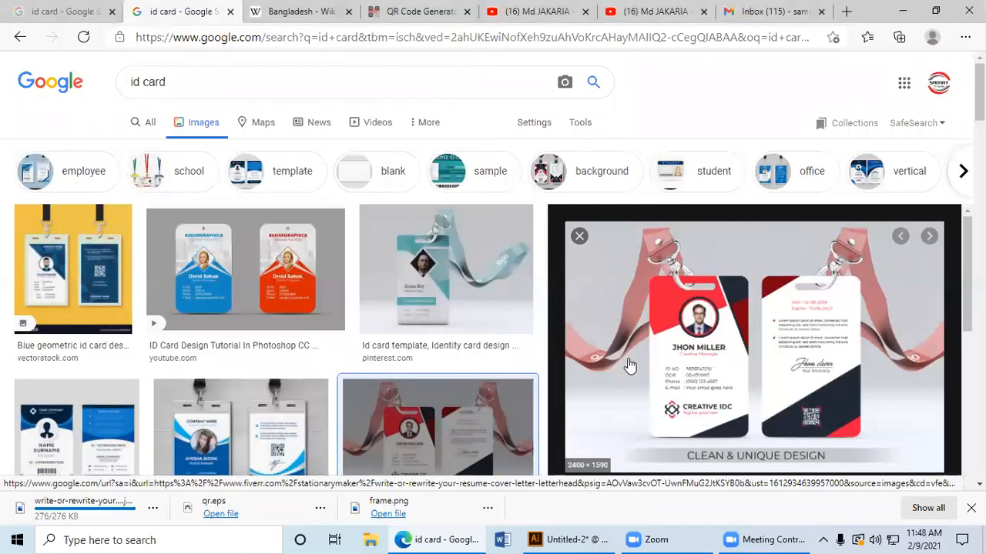
scroll(631, 360, "down", 4)
scroll(632, 366, "up", 3)
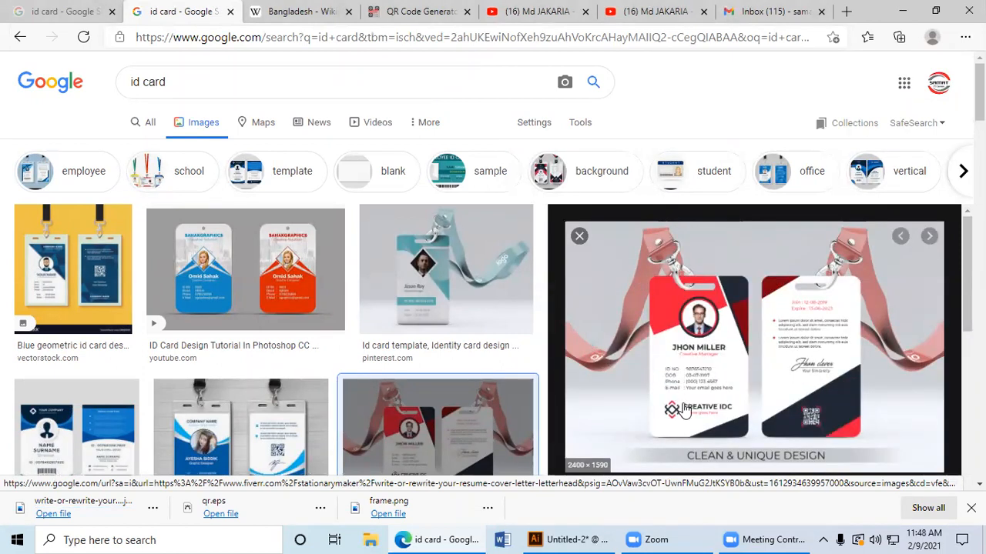
Step: Search Google Images for "envwlope" and look over the envelope pictures
left_click(169, 83)
key("ctrl+a")
type("envw")
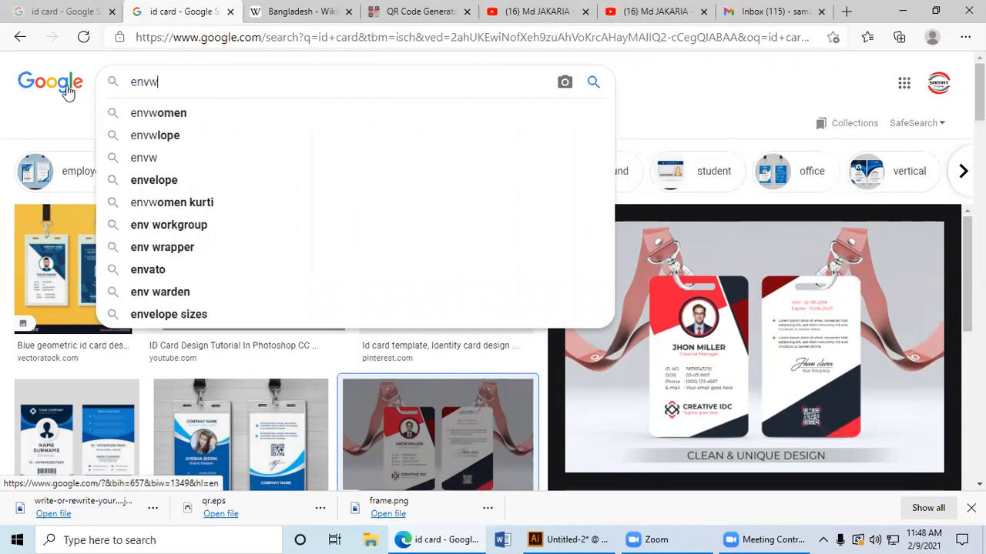
type("lope")
key("Return")
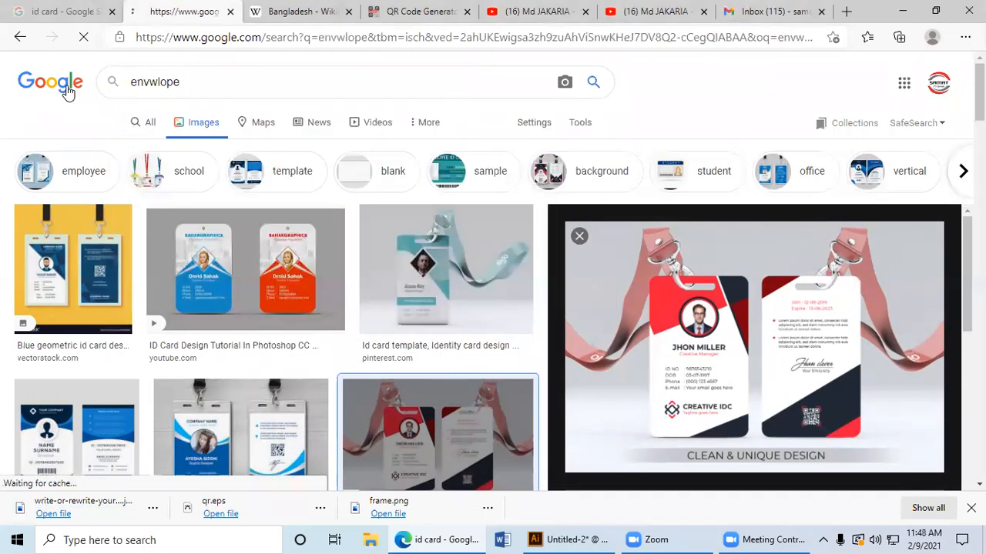
scroll(183, 223, "down", 2)
scroll(108, 164, "up", 3)
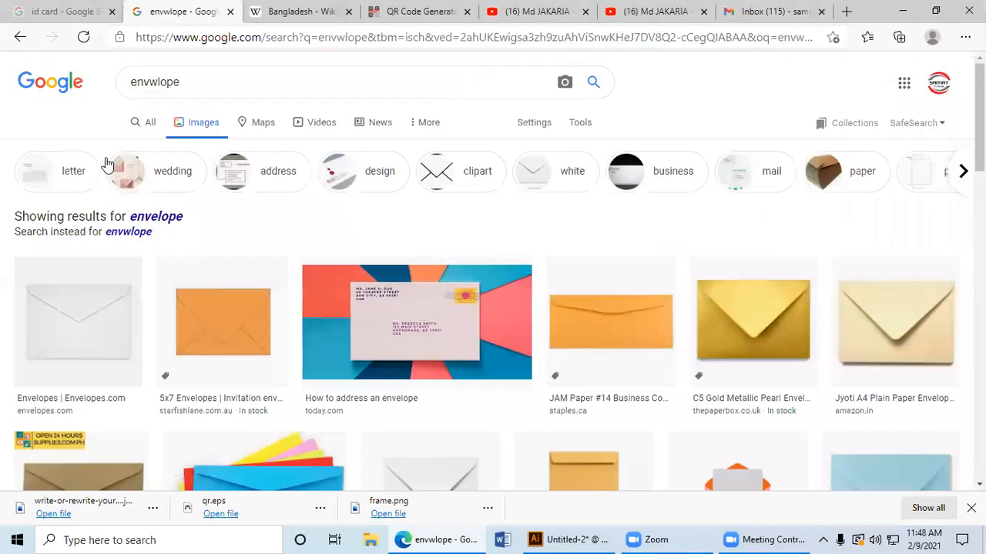
Step: Check the general web results for envelope, and preview the orange JAM Paper and cream Jyoti A4 envelopes among the images
left_click(152, 124)
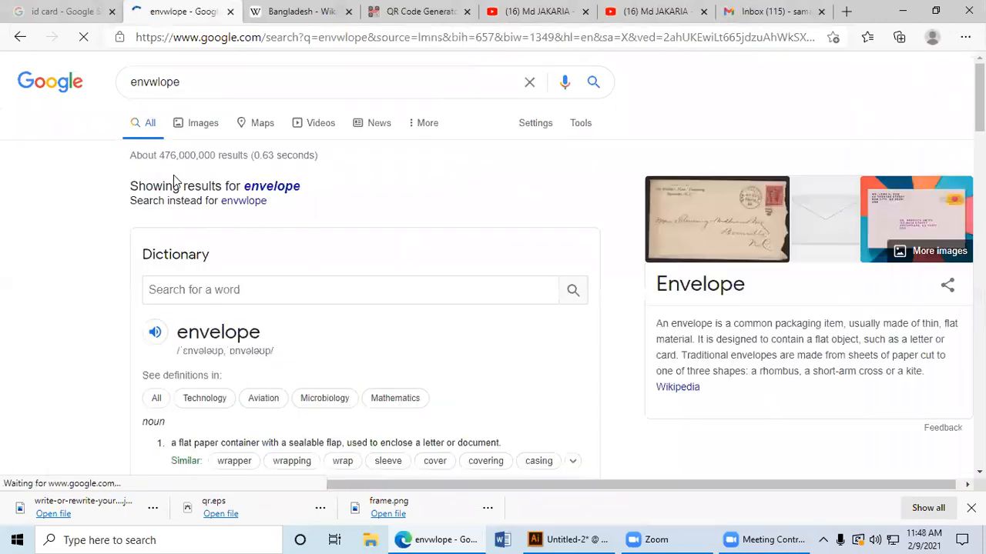
scroll(128, 186, "down", 5)
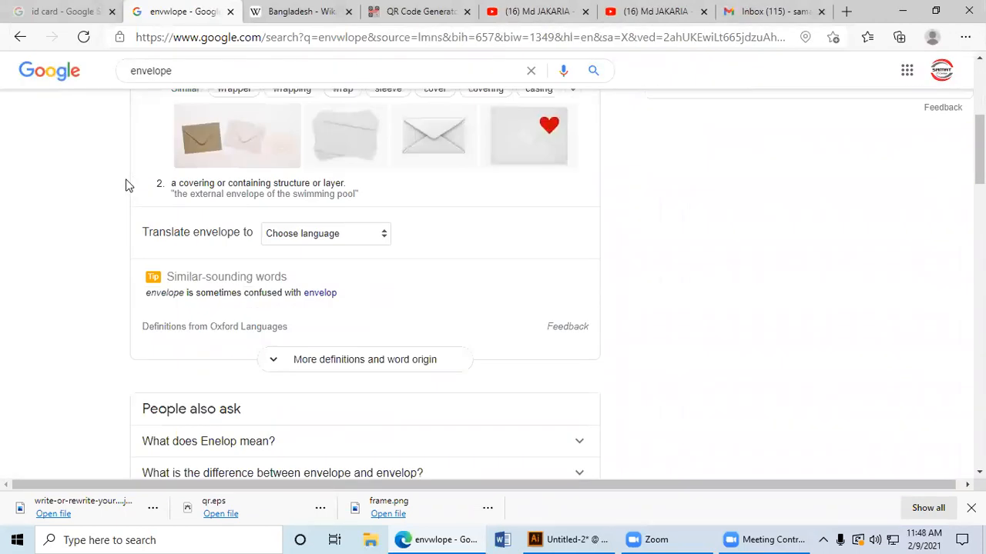
scroll(128, 186, "up", 5)
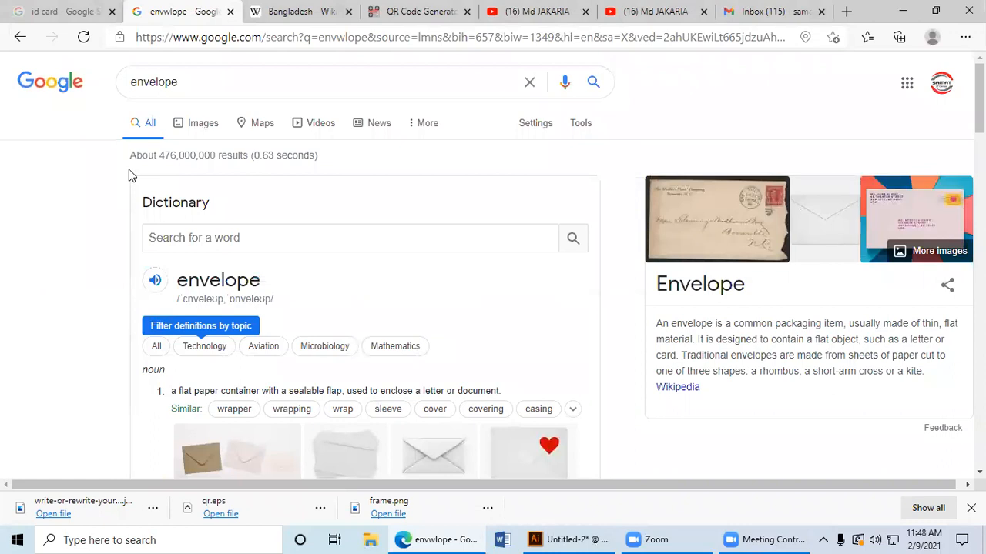
left_click(208, 128)
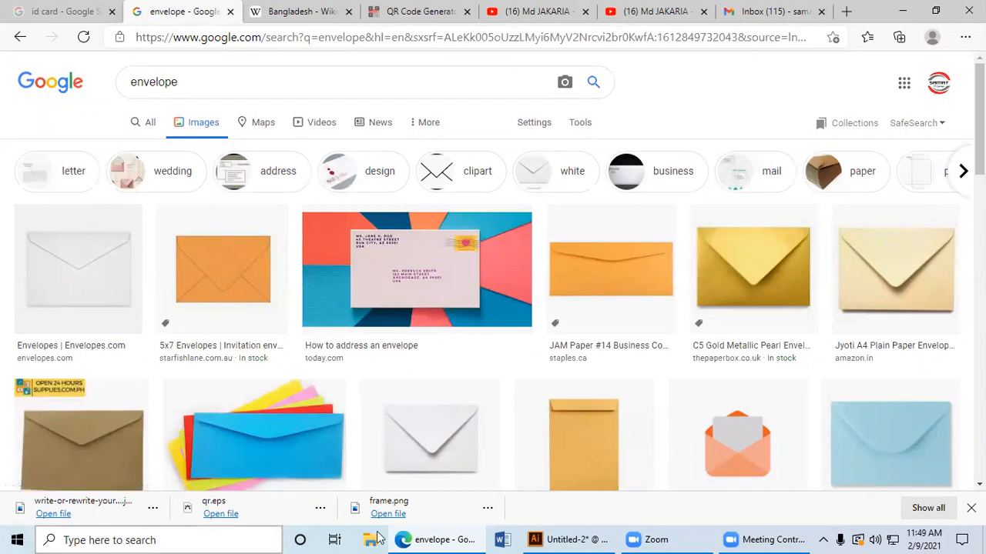
left_click(589, 263)
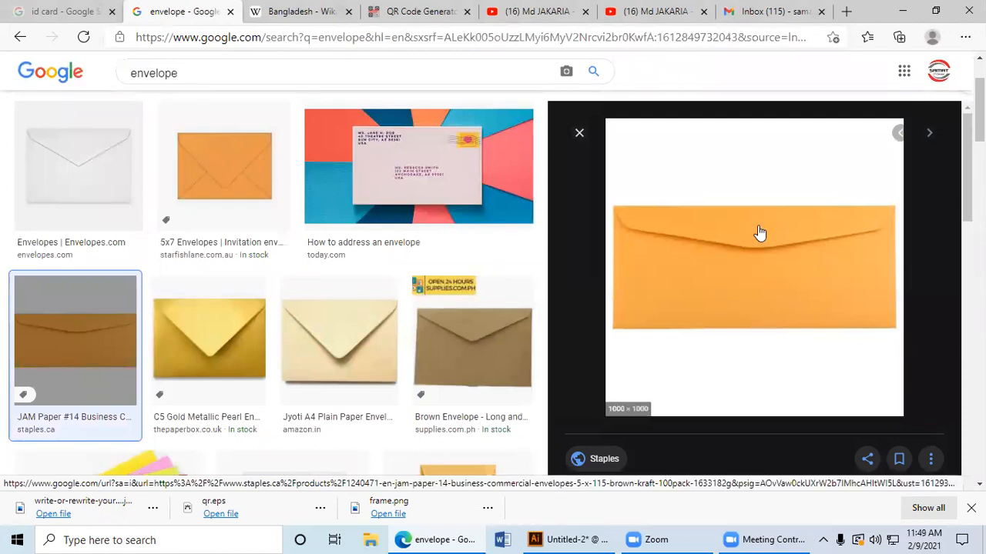
left_click(324, 331)
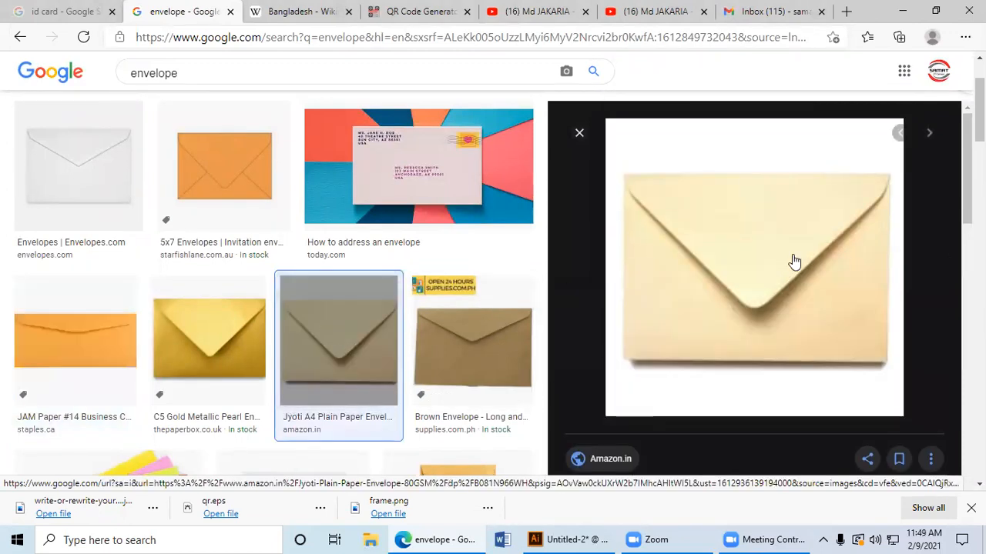
Step: Look through more envelope pictures and preview the IndiaMART white 10 x 4.5 inch envelope and the related Daraz 9 x 4 / 9 x 4.5 office envelope
scroll(663, 286, "down", 5)
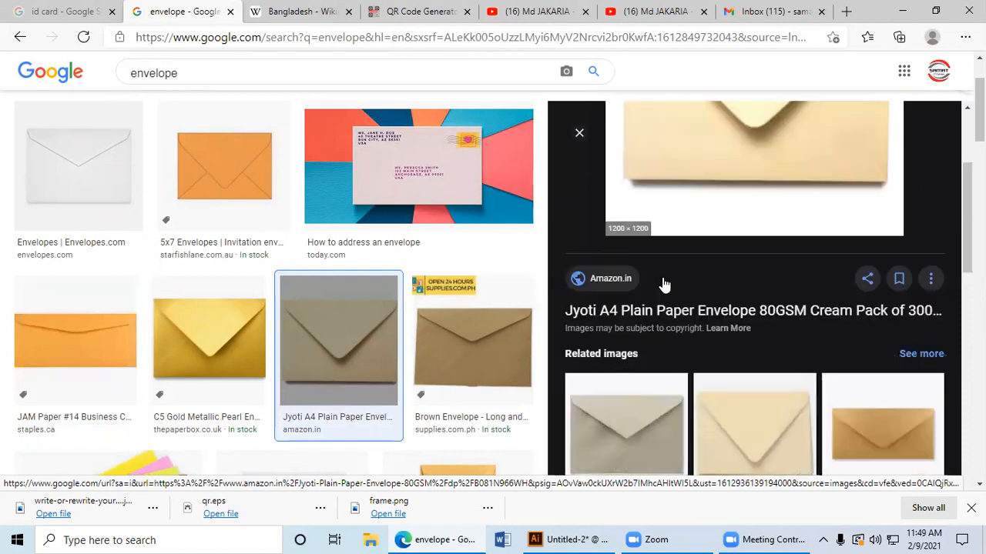
scroll(635, 285, "down", 2)
scroll(46, 317, "down", 4)
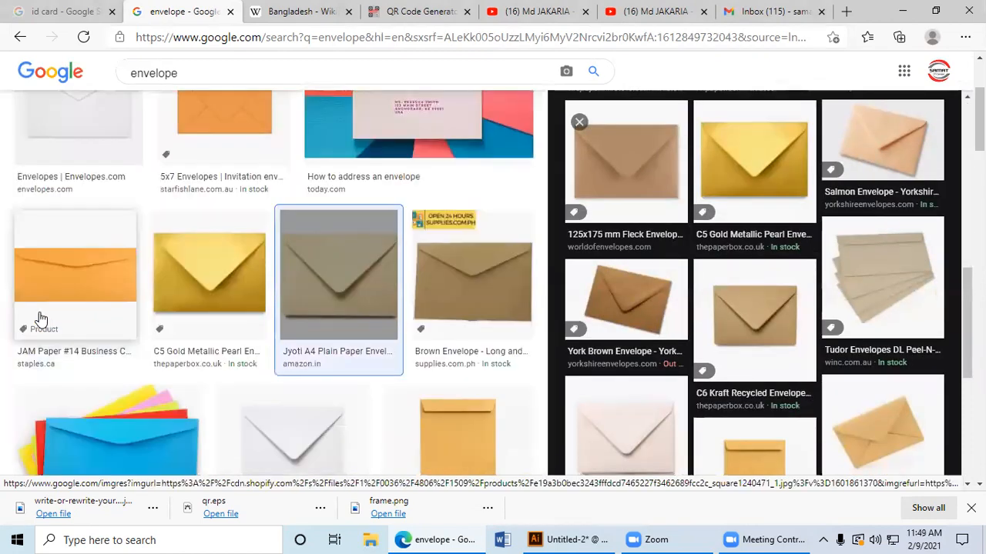
scroll(69, 319, "down", 4)
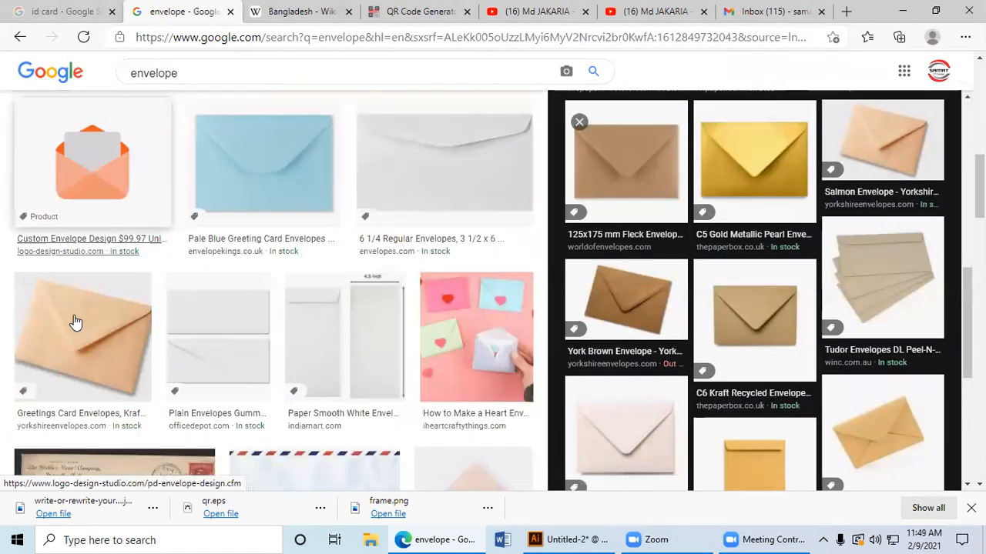
left_click(311, 338)
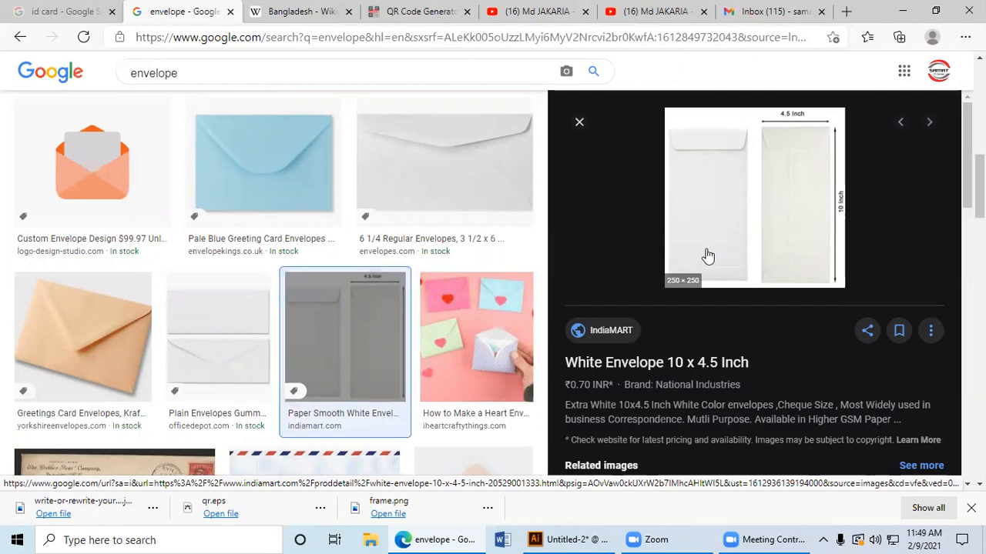
scroll(708, 256, "down", 4)
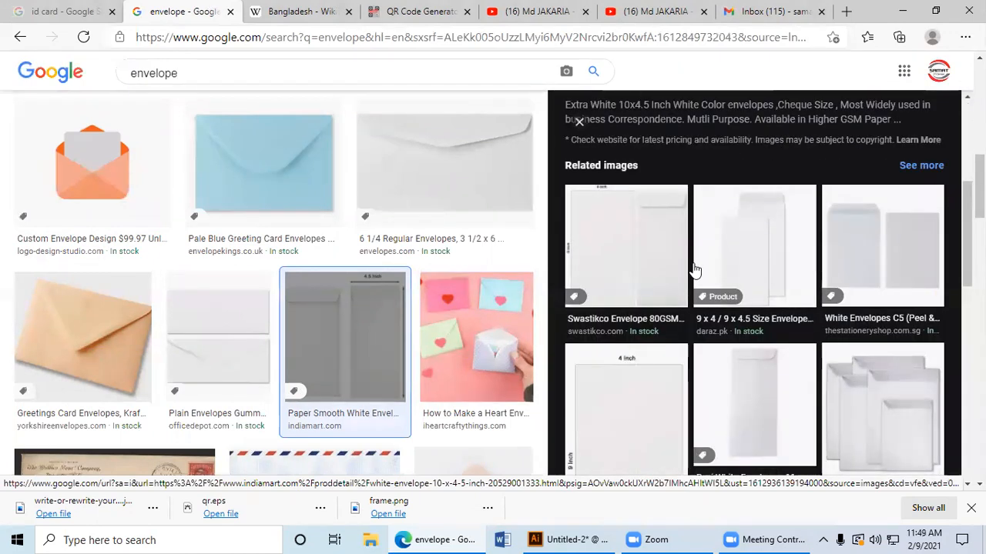
left_click(727, 264)
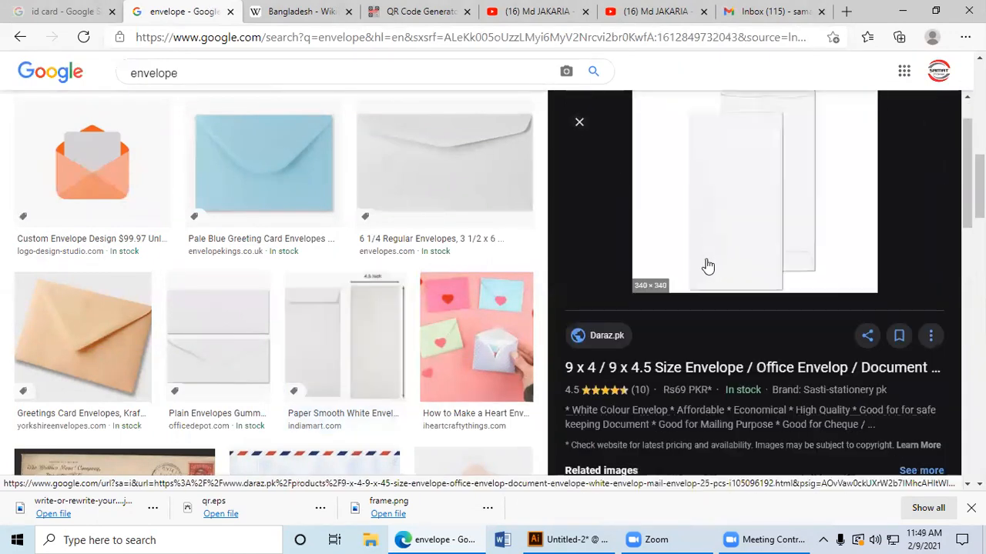
scroll(347, 250, "up", 4)
Step: Search Google Images for "envelope size" and preview the Tension Envelope common sizes diagram with the red window
left_click(223, 70)
type("s")
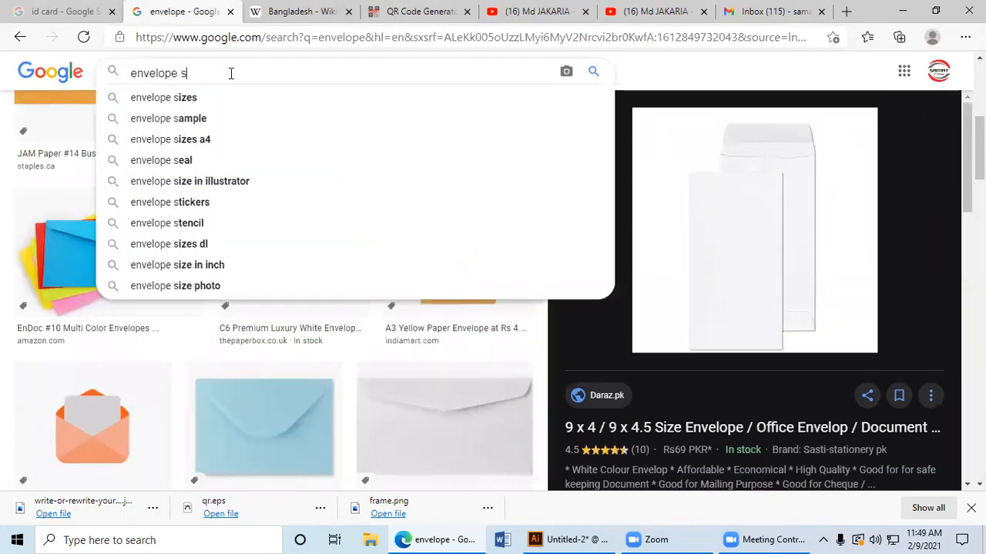
type("ize")
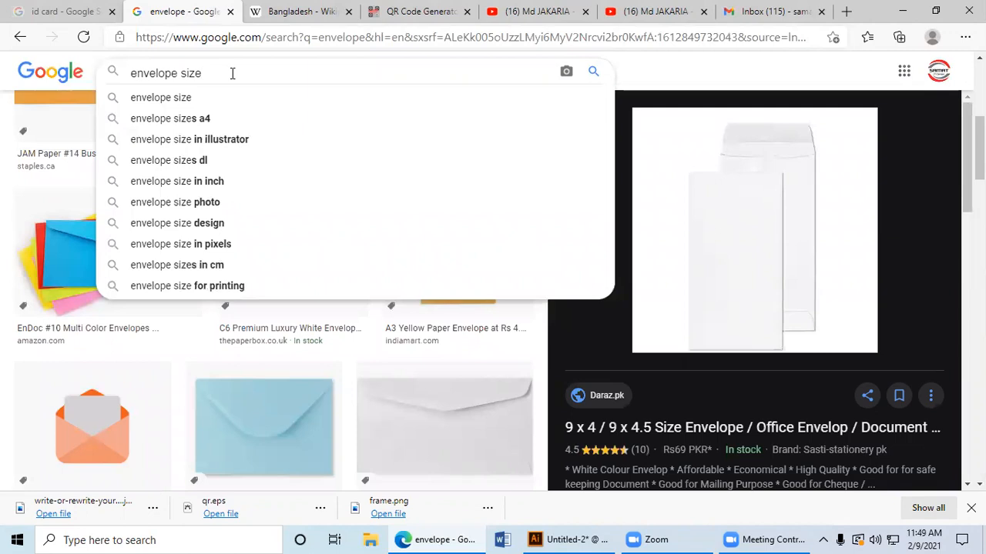
key("Return")
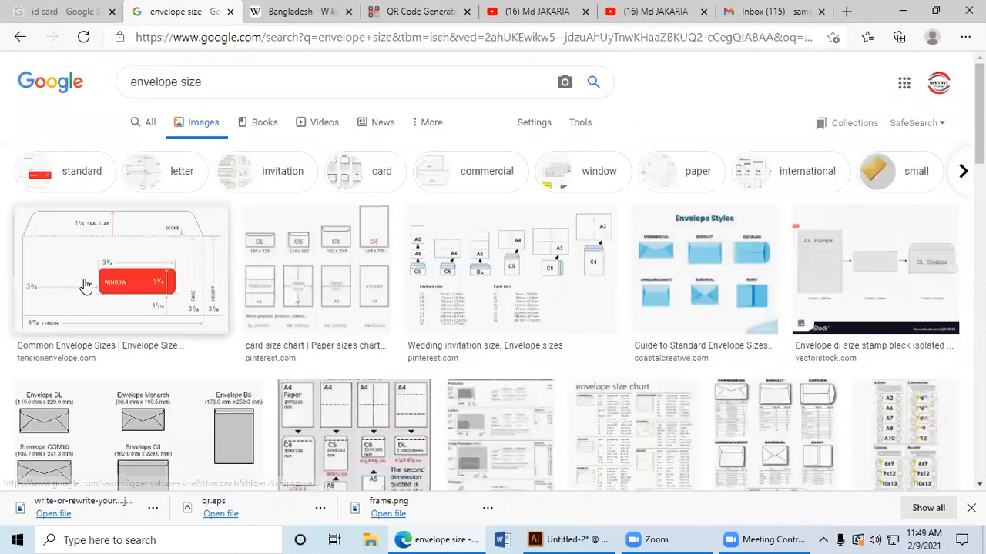
left_click(202, 267)
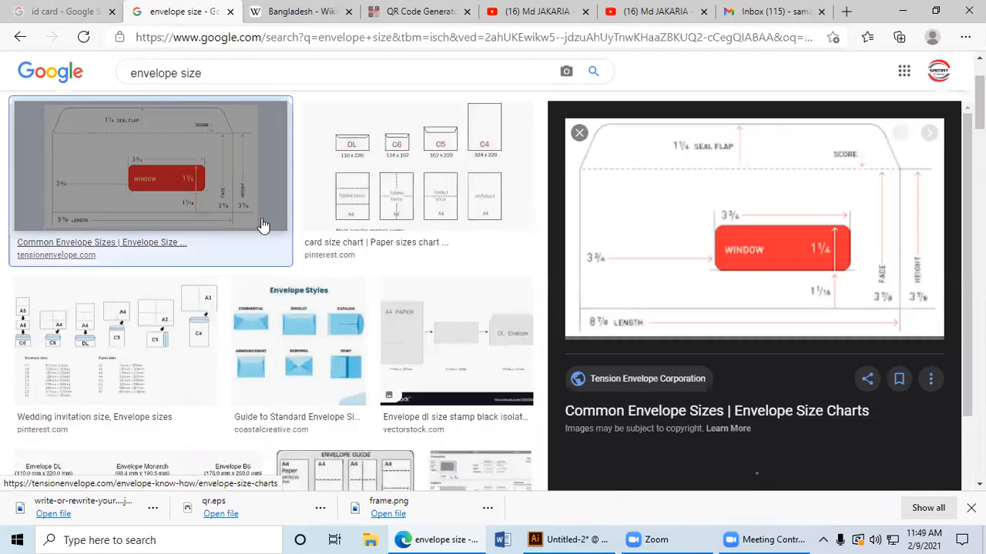
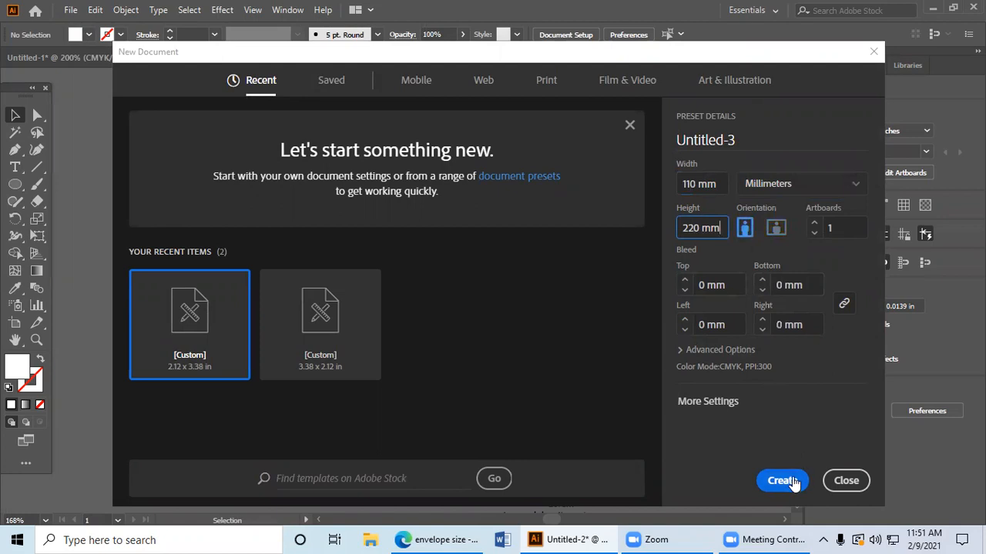
Step: Create a new landscape document in millimetres, 220 mm wide and 110 mm high
left_click(775, 227)
left_click(782, 481)
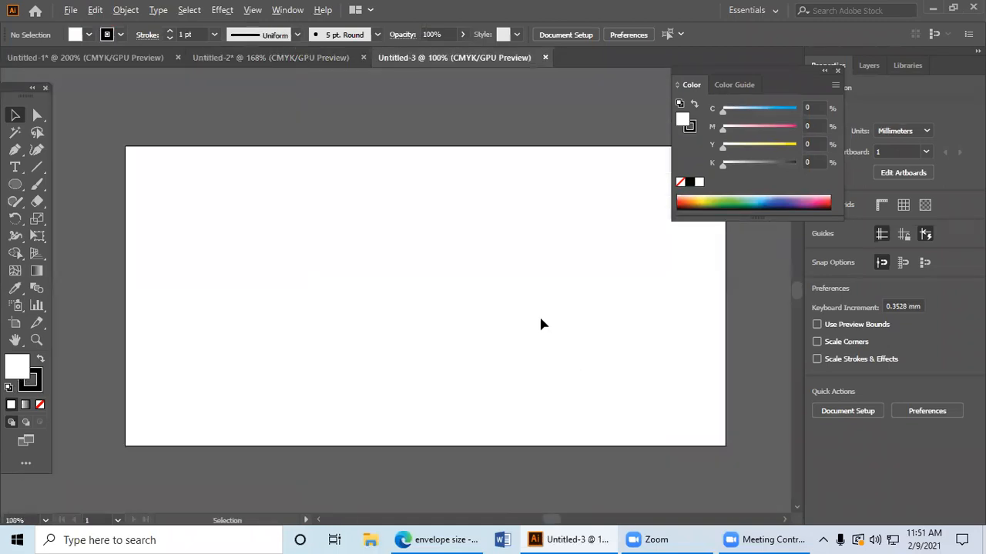
left_click_drag(540, 319, 490, 319)
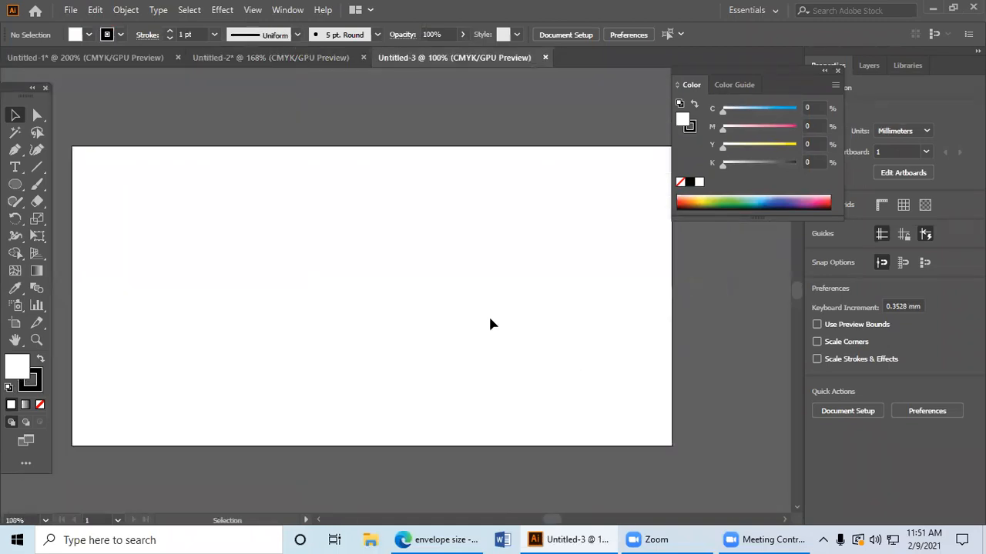
scroll(491, 320, "down", 1)
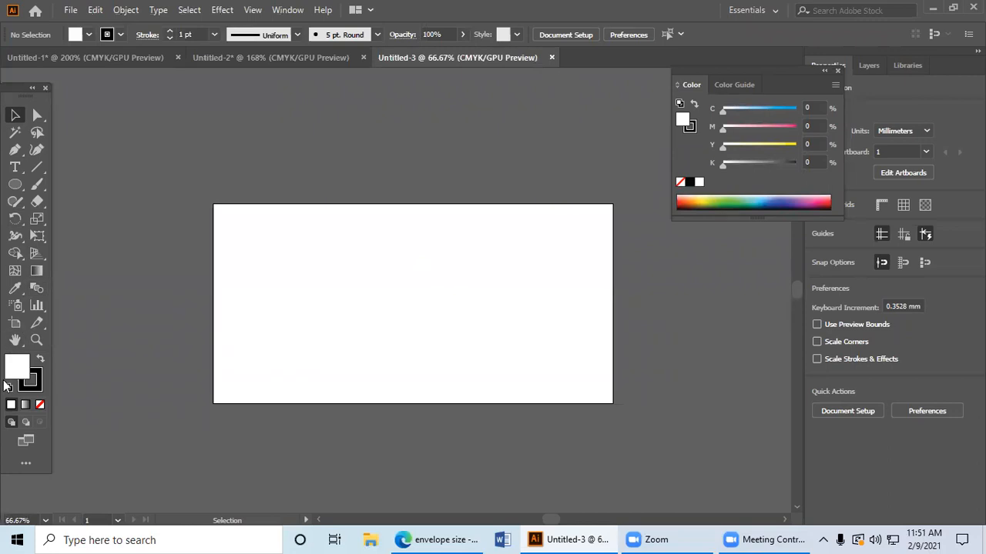
Step: Draw a 220 x 110 mm rectangle covering the artboard, with a black fill and no stroke
left_click(39, 405)
left_click(28, 388)
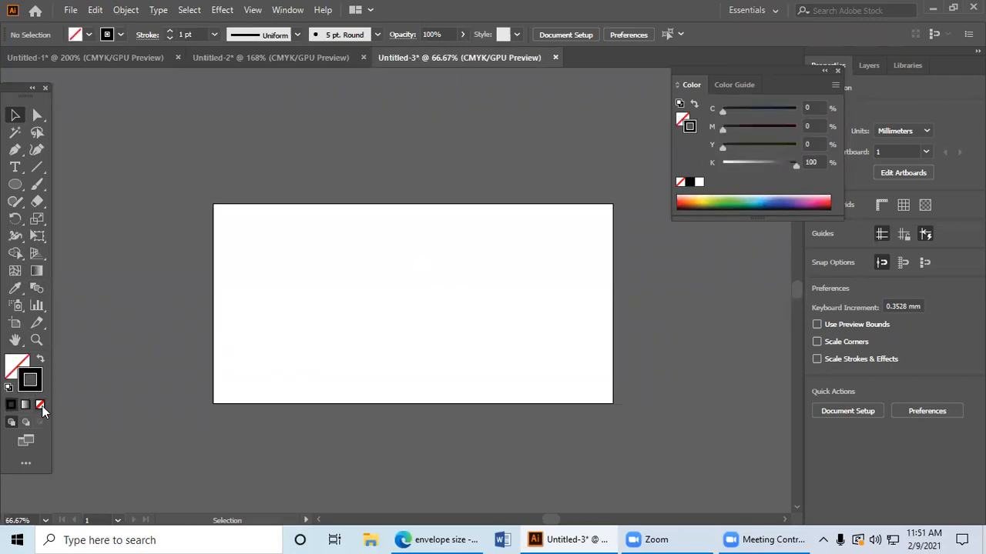
left_click(41, 406)
left_click_drag(15, 185, 77, 185)
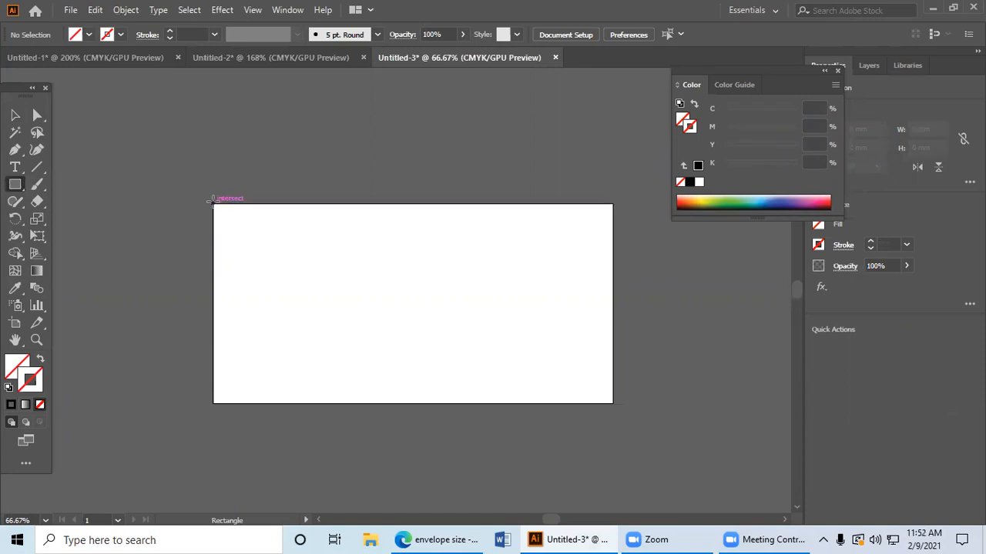
left_click_drag(213, 204, 613, 403)
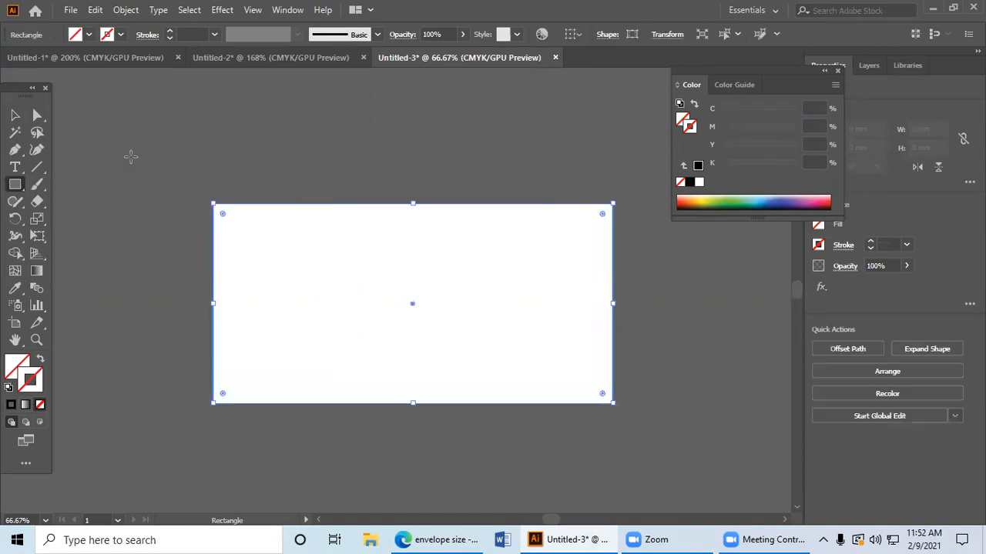
left_click(694, 183)
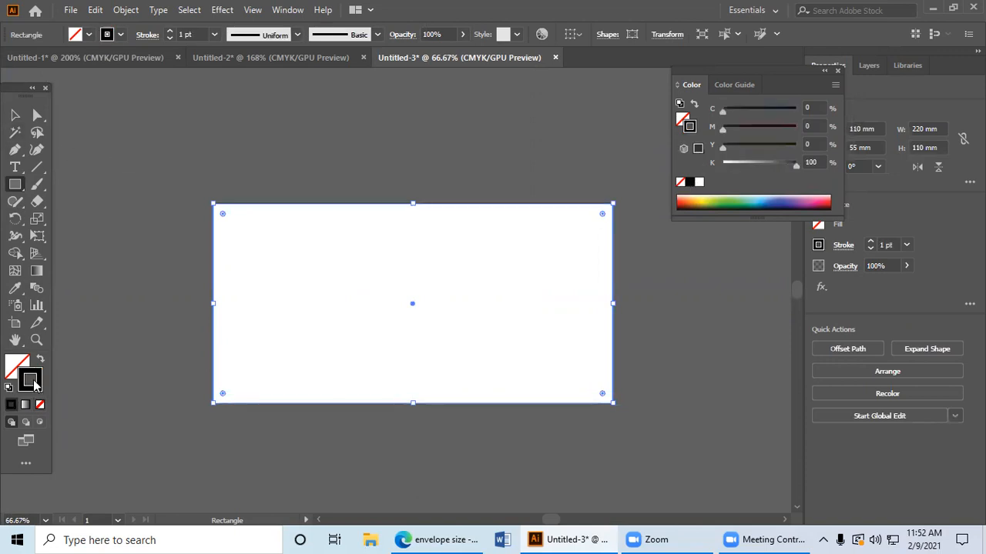
left_click(40, 361)
left_click(15, 114)
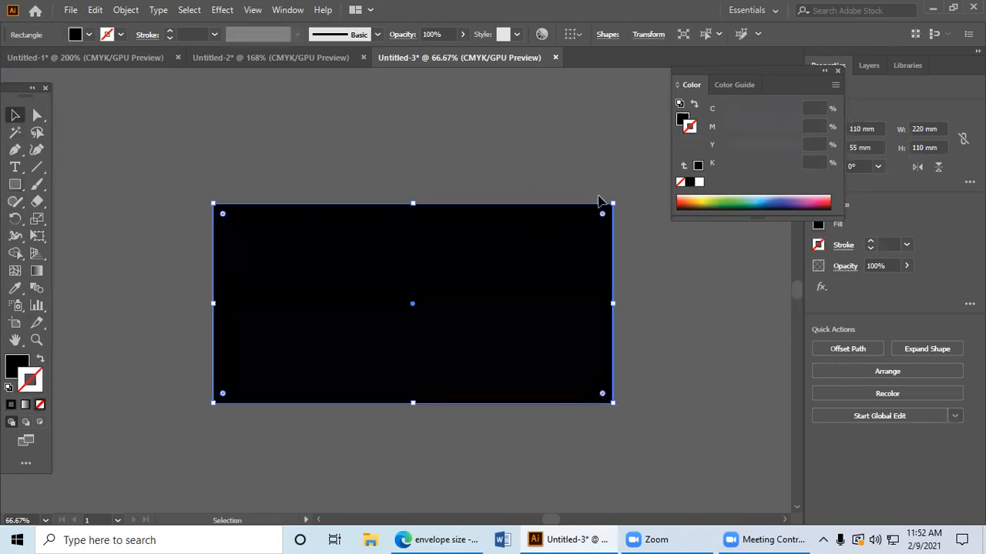
Step: Rotate the black rectangle upright to 110 x 220 mm and place it beside the artboard
left_click_drag(614, 197, 431, 432)
key("ctrl+minus")
left_click_drag(466, 323, 175, 284)
key("space")
left_click_drag(285, 285, 344, 292)
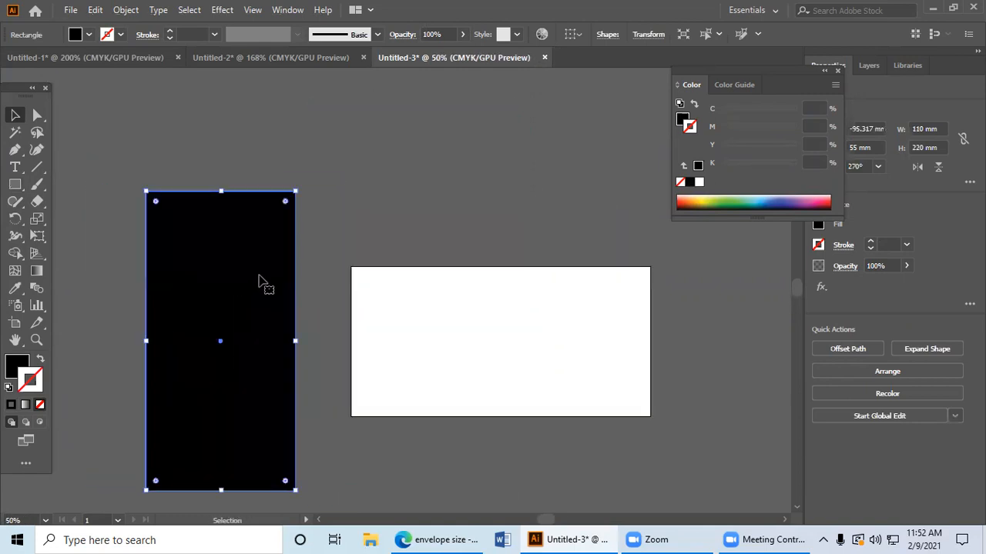
left_click(381, 298)
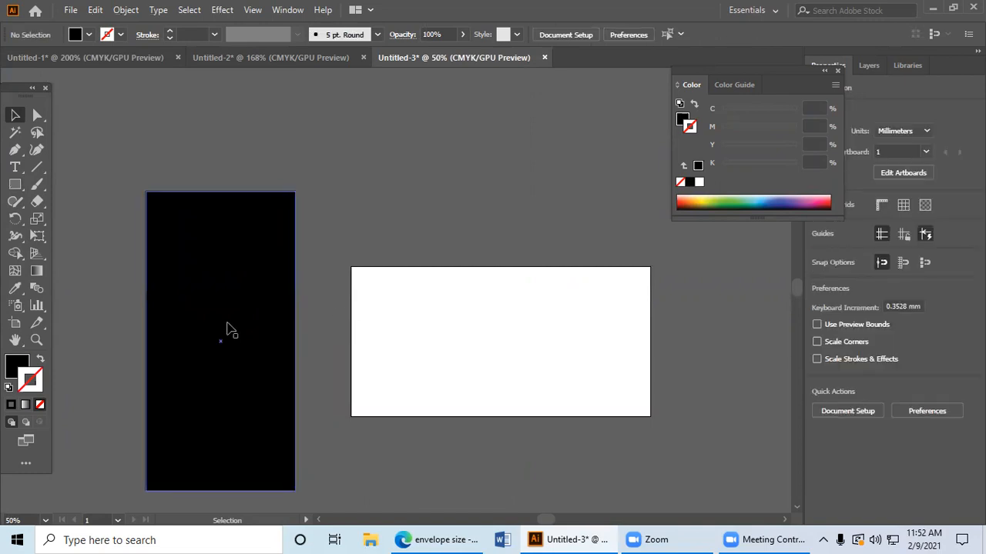
left_click(228, 330)
key("space")
left_click_drag(223, 386, 172, 341)
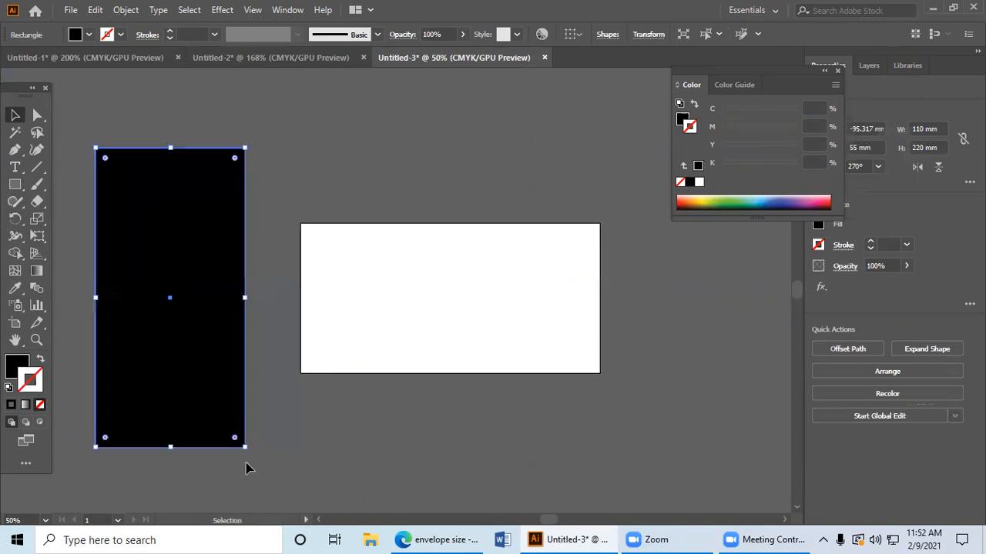
Step: Turn the black rectangle back to landscape over the artboard and place a copy of it directly below
left_click_drag(250, 453, 375, 180)
mouse_move(111, 332)
left_mouse_down()
mouse_move(438, 338)
mouse_move(419, 330)
mouse_move(444, 374)
mouse_move(455, 249)
mouse_move(447, 368)
left_mouse_up()
left_click(449, 451)
key("space")
left_click(457, 255)
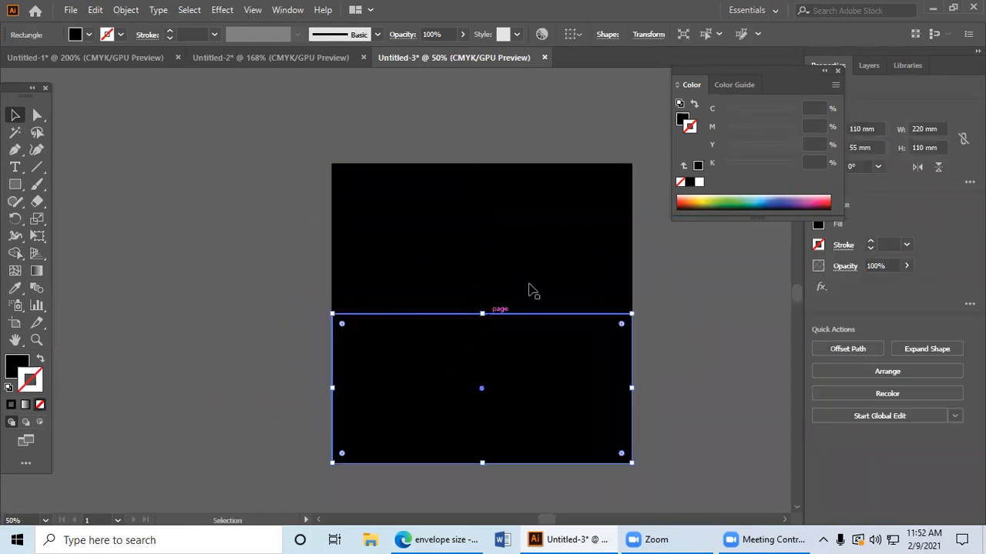
Step: Fill the lower rectangle with yellow-green (about C 49, M 0, Y 100, K 0) and remove its stroke
left_click(723, 198)
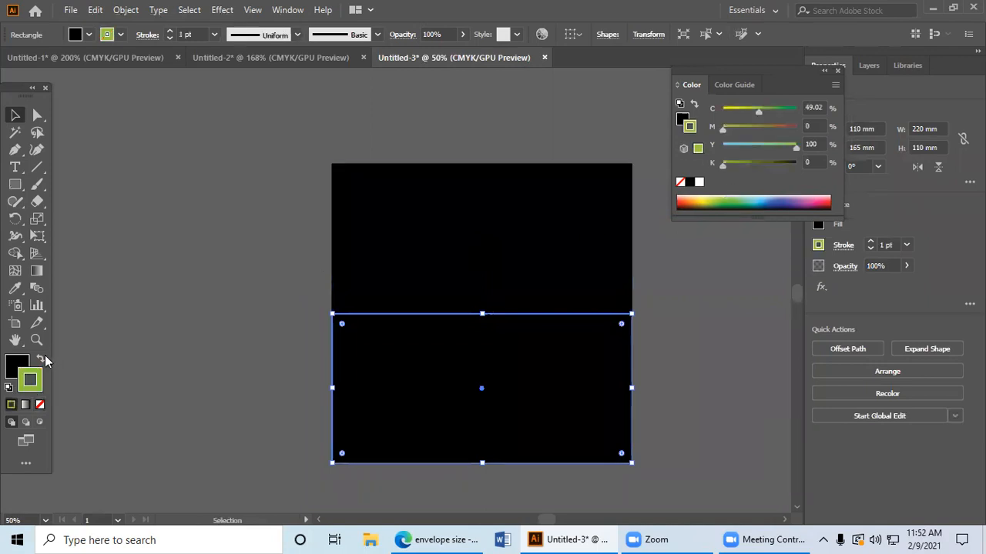
left_click(42, 359)
left_click(40, 404)
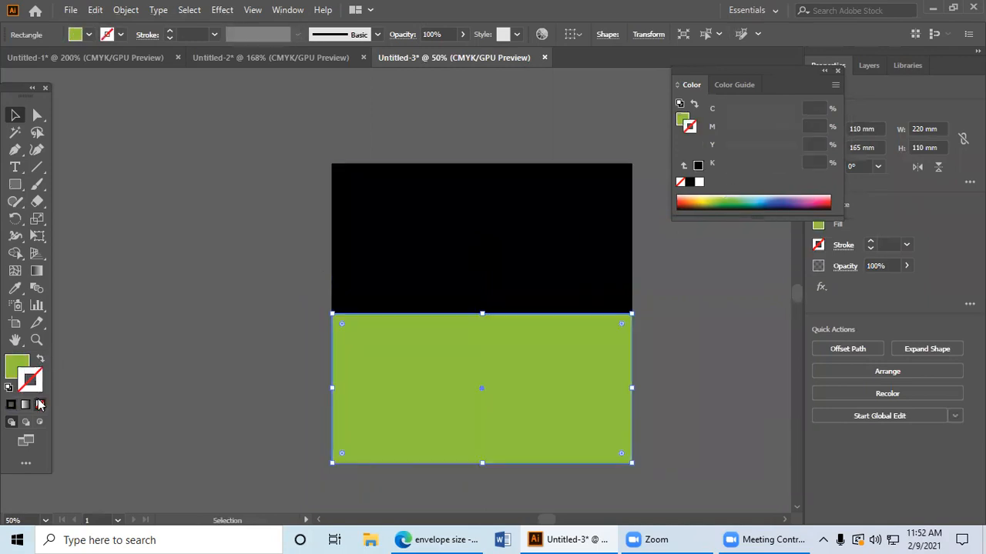
left_click(19, 363)
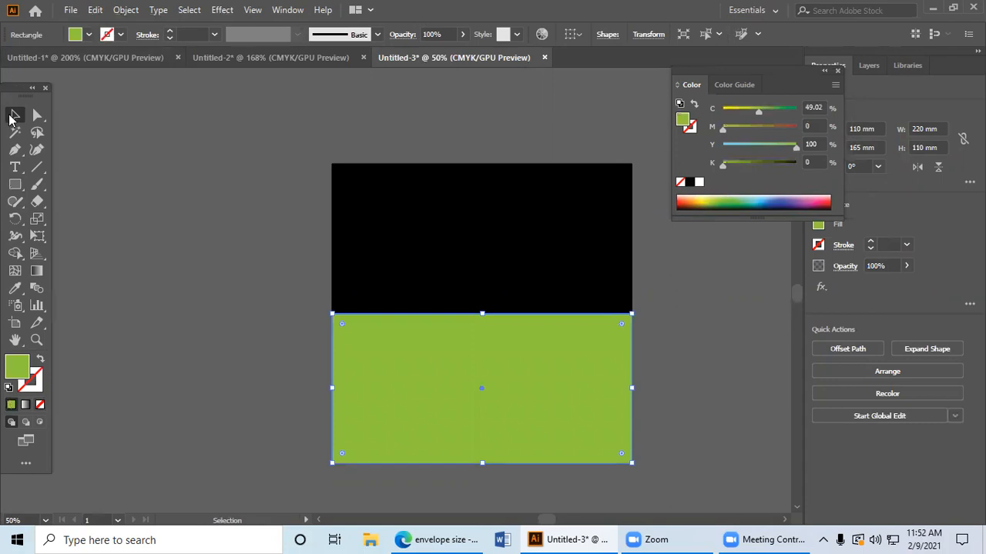
left_click(102, 173)
Step: Copy the green rectangle above the black one and shorten the copy to a strip about 15.7 mm high
left_click_drag(170, 184, 134, 160)
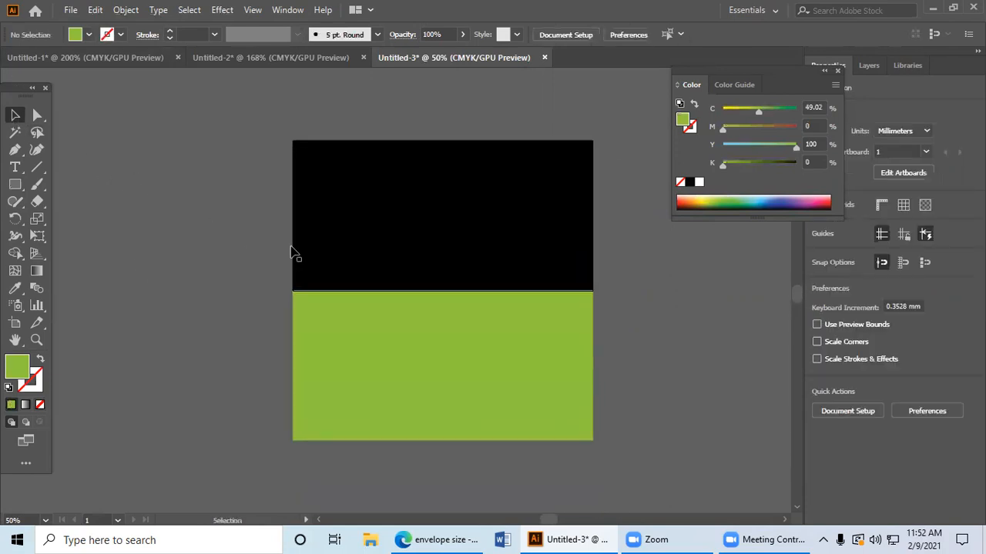
left_click_drag(208, 140, 214, 214)
left_click(330, 387)
left_click_drag(330, 393, 337, 93)
left_click_drag(397, 126, 385, 191)
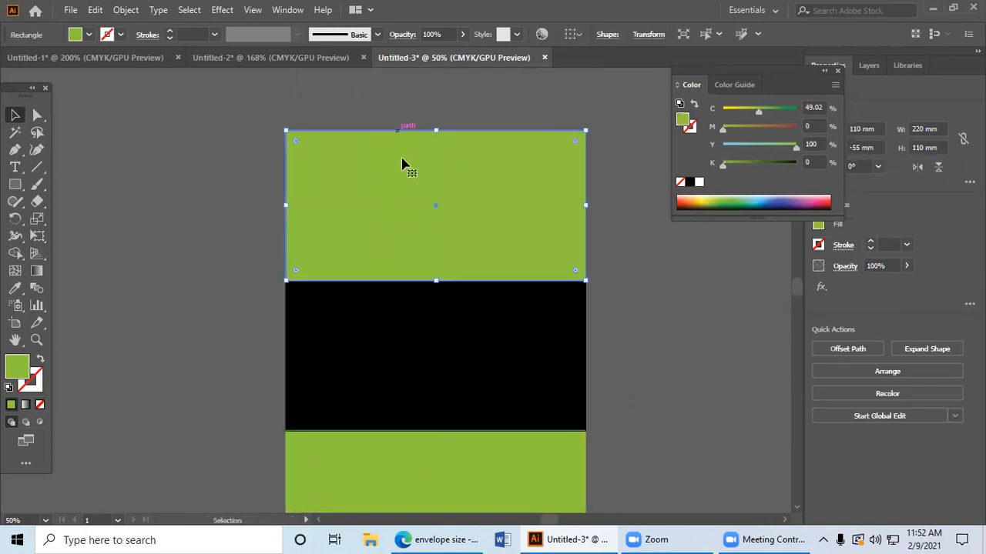
left_click_drag(435, 131, 427, 258)
left_click_drag(473, 218, 470, 146)
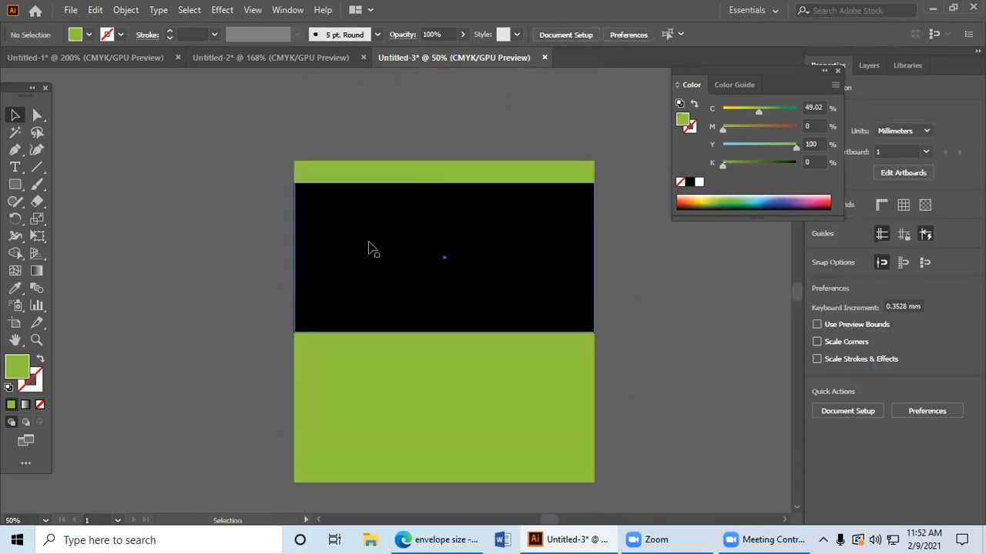
Step: Copy the black rectangle to its left side and narrow the copy to a flap about 44.8 mm wide
left_click_drag(316, 236, 357, 200)
left_click_drag(405, 255, 136, 238)
left_click_drag(63, 234, 421, 257)
Step: Round the left flap's two outer corners by about 22.3 mm and fill the flap with light teal green
left_click(37, 116)
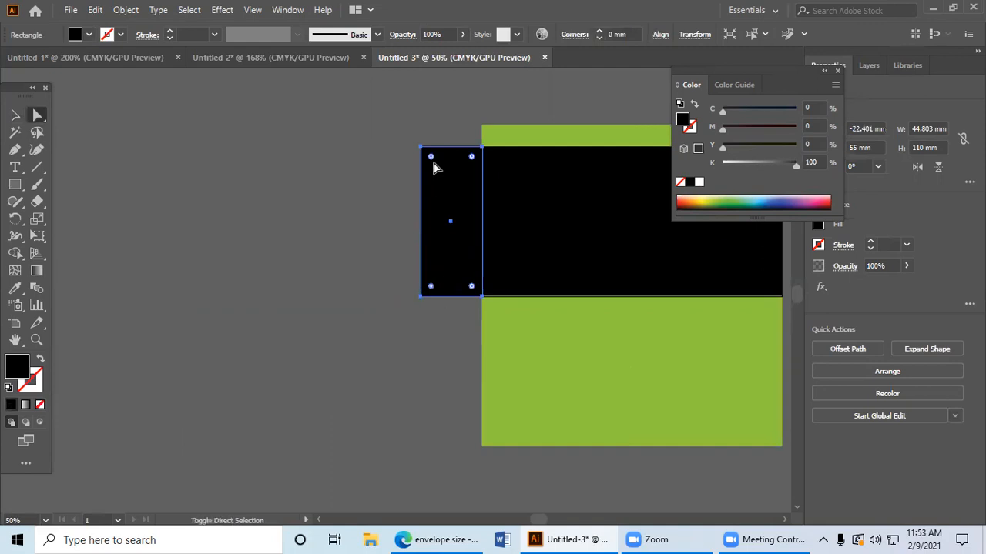
left_click_drag(432, 159, 462, 172)
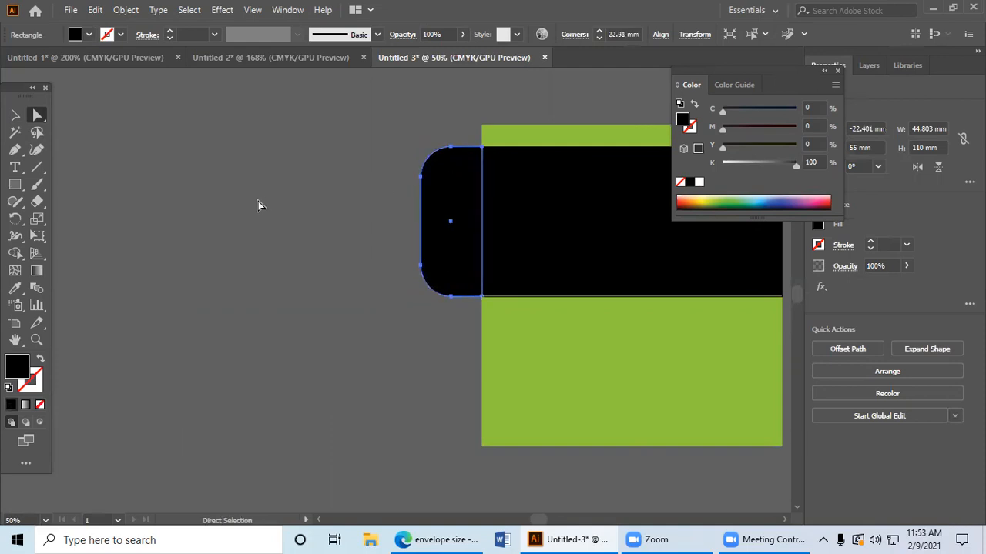
left_click(258, 201)
left_click_drag(518, 238, 276, 223)
left_click(233, 227)
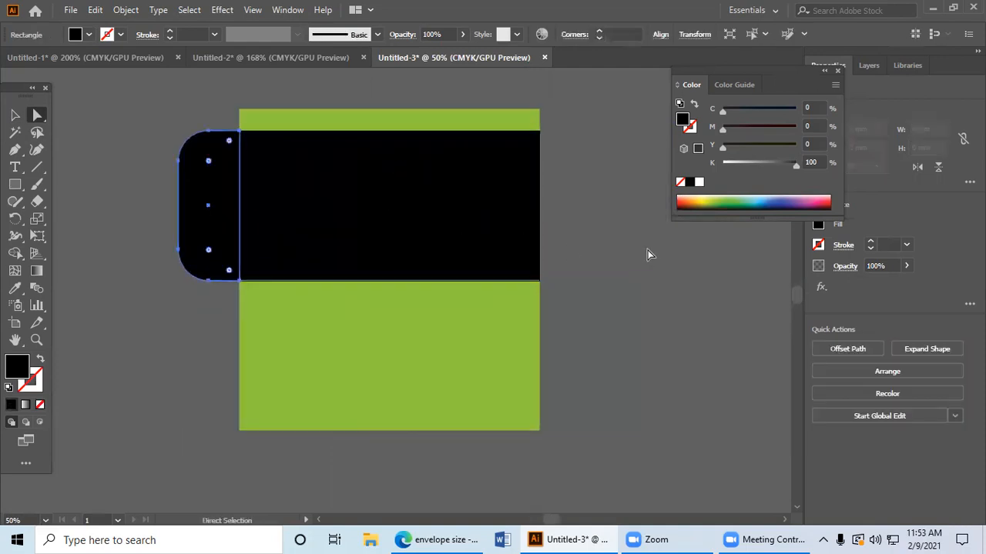
left_click(744, 201)
left_click(627, 217)
left_click_drag(543, 218, 512, 221)
Step: Copy the black centre panel to the right and fill the copy with blue (about C 100, M 79, Y 18, K 4)
left_click(464, 204)
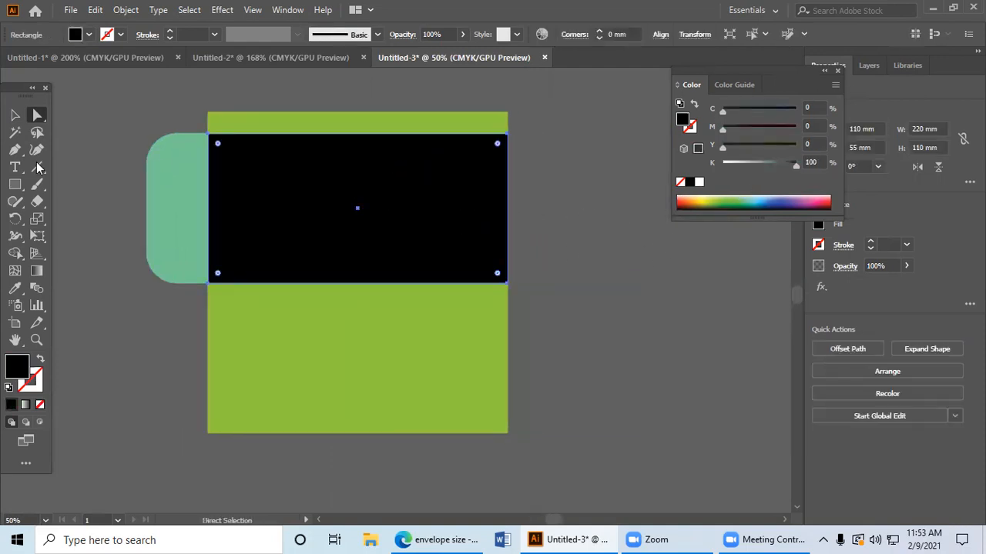
left_click(14, 184)
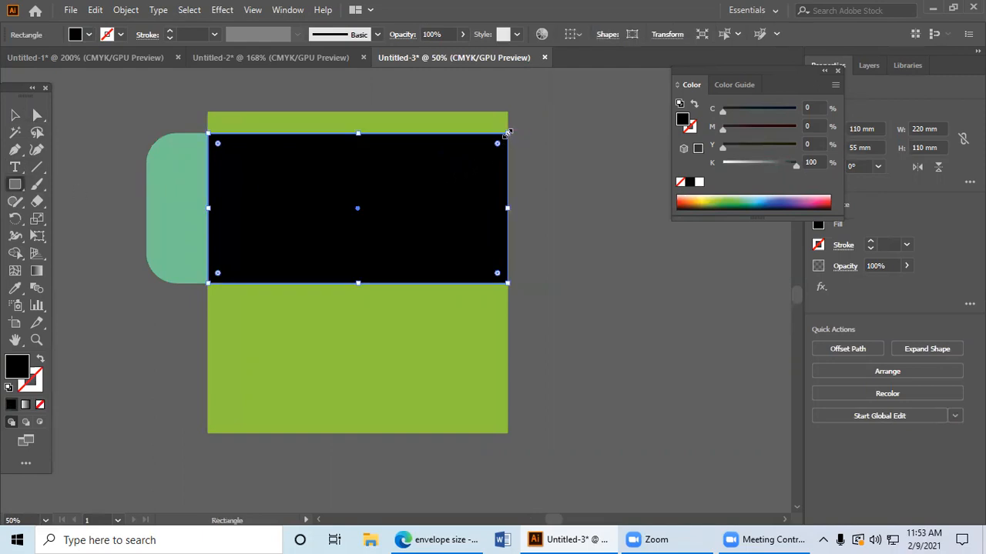
key("v")
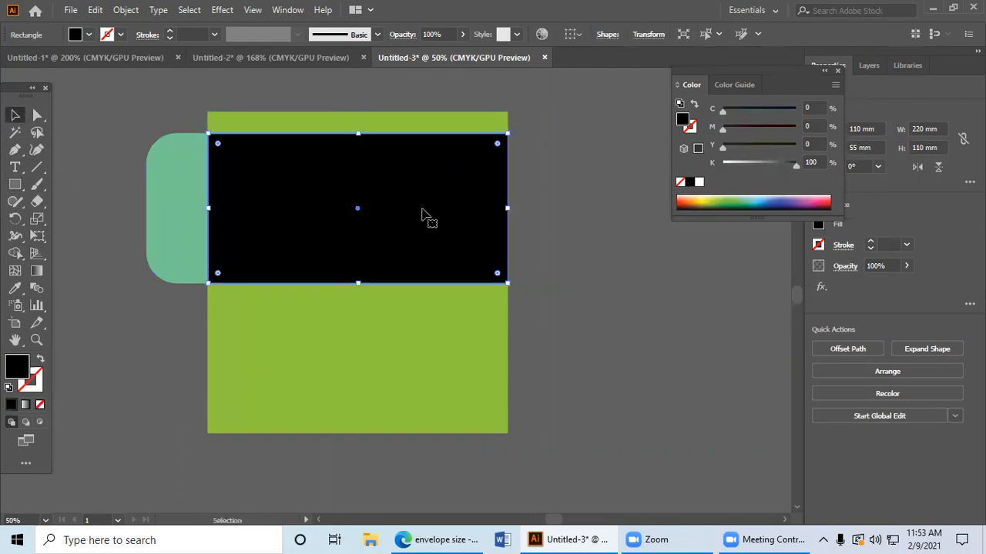
left_click_drag(509, 238, 613, 238)
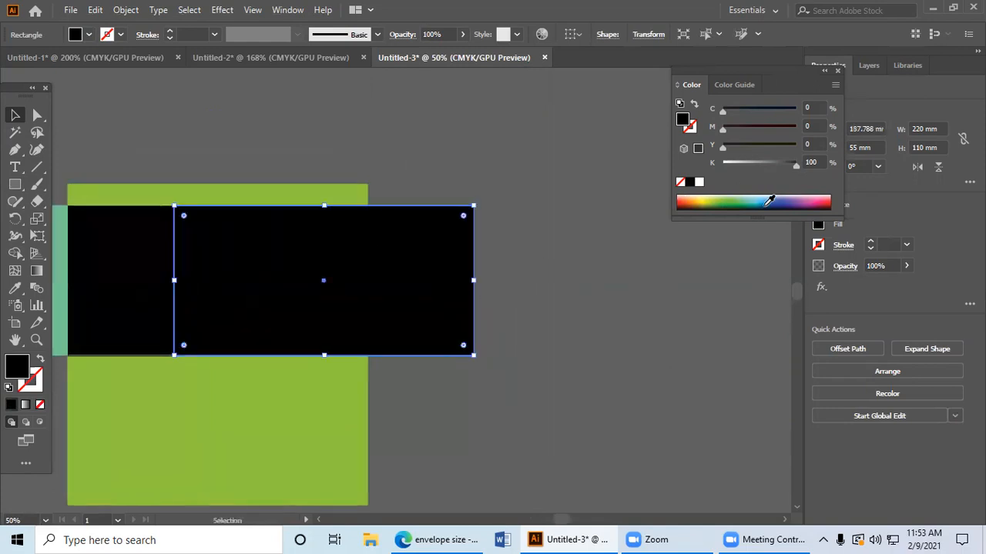
left_click(765, 206)
left_click(628, 310)
Step: Align the blue rectangle with the black panel's right edge and narrow it to a flap about 12.5 mm wide
left_click_drag(351, 265, 688, 265)
left_click_drag(582, 265, 426, 269)
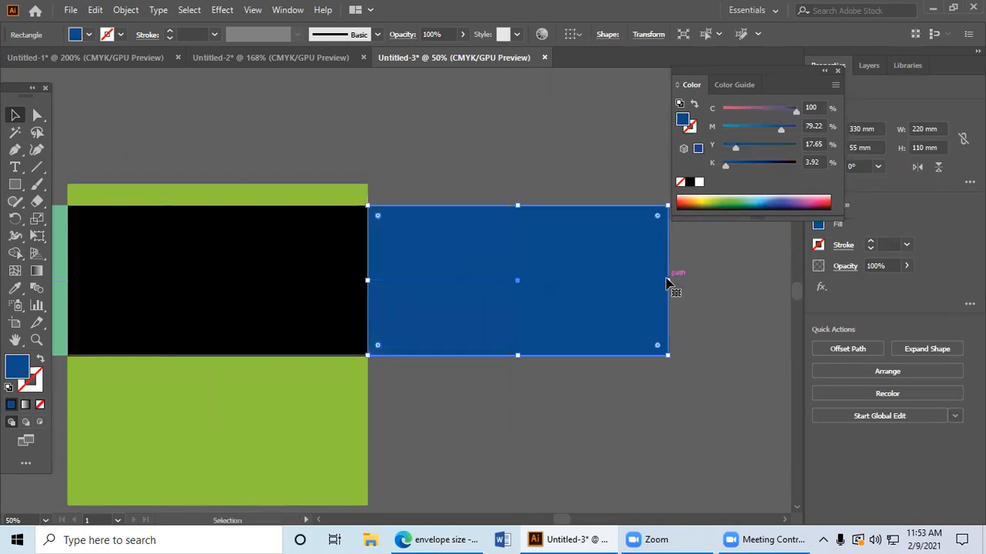
left_click_drag(669, 281, 524, 308)
left_click(461, 301)
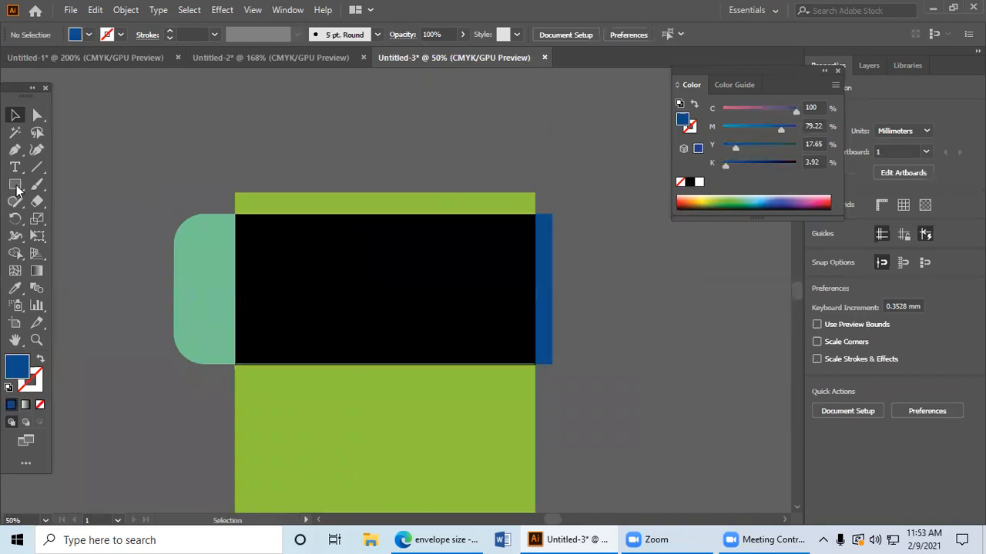
Step: Taper the blue flap by moving its upper outer corner down about 5.5 mm and its lower one up about 6.1 mm
left_click(37, 115)
left_click(551, 218)
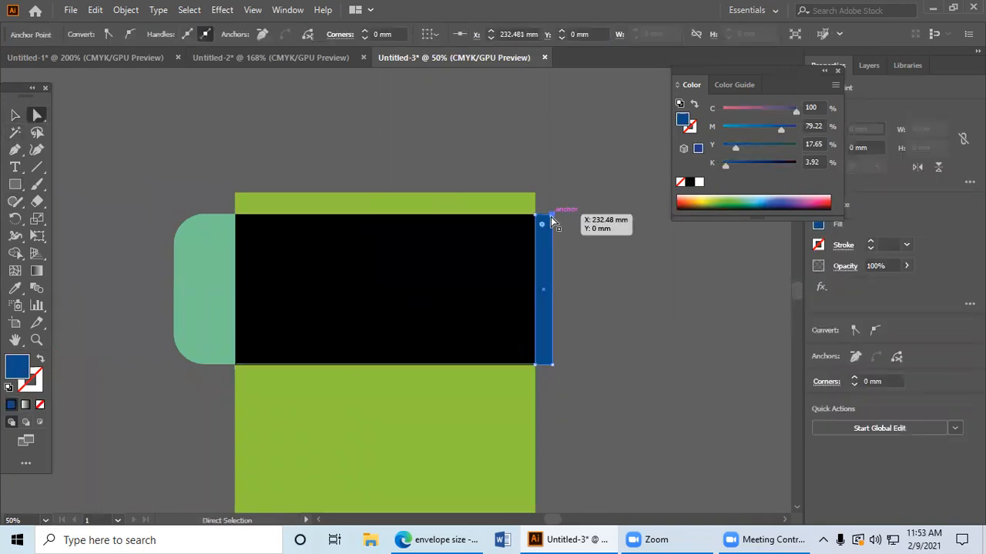
left_click_drag(551, 217, 552, 220)
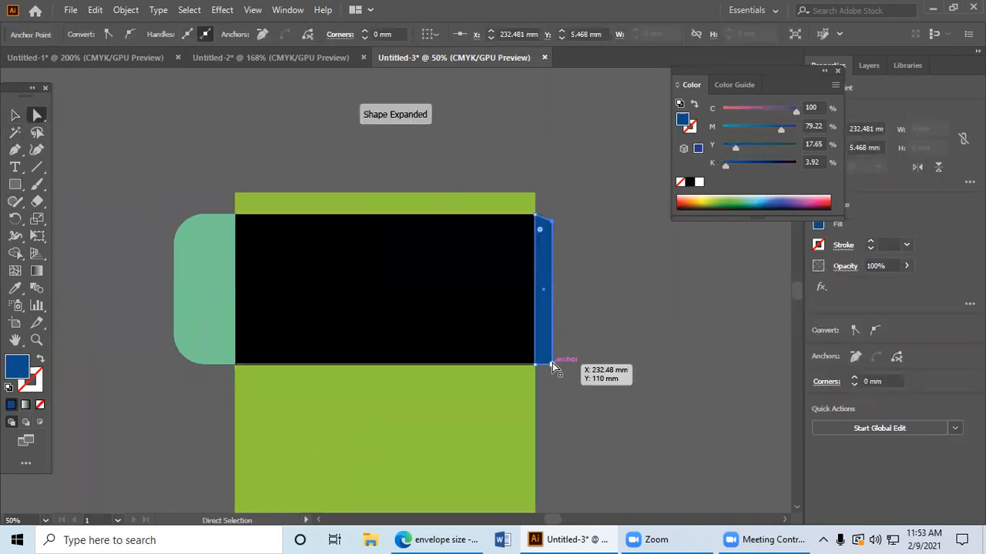
left_click_drag(552, 367, 552, 359)
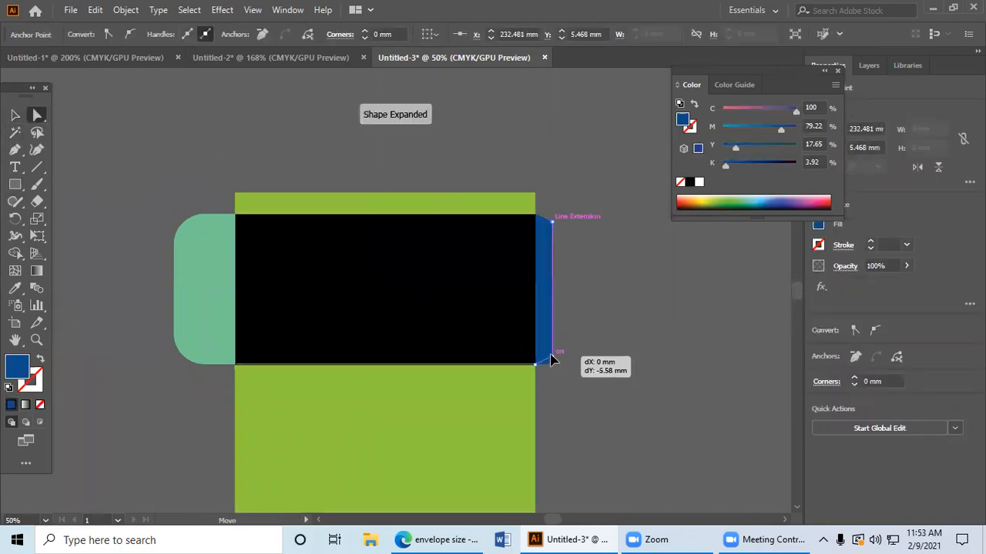
Step: Taper the top green flap by moving both of its upper corners inward, the right one by about 8 mm
left_click(534, 193)
left_click_drag(530, 196, 525, 194)
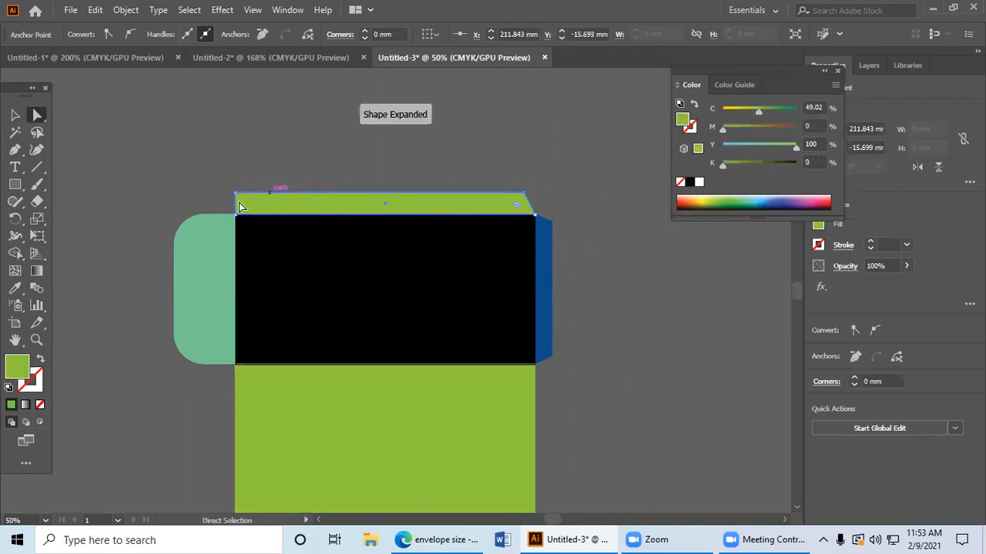
left_click_drag(232, 197, 248, 194)
left_click(314, 189)
scroll(431, 180, "down", 3)
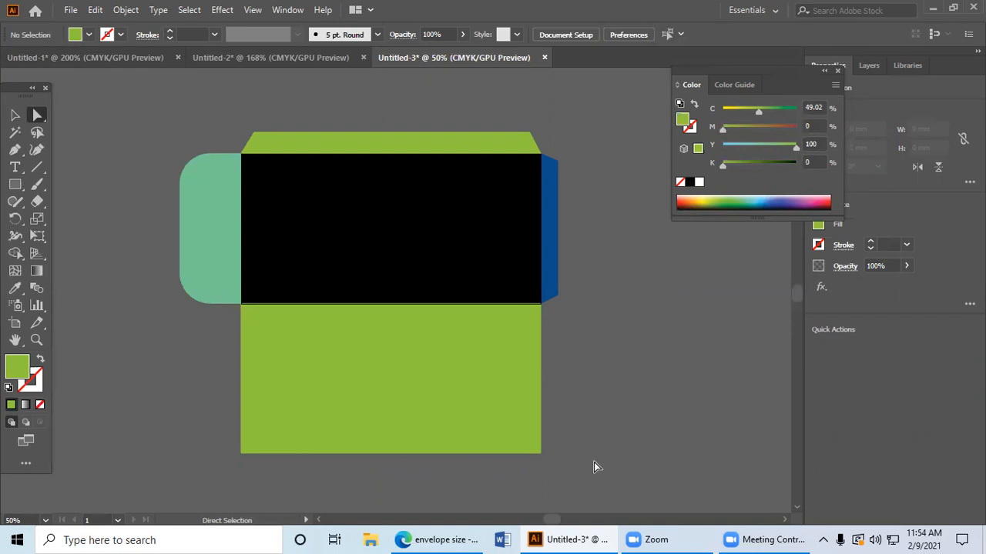
Step: Switch to the browser and search Google Images for "envelope design"
left_click(588, 537)
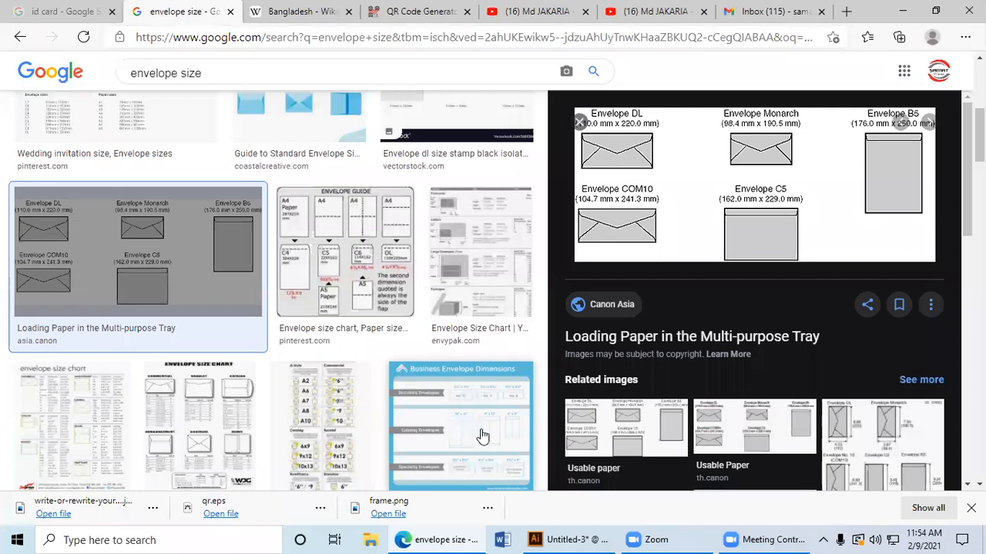
scroll(574, 455, "down", 4)
scroll(569, 446, "up", 4)
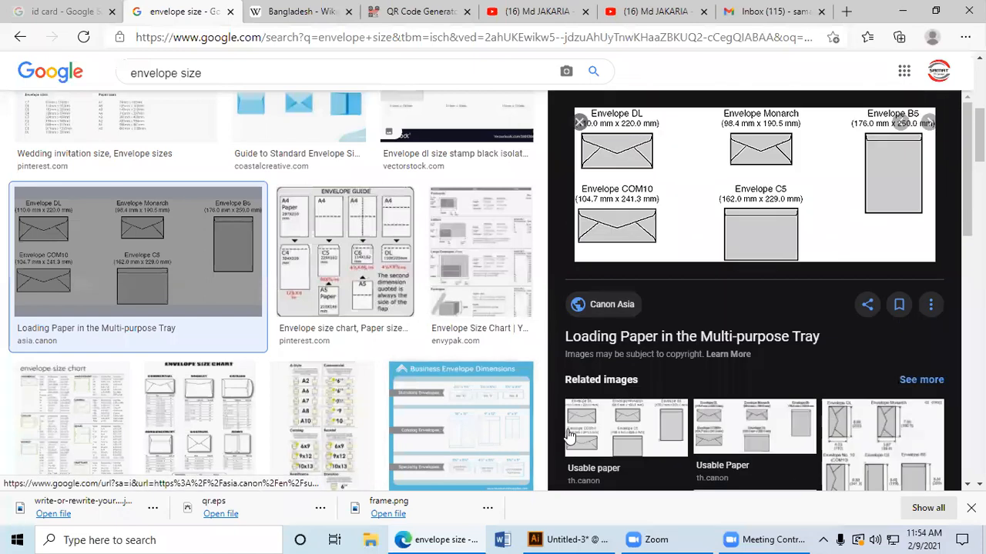
left_click_drag(171, 73, 254, 75)
key("BackSpace")
type("des")
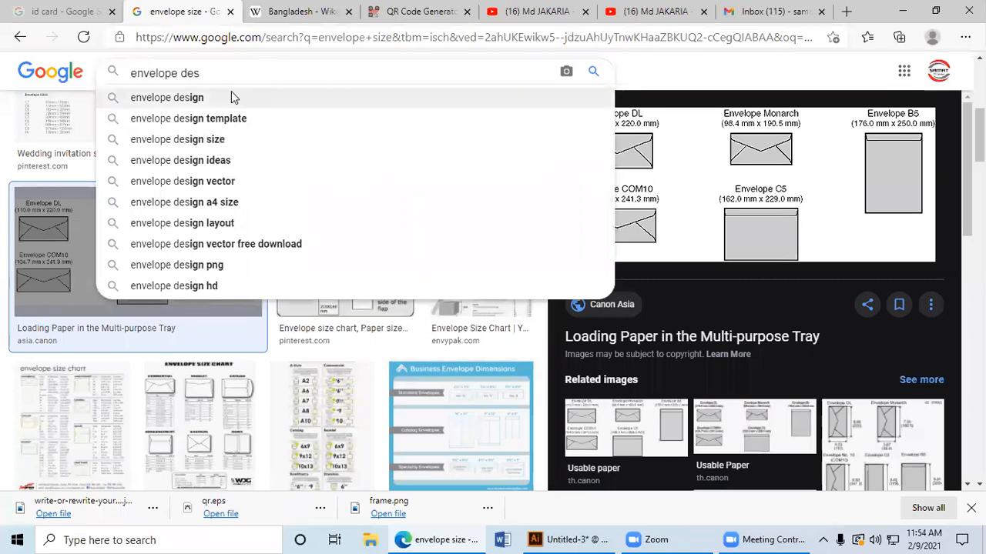
left_click(231, 93)
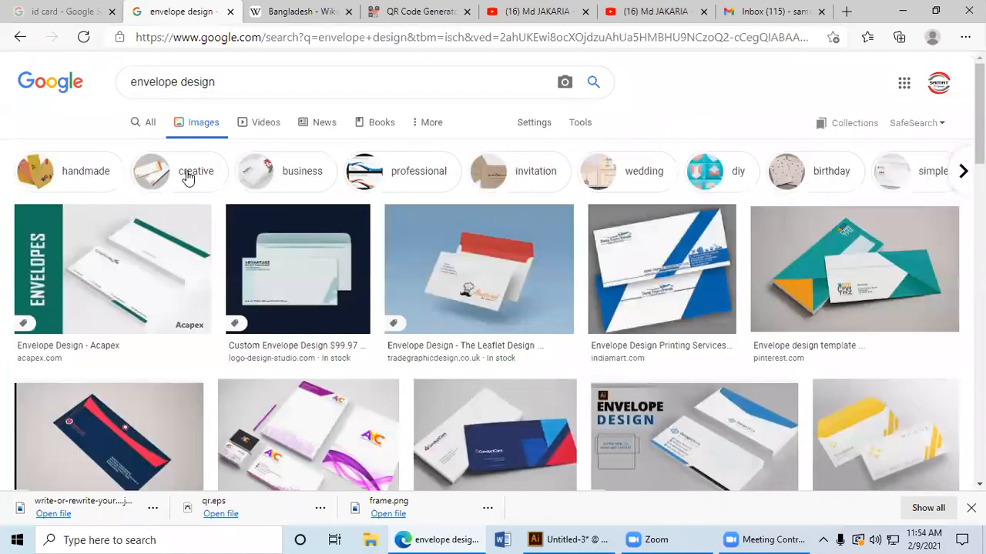
Step: Compare several envelope design results and open the Freepik mockup of the white envelopes with yellow stripes
left_click(480, 275)
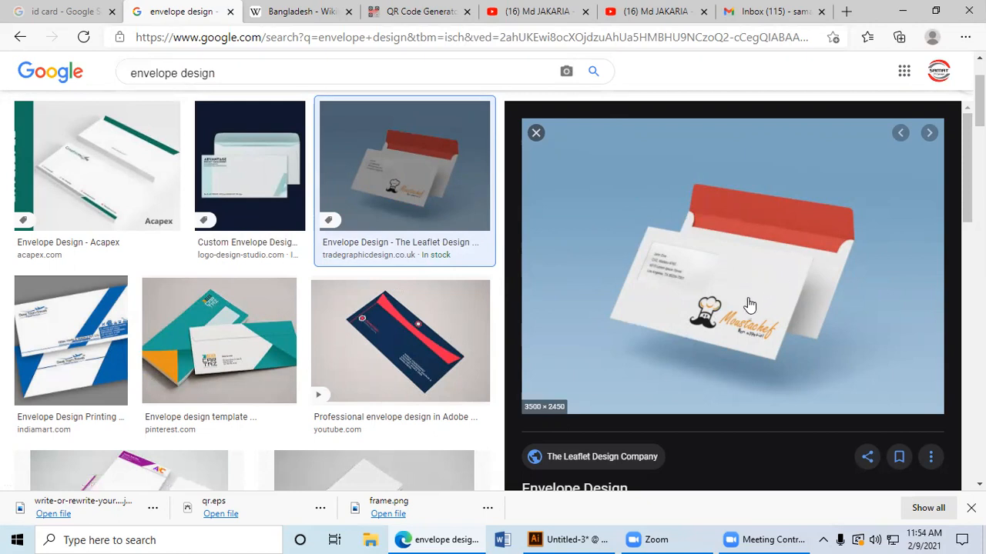
left_click(266, 345)
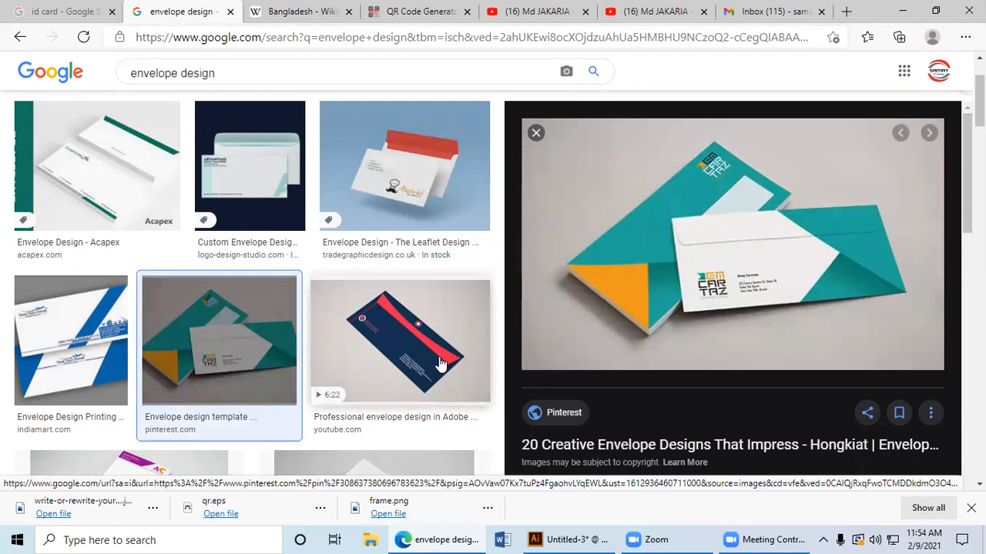
scroll(259, 336, "down", 1)
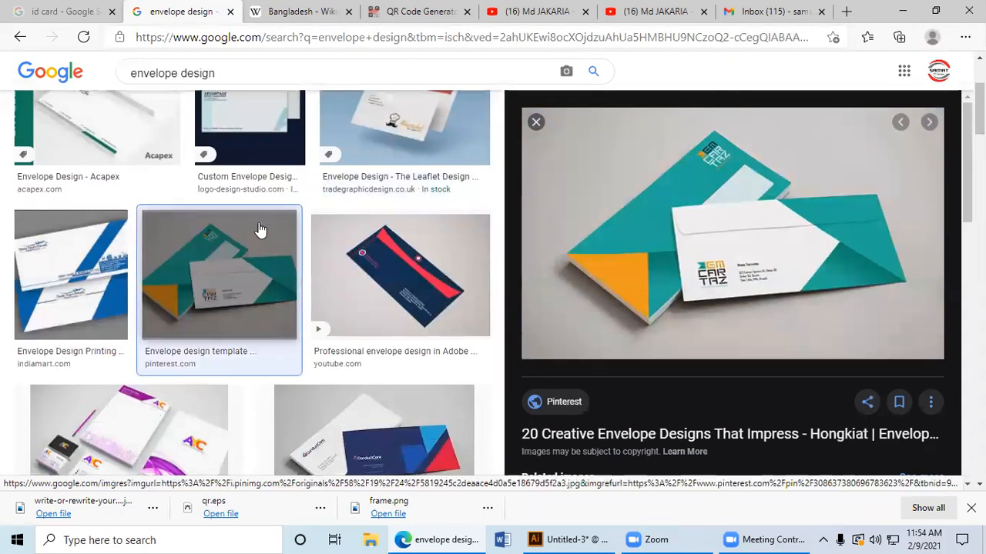
scroll(262, 235, "down", 3)
left_click(375, 396)
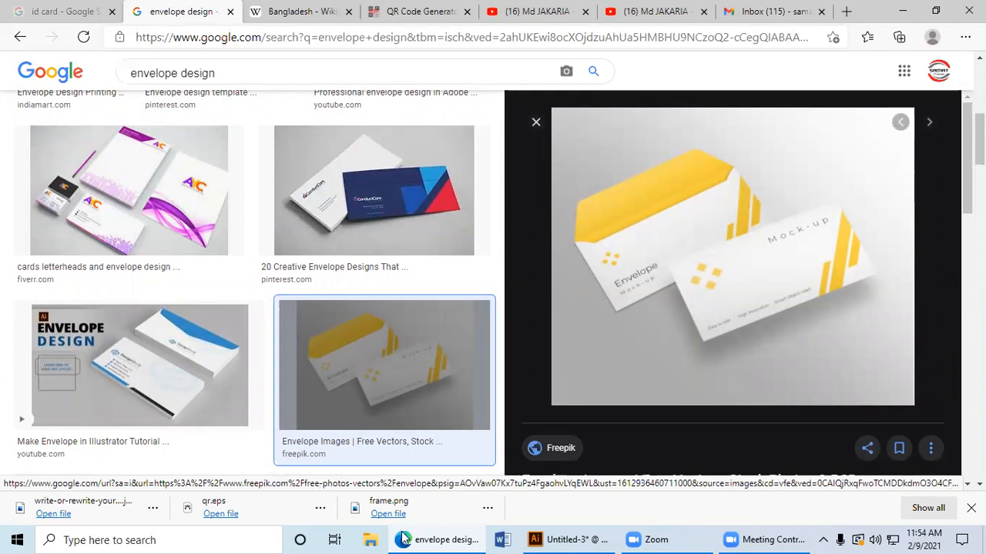
Step: Switch back to Illustrator, paste the envelope mockup image and place it to the right of the envelope template as a reference
left_click(569, 540)
left_click(583, 375)
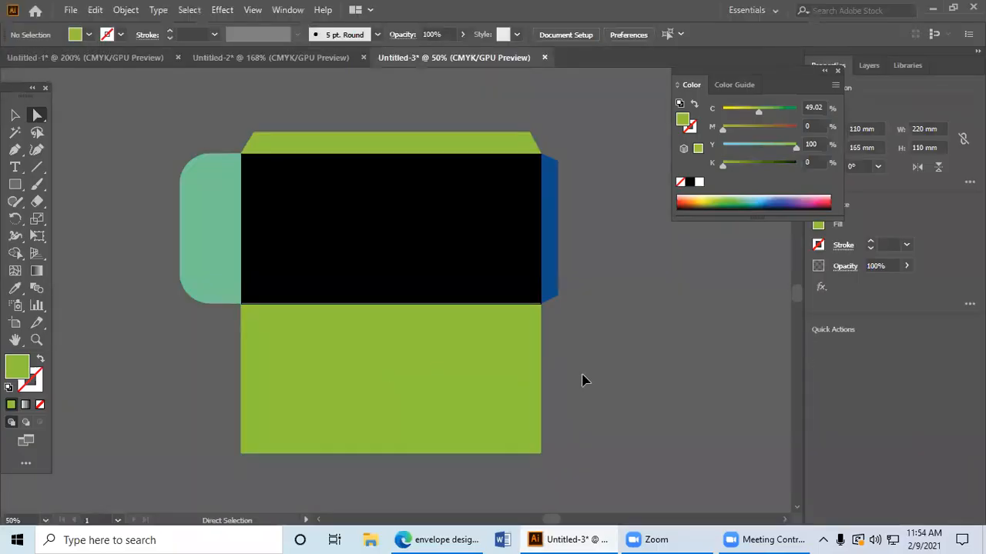
key("ctrl+v")
left_click_drag(563, 374, 450, 345)
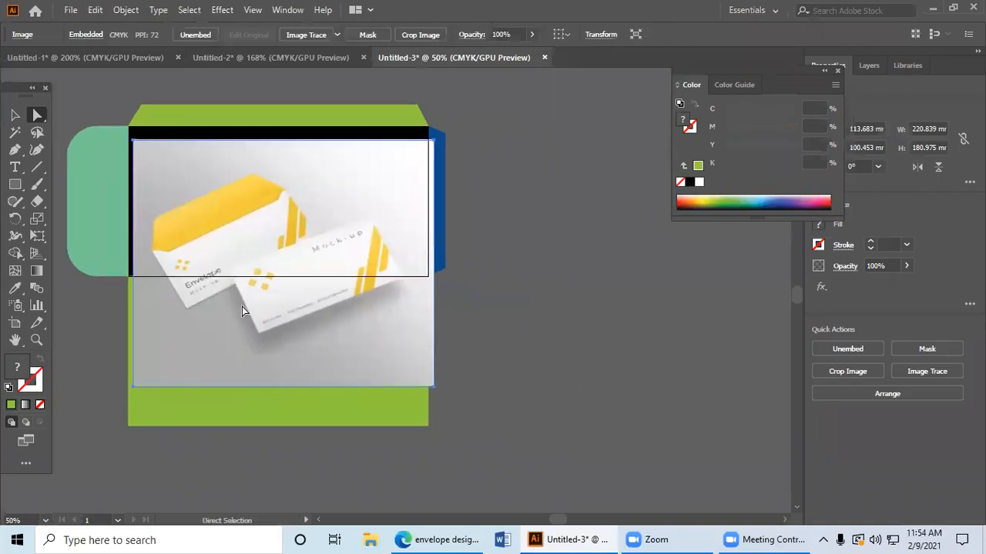
left_click_drag(241, 307, 539, 332)
left_click_drag(452, 325, 463, 371)
Step: Fill the black centre panel with very light grey (K 5)
left_click(311, 287)
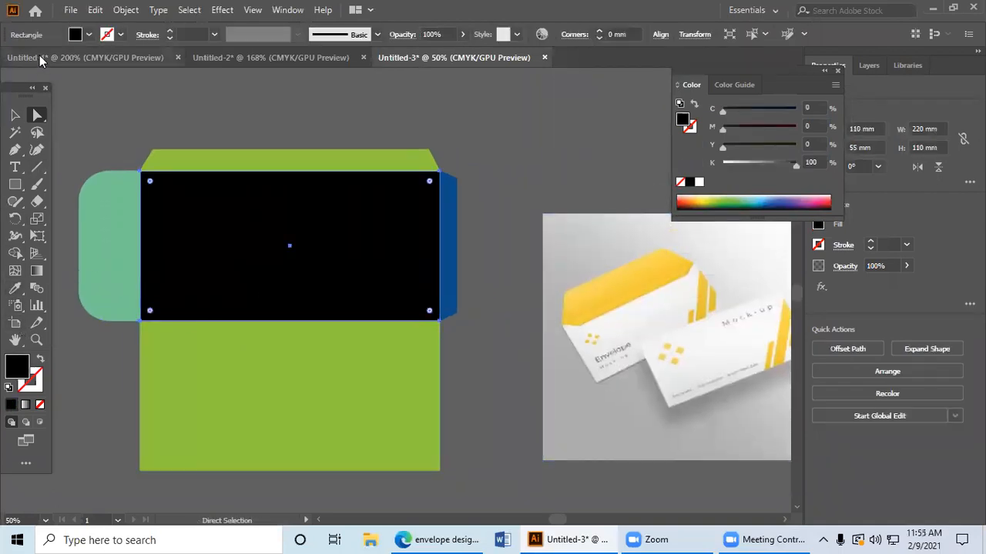
left_click(89, 34)
left_click(116, 102)
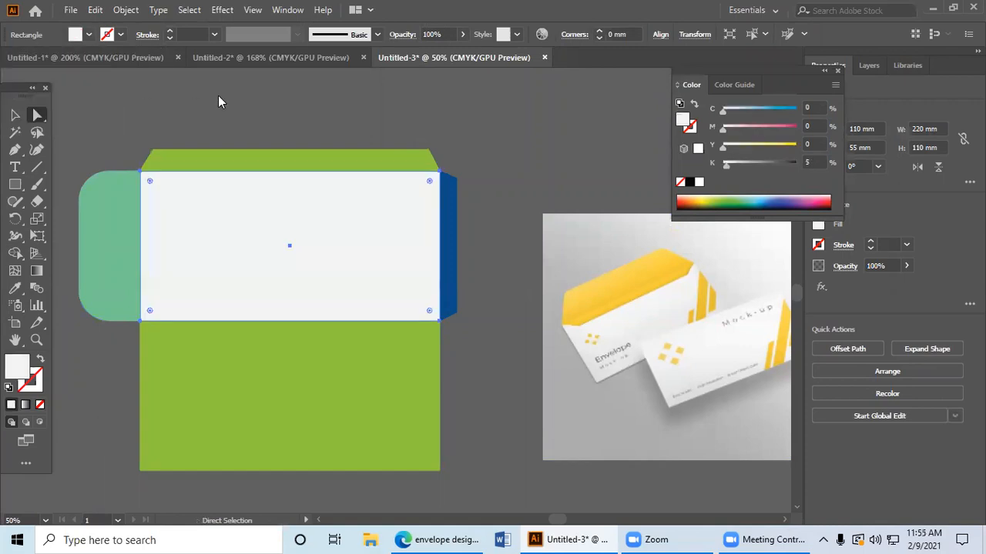
Step: Draw a vertical rectangle about 12.2 mm wide across the full height of the centre panel, right of its middle
left_click_drag(56, 143, 94, 132)
left_click(14, 182)
left_click_drag(16, 186, 77, 185)
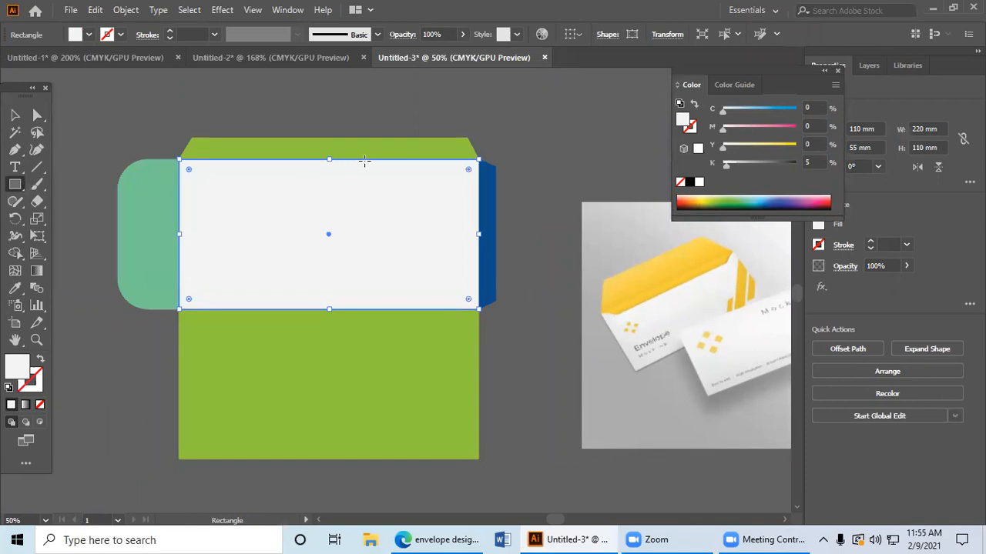
left_click_drag(366, 159, 383, 309)
Step: Slant the strip by moving its top edge to the panel's upper right corner, and fill it pale yellow (about C 7, Y 76)
left_click(37, 115)
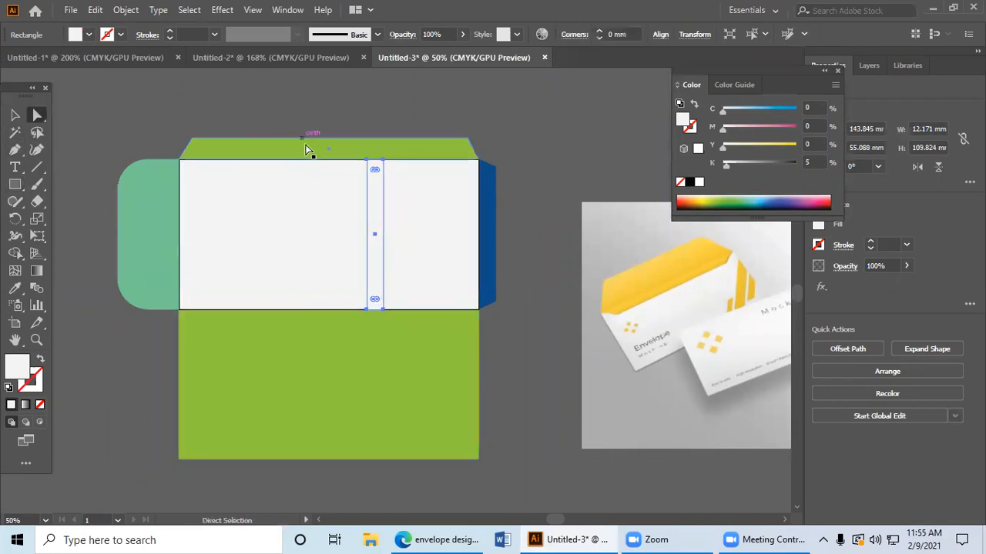
left_click_drag(377, 160, 482, 163)
left_click(732, 198)
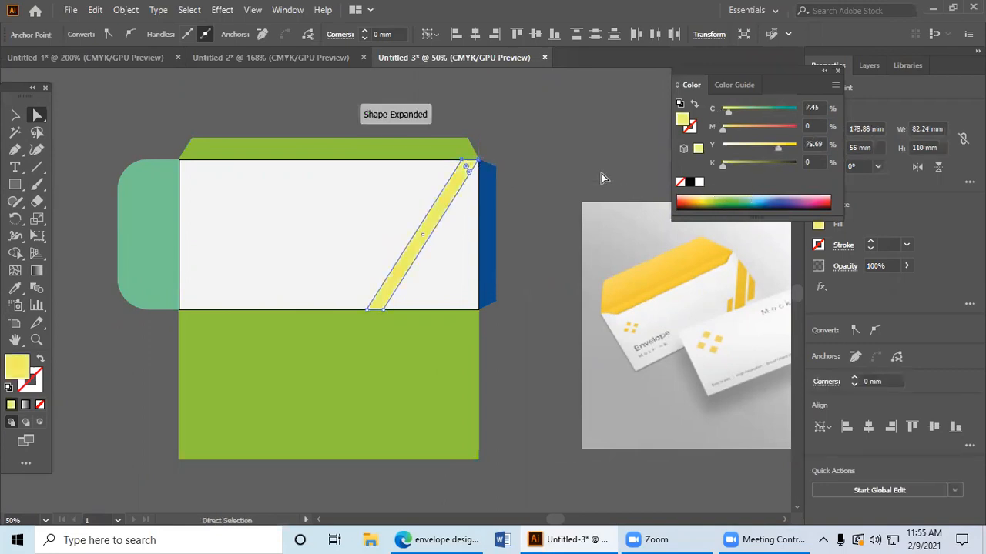
Step: Change the slanted stripe's fill to a stronger yellow (about C 13, M 4, Y 100, K 0)
left_click(603, 176)
left_click(460, 182)
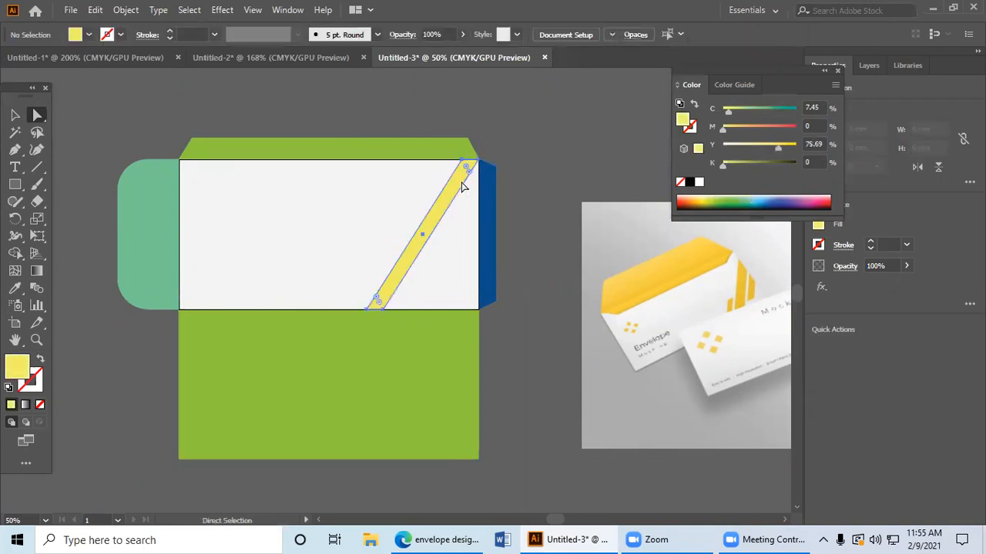
left_click(702, 202)
left_click(697, 199)
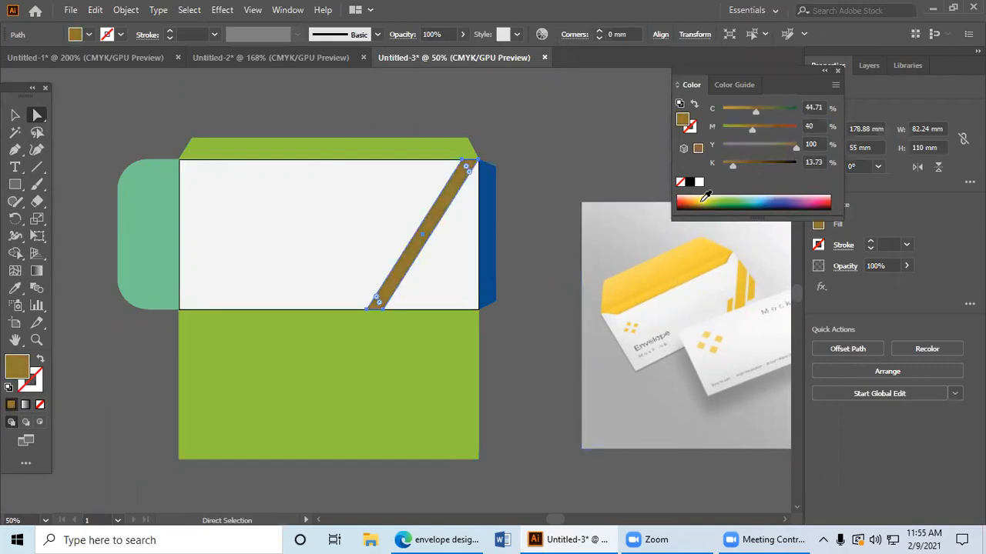
left_click(703, 197)
Step: Copy the yellow stripe twice to the left and make the third stripe shorter, about 78 mm tall, ending at the panel's lower edge
left_click(15, 115)
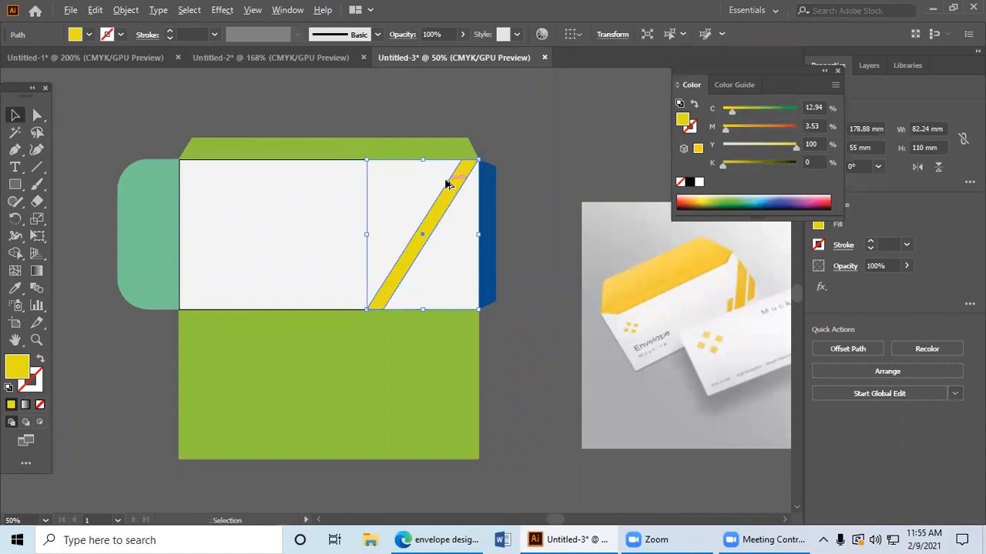
left_click_drag(436, 184, 347, 221)
left_click(406, 227)
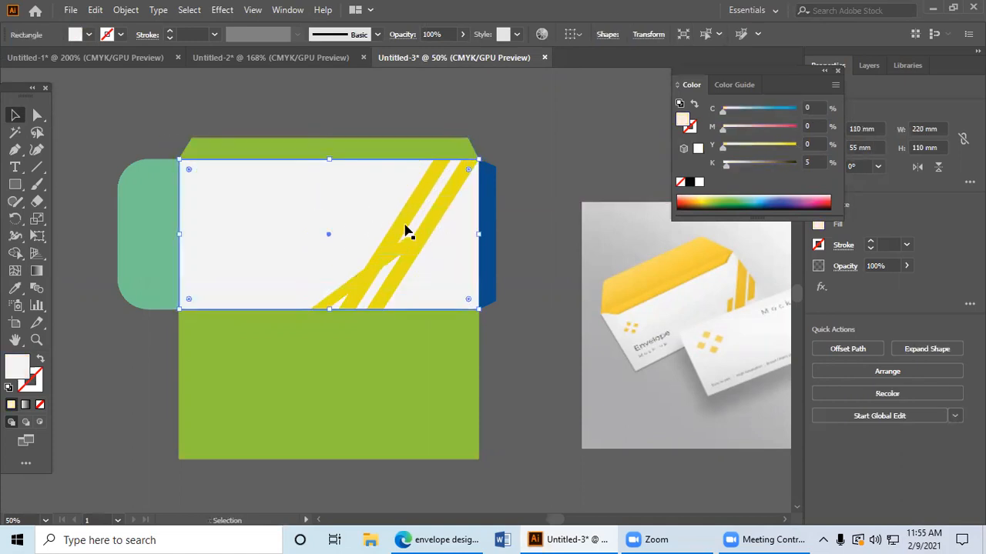
left_click(407, 248)
left_click_drag(367, 237, 363, 204)
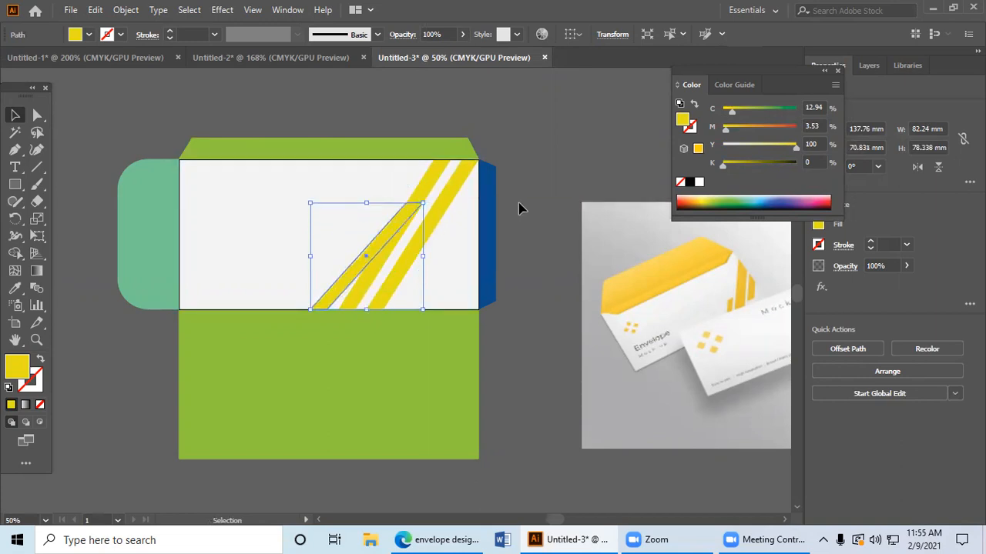
left_click(515, 256)
Step: Copy the short yellow stripe and move the copy over the lower right edge of the centre panel
left_click_drag(381, 245, 340, 216)
left_click_drag(385, 279, 171, 150)
key("ctrl+z")
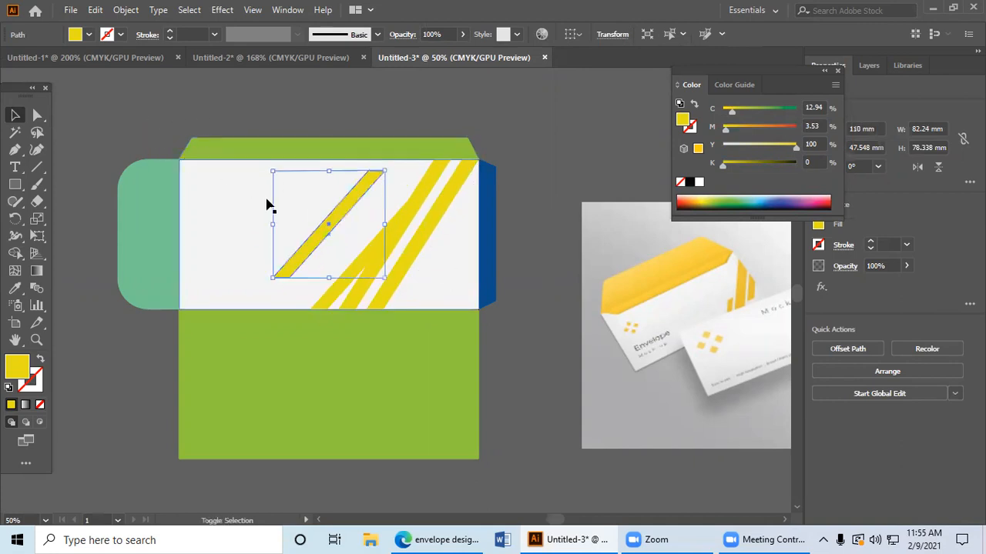
left_click(569, 251)
left_click_drag(311, 241, 462, 270)
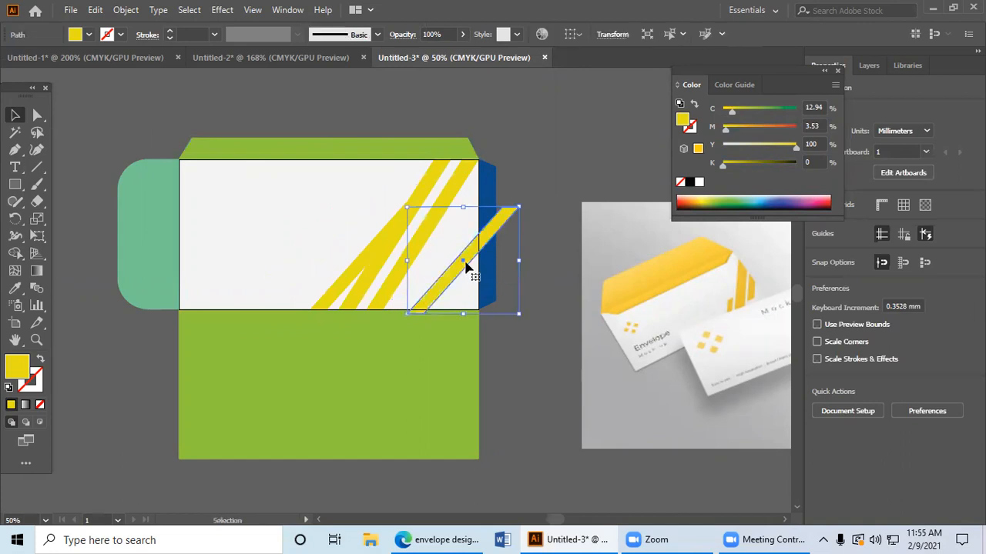
Step: Reflect the copied short stripe across the vertical axis with the preview on
right_click(499, 228)
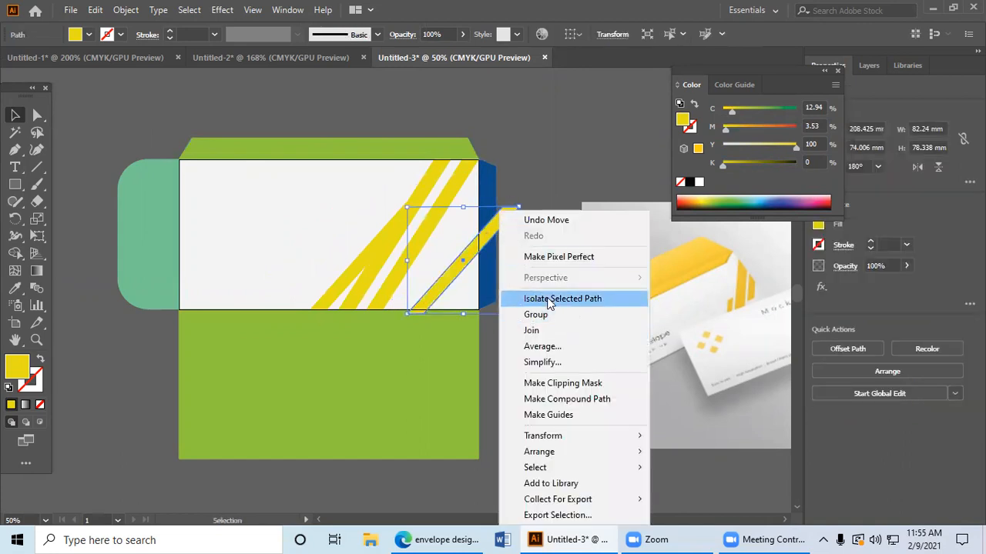
mouse_move(616, 453)
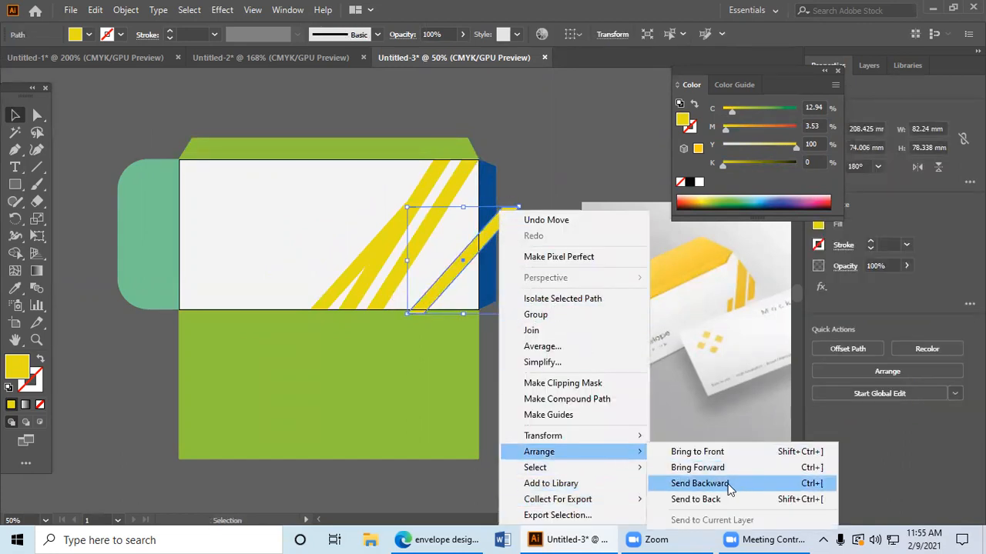
mouse_move(543, 436)
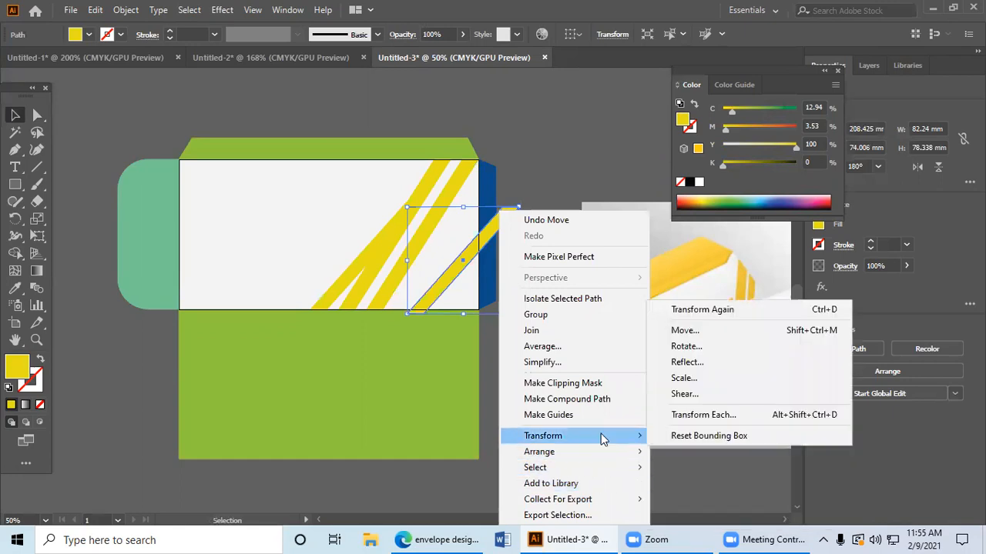
left_click(703, 363)
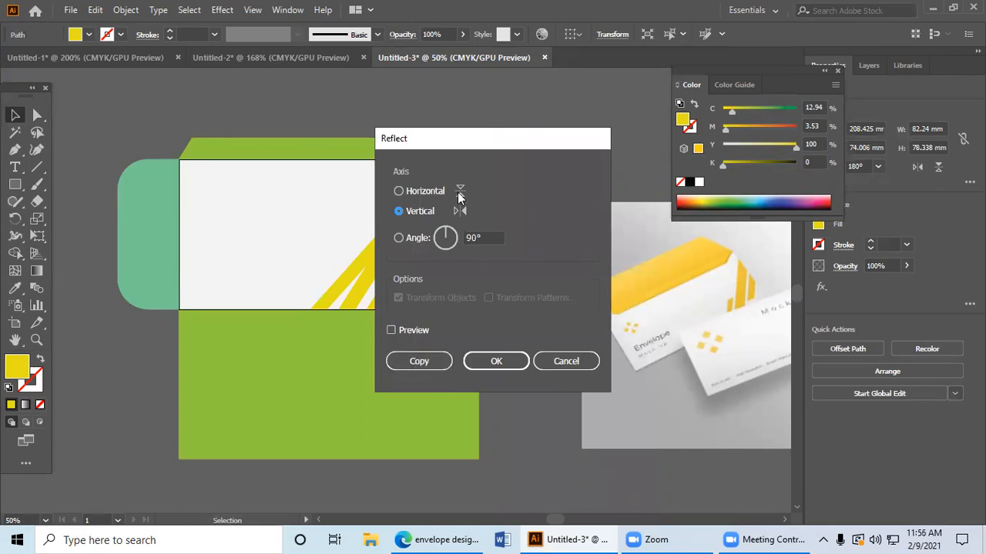
left_click_drag(604, 141, 630, 151)
left_click(437, 339)
left_click_drag(485, 148, 666, 158)
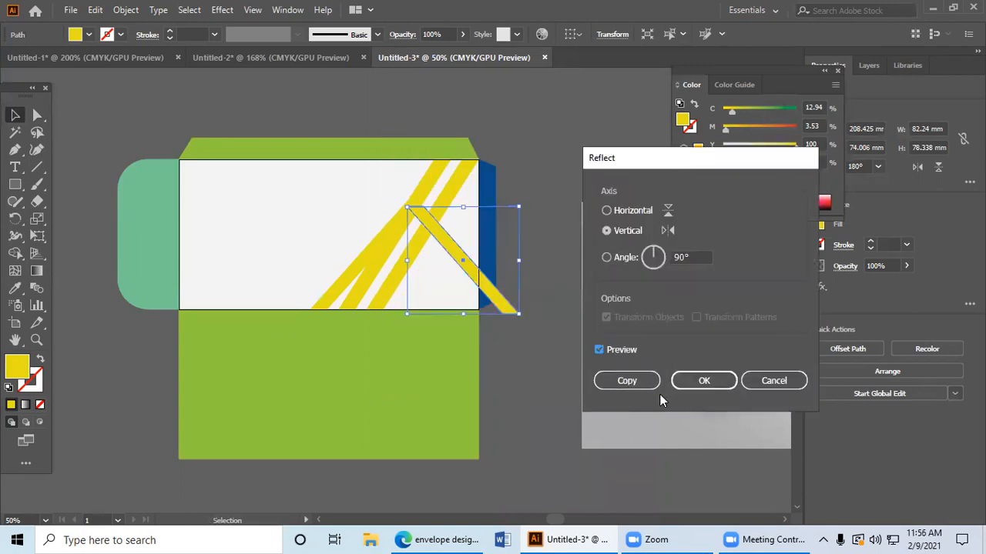
key("Return")
Step: Scale the reflected stripe down to about 55 × 48 mm and place it in the centre panel's lower right area
left_click_drag(470, 303, 430, 299)
left_click_drag(366, 202, 407, 249)
left_click(587, 238)
left_click(409, 252)
left_click(548, 257)
Step: Move the reflected stripe off the envelope and delete it
left_click_drag(451, 275, 644, 168)
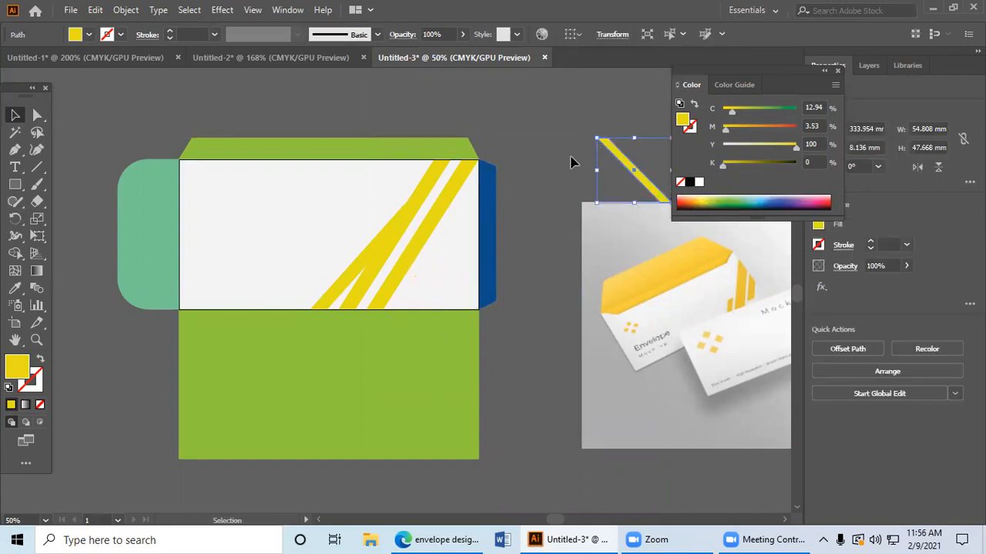
left_click_drag(639, 176, 631, 150)
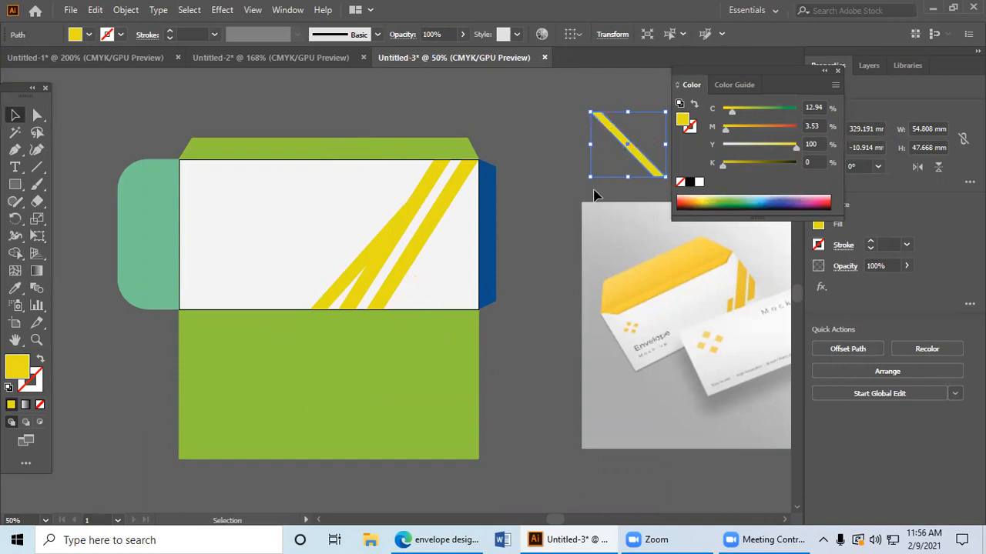
key("Delete")
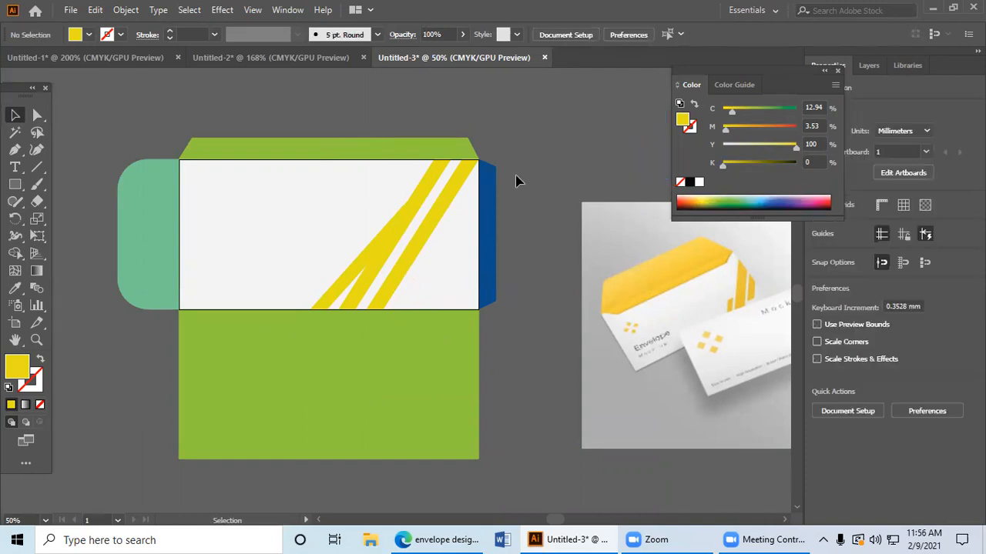
Step: Shorten the lower green panel to roughly 70% of its height by raising its bottom edge
scroll(516, 180, "down", 1)
left_click_drag(528, 167, 458, 173)
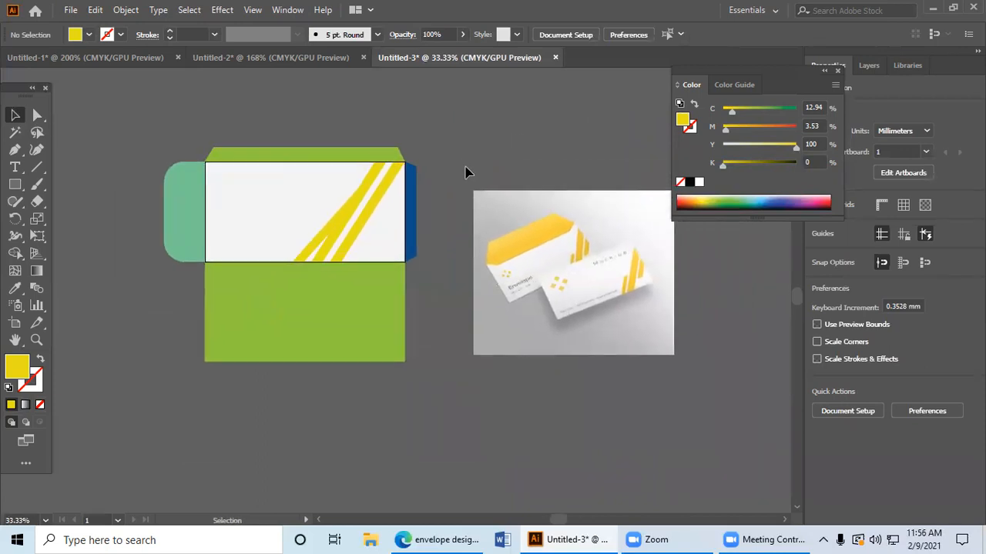
left_click(377, 248)
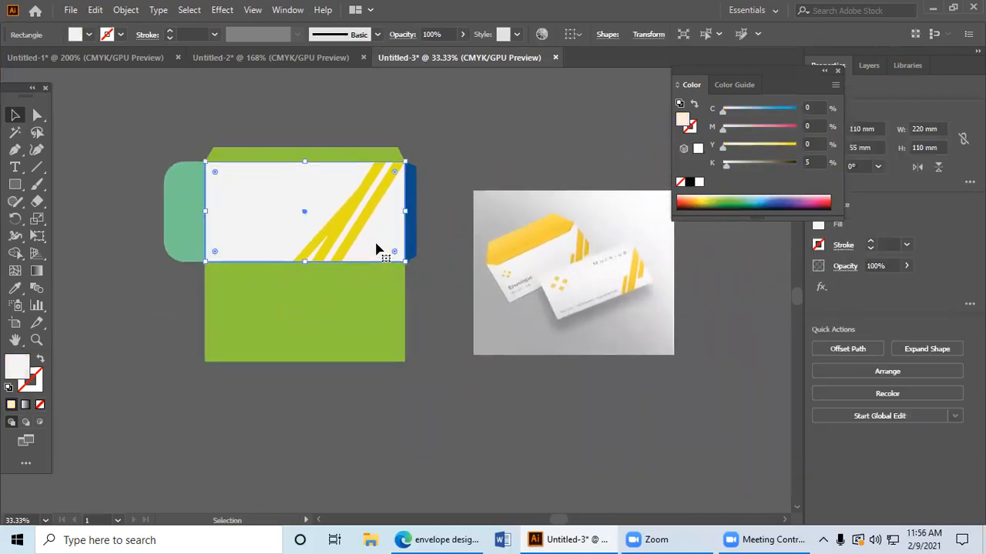
left_click(448, 329)
left_click(347, 334)
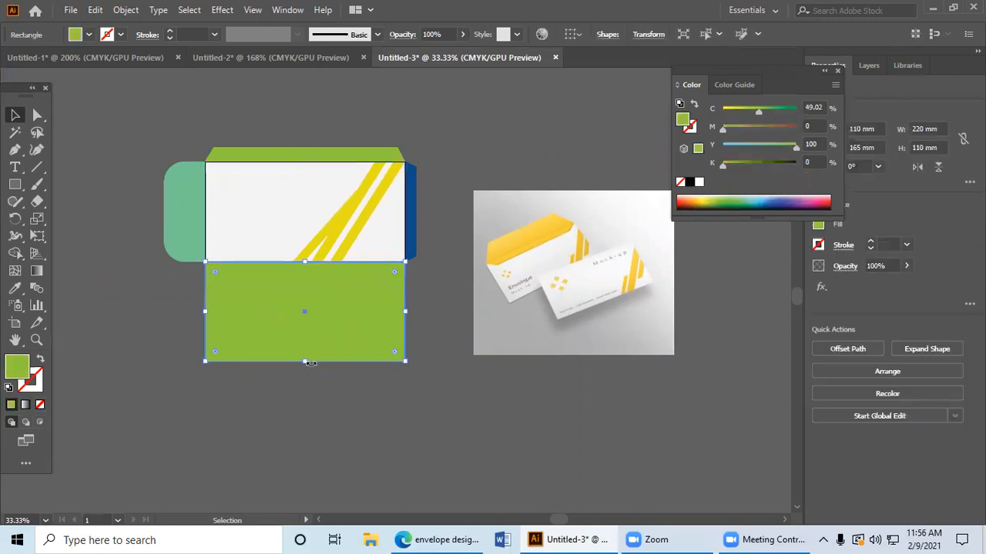
left_click_drag(305, 364, 306, 336)
Step: Extend the top green flap upward to roughly three quarters of the centre panel's height
left_click(311, 152)
left_click_drag(305, 146, 305, 247)
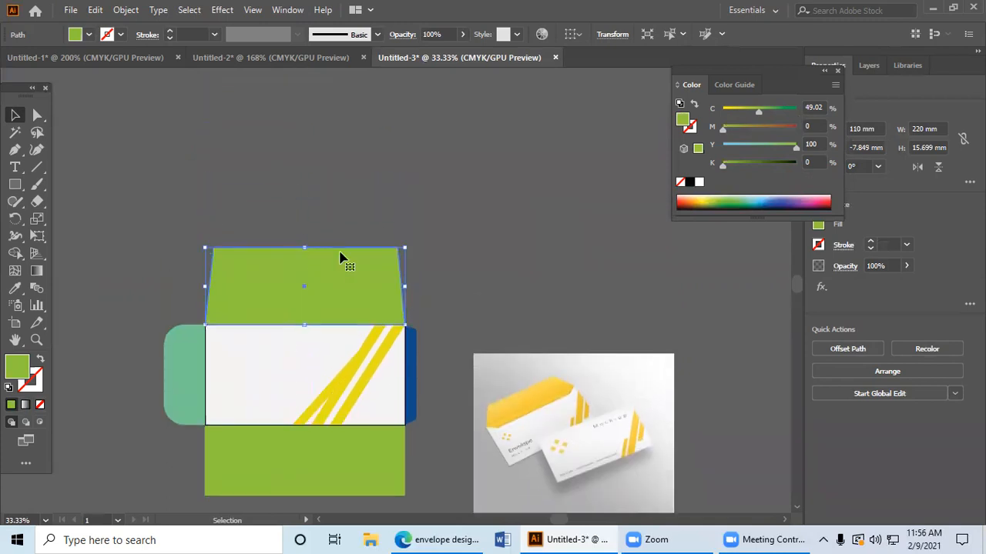
left_click(436, 262)
scroll(449, 214, "down", 2)
left_click(316, 206)
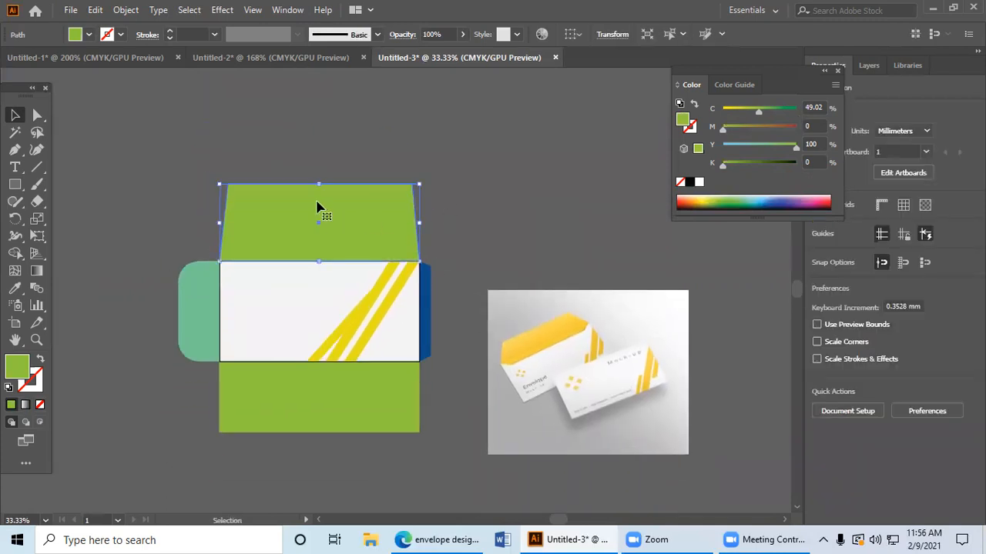
Step: Shorten the top green flap to about 56 mm and the lower green panel to about 53 mm high
left_click_drag(319, 185, 319, 209)
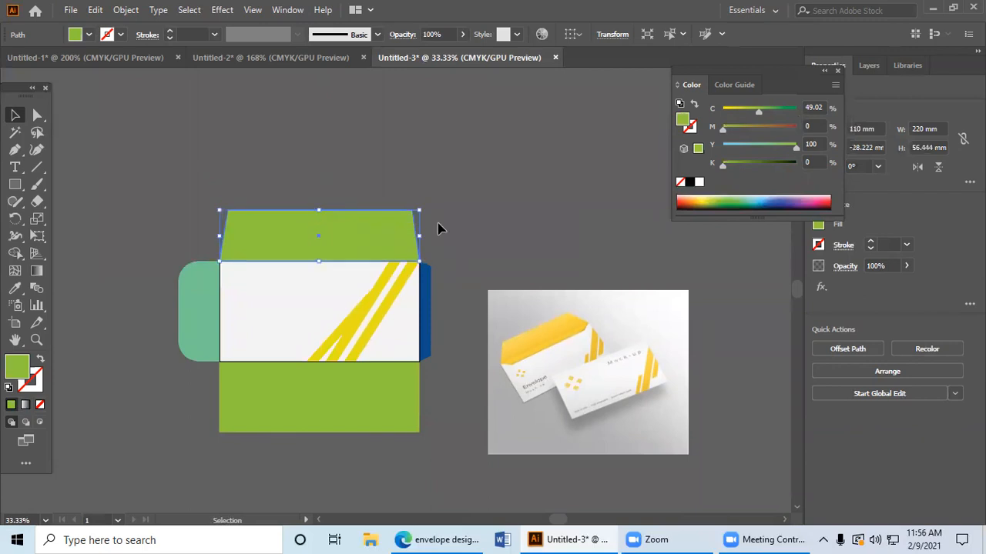
left_click(439, 230)
scroll(442, 231, "down", 1)
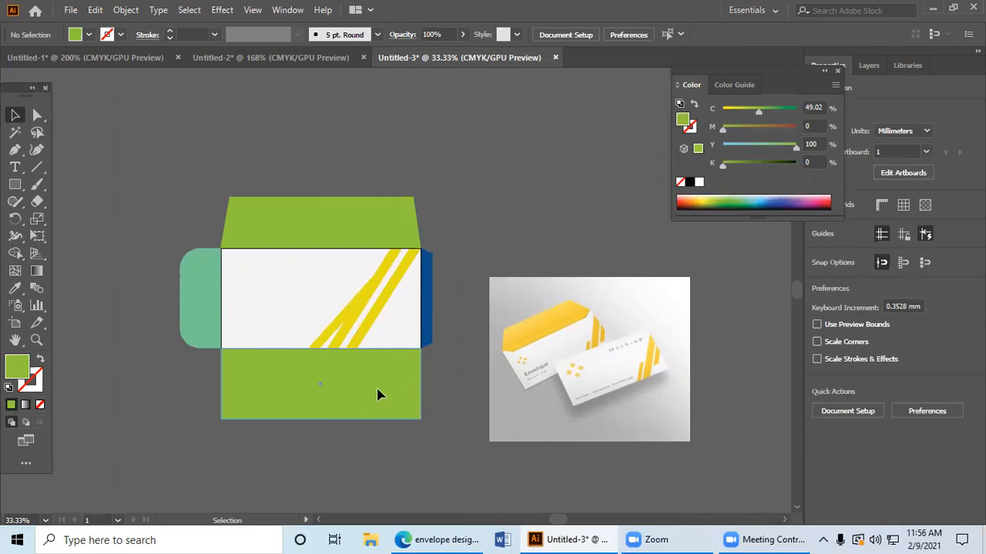
left_click(377, 395)
left_click(516, 227)
left_click(324, 408)
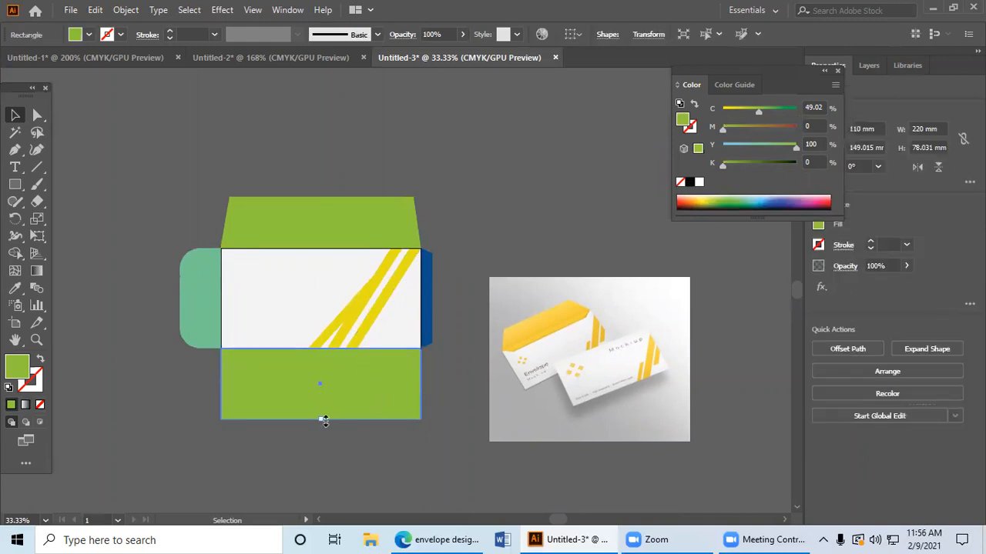
Step: Extend the top green flap upward to roughly three quarters of the centre panel's height
left_click(309, 227)
left_click_drag(321, 198, 322, 170)
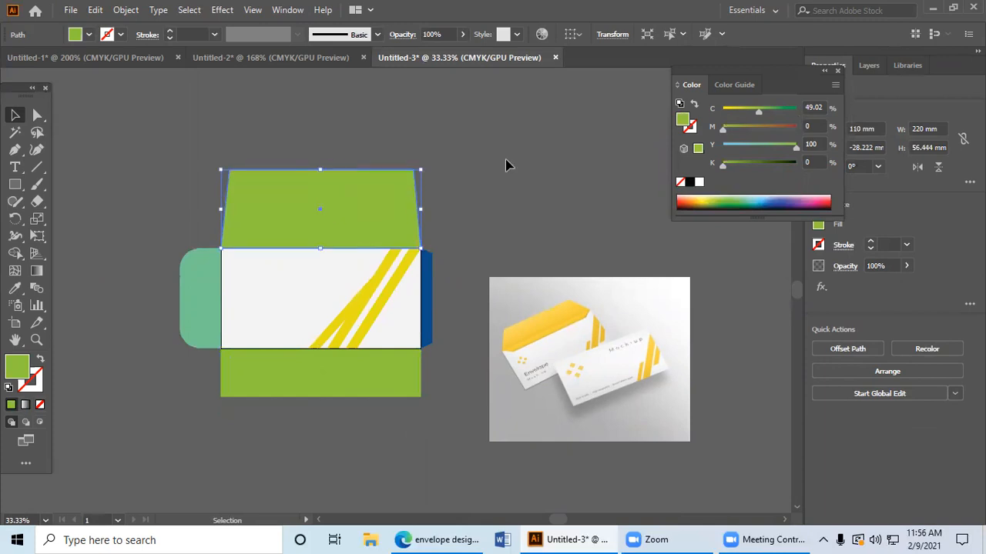
left_click(505, 168)
mouse_move(501, 183)
left_mouse_down()
mouse_move(508, 141)
mouse_move(521, 131)
mouse_move(515, 179)
left_mouse_up()
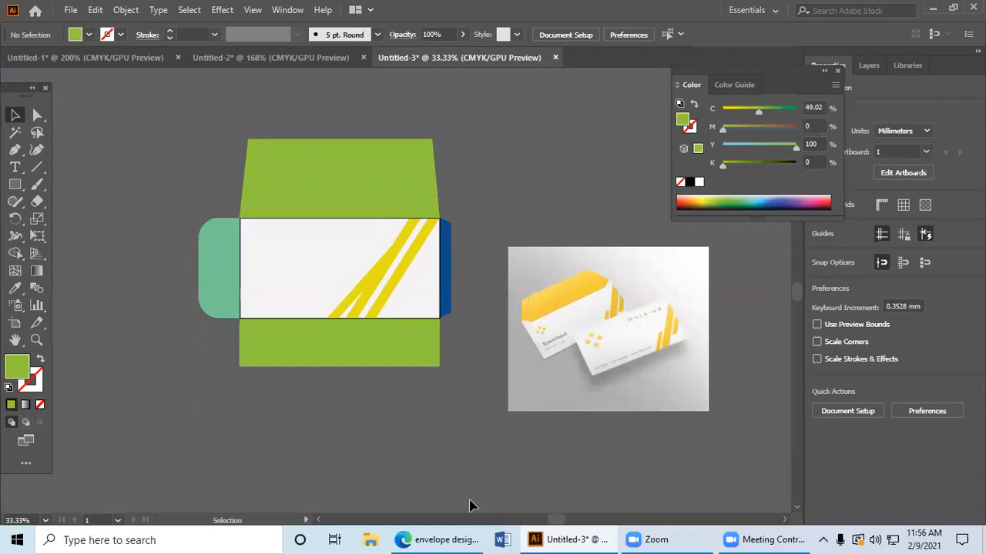
left_click(660, 352)
scroll(660, 353, "up", 4)
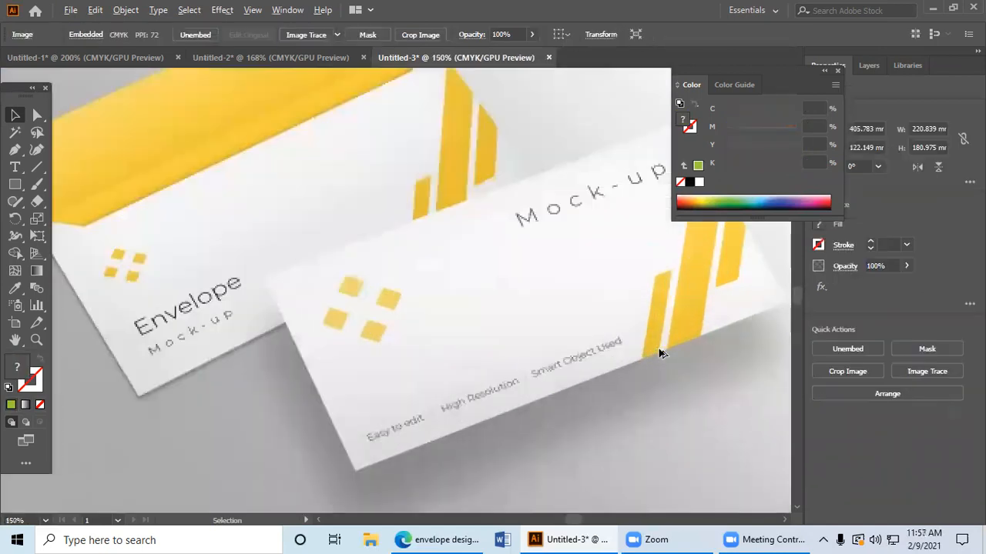
scroll(660, 353, "down", 2)
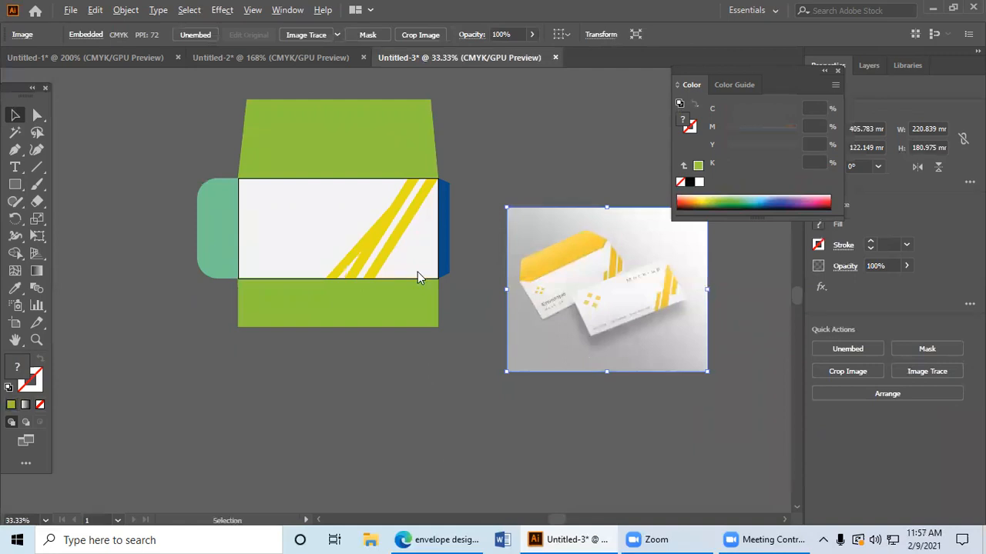
Step: Switch to the Edge browser and search Google Images for "envelopemockup"
key("alt+Tab")
triple_click(236, 67)
left_click(234, 67)
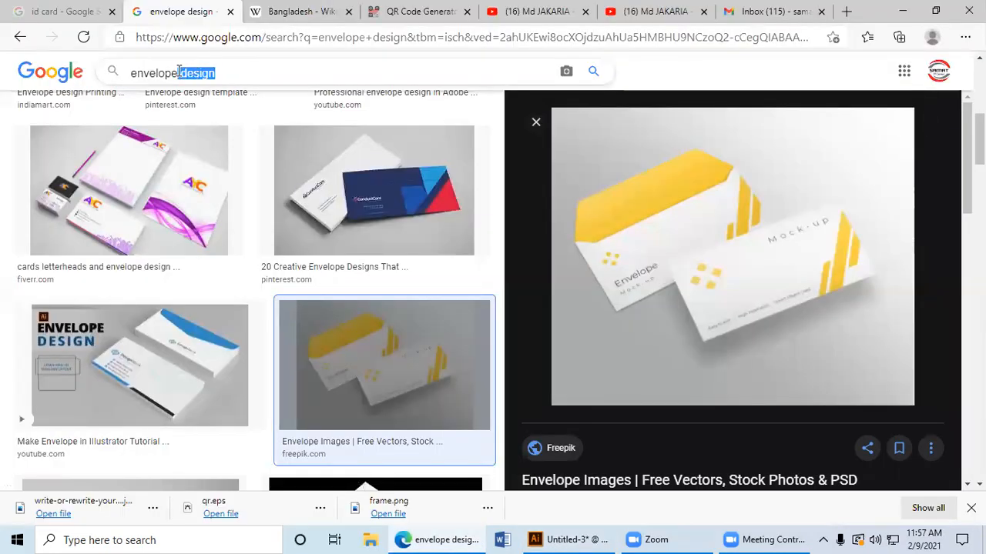
type("mockup")
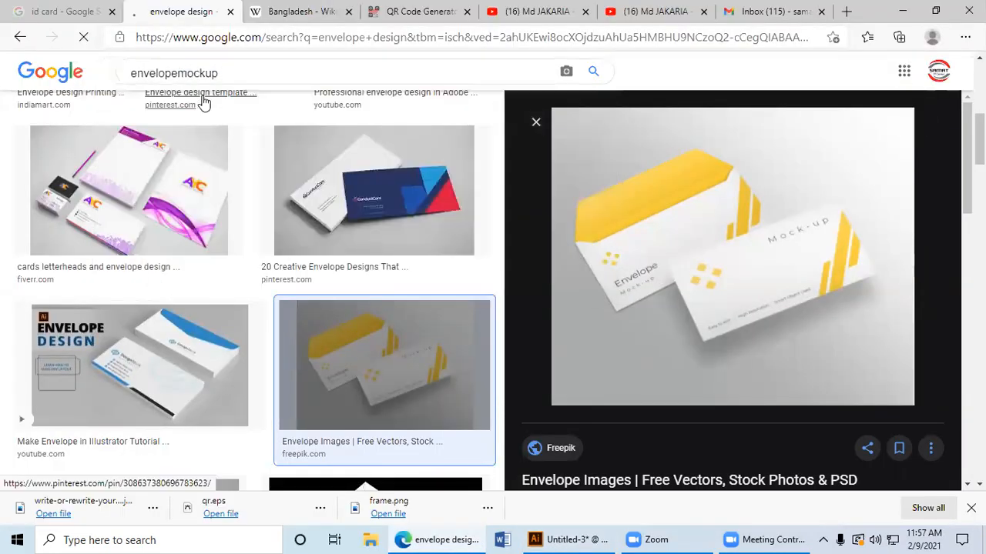
key("Return")
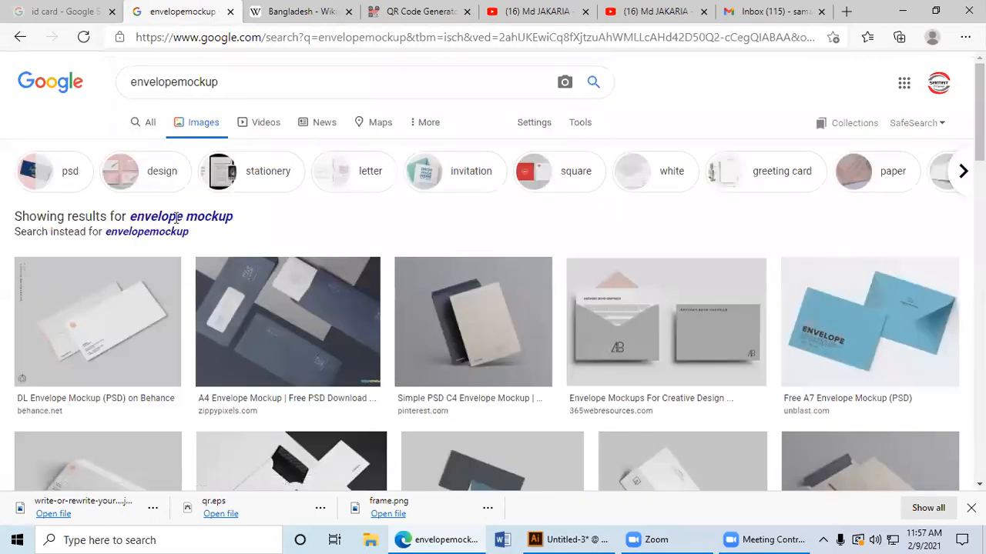
Step: Show all web results for "envelope mockup" and open Freepik's Envelope Mockup Images page
left_click(144, 234)
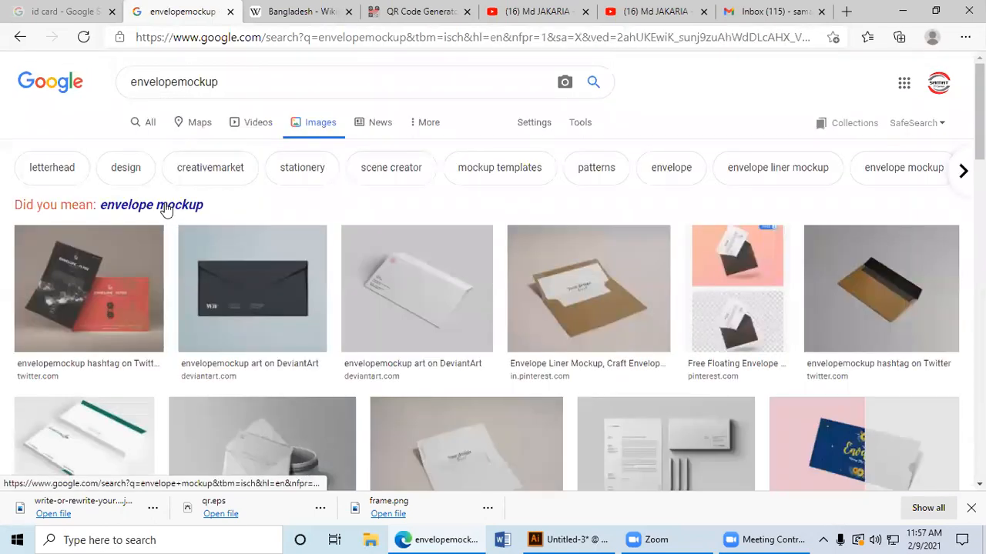
left_click(158, 204)
left_click(150, 126)
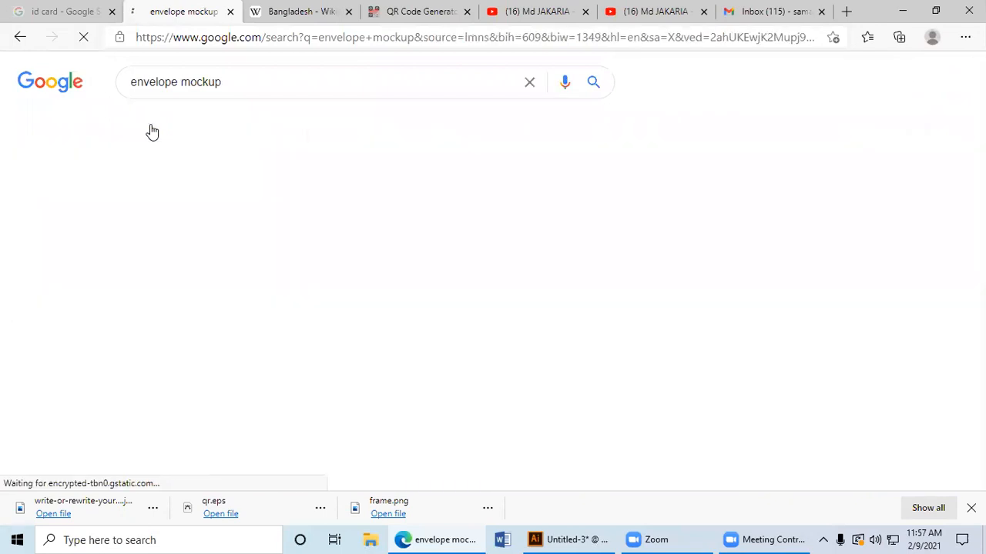
scroll(285, 385, "down", 5)
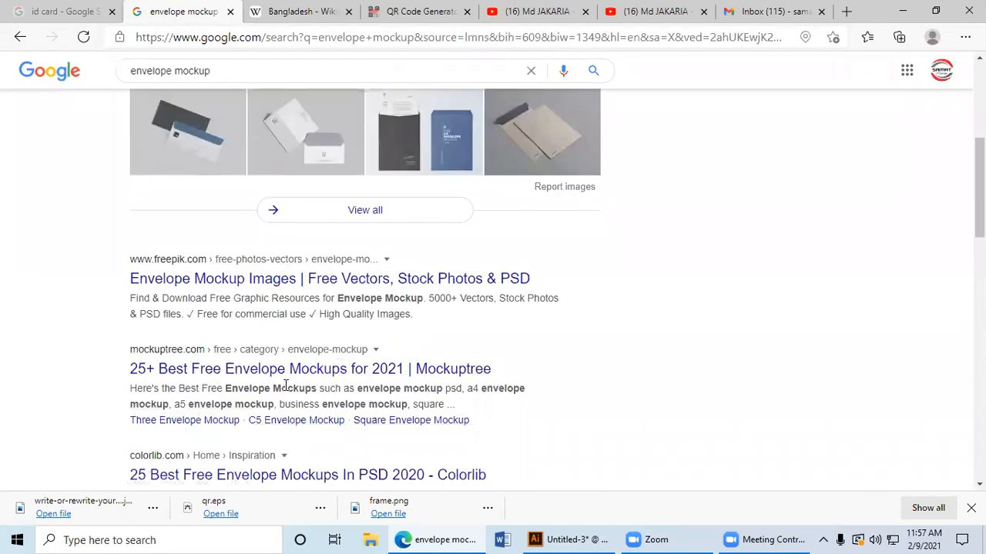
scroll(286, 352, "down", 1)
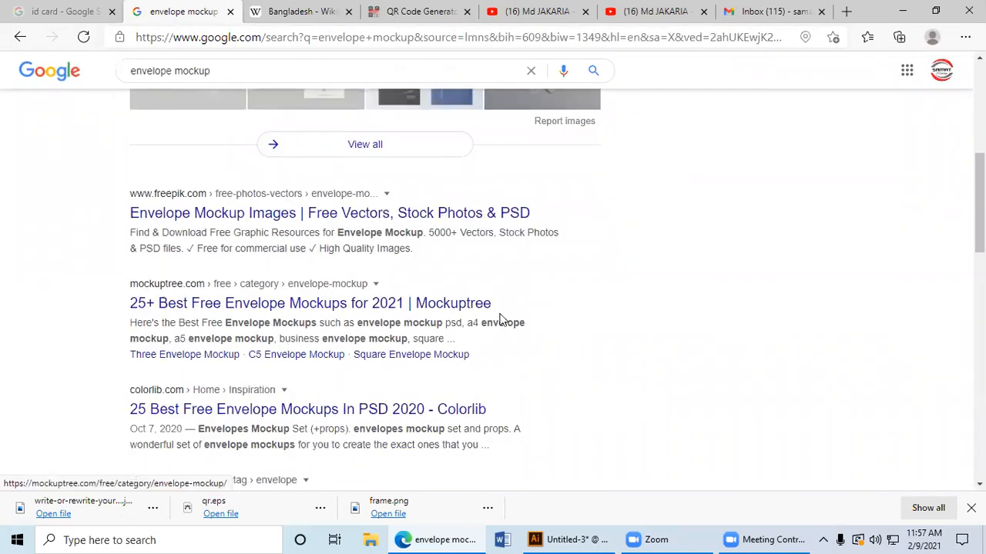
left_click(359, 215)
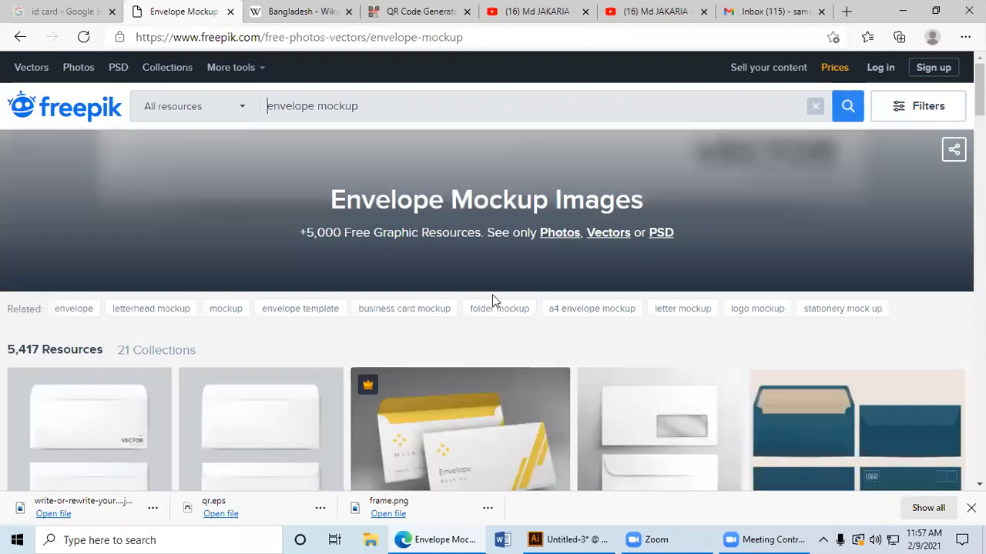
Step: Browse the Freepik gallery for a suitable DL-style envelope mockup template
scroll(492, 300, "down", 1)
scroll(496, 300, "down", 2)
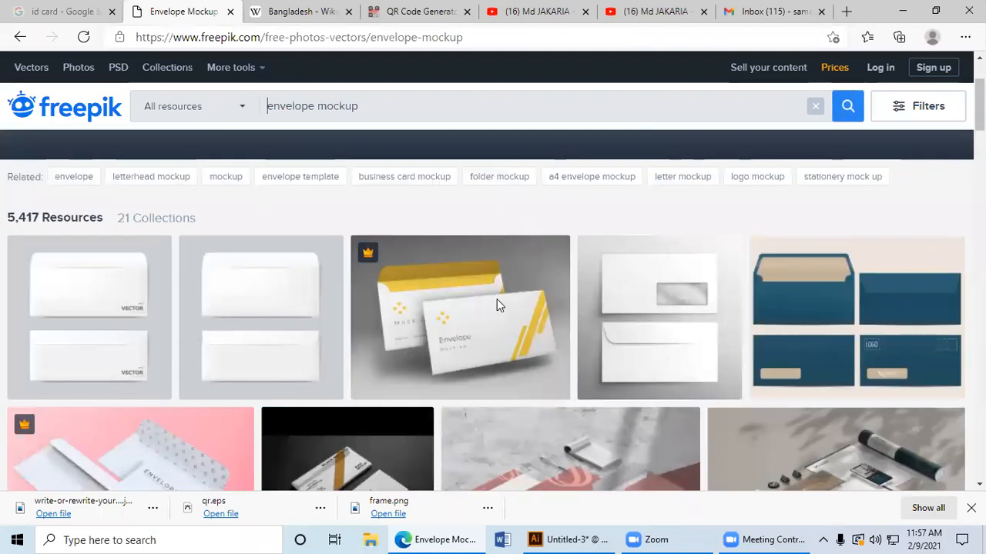
scroll(255, 298, "down", 1)
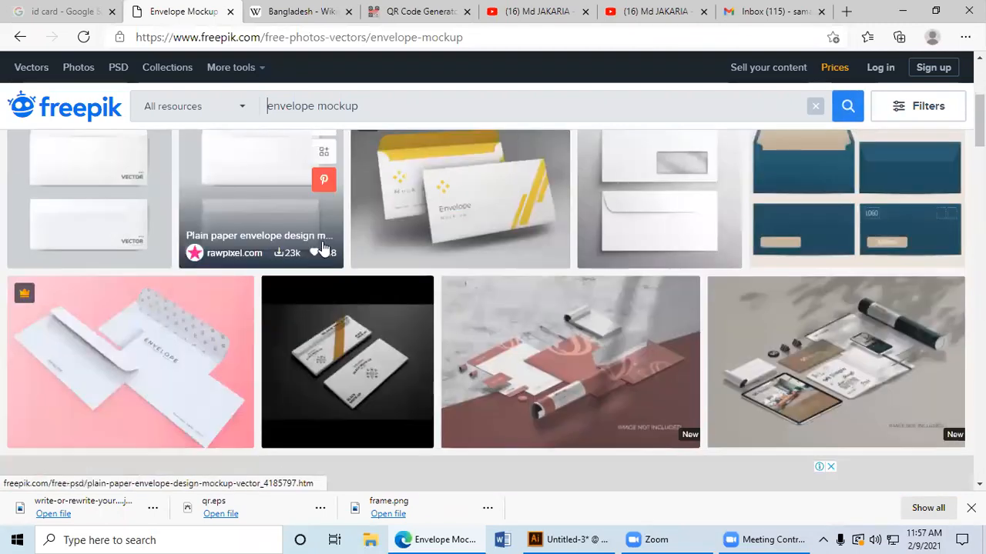
scroll(704, 220, "up", 2)
scroll(700, 223, "down", 5)
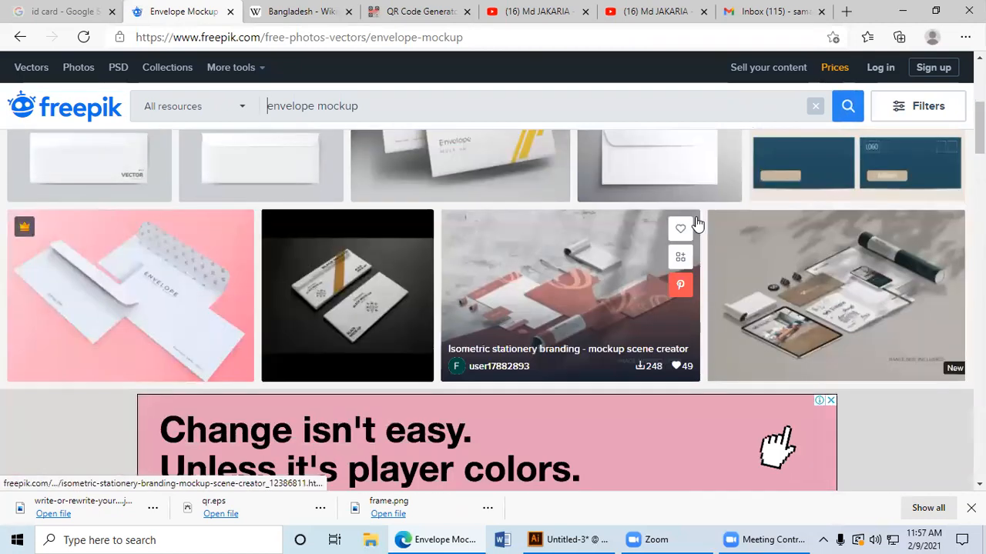
scroll(697, 223, "down", 6)
scroll(689, 224, "up", 1)
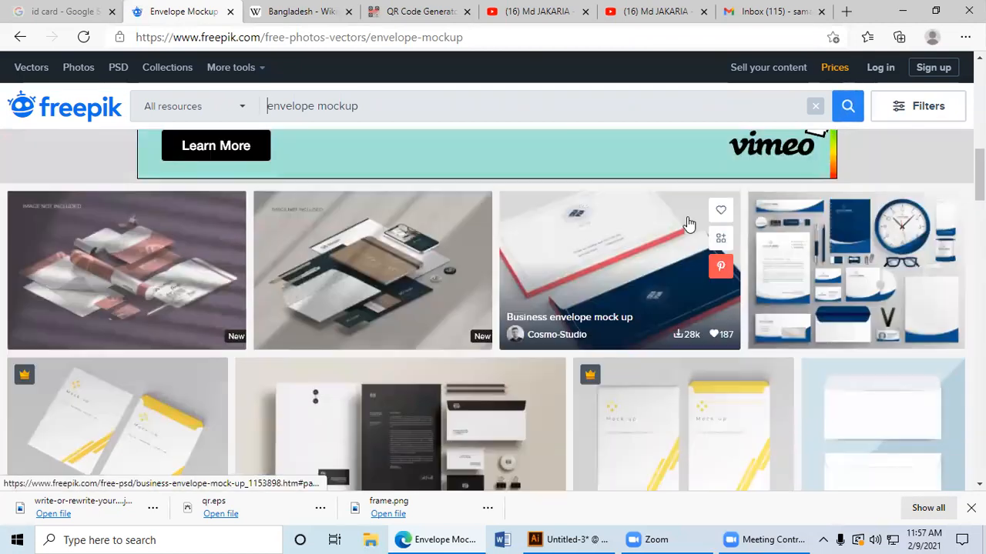
scroll(688, 224, "down", 2)
scroll(686, 221, "down", 1)
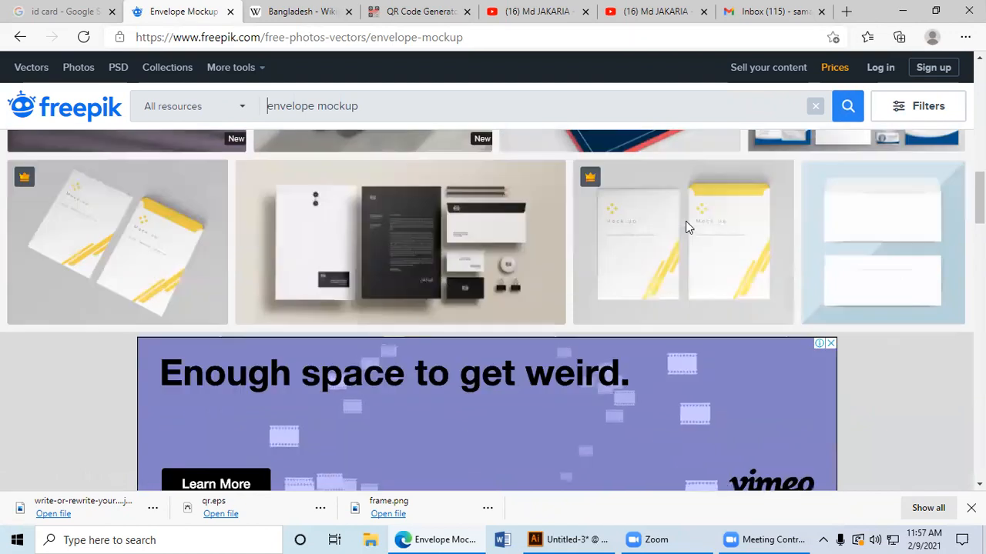
scroll(687, 226, "down", 2)
scroll(686, 227, "up", 4)
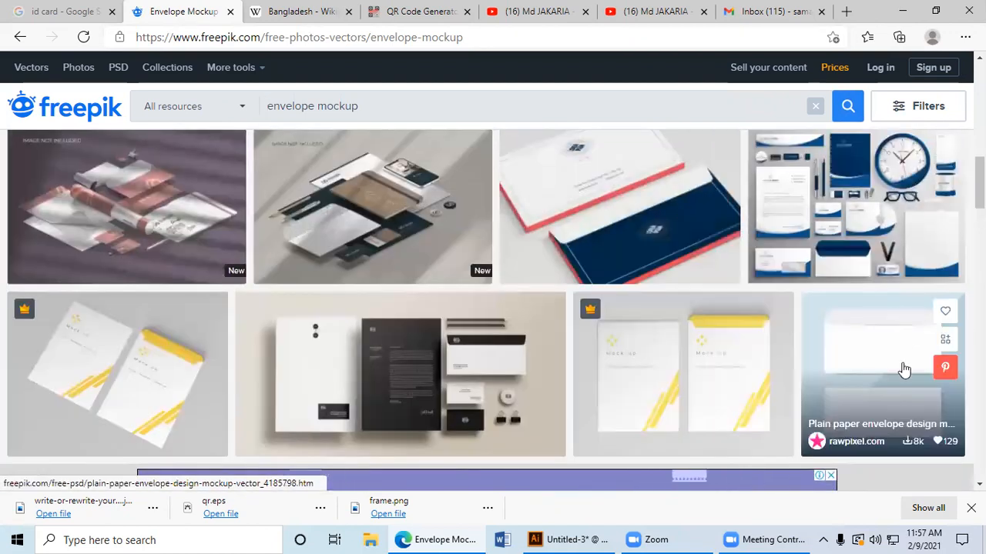
scroll(894, 367, "down", 2)
scroll(885, 360, "down", 6)
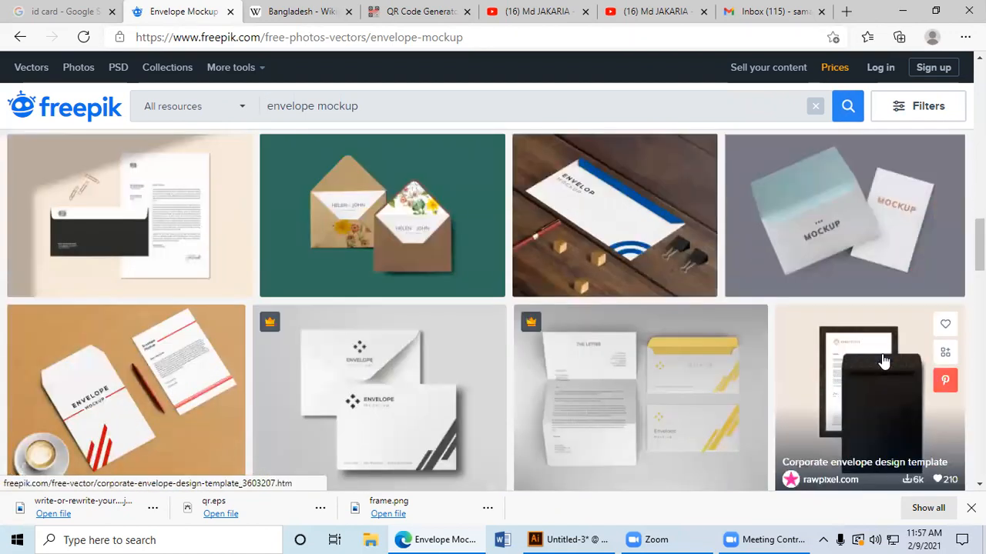
Step: Open the mockup of a white envelope with a blue flap on dark wood and request its free download
left_click(603, 218)
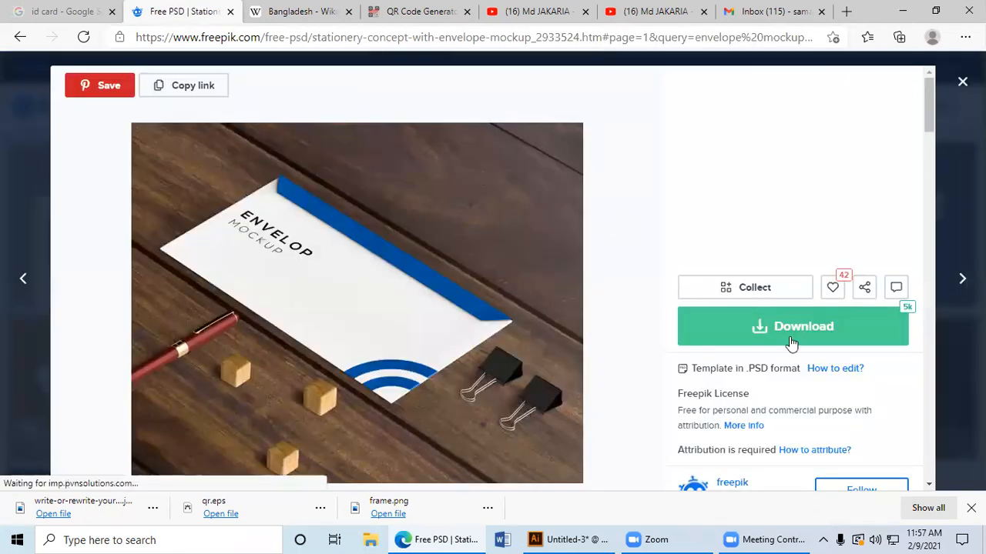
left_click(791, 344)
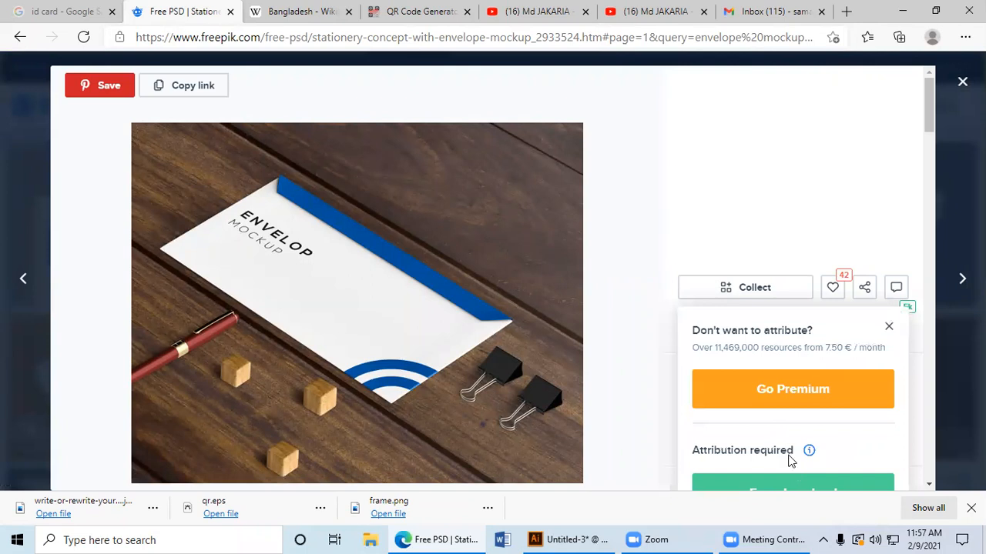
scroll(791, 461, "down", 1)
left_click(791, 431)
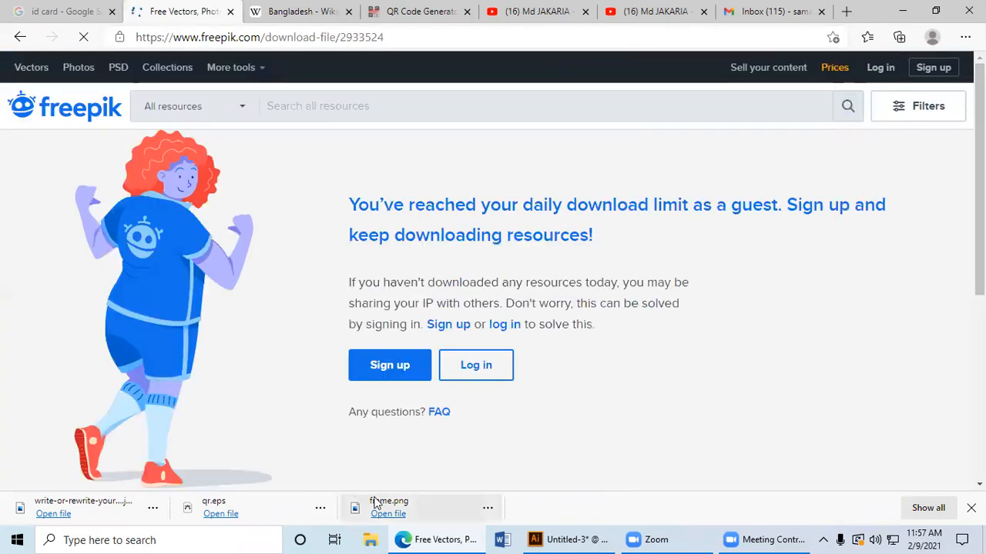
Step: Sign up to Freepik with an existing Google account to allow the mockup download
left_click(413, 367)
left_click(442, 328)
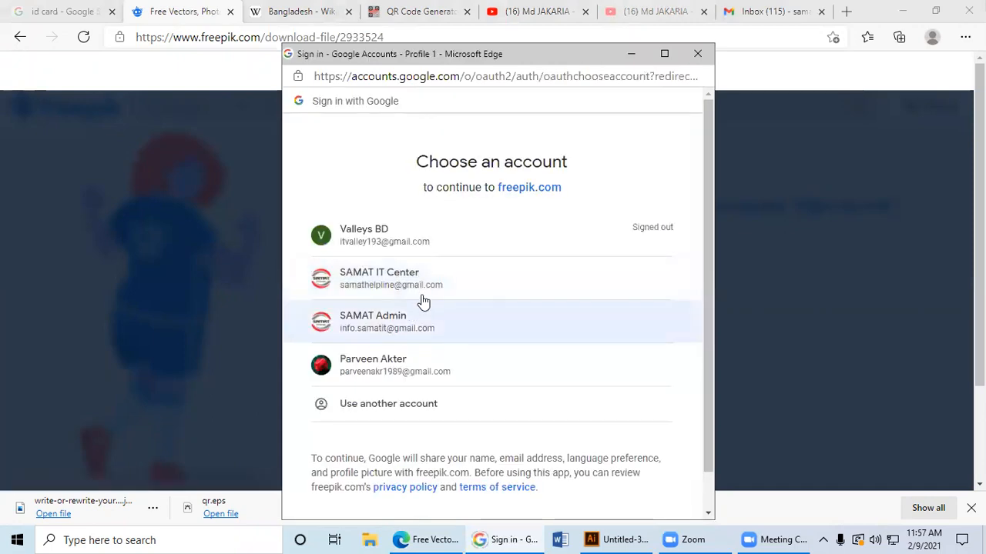
left_click(476, 293)
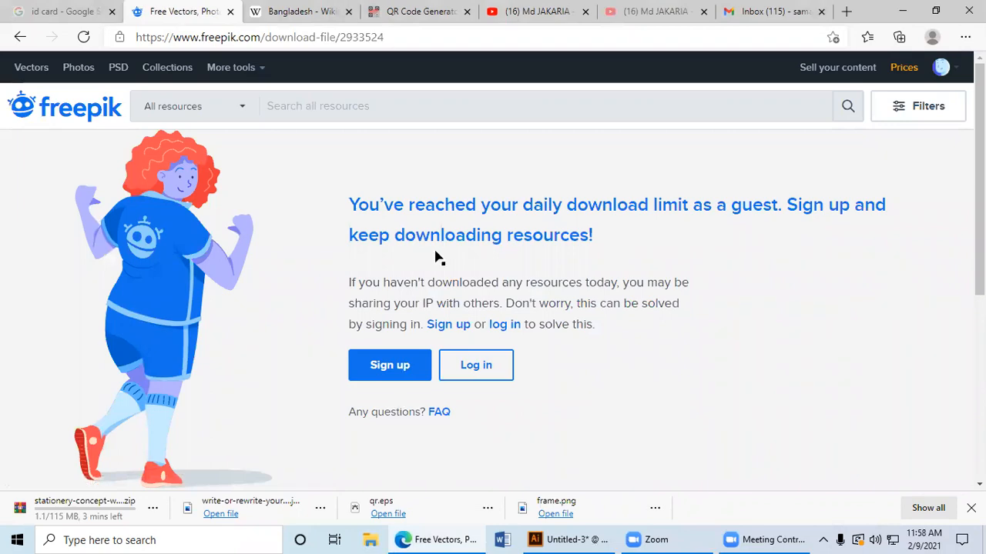
Step: Switch back to Illustrator and delete the lower green panel and the blue side flap from the envelope
key("alt+Tab")
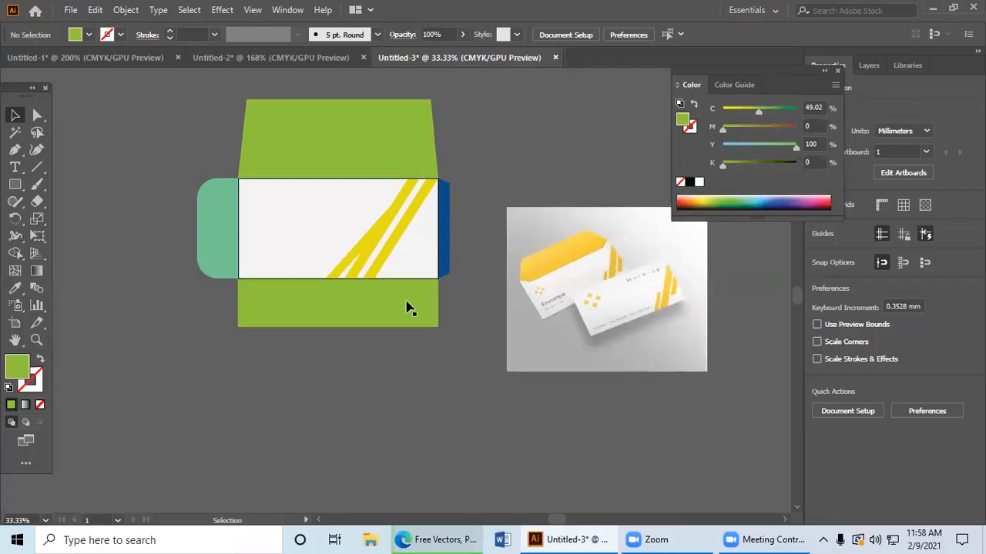
left_click_drag(339, 231, 390, 245)
key("ctrl+z")
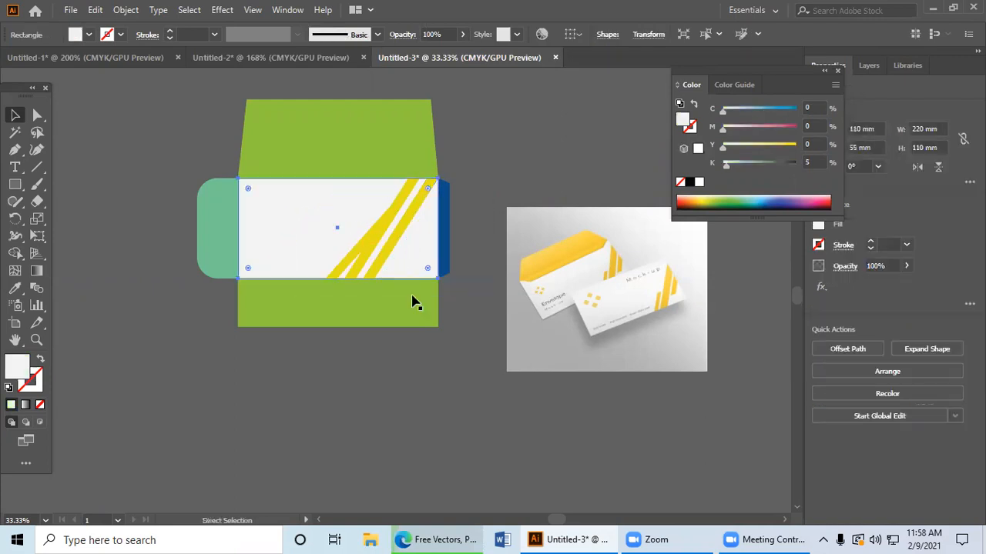
left_click(445, 346)
left_click(347, 301)
key("Delete")
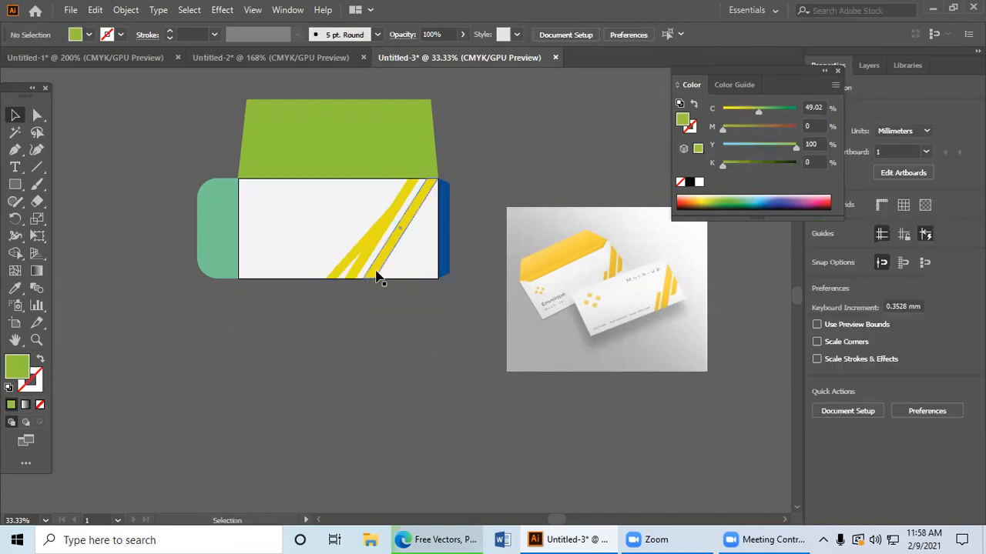
left_click(440, 266)
key("Delete")
Step: Delete the top green flap and the teal rounded side flap, leaving only the striped centre panel
left_click(391, 136)
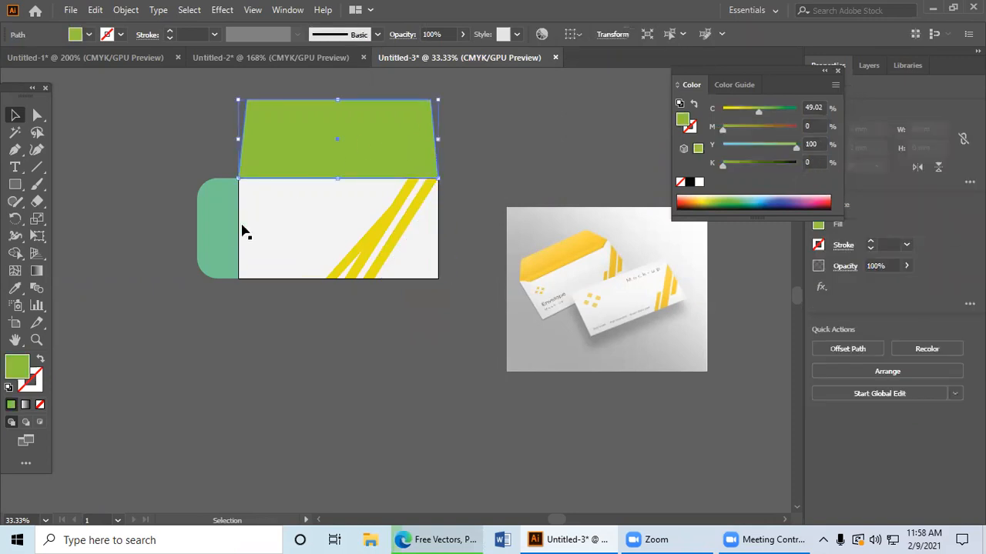
key("Delete")
left_click(240, 194)
key("Delete")
left_click_drag(430, 301, 429, 303)
left_click(418, 312)
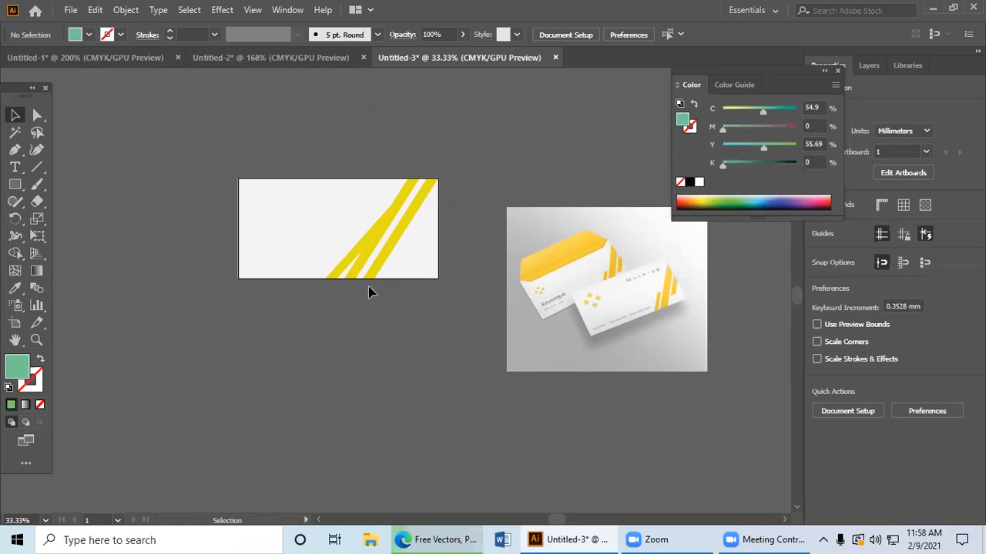
left_click_drag(310, 239, 470, 291)
left_click(441, 331)
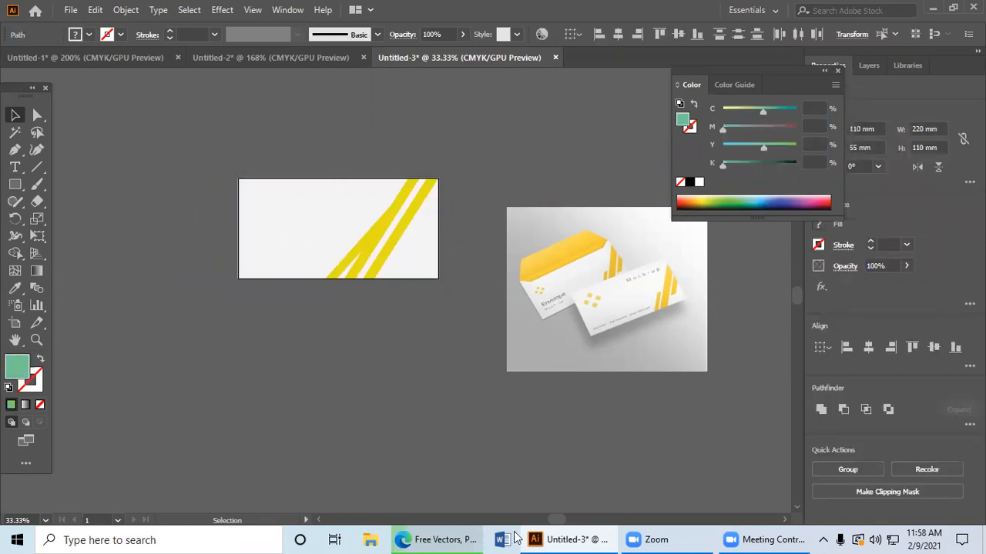
Step: Switch to the browser, show the downloaded envelope mockup zip in its folder and extract it to a stationery-concept-with-envelope-mockup folder
left_click(420, 539)
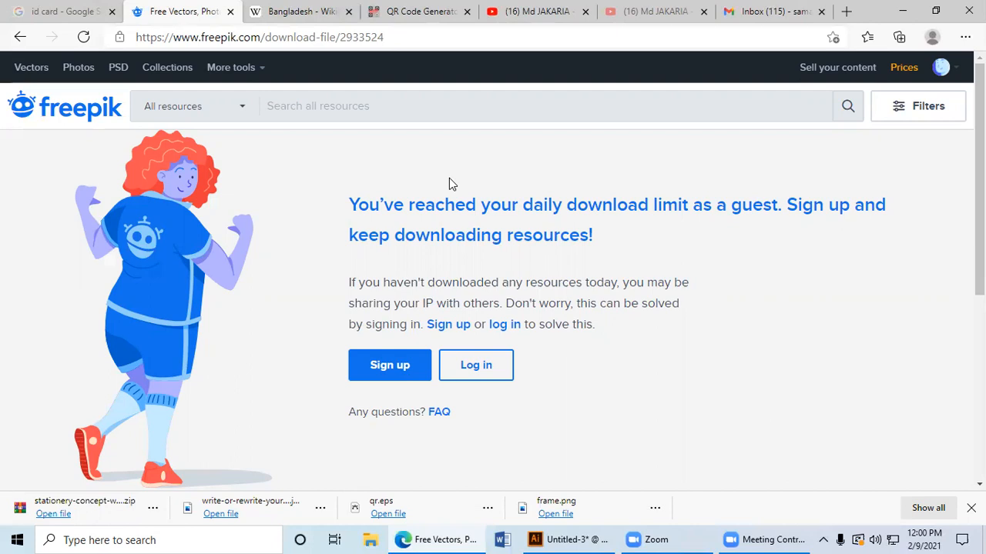
left_click(152, 508)
left_click(201, 383)
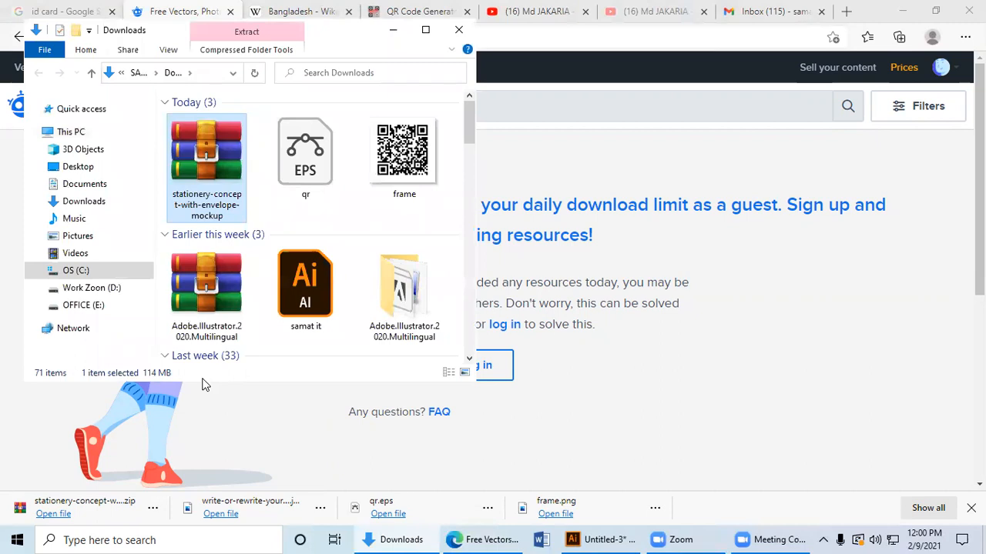
right_click(202, 149)
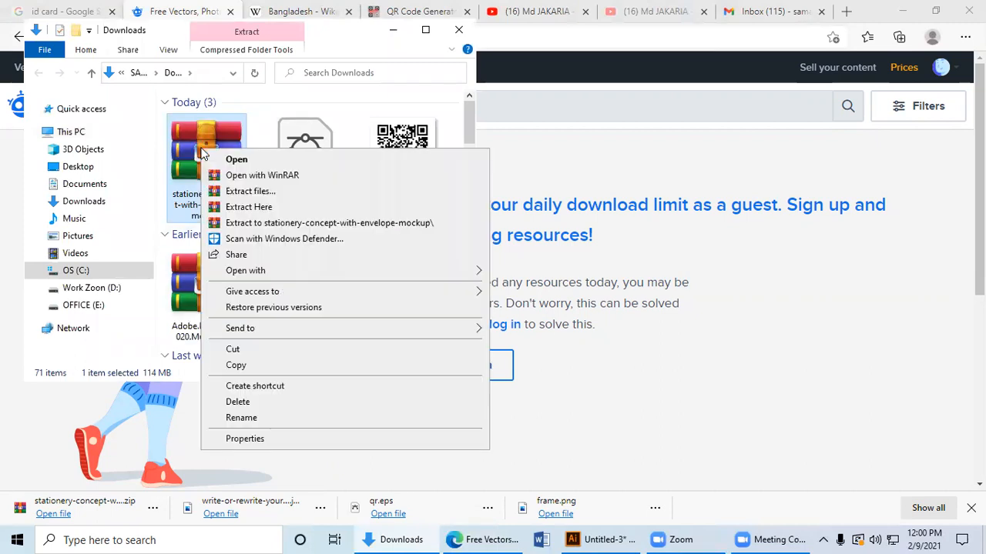
left_click(252, 203)
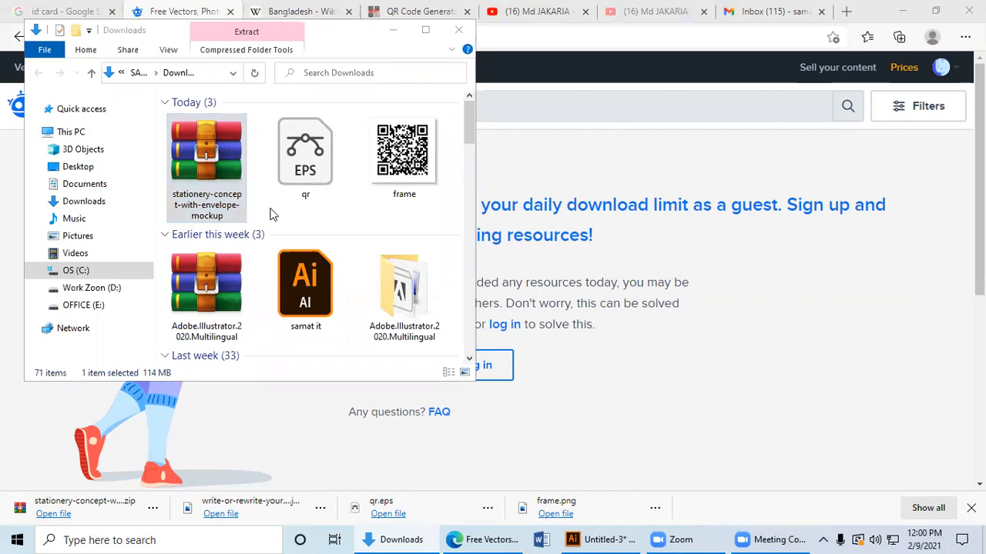
left_click(537, 477)
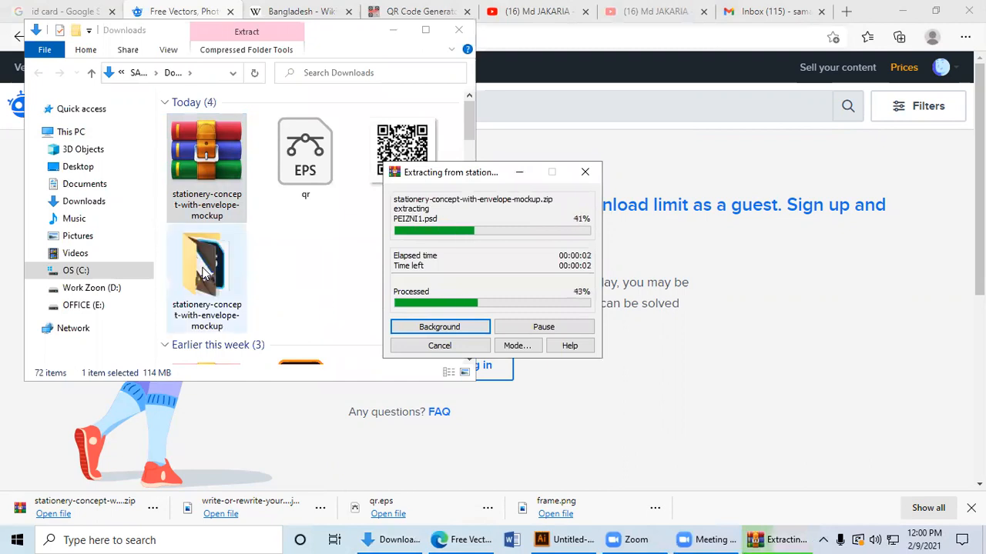
Step: Open PEIZNI1.psd from the extracted stationery-concept-with-envelope-mockup folder in Photoshop and close the folder window
left_click(206, 273)
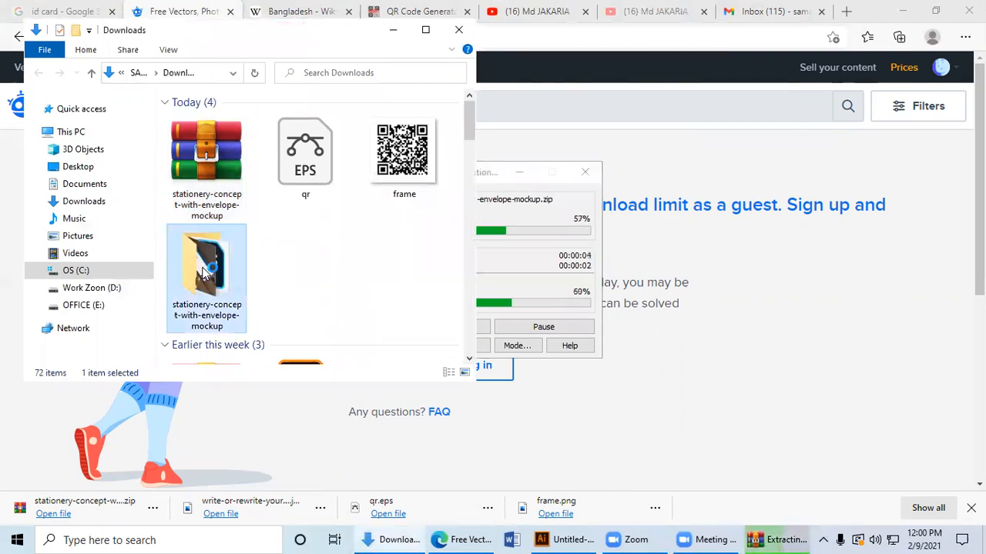
double_click(206, 272)
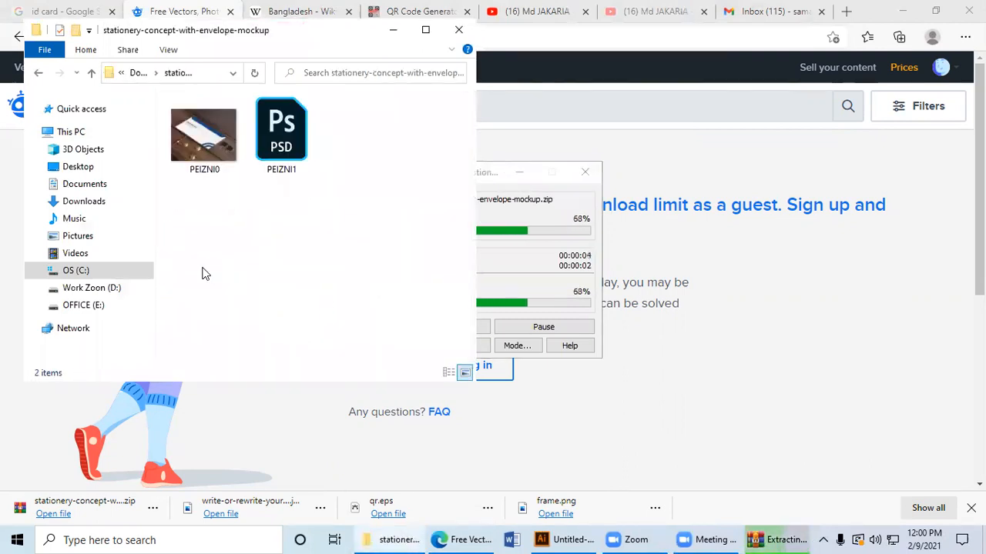
left_click(268, 151)
left_click(340, 269)
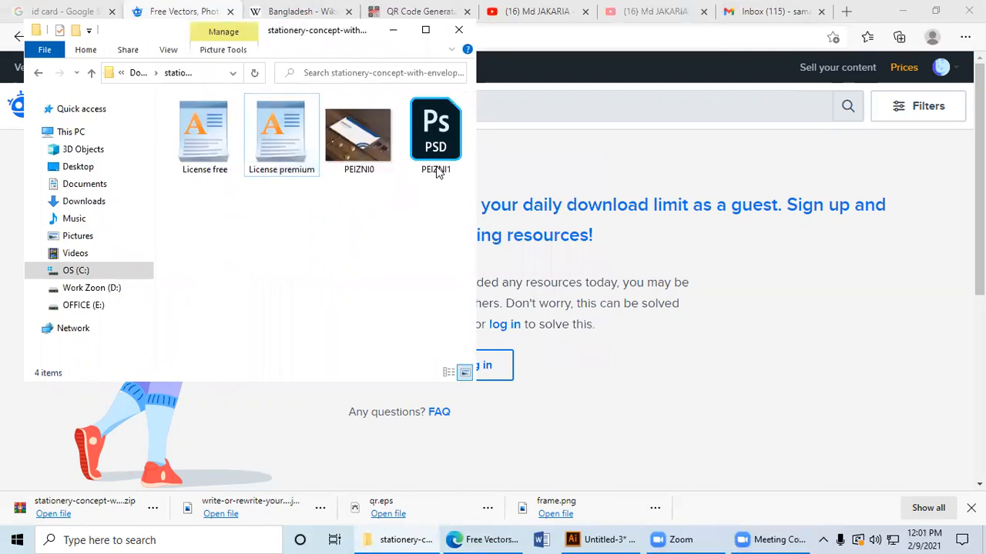
double_click(437, 168)
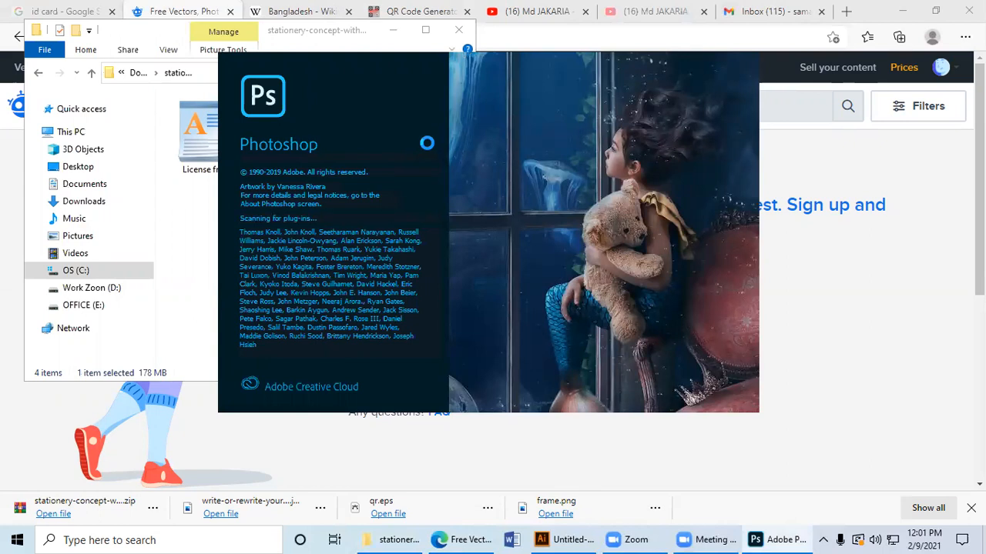
left_click(459, 31)
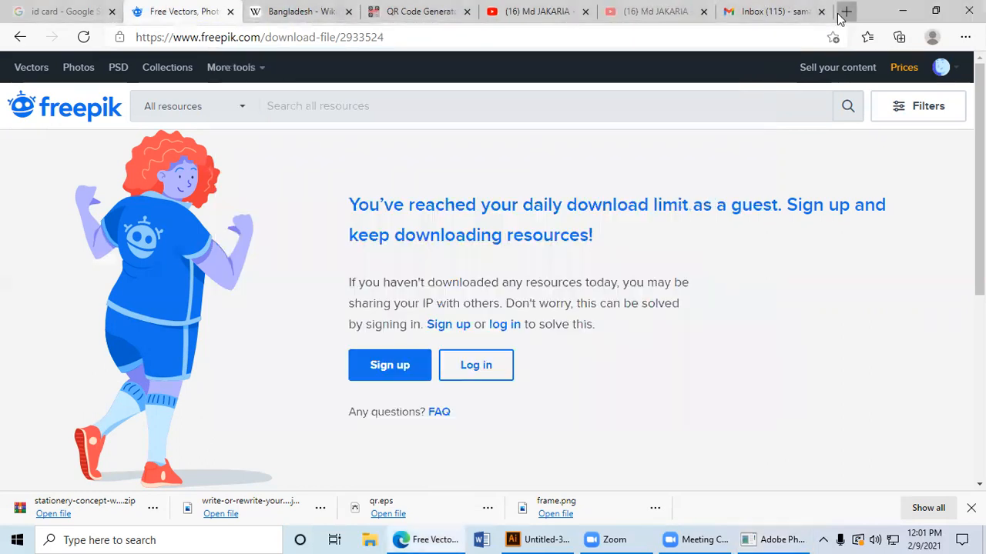
Step: Load Facebook in a new browser tab and close the YouTube, Gmail and QR Code Generator tabs
left_click(845, 11)
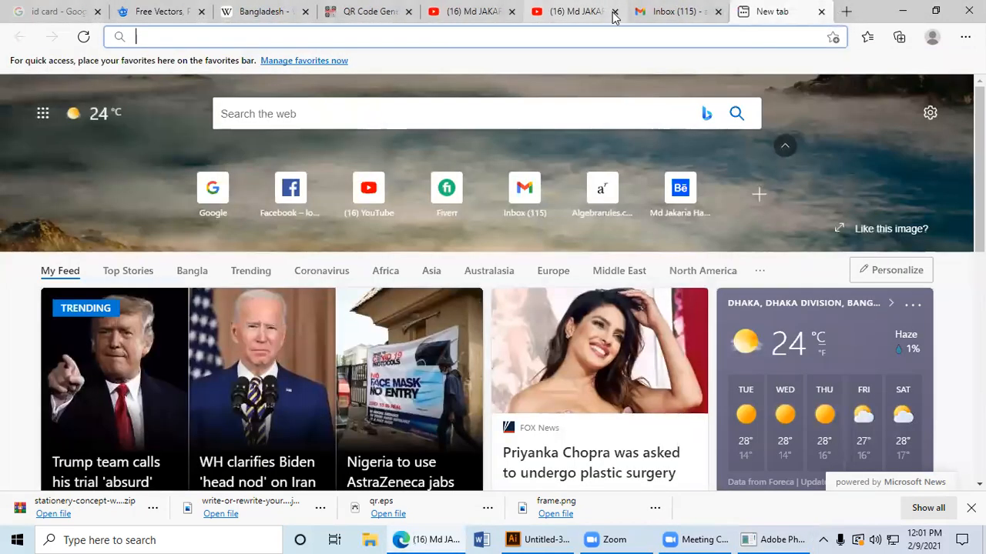
left_click(614, 12)
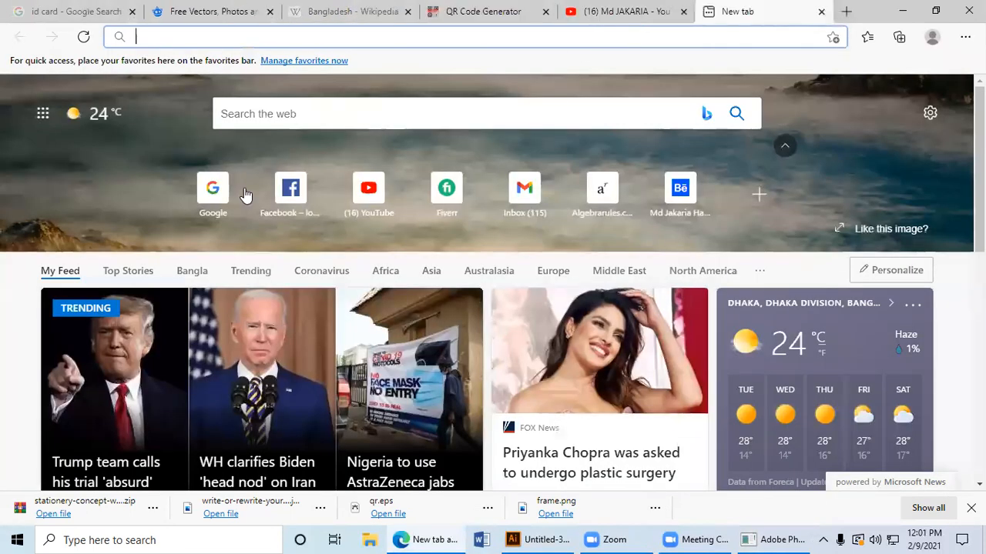
left_click(289, 188)
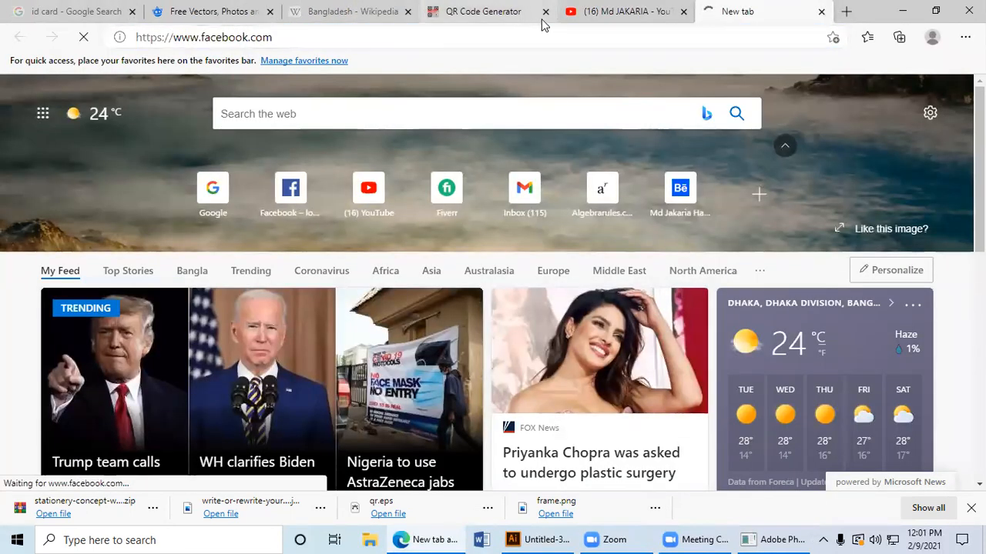
left_click(535, 15)
left_click(545, 11)
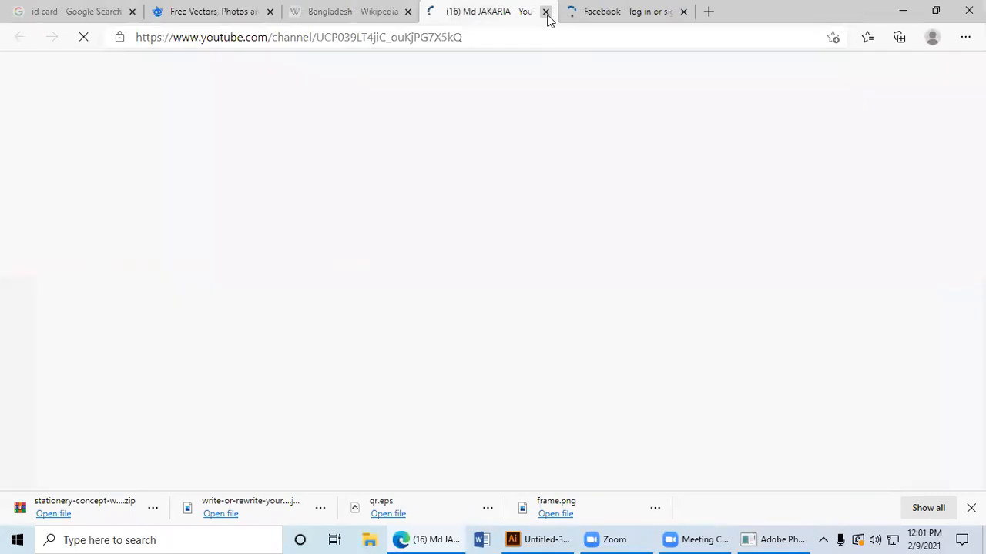
left_click(546, 15)
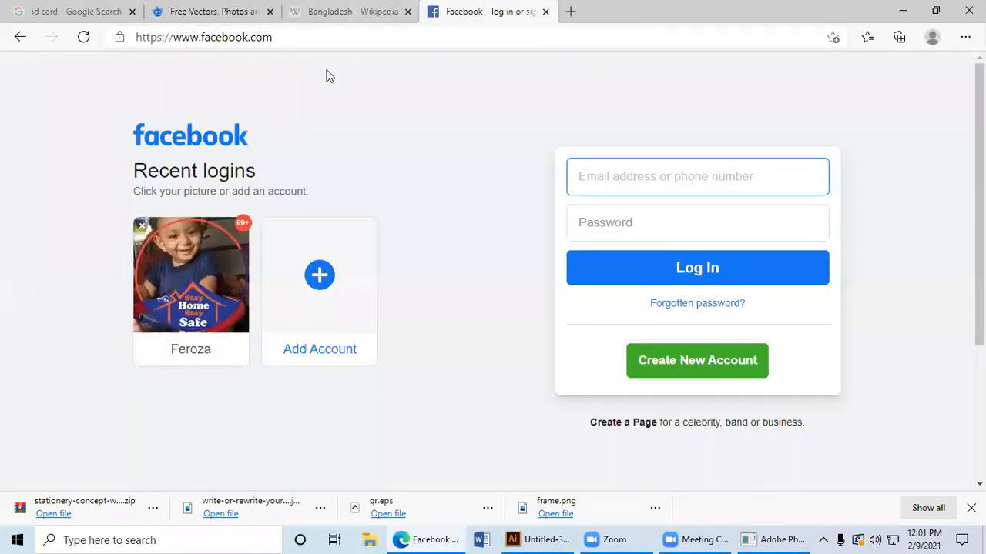
Step: Log in to Facebook with the recent login account by entering the account password
left_click(221, 272)
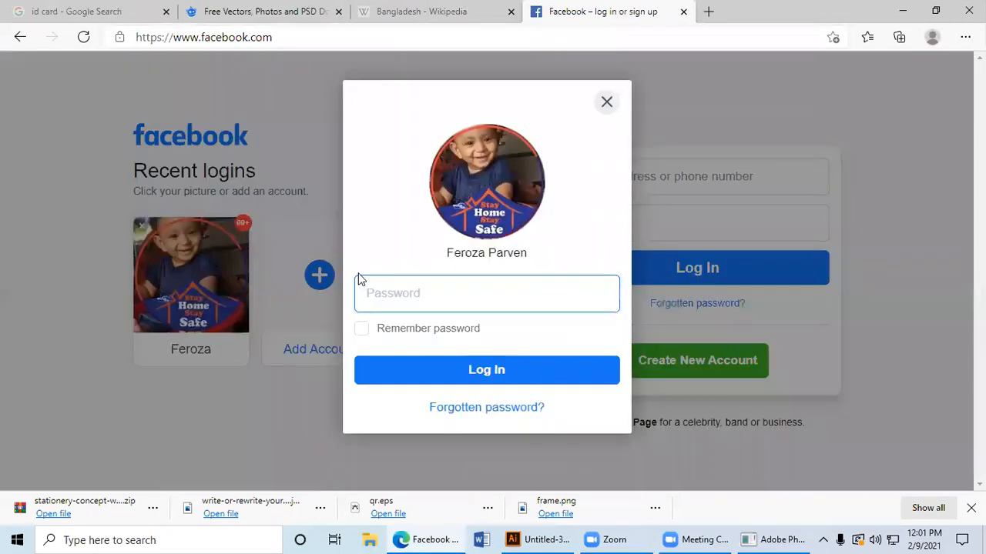
type("**")
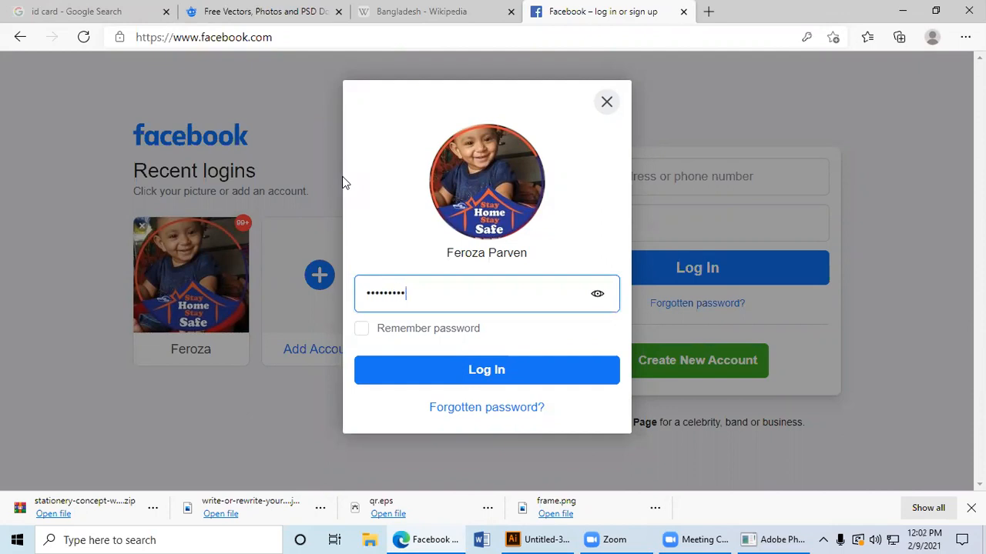
type("*******")
key("Return")
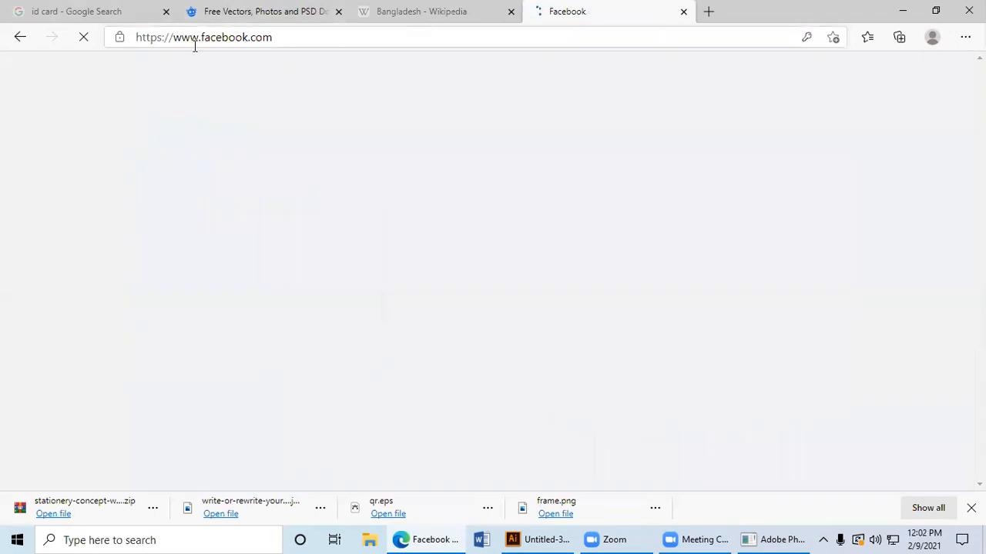
Step: Close the Wikipedia tab and open the GDF (SAMAT IT)-Batch: M-1 (10-12AM) group chat in Messenger
left_click(512, 12)
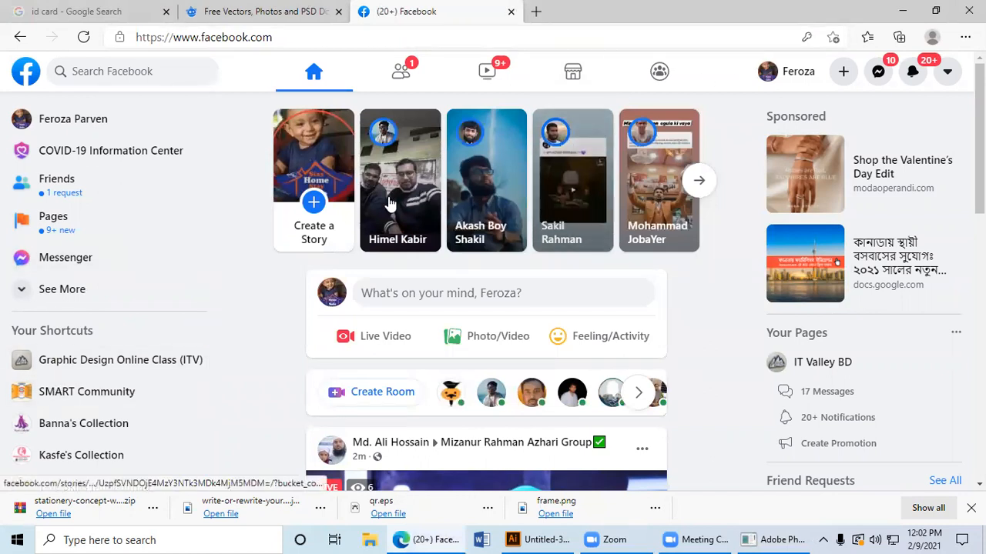
left_click(60, 257)
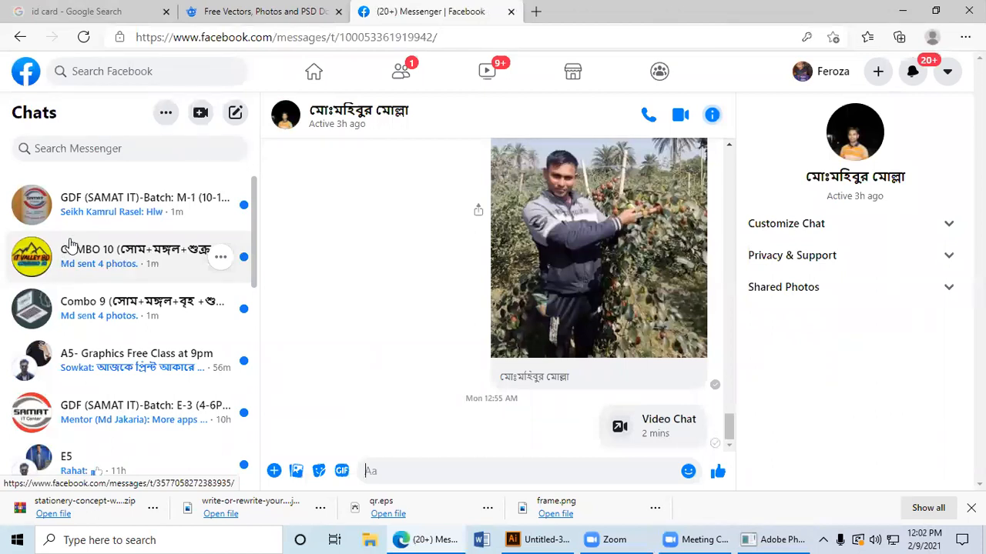
left_click(125, 209)
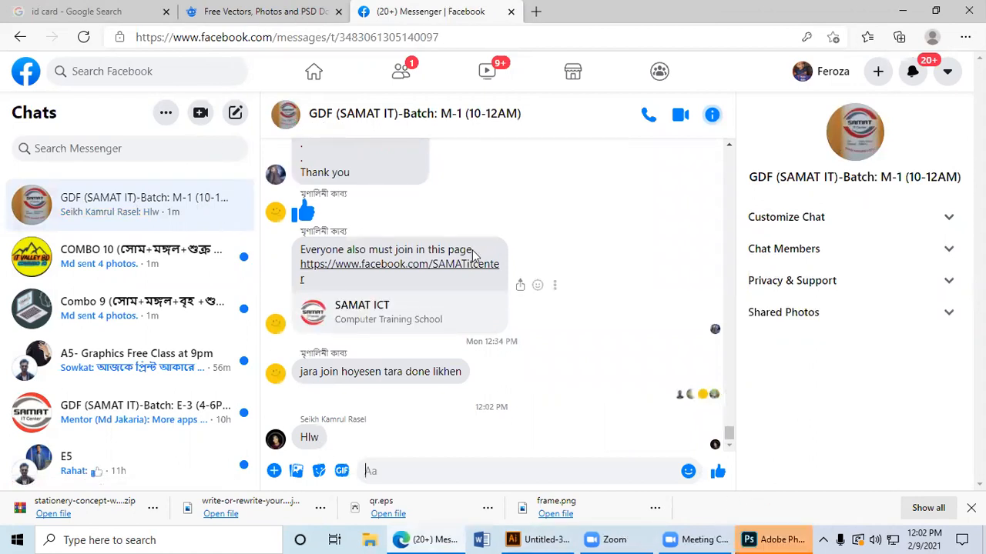
Step: Search the web for "envelope design" in a new tab and open the Pinterest page of the teal and orange envelope image
left_click(534, 13)
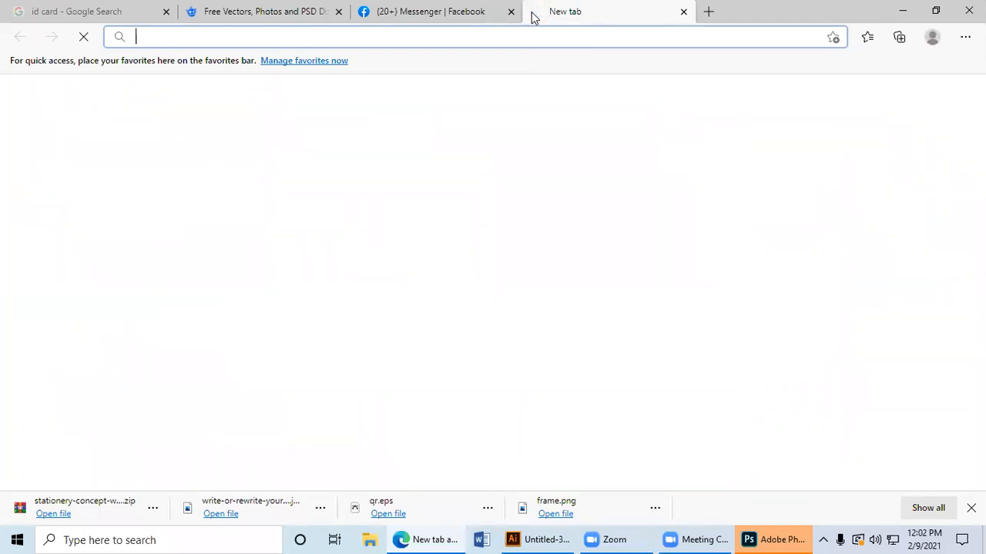
type("envelope")
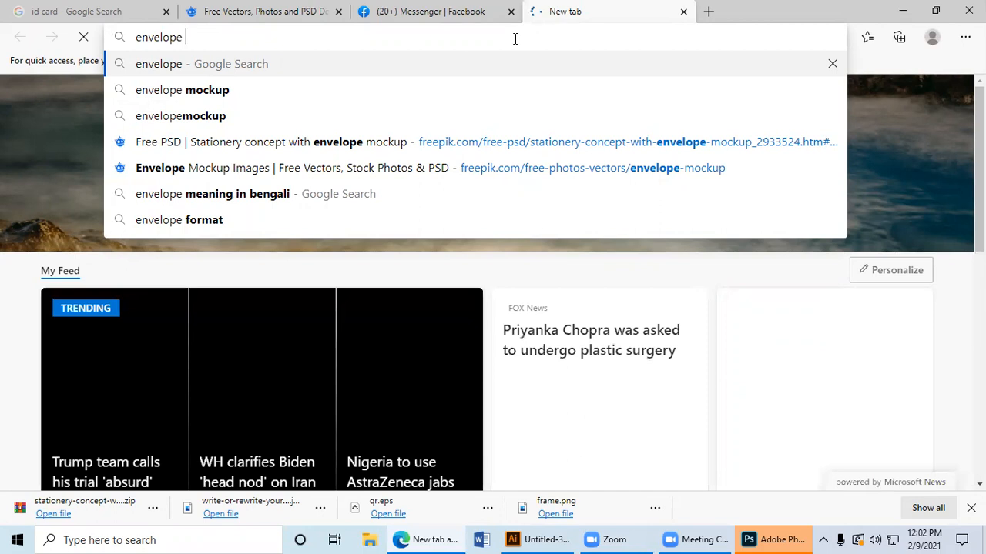
type(" design")
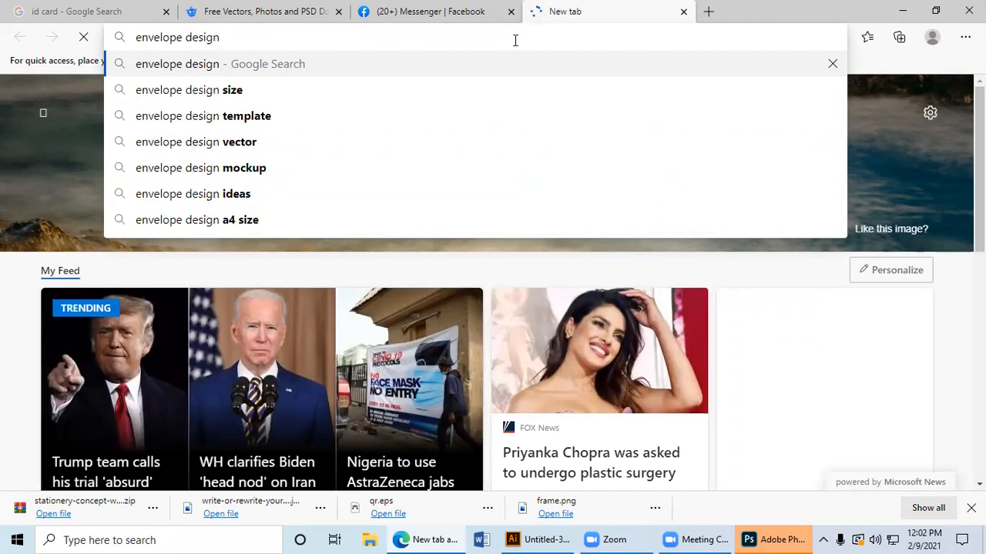
key("Return")
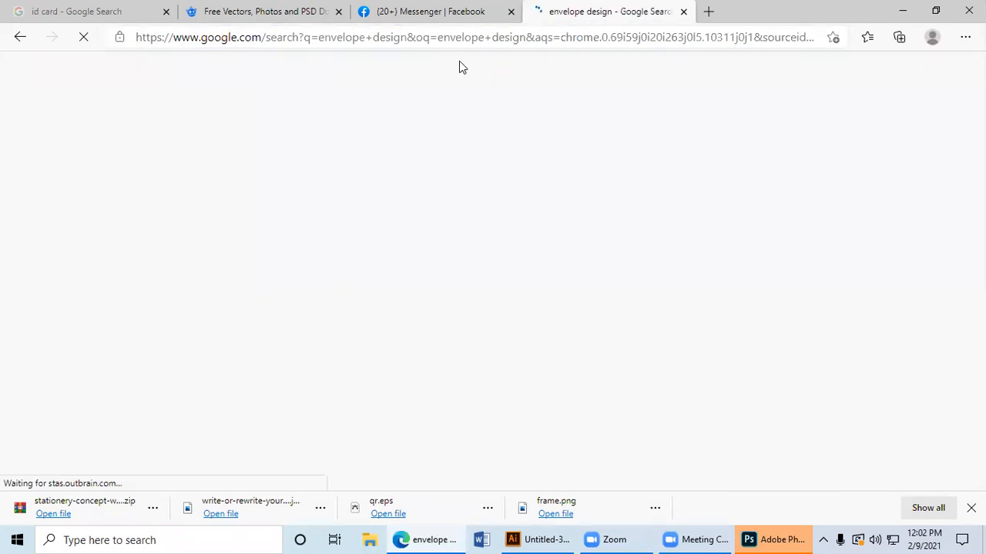
scroll(323, 216, "down", 1)
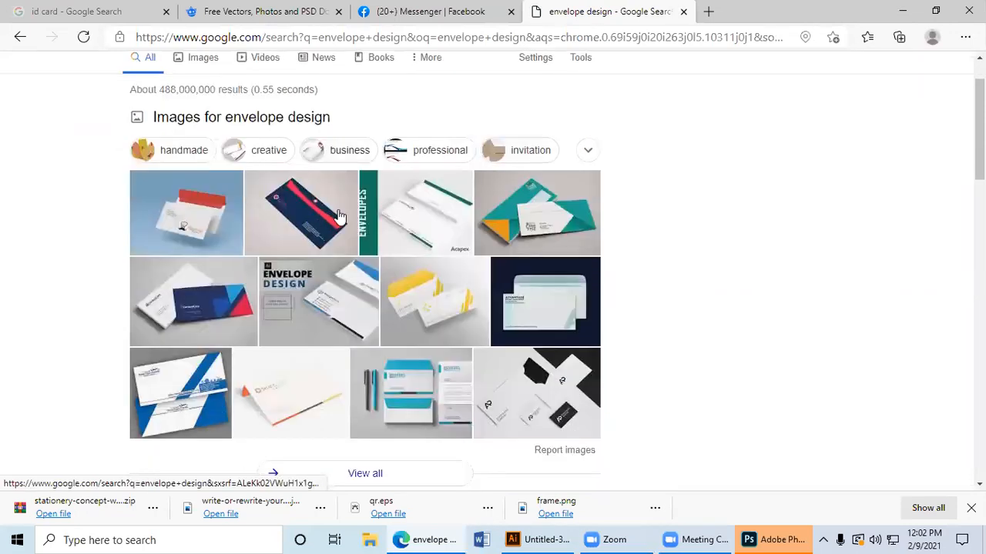
left_click(505, 195)
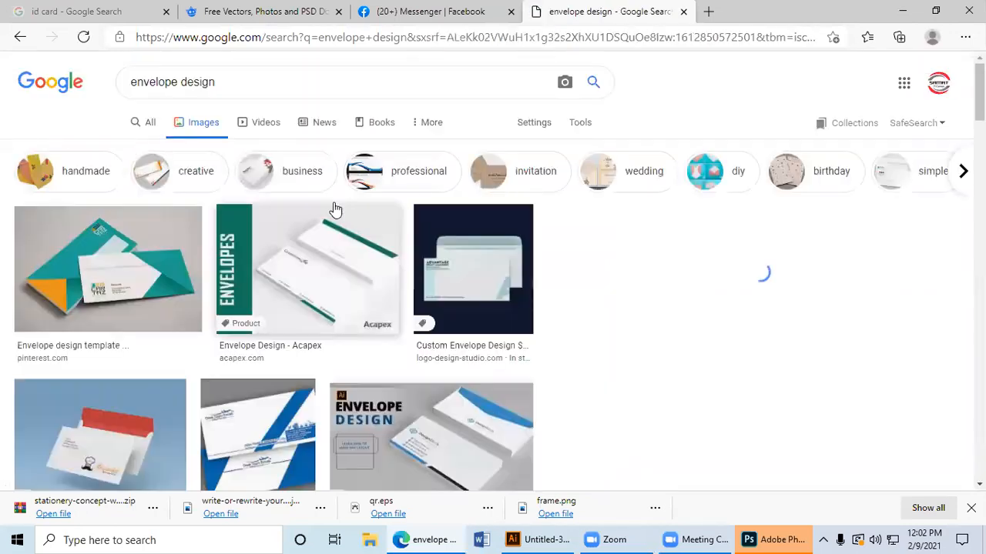
left_click(105, 241)
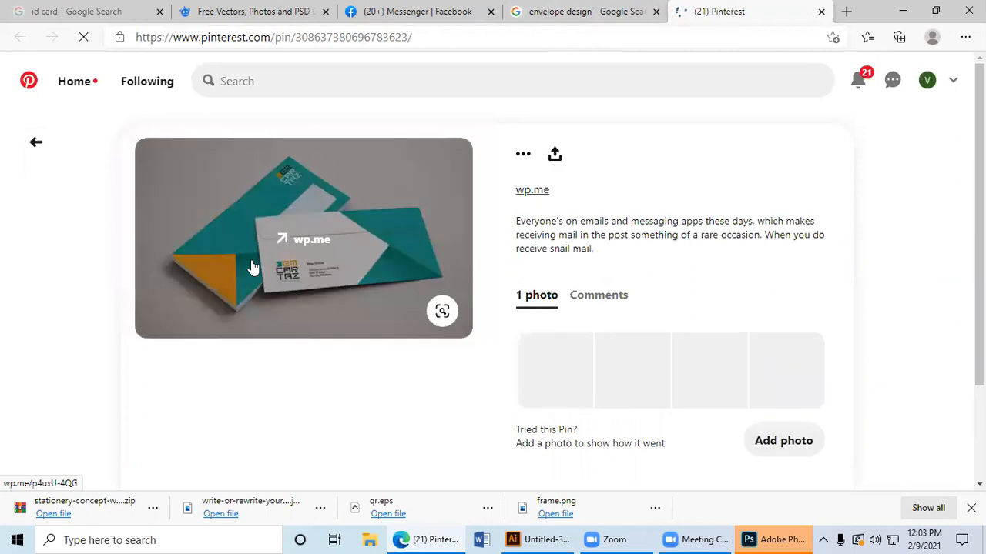
Step: Copy the teal and orange envelope image and send it to the GDF (SAMAT IT)-Batch: M-1 group chat
right_click(253, 267)
left_click(315, 377)
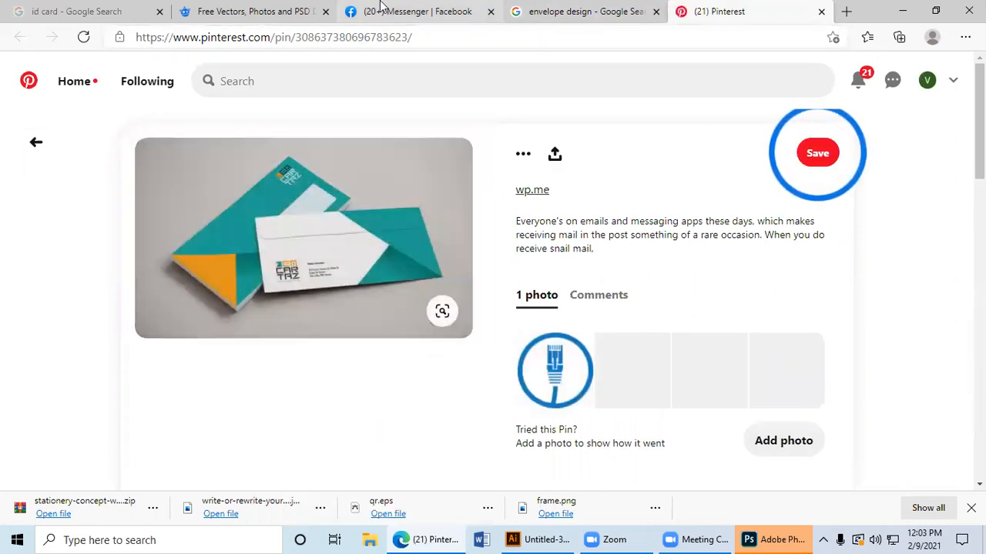
left_click(380, 8)
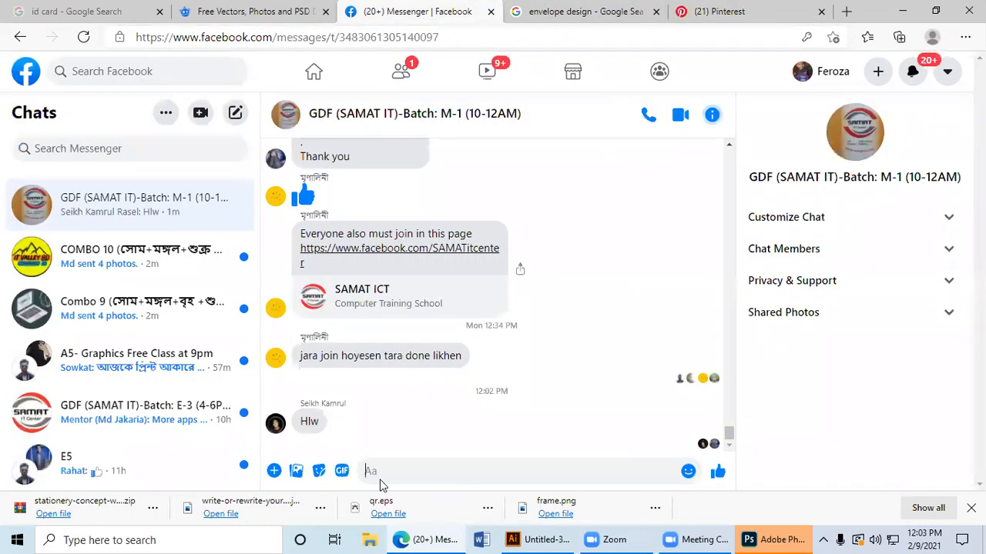
left_click(389, 471)
key("ctrl+v")
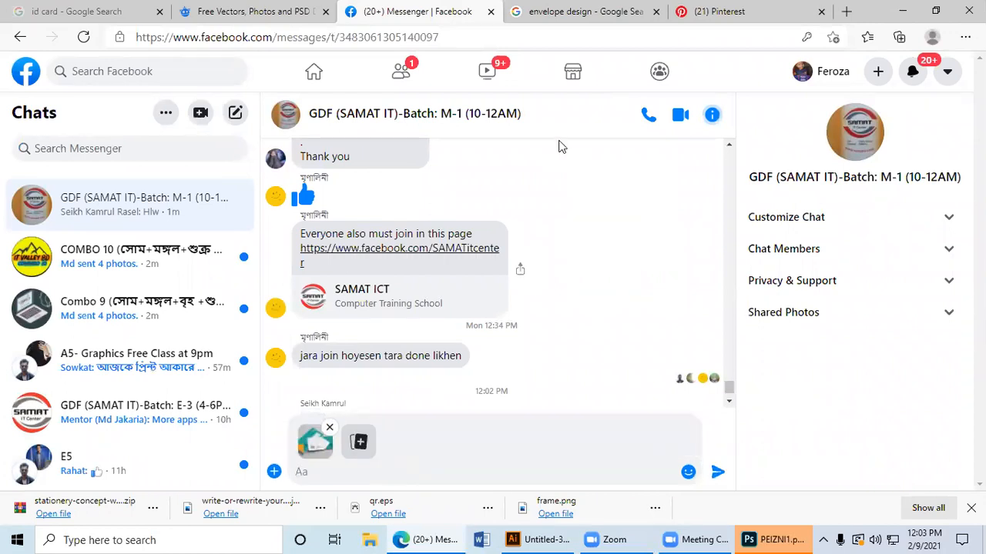
key("Return")
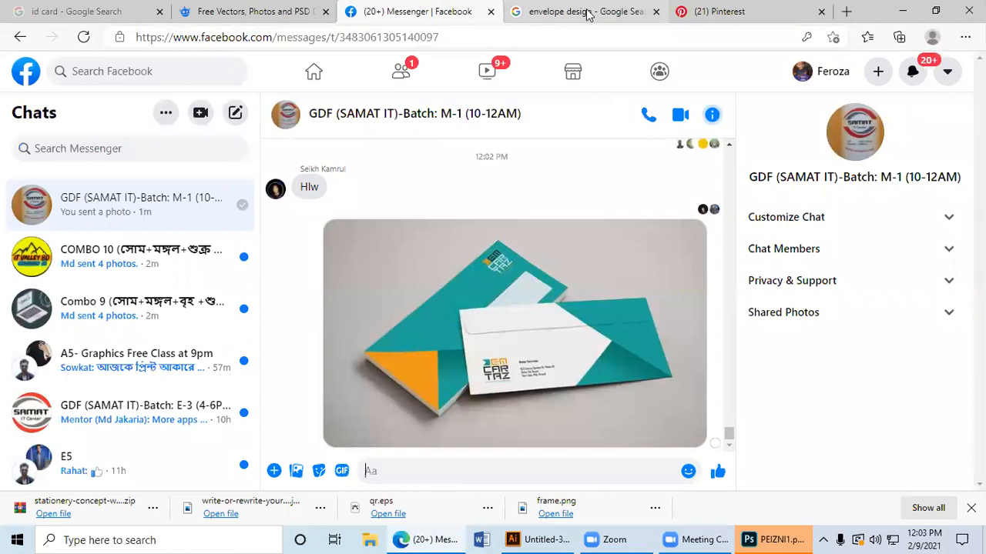
Step: Copy the blue and white Illustrator tutorial envelope image from the search results and send it to the GDF (SAMAT IT)-Batch: M-1 group chat
left_click(588, 14)
scroll(296, 313, "down", 1)
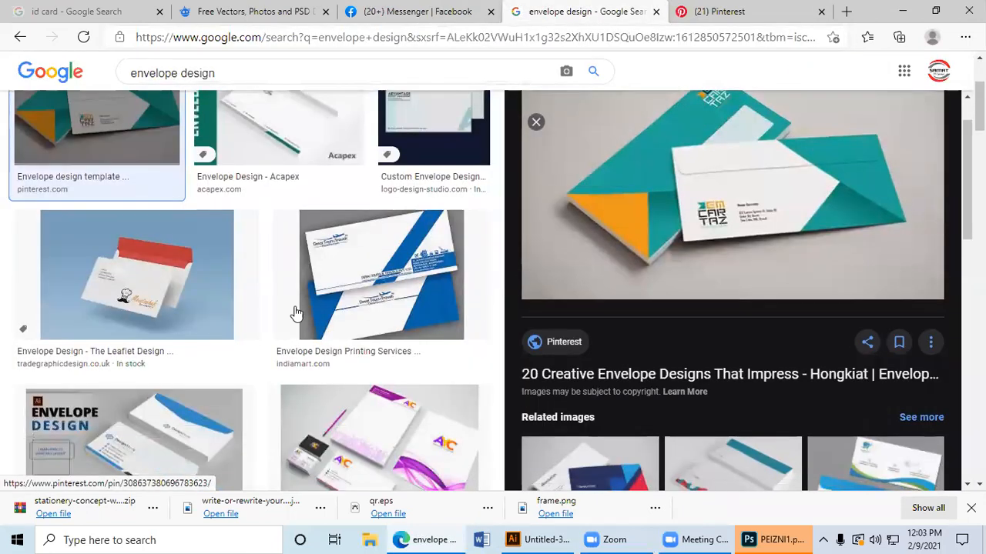
scroll(297, 314, "down", 3)
left_click(195, 265)
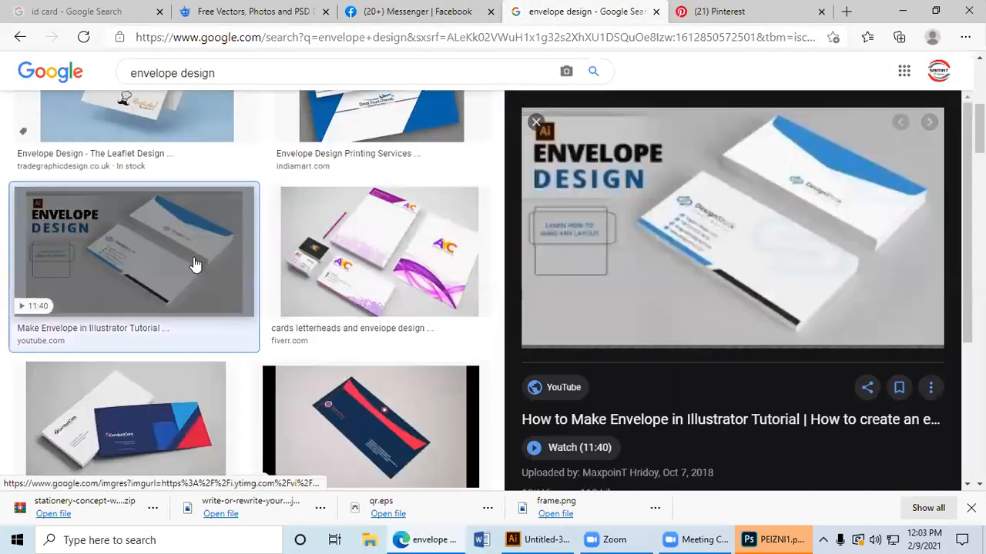
right_click(741, 191)
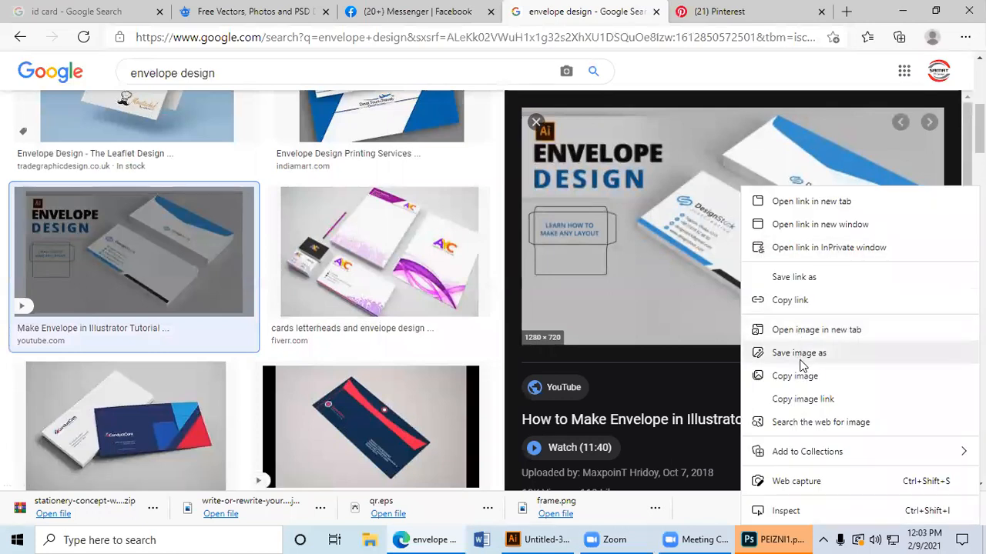
left_click(787, 377)
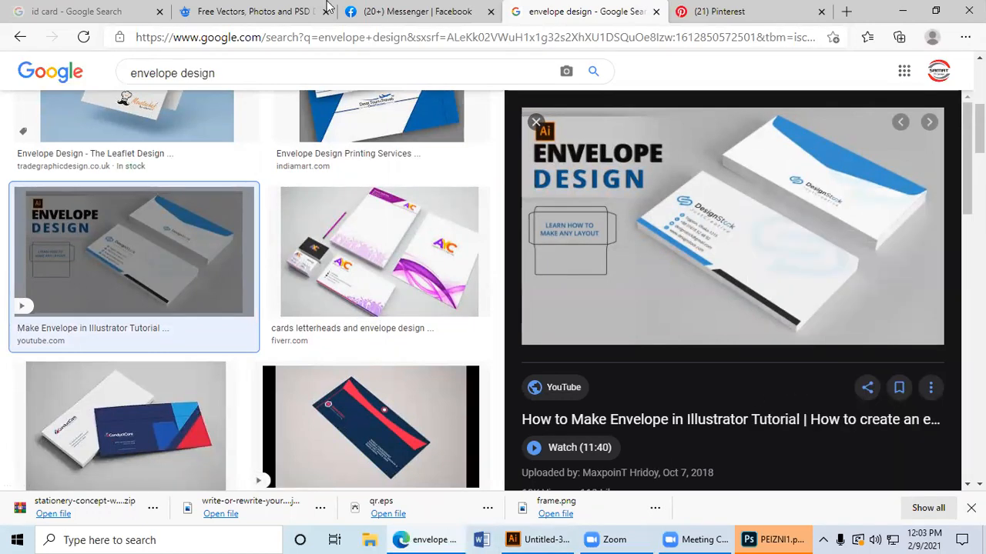
left_click(396, 15)
key("ctrl+v")
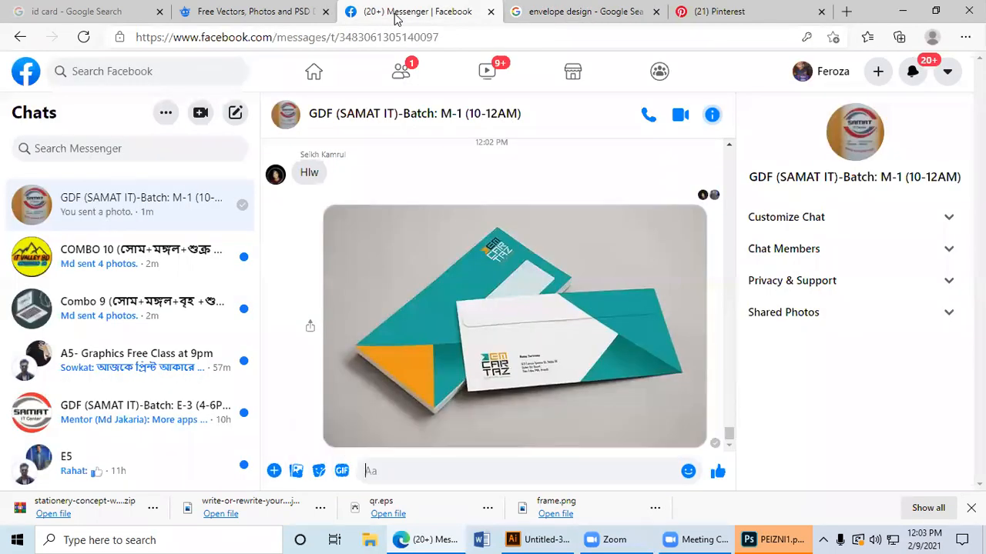
key("Return")
Step: Copy the Rebel letterhead and envelope image from the related images and return to the Messenger group chat
left_click(608, 11)
scroll(597, 285, "down", 5)
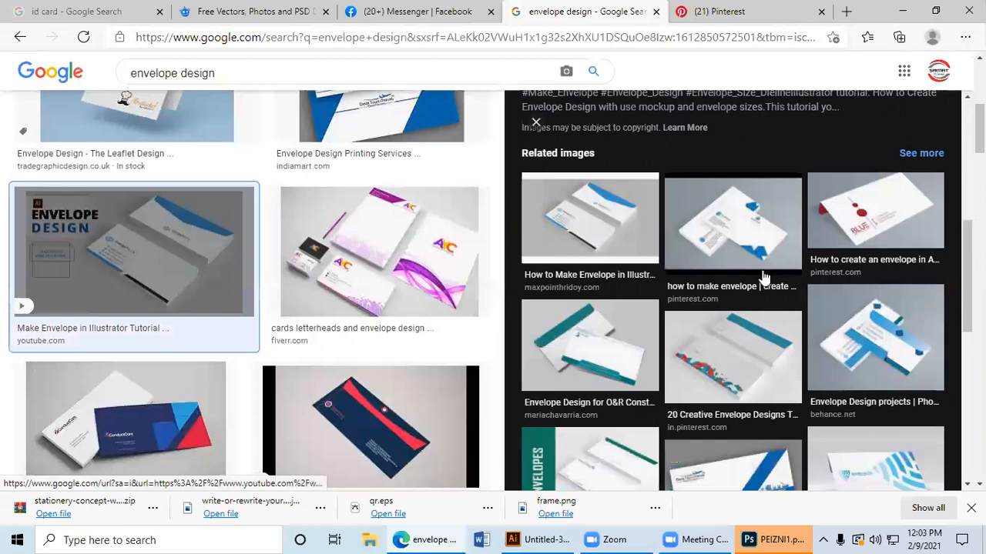
scroll(768, 282, "down", 2)
scroll(768, 281, "down", 2)
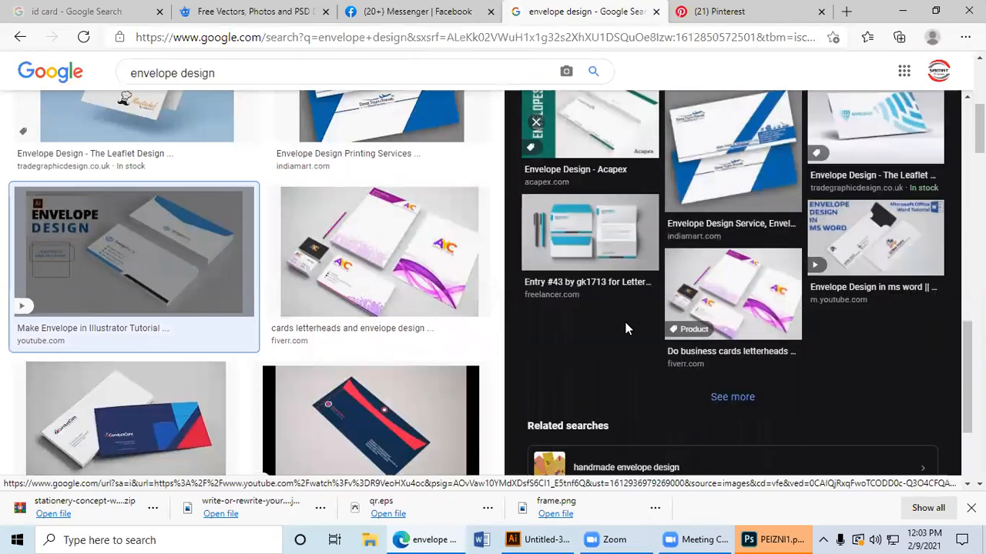
left_click(571, 228)
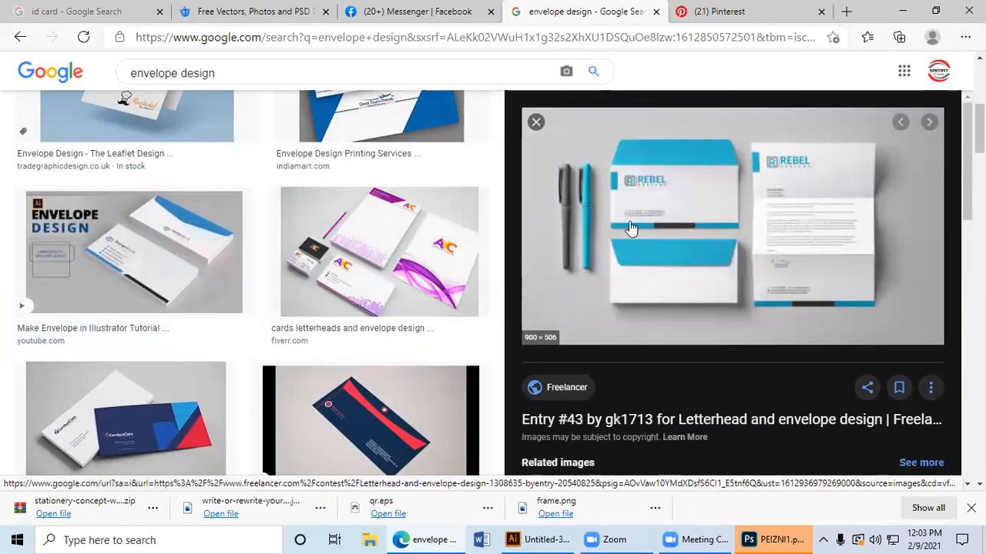
right_click(576, 163)
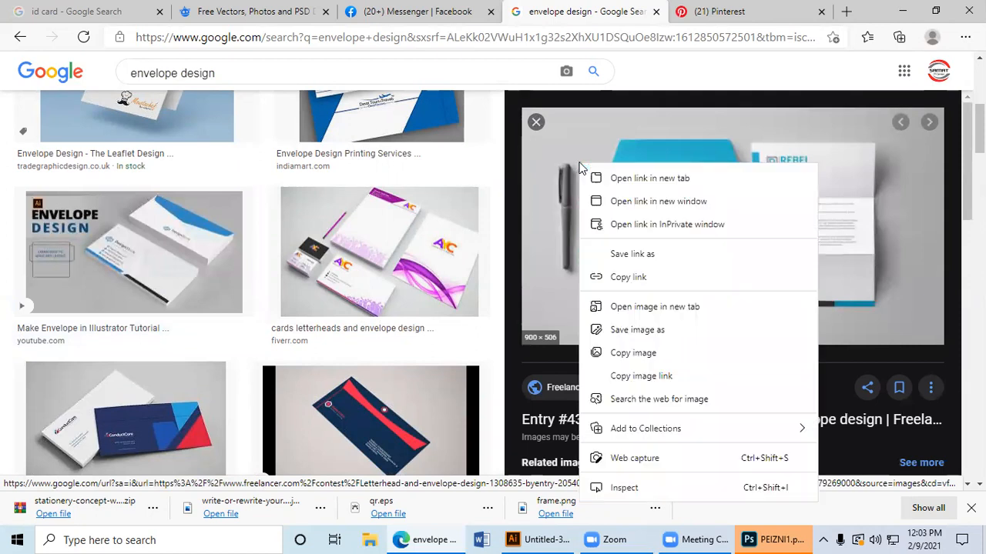
left_click(631, 352)
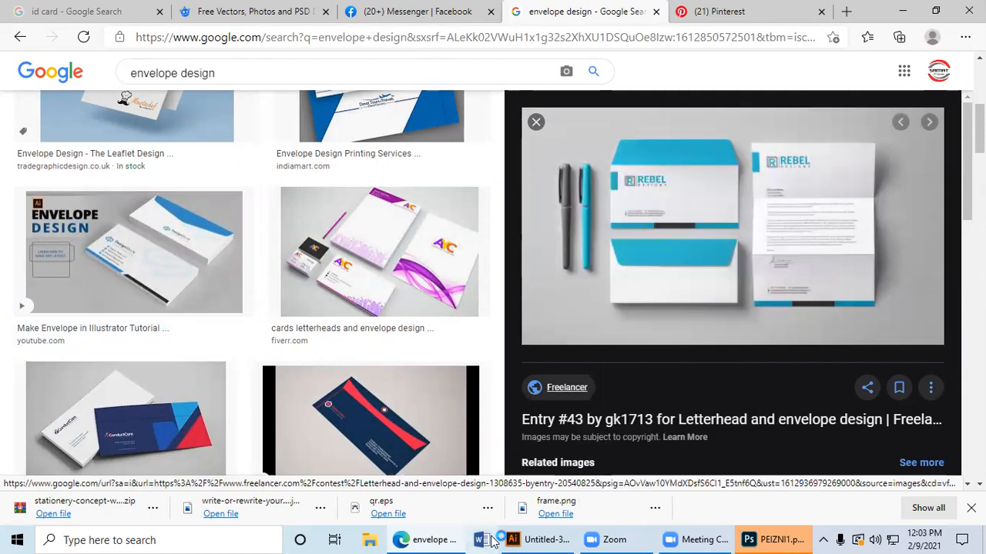
left_click(540, 540)
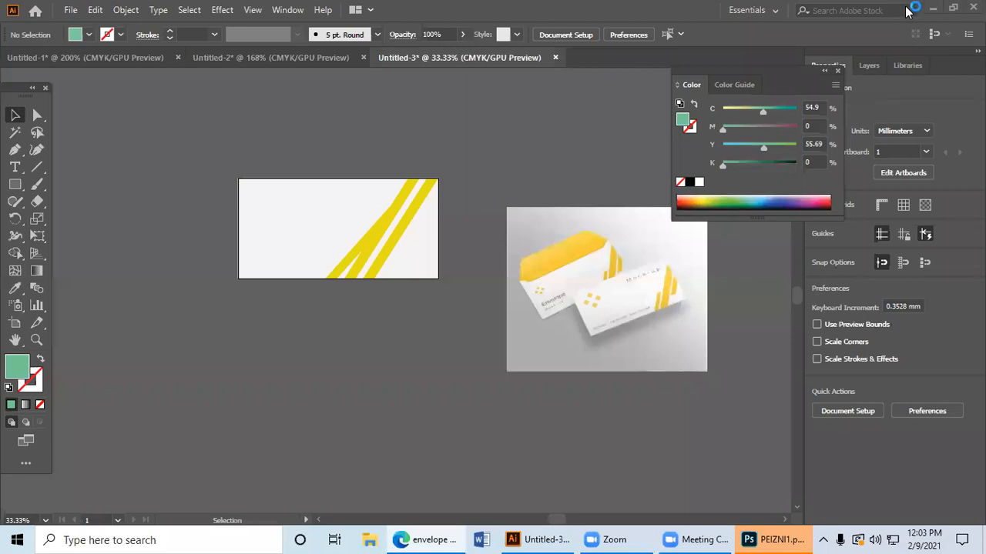
key("alt+Tab")
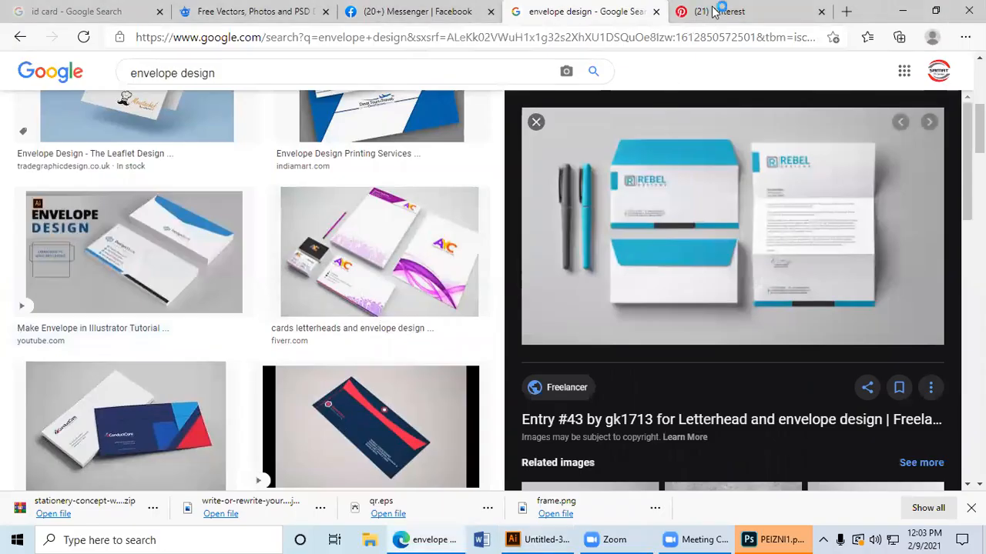
left_click(375, 7)
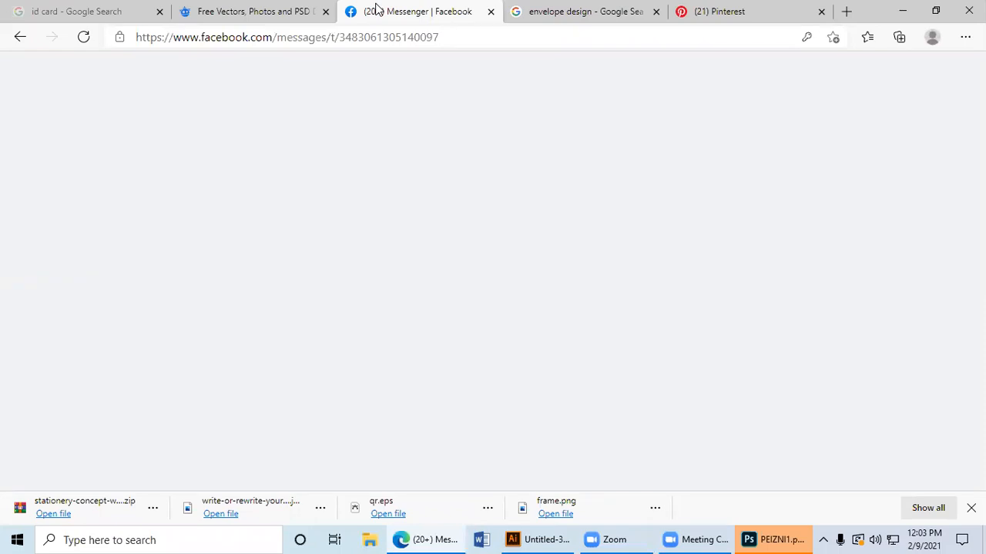
Step: Switch to the PEIZNI1.psd mockup in Photoshop and float the expanded Layers panel beside the mockup image
left_click(774, 539)
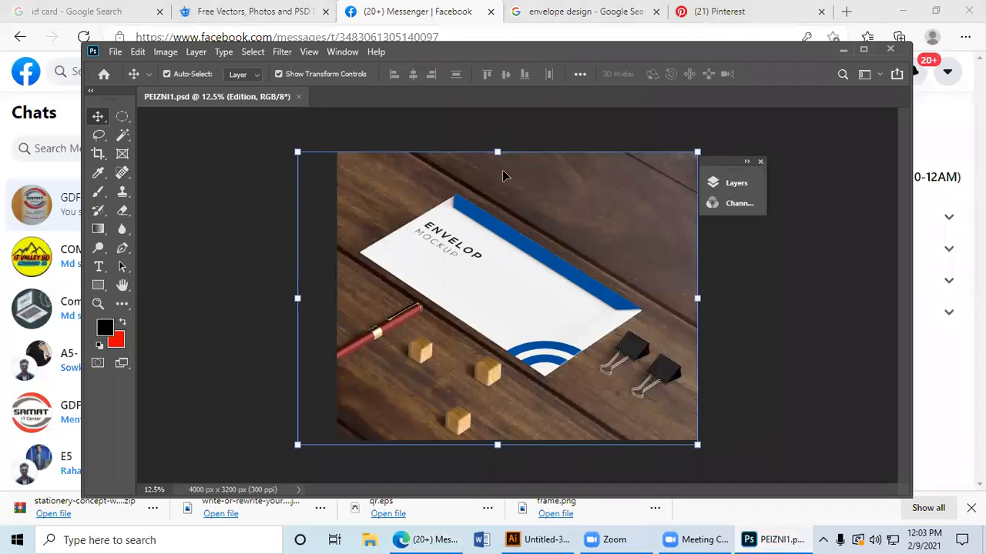
key("m")
key("shift+m")
left_click(716, 189)
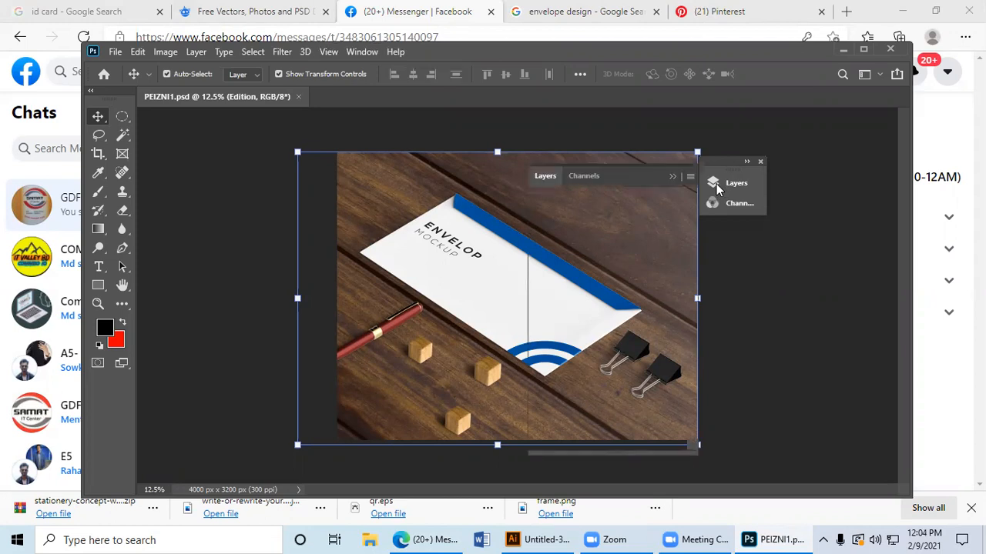
left_click_drag(647, 174, 835, 144)
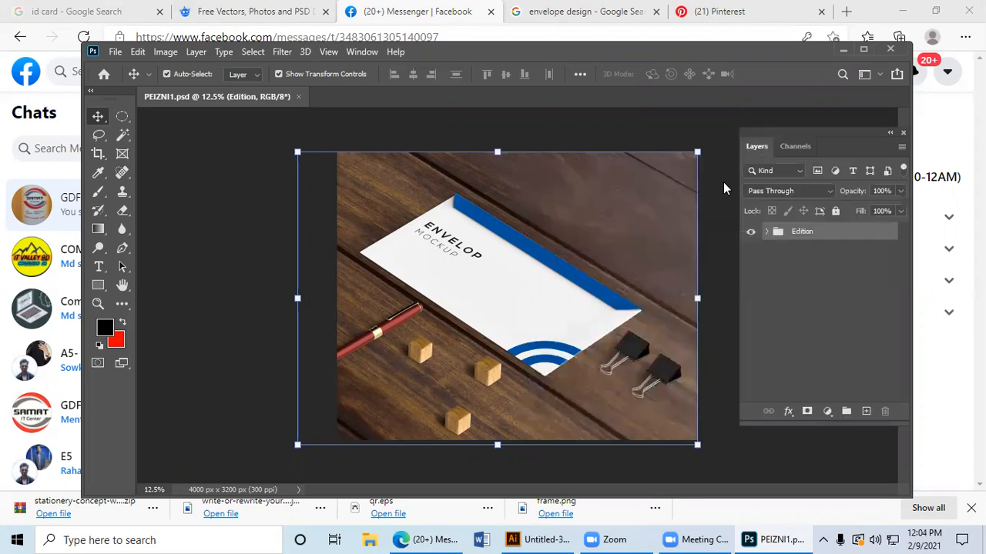
Step: Expand the Edition and Background & Material groups and toggle the Change Background Material Here layer to check what it controls
left_click(768, 232)
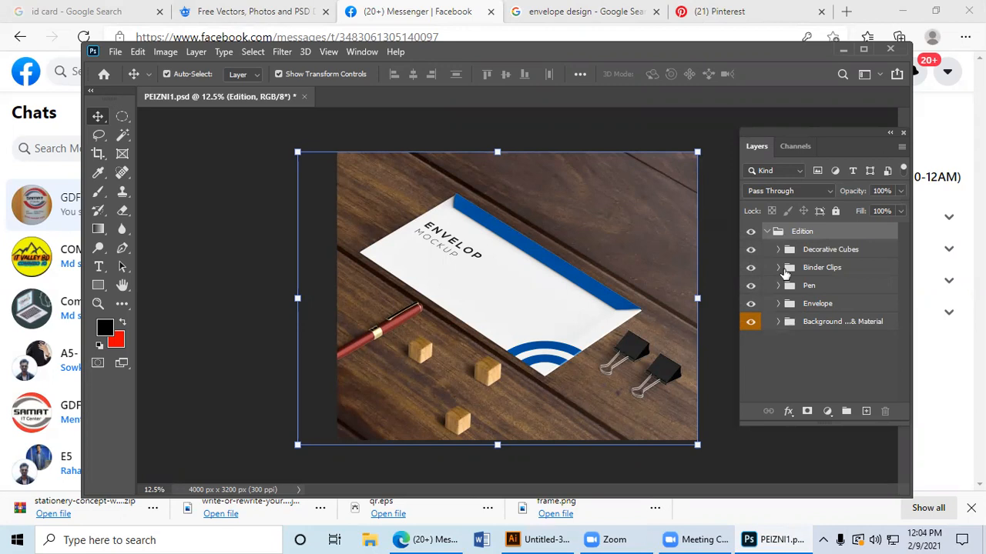
left_click(778, 322)
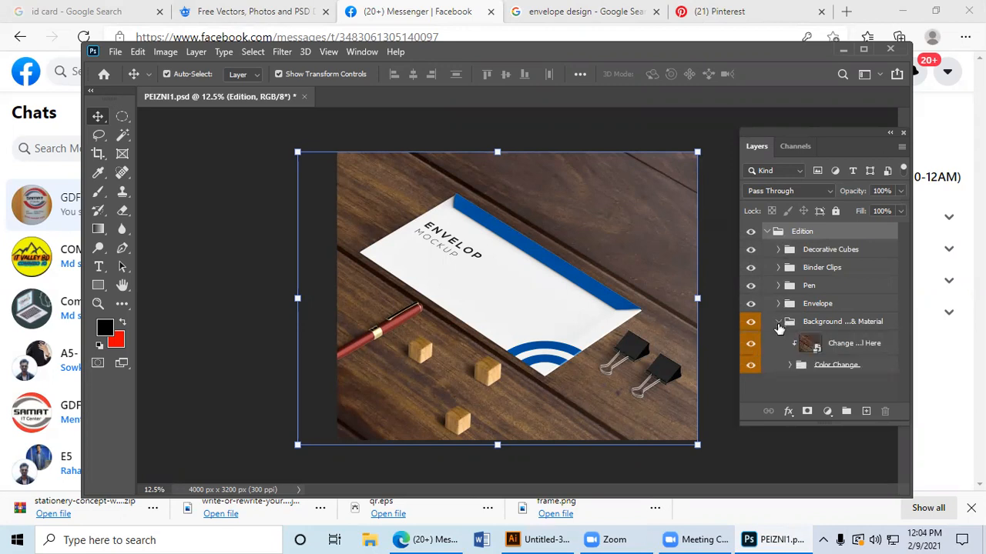
key("alt+shift+o")
left_click(843, 344)
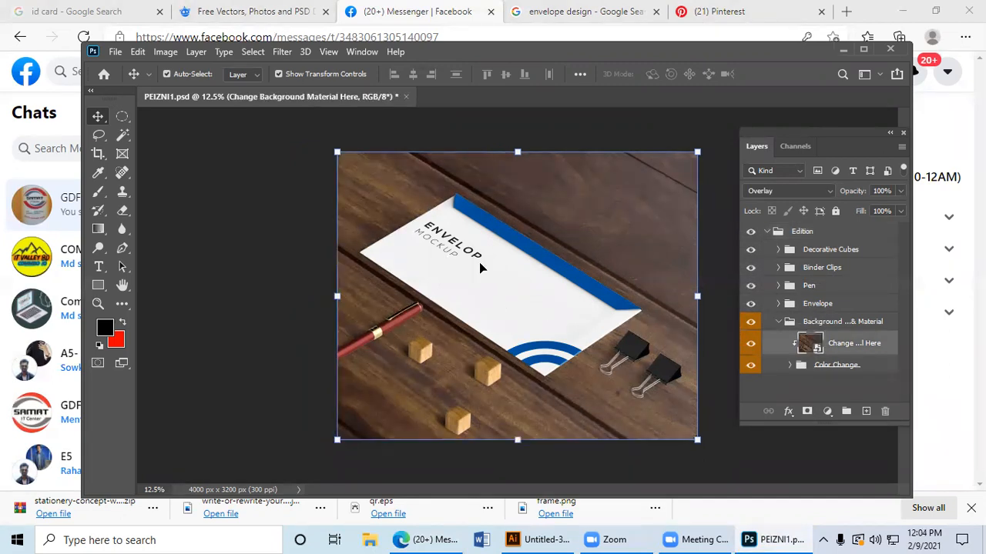
left_click(748, 350)
left_click(750, 350)
left_click(750, 350)
left_click(751, 351)
Step: Expand the Envelope group and toggle the Envelope Design Here1 layer's visibility to check which artwork it holds
left_click(779, 305)
left_click(778, 305)
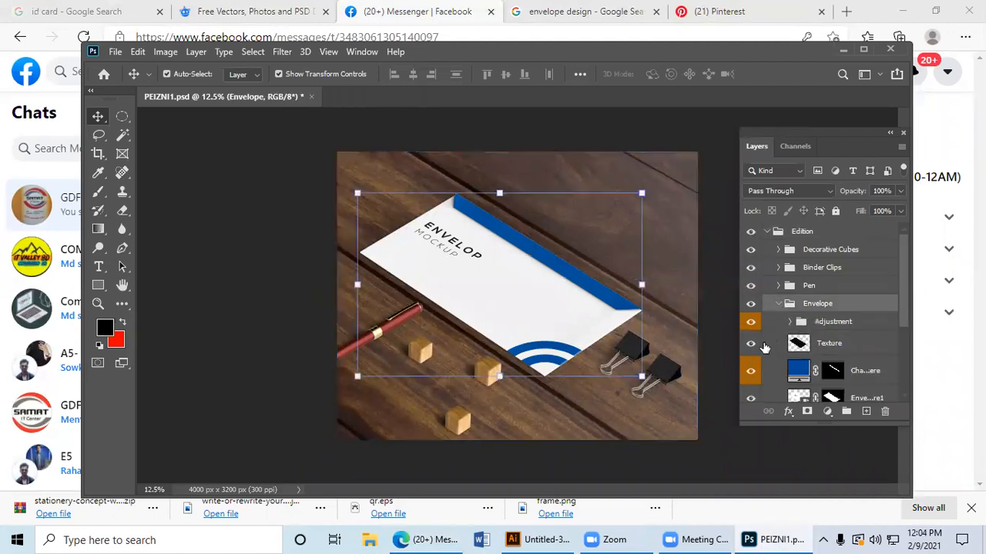
scroll(762, 381, "down", 1)
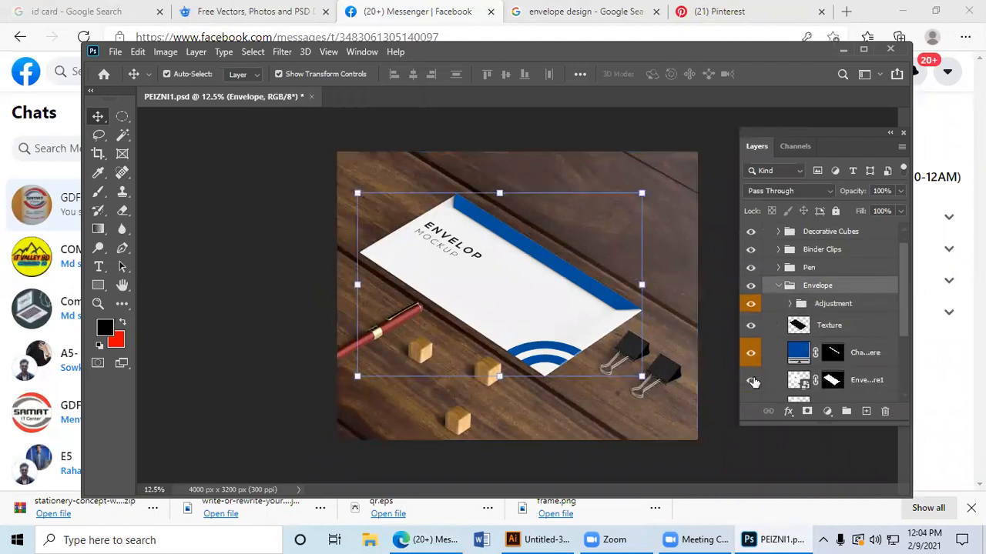
left_click(752, 380)
left_click(752, 381)
left_click(751, 380)
left_click(752, 380)
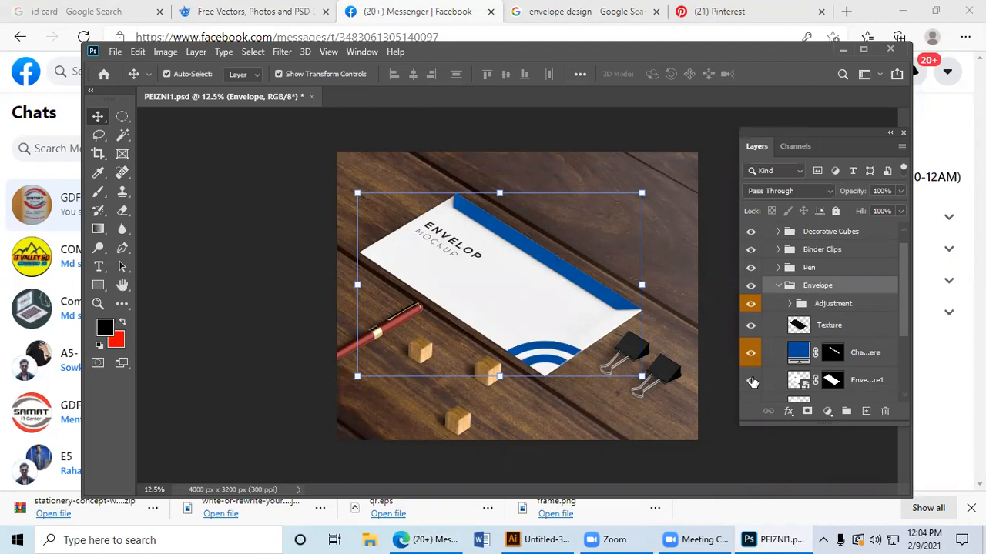
Step: Open the Envelope Design Here1 smart object for editing in a maximized window, and switch to the striped envelope artwork in Illustrator
left_click(795, 385)
left_click(796, 385)
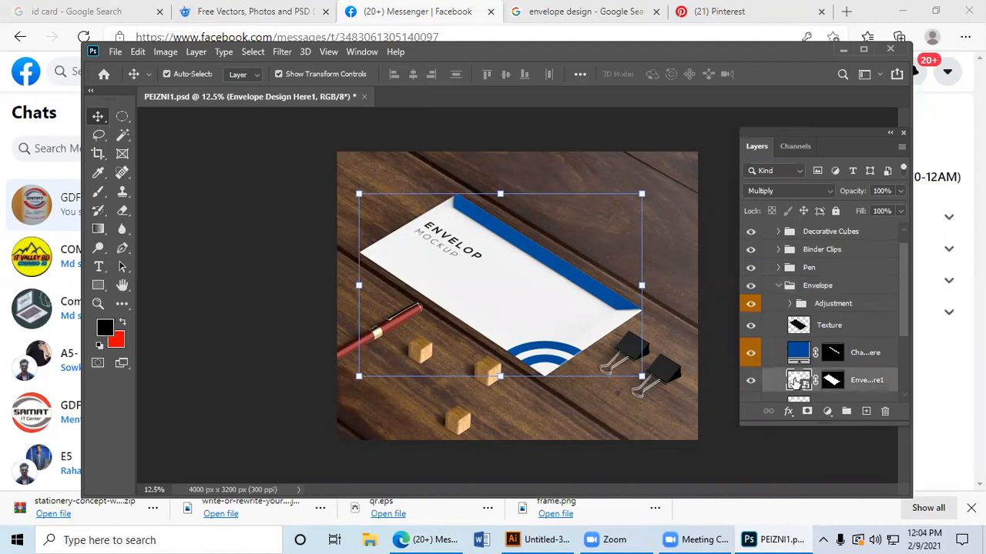
scroll(795, 382, "down", 1)
double_click(798, 362)
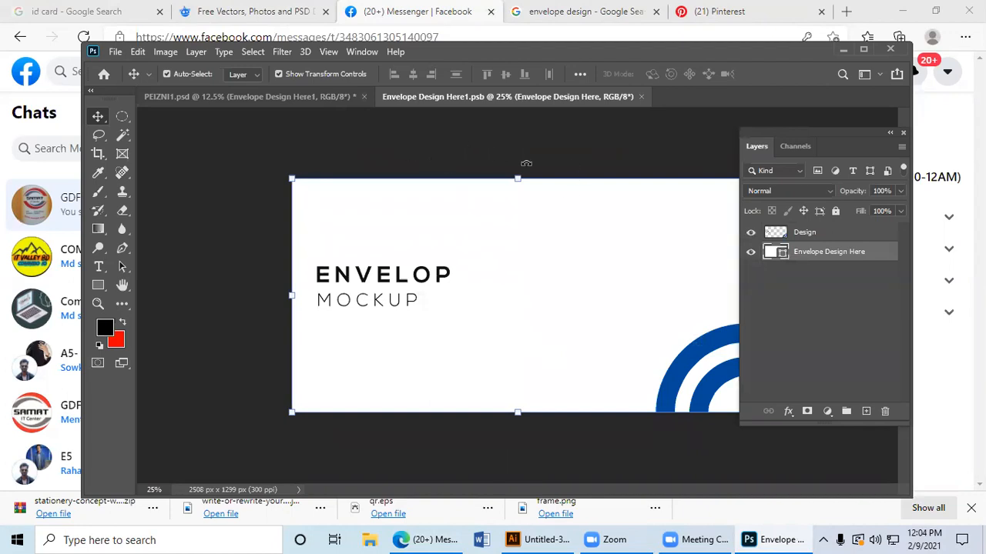
double_click(731, 53)
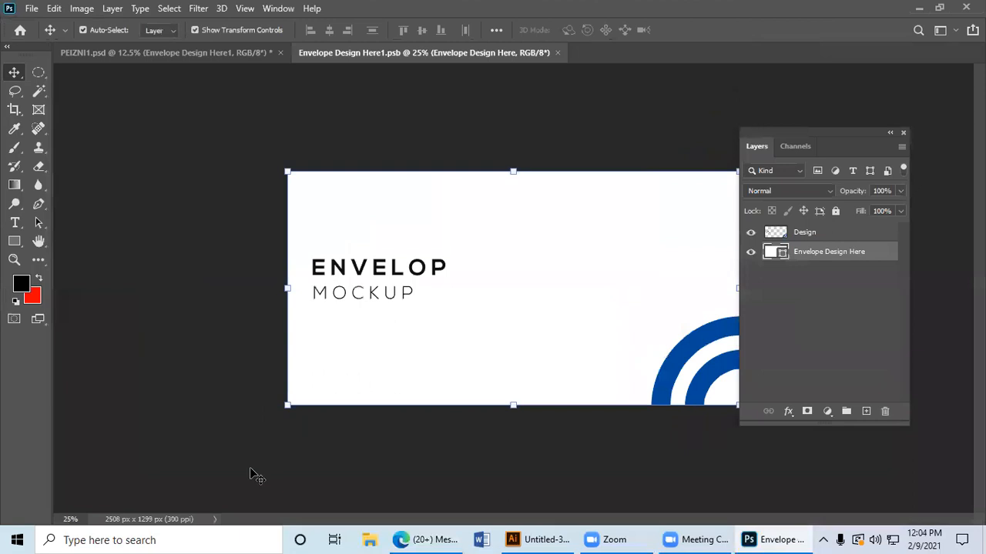
left_click(528, 539)
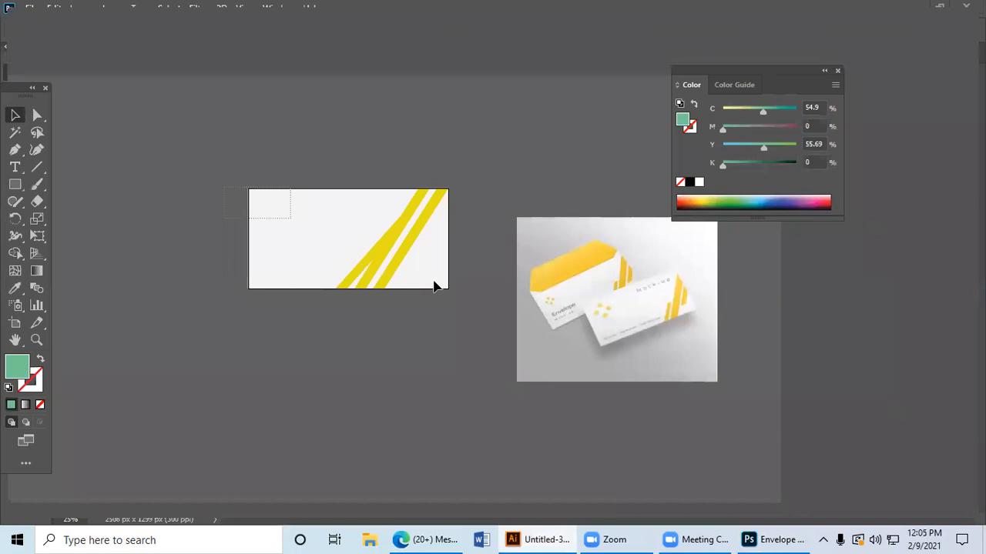
left_click_drag(433, 287, 378, 318)
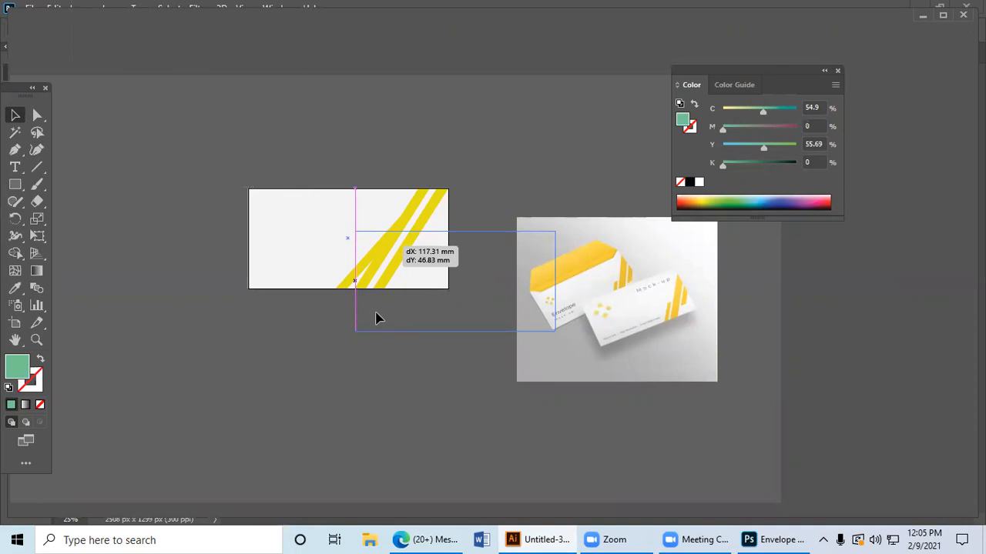
left_click_drag(375, 318, 375, 318)
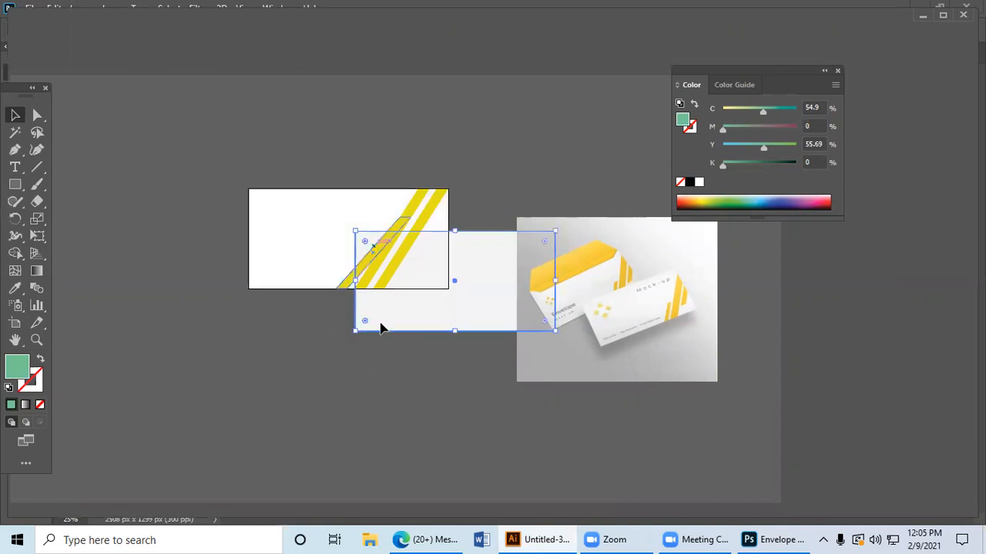
left_click(409, 359)
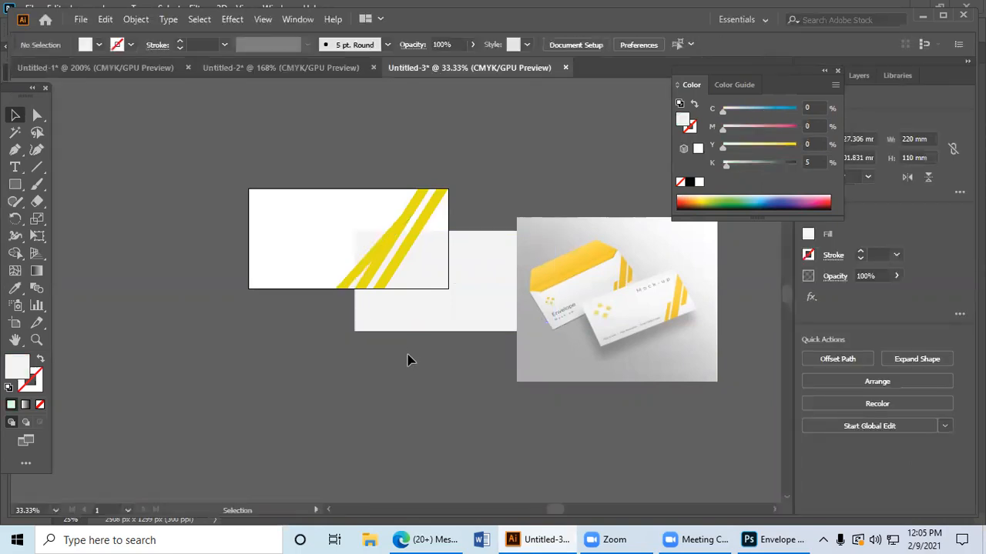
key("ctrl+z")
left_click(425, 340)
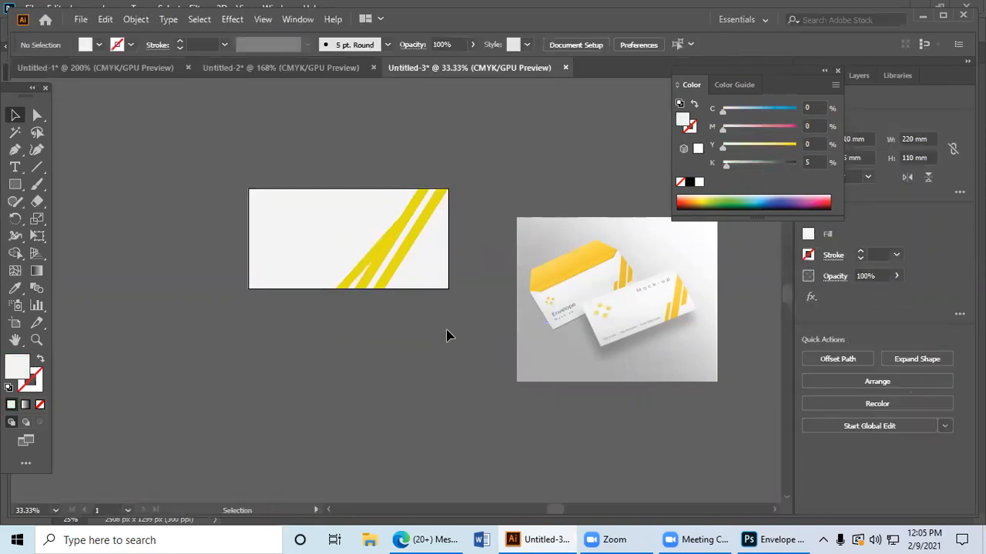
Step: Copy the whole striped envelope artwork into the open Photoshop smart object as a vector smart object and enlarge it to cover the canvas
left_click_drag(271, 185, 570, 329)
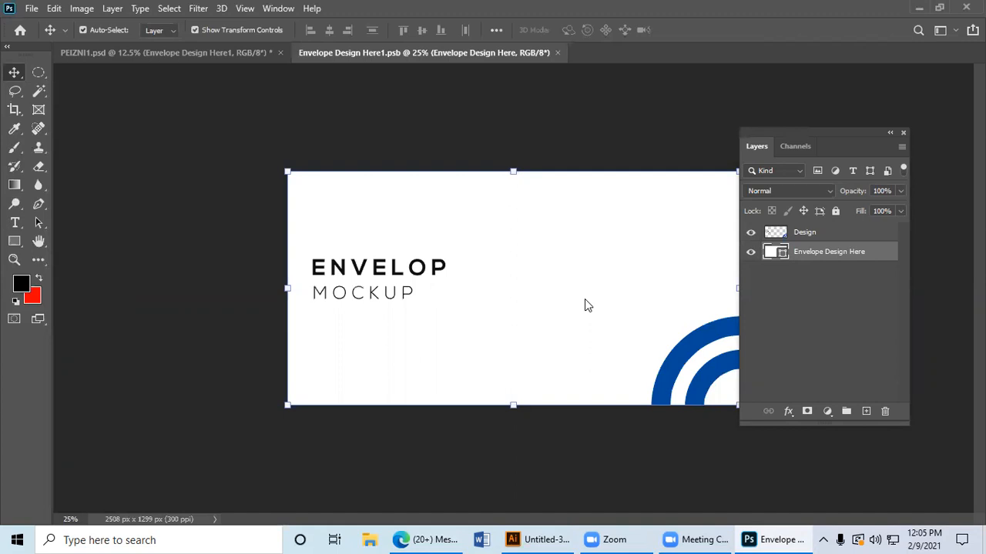
key("ctrl+v")
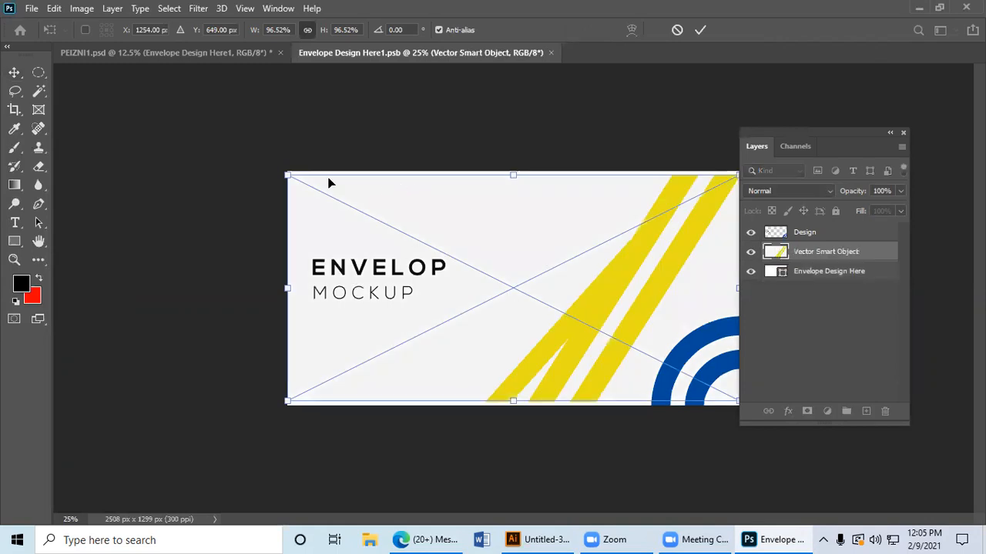
left_click_drag(286, 174, 270, 166)
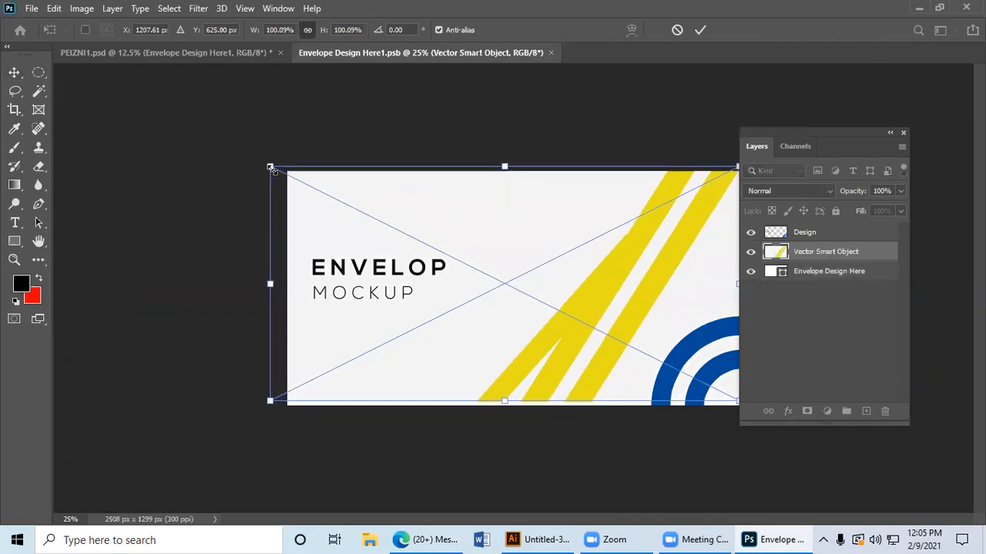
left_click_drag(500, 401, 504, 404)
key("Return")
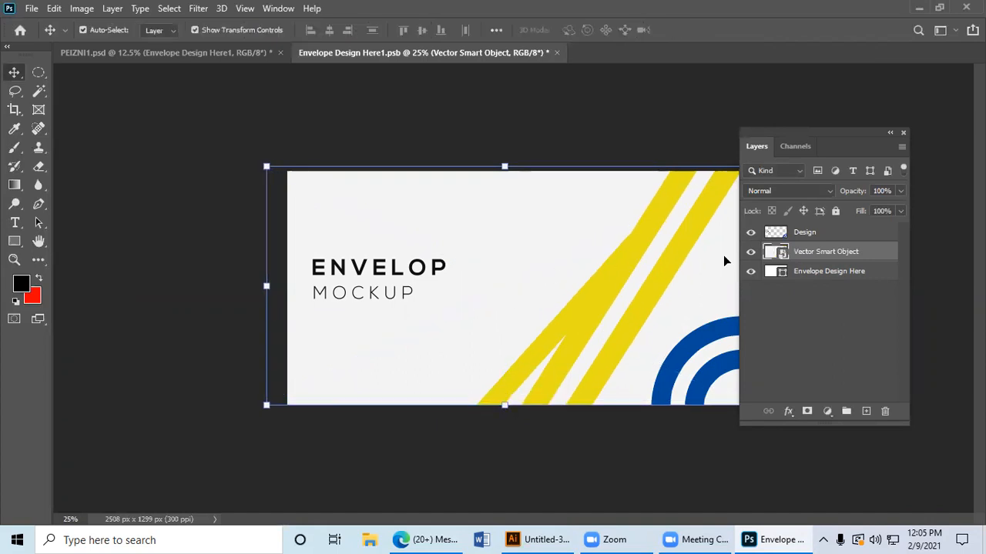
Step: Hide the Design layer and save the smart object's contents, returning to the PEIZNI1.psd mockup
left_click(751, 232)
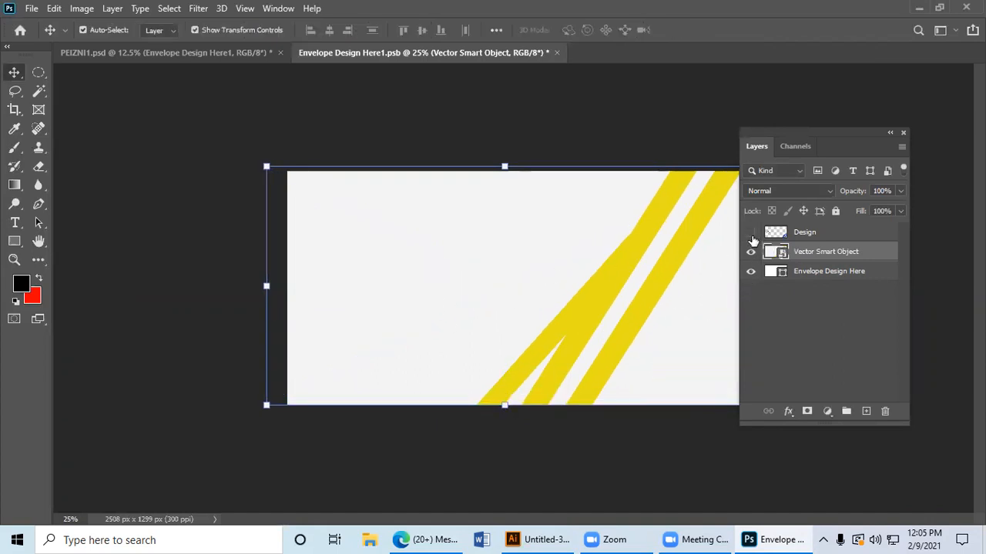
key("ctrl+s")
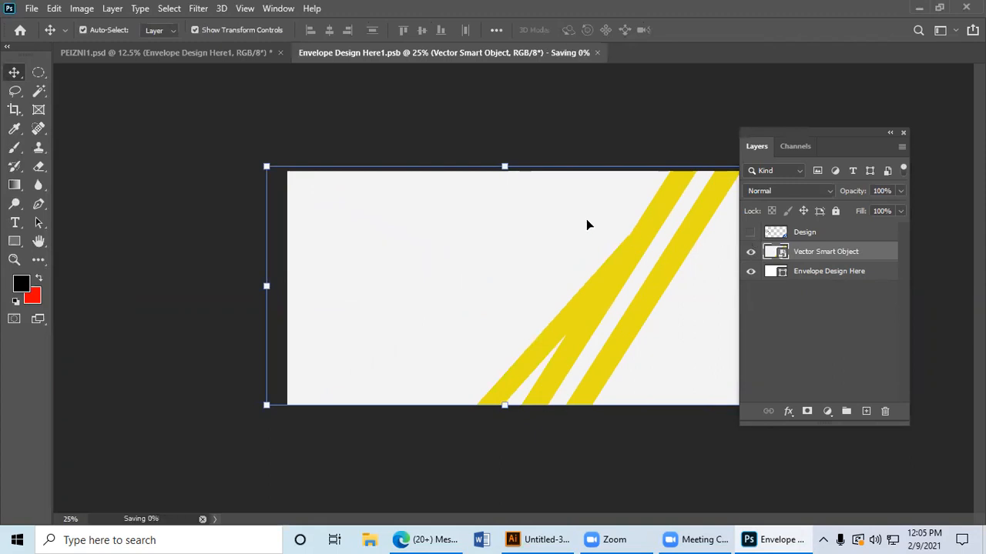
left_click(117, 53)
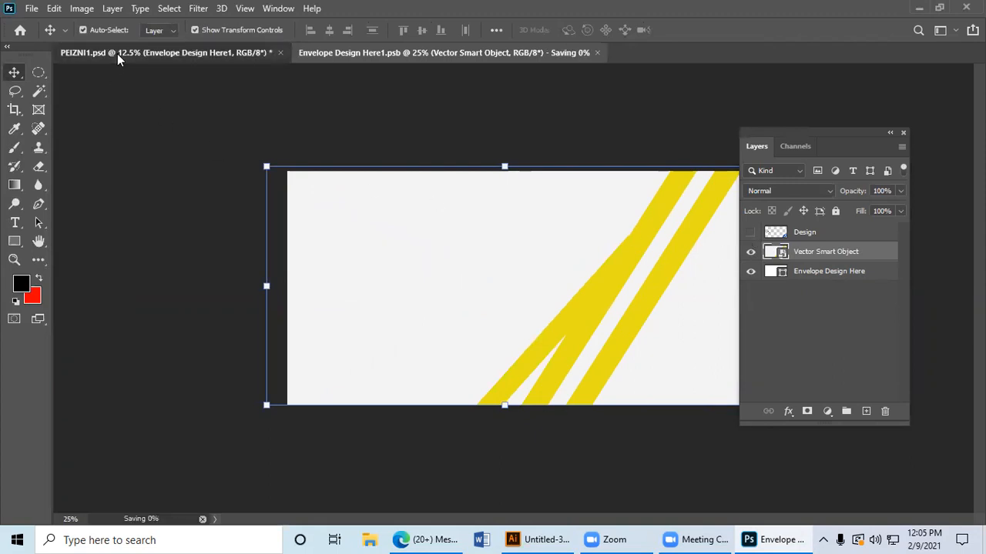